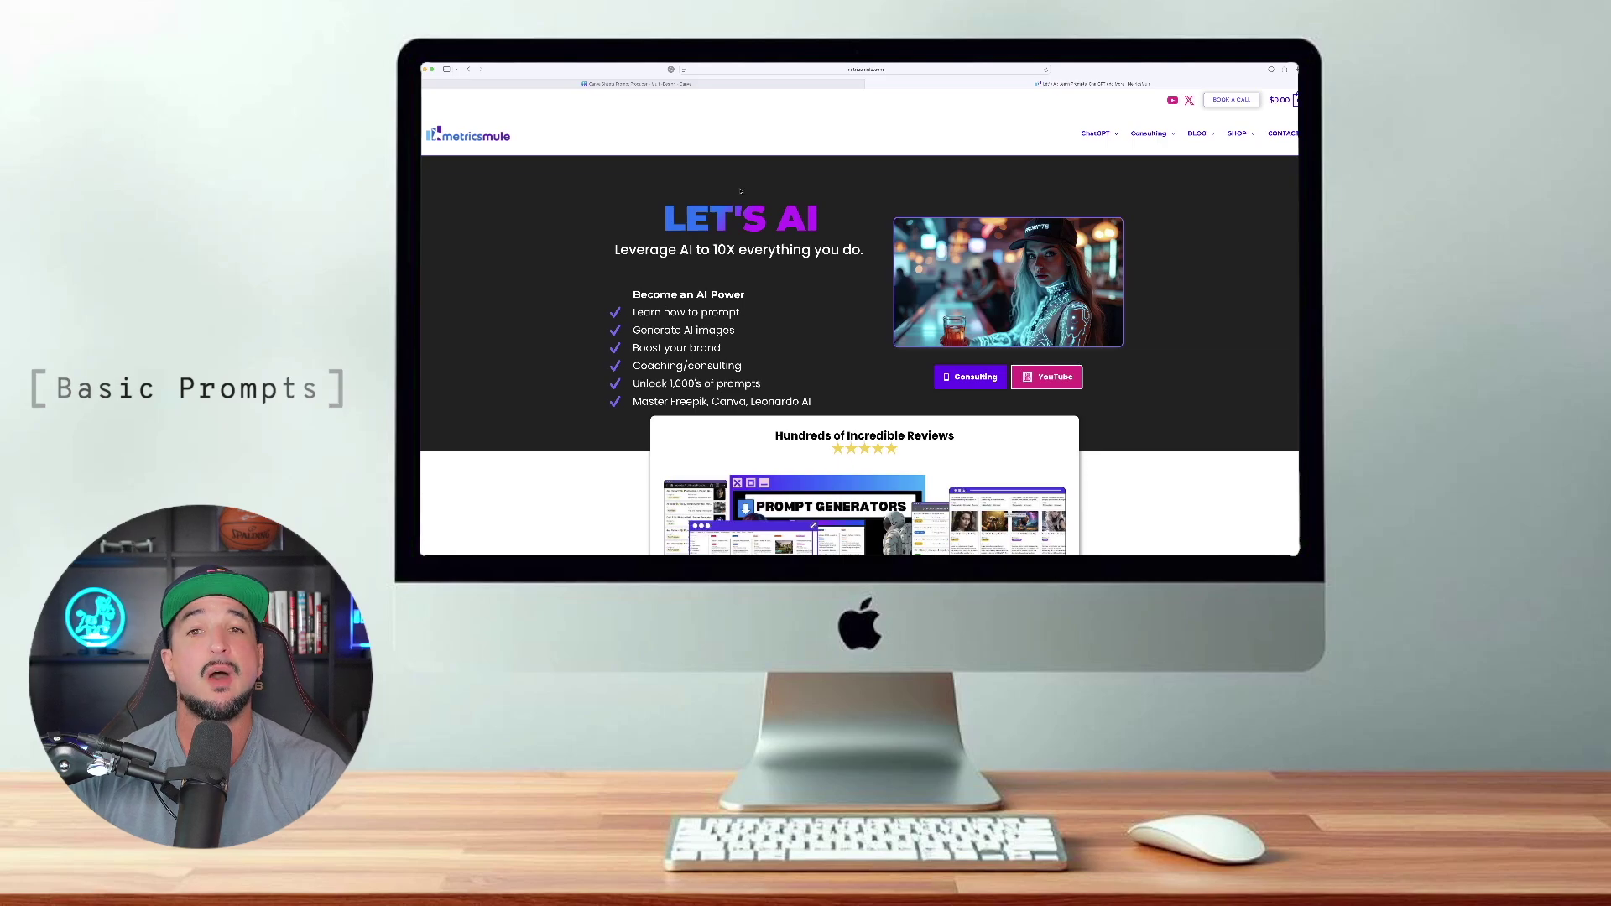
Look through the MetricsMule home page and its blog posts on AI prompts.
scroll(752, 195, "down", 3)
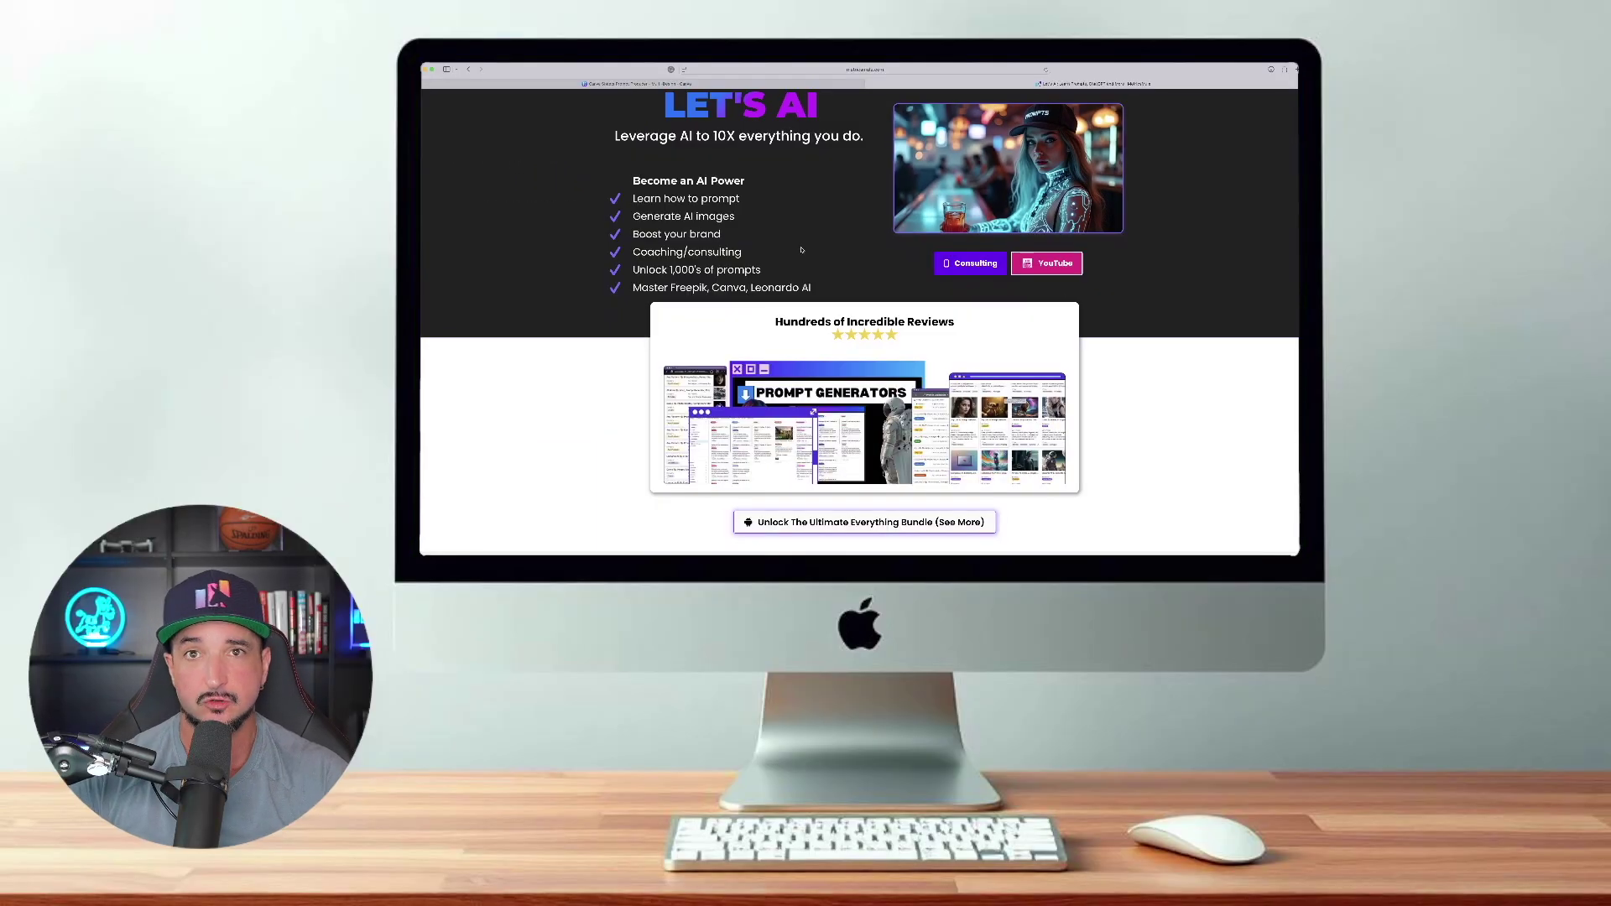
scroll(801, 250, "down", 2)
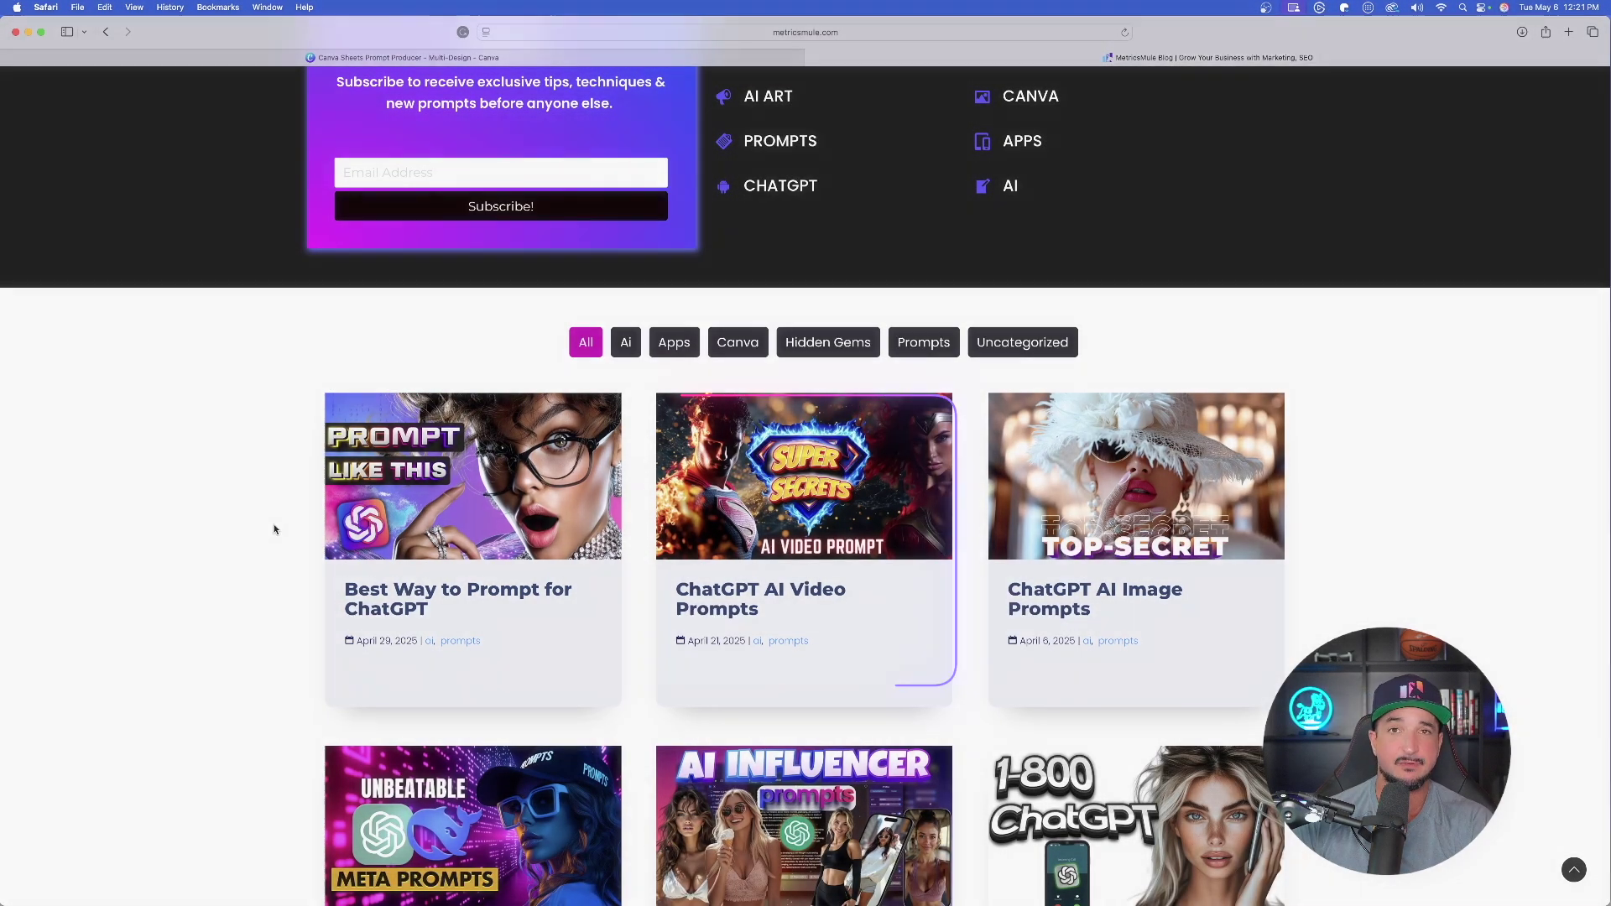
scroll(338, 516, "down", 10)
scroll(338, 516, "down", 5)
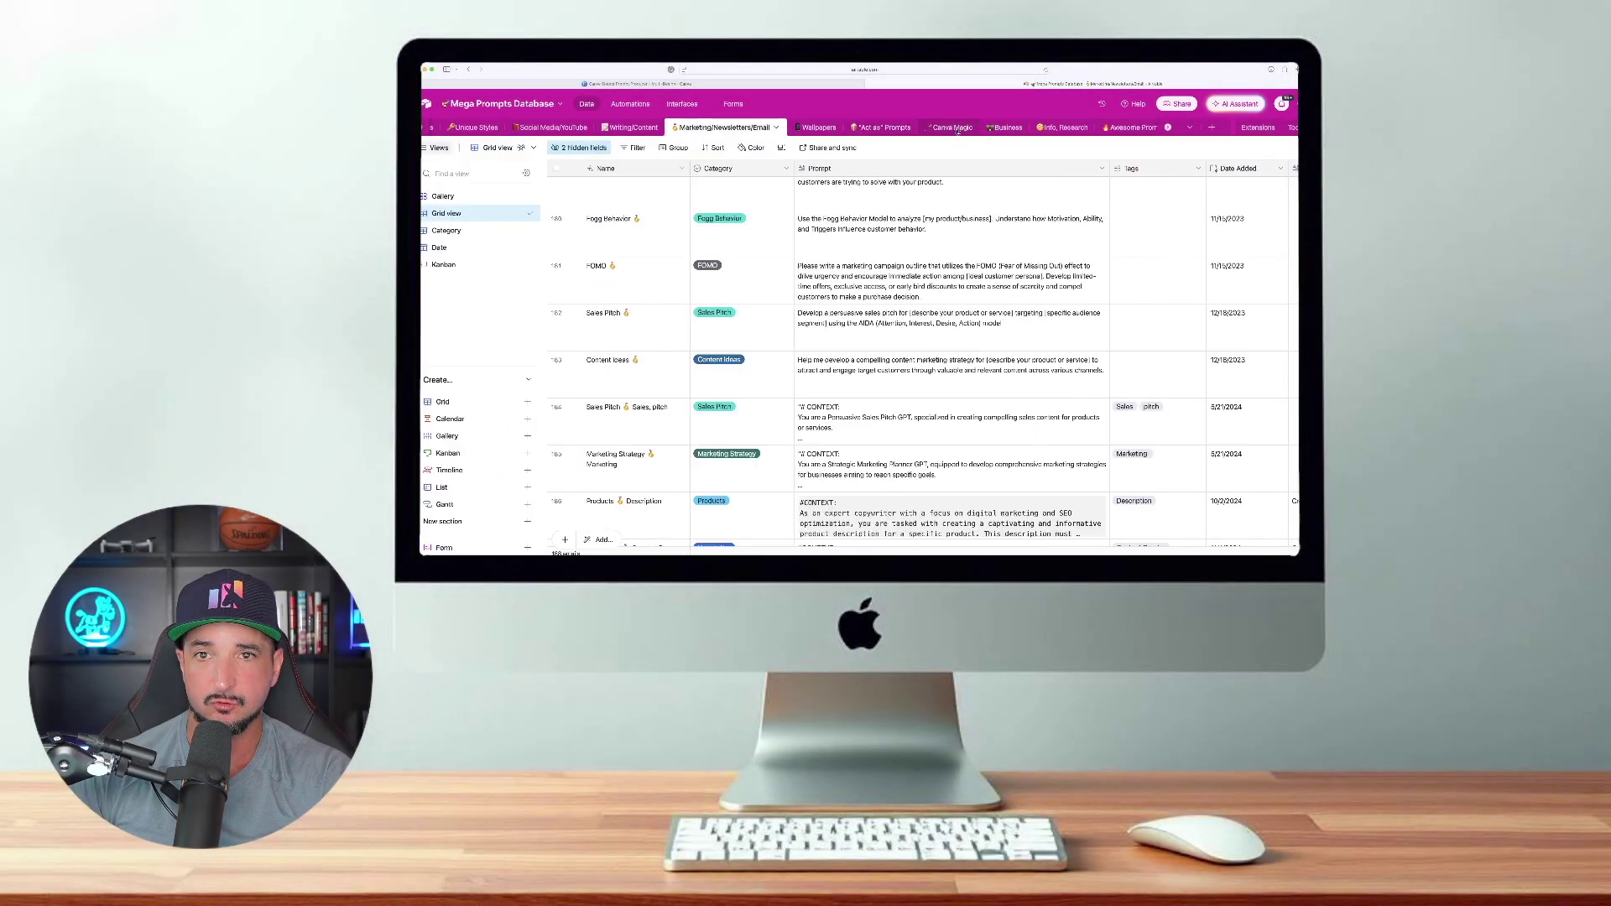
Switch to the Airtable prompt database, view the Canva Magic table, and highlight the saved prompt-enhancer and Prompt Professional texts.
left_click(955, 128)
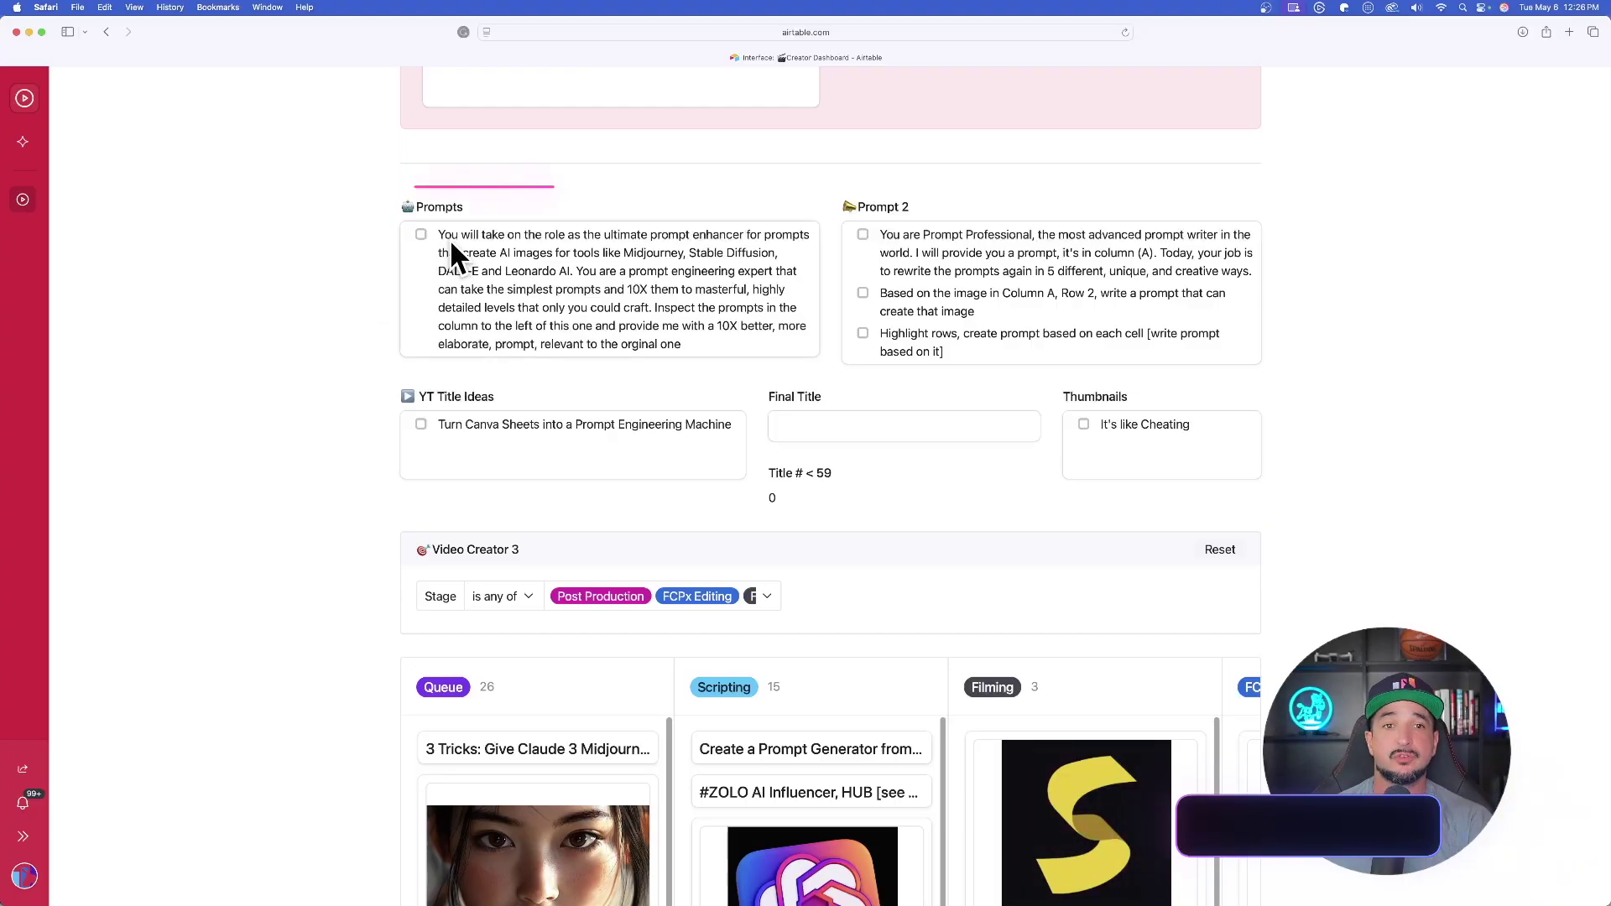
left_click_drag(438, 235, 737, 327)
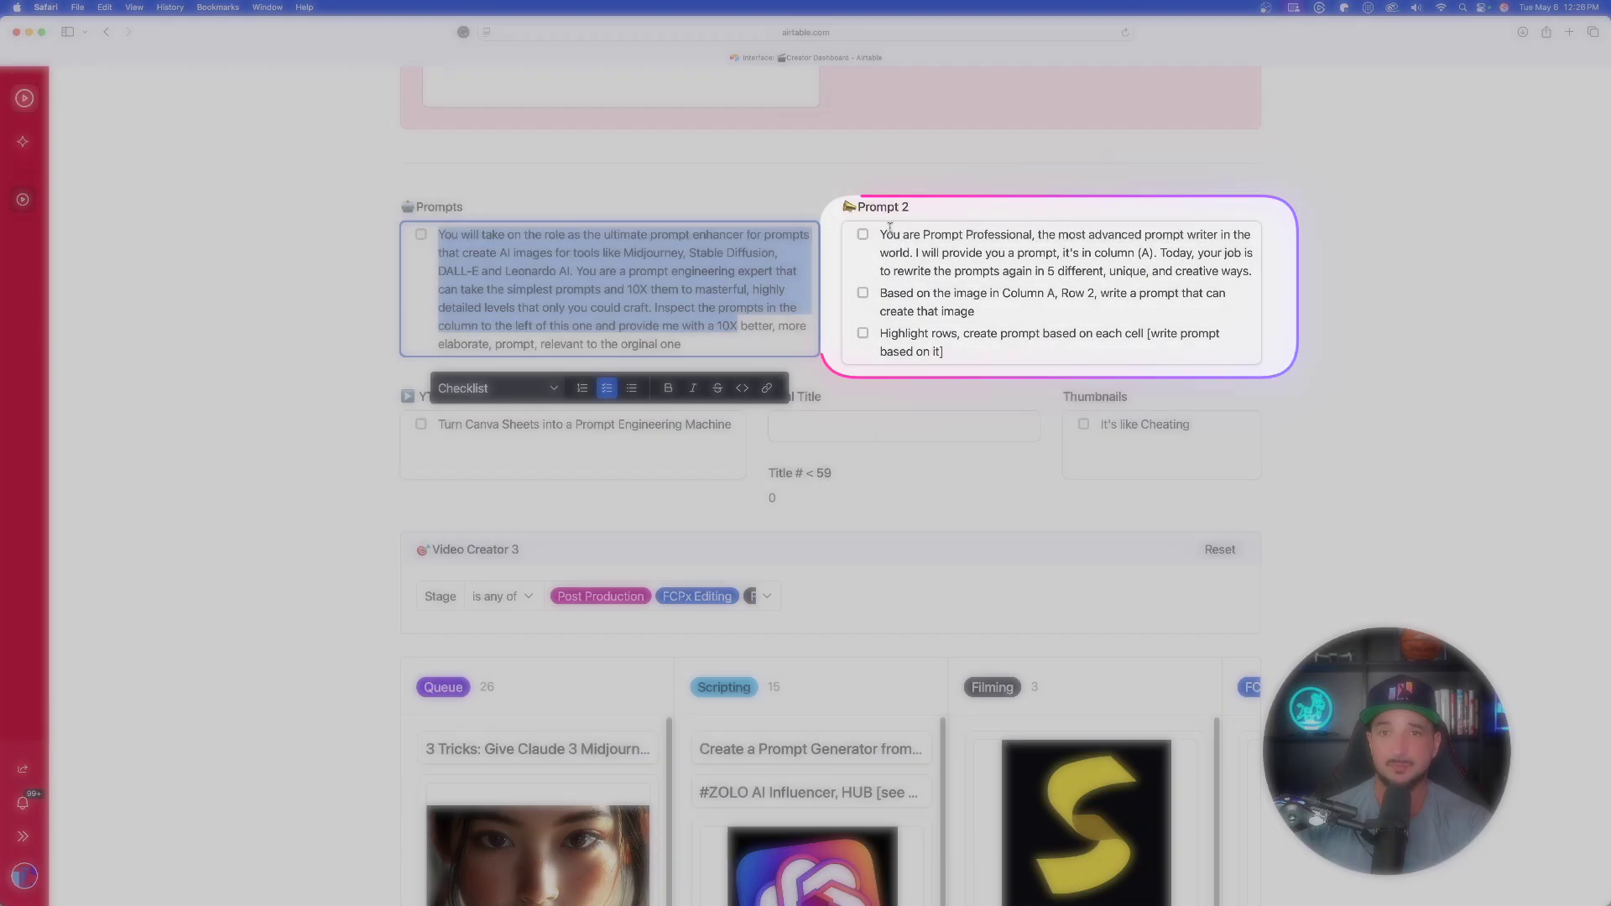
left_click_drag(881, 235, 976, 312)
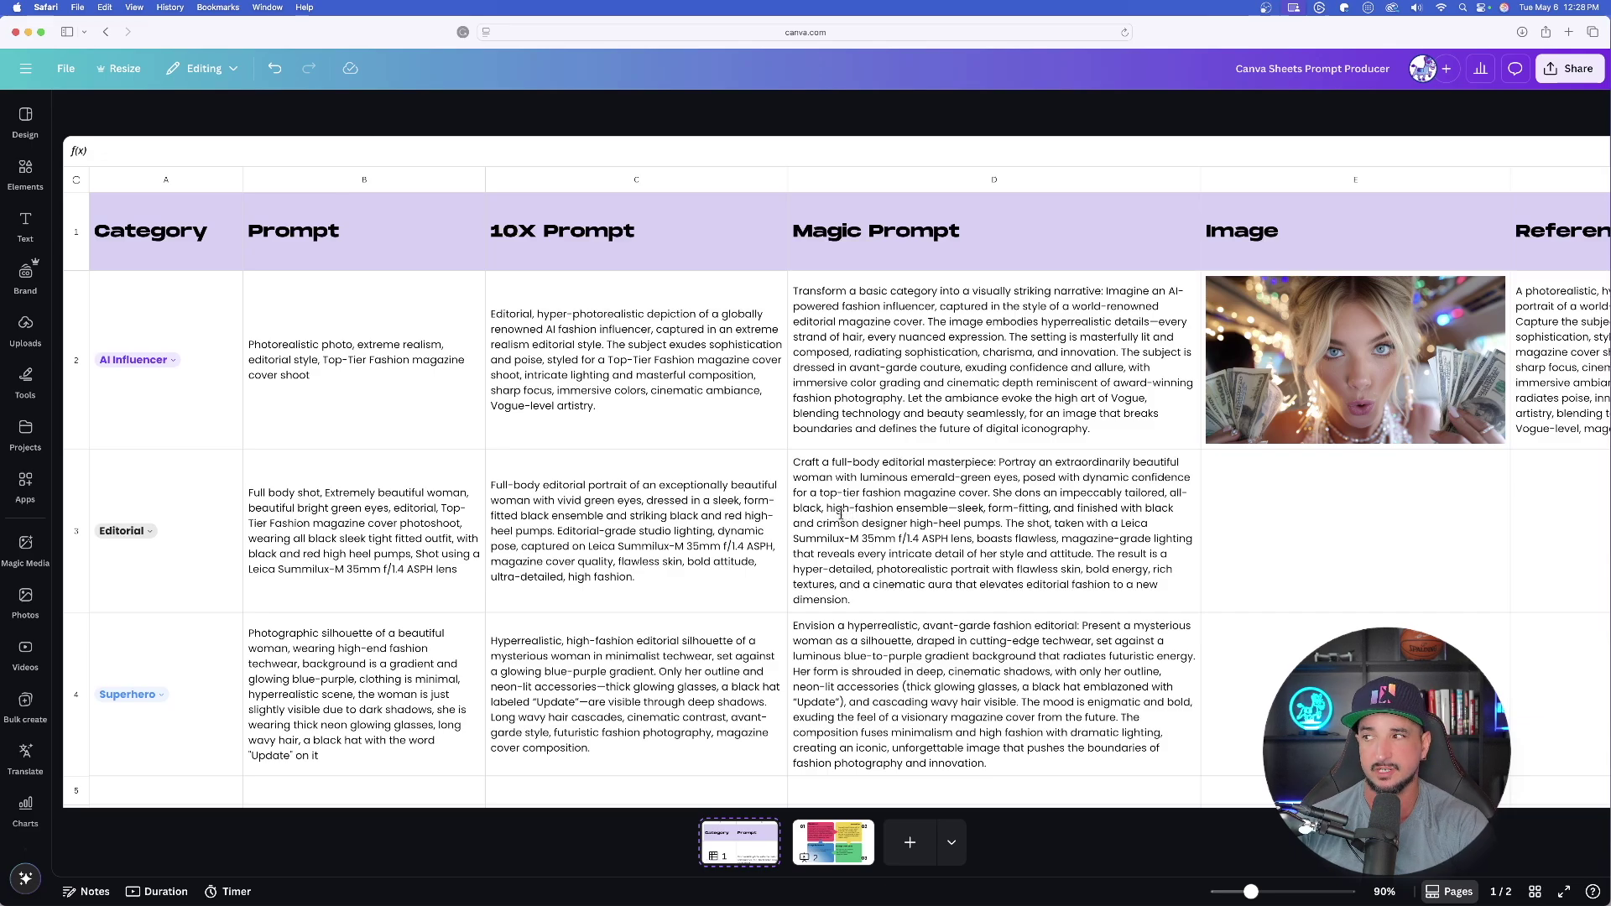
Examine the filled Canva Sheets Prompt Producer sheet at 100% zoom, including the basic prompt in the AI Influencer row.
scroll(696, 461, "down", 2)
scroll(734, 495, "up", 2)
scroll(396, 315, "right", 15)
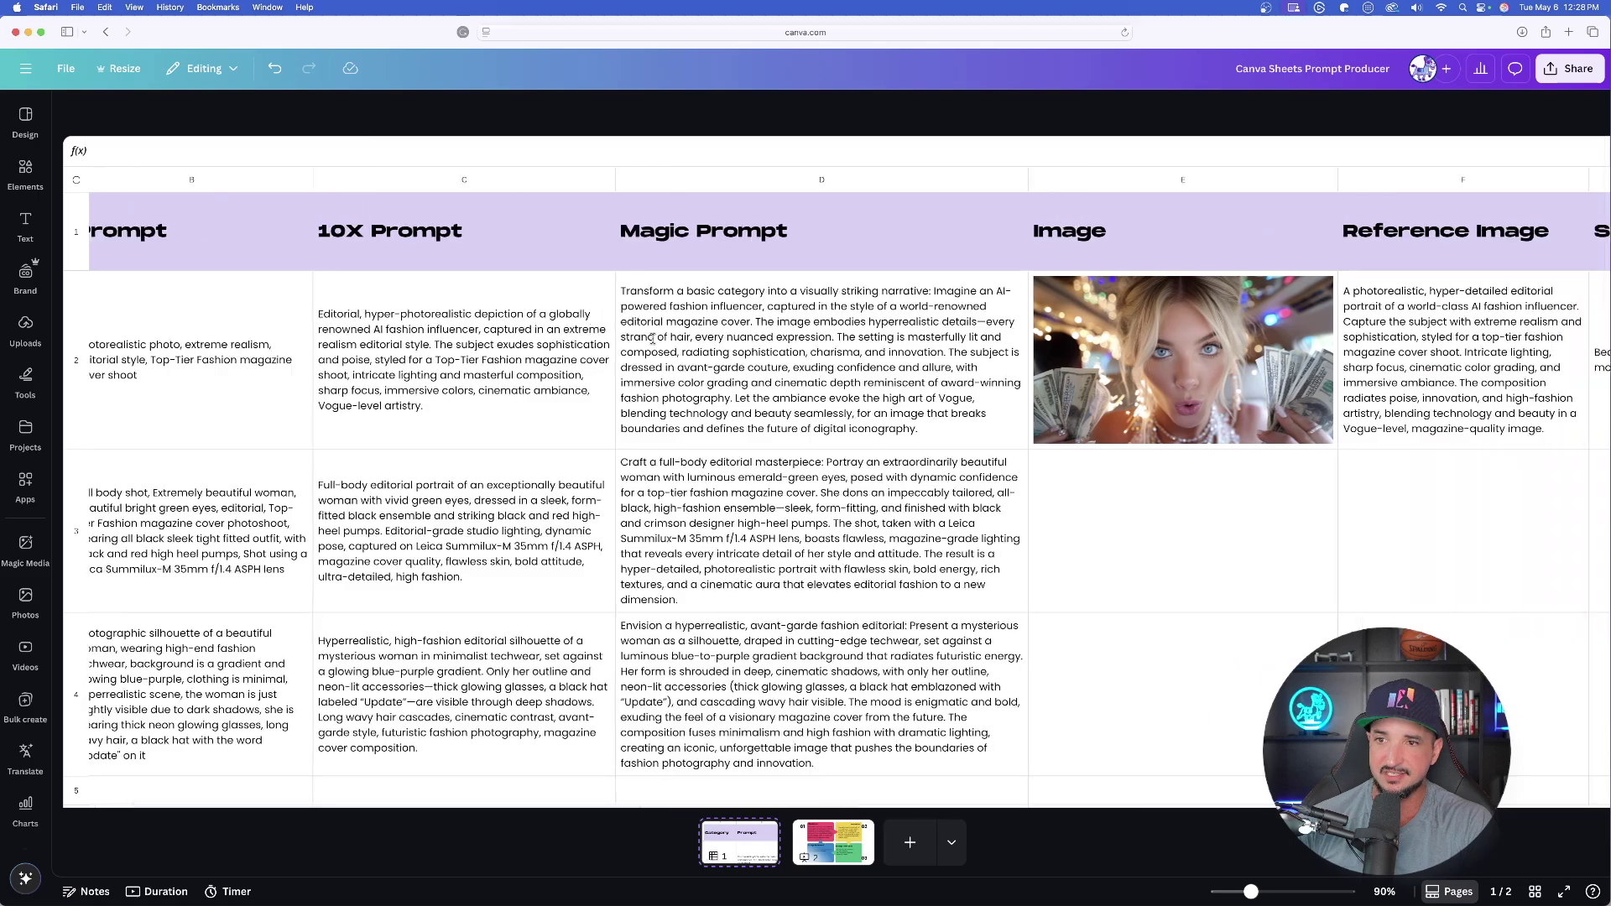
scroll(780, 359, "left", 15)
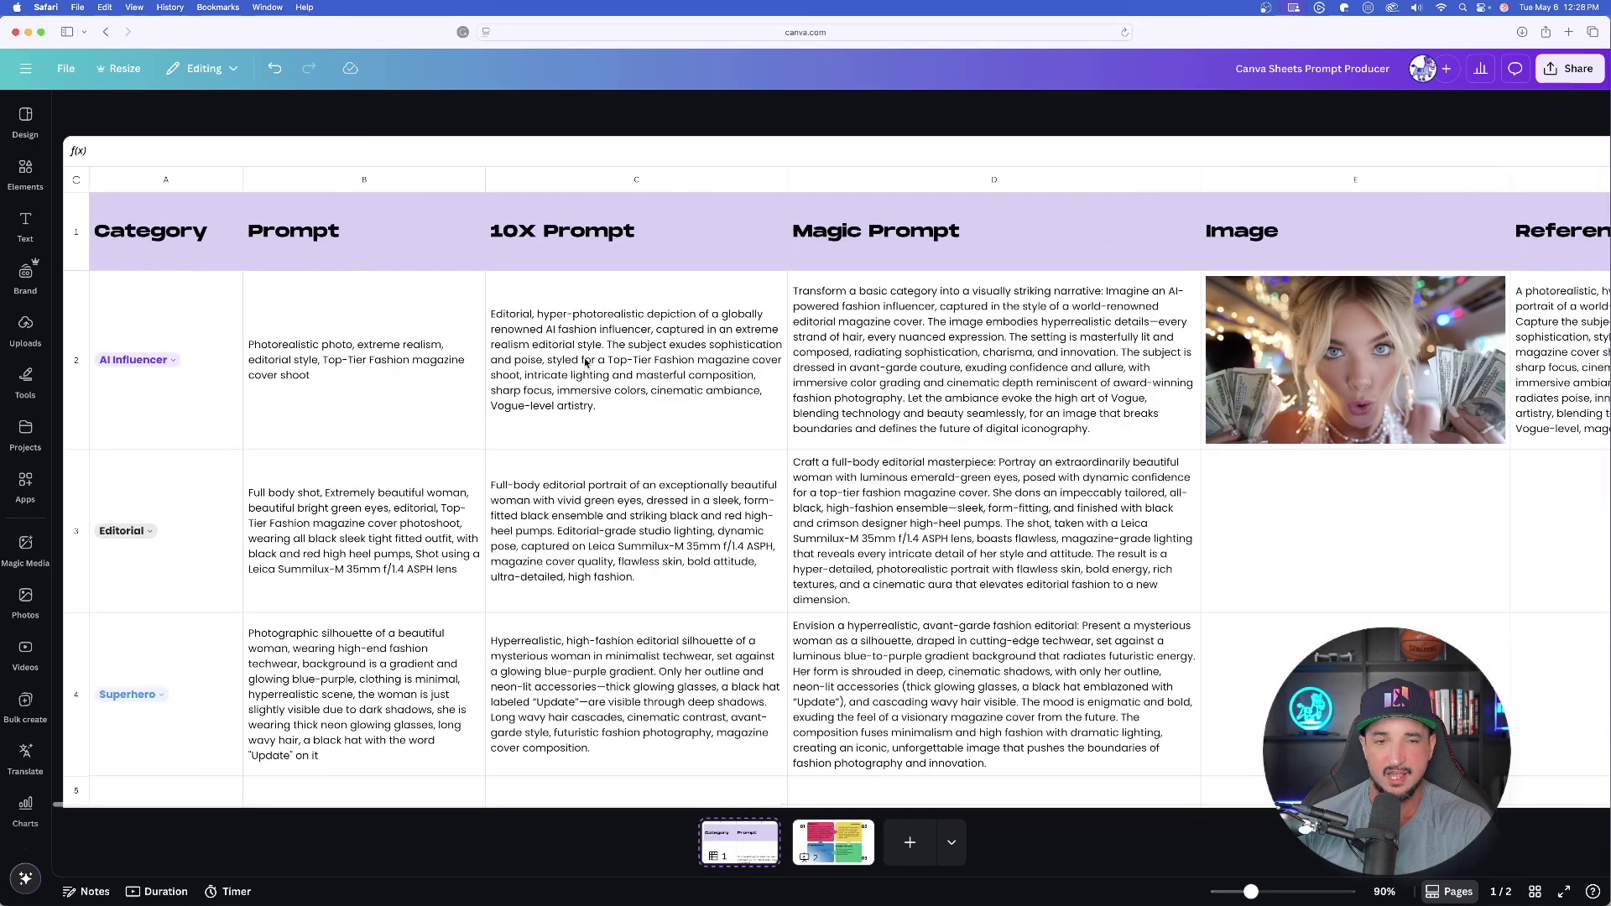
key("super+equal")
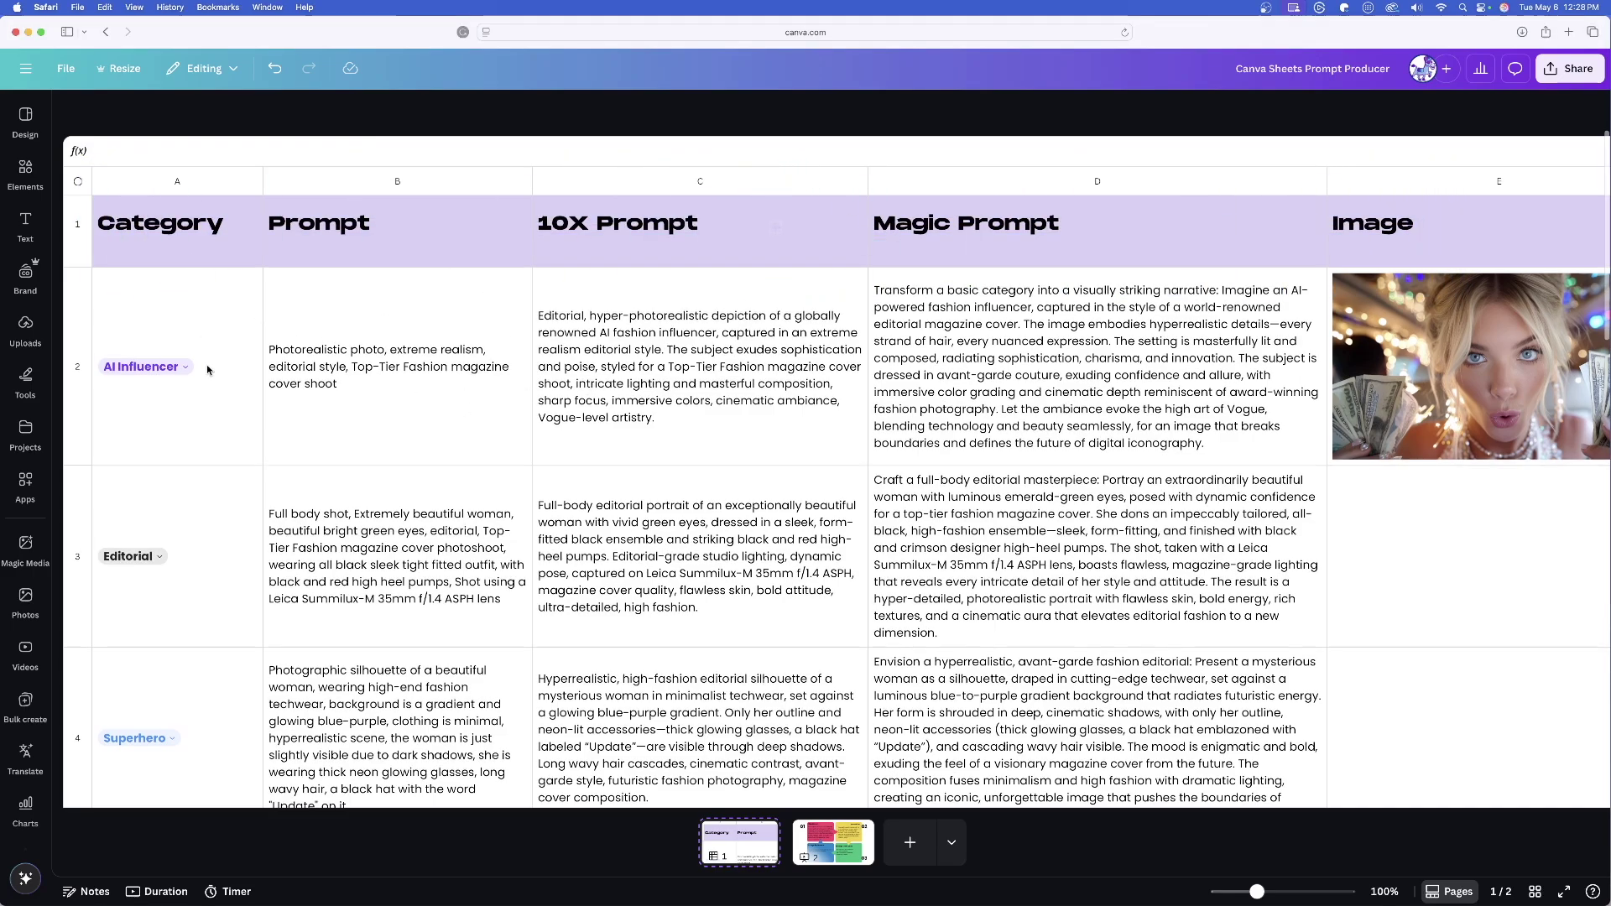
scroll(369, 349, "down", 1)
left_click(369, 349)
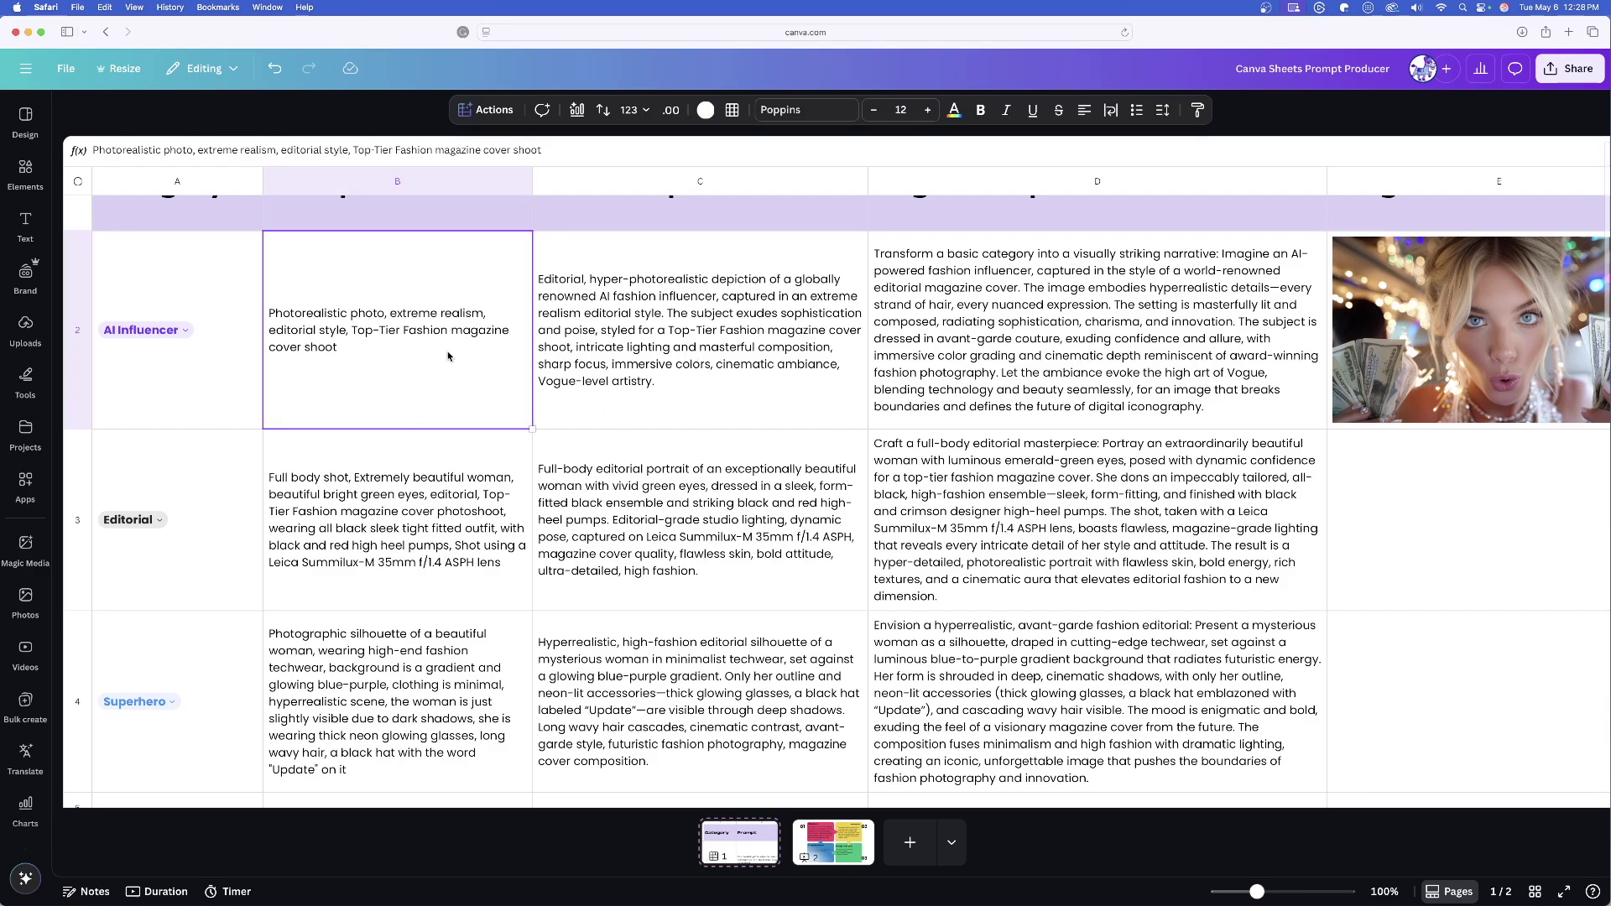
scroll(448, 356, "up", 1)
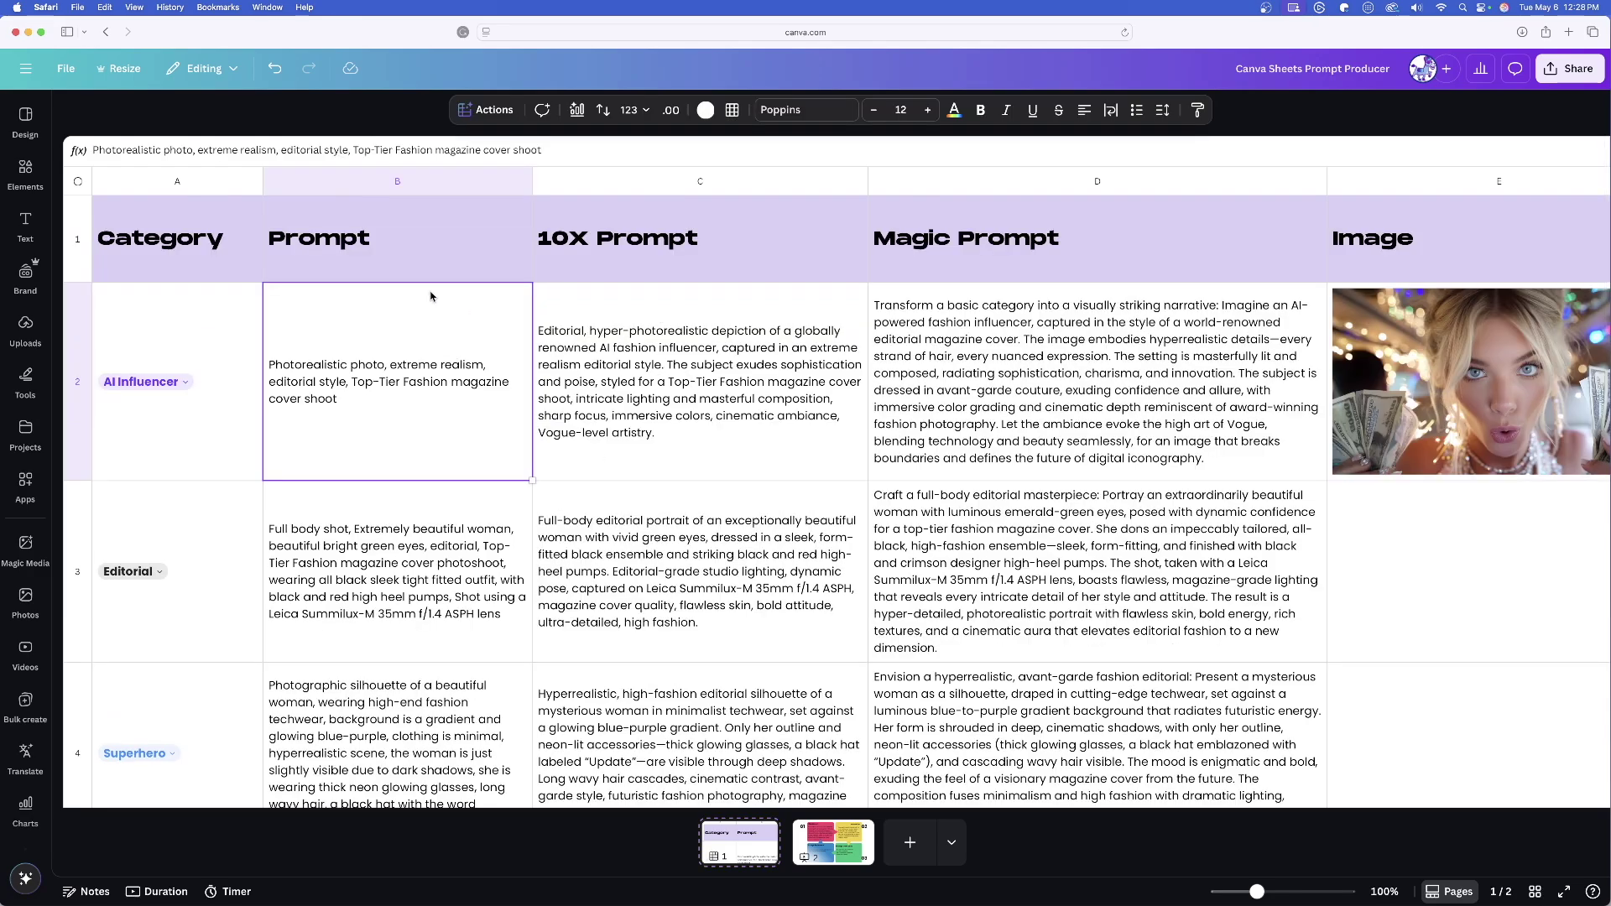
Examine the sheet's columns from Prompt, 10X Prompt and Magic Prompt through Image, Reference Image, Subject, Details and Meta.
left_click(422, 260)
left_click(375, 250)
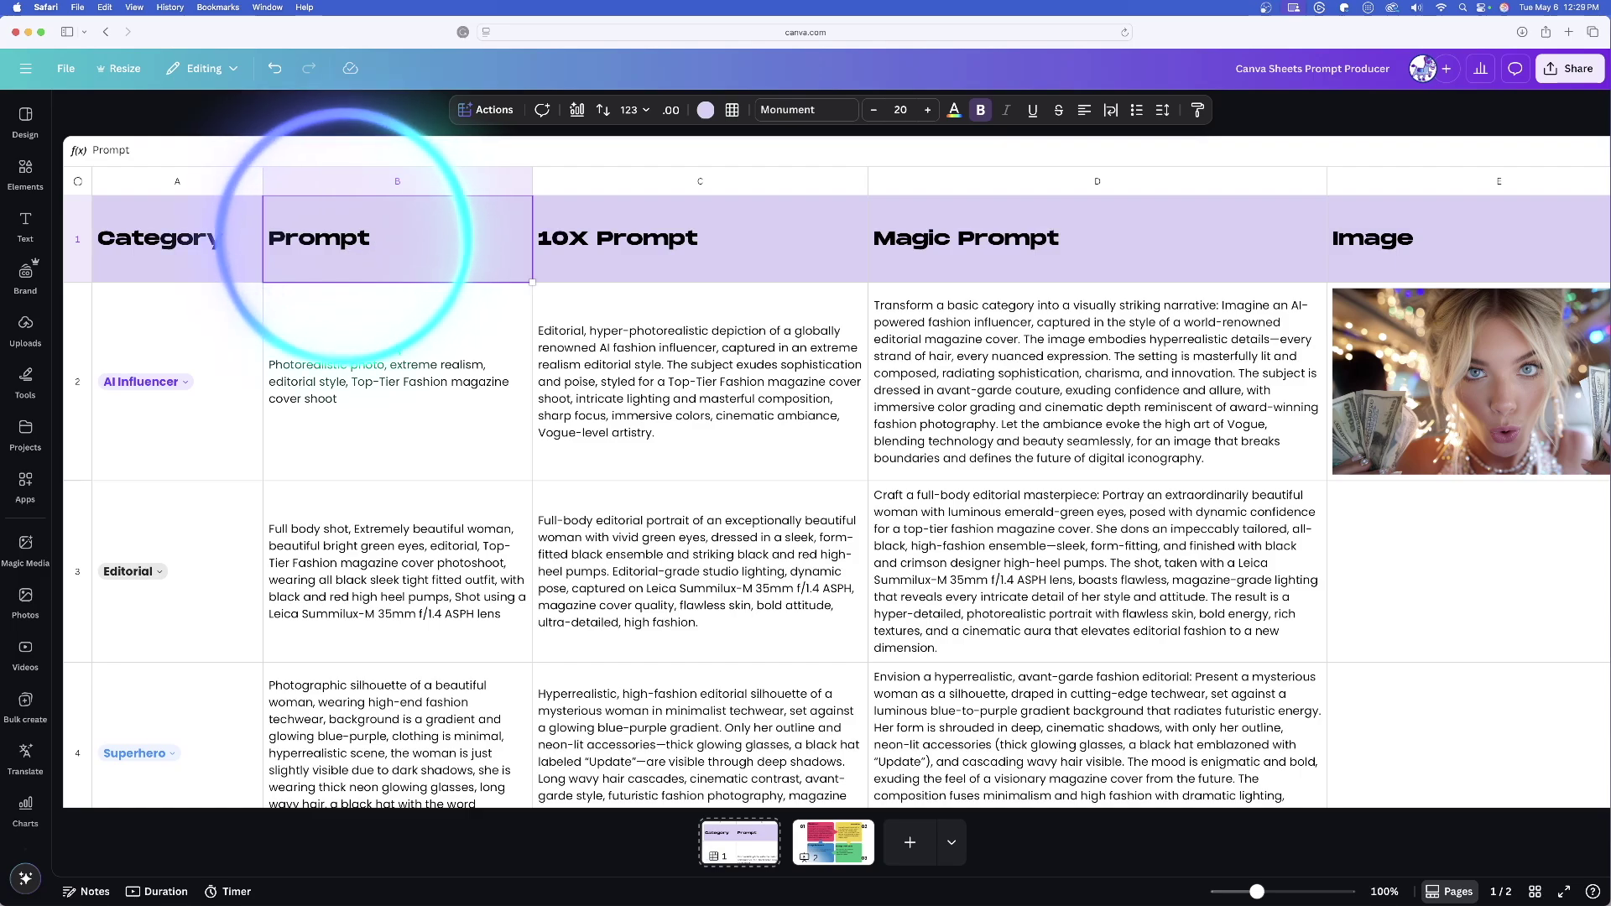
left_click(658, 237)
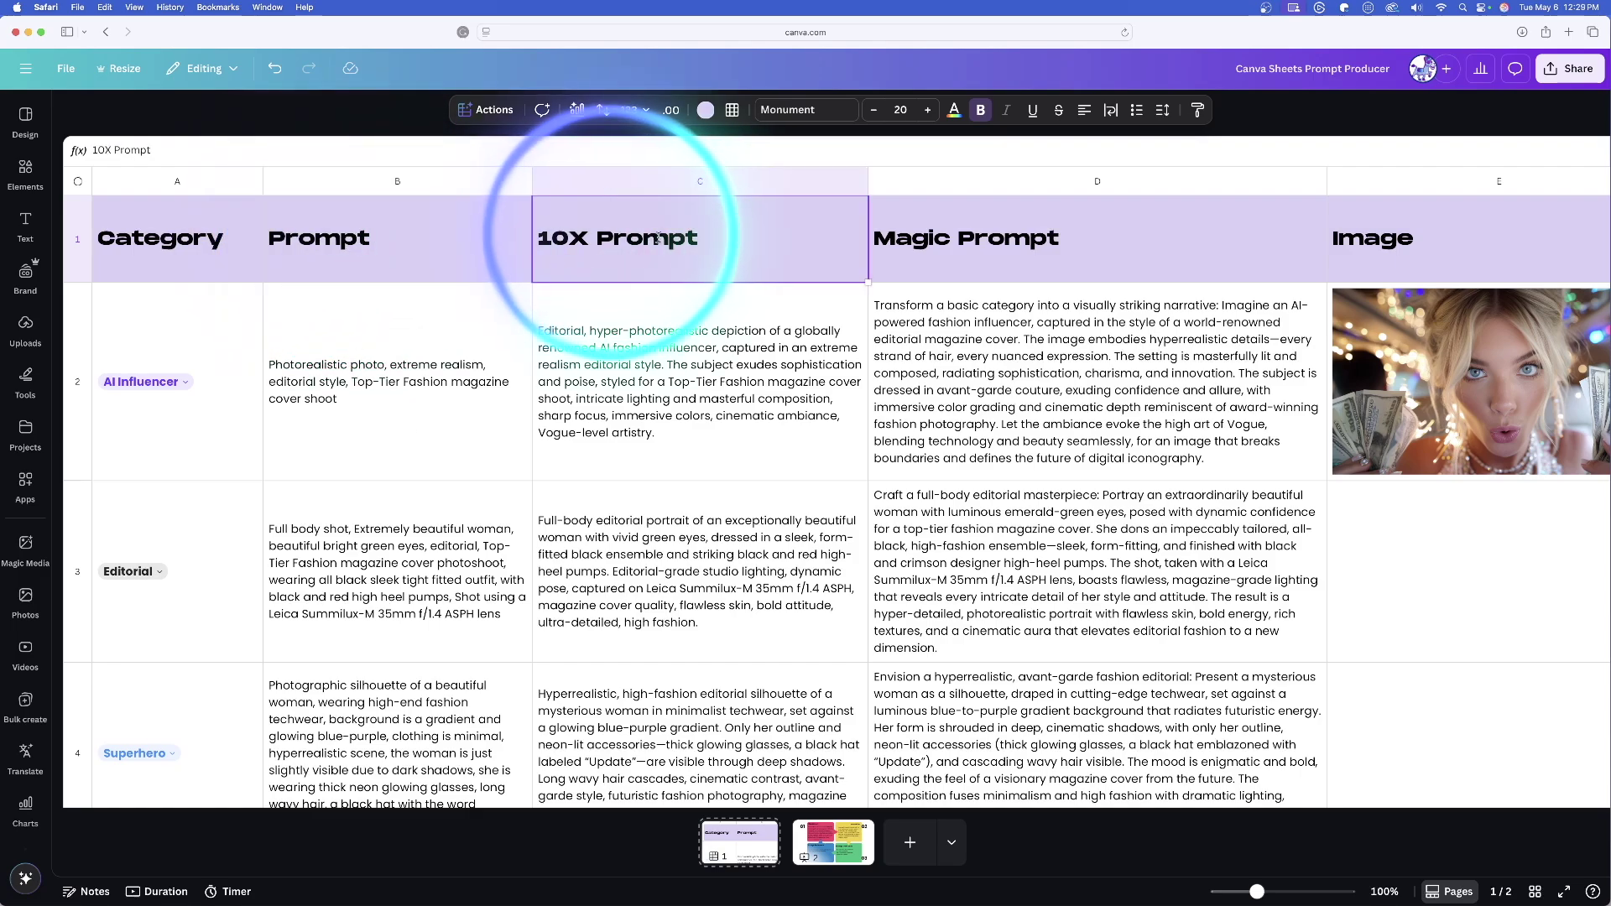
left_click(1017, 263)
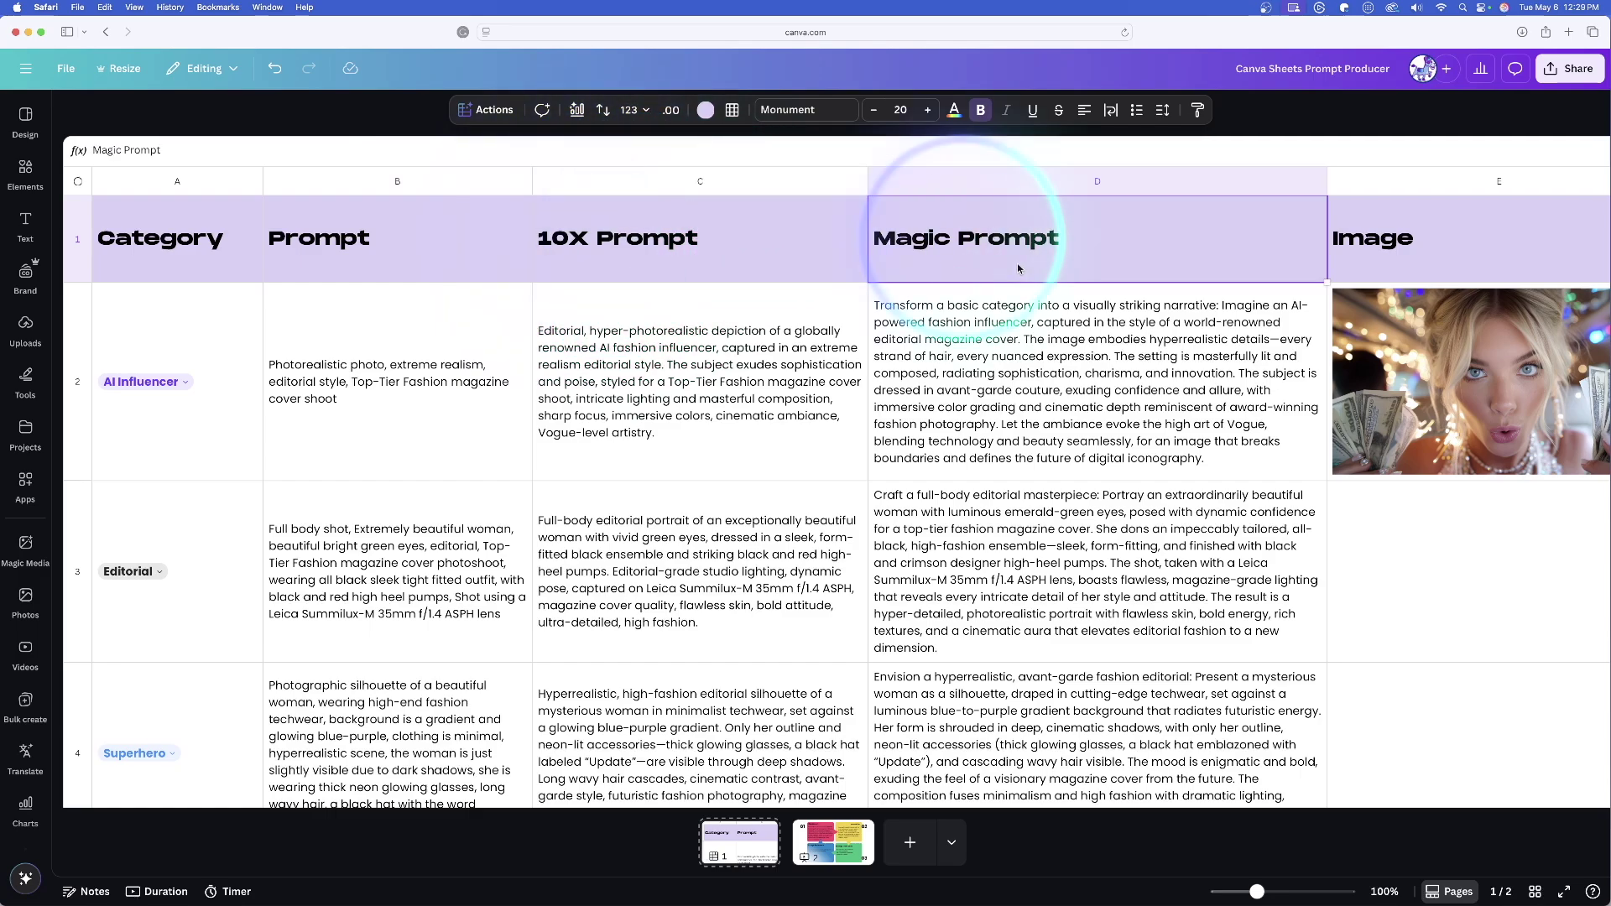
scroll(1348, 373, "right", 3)
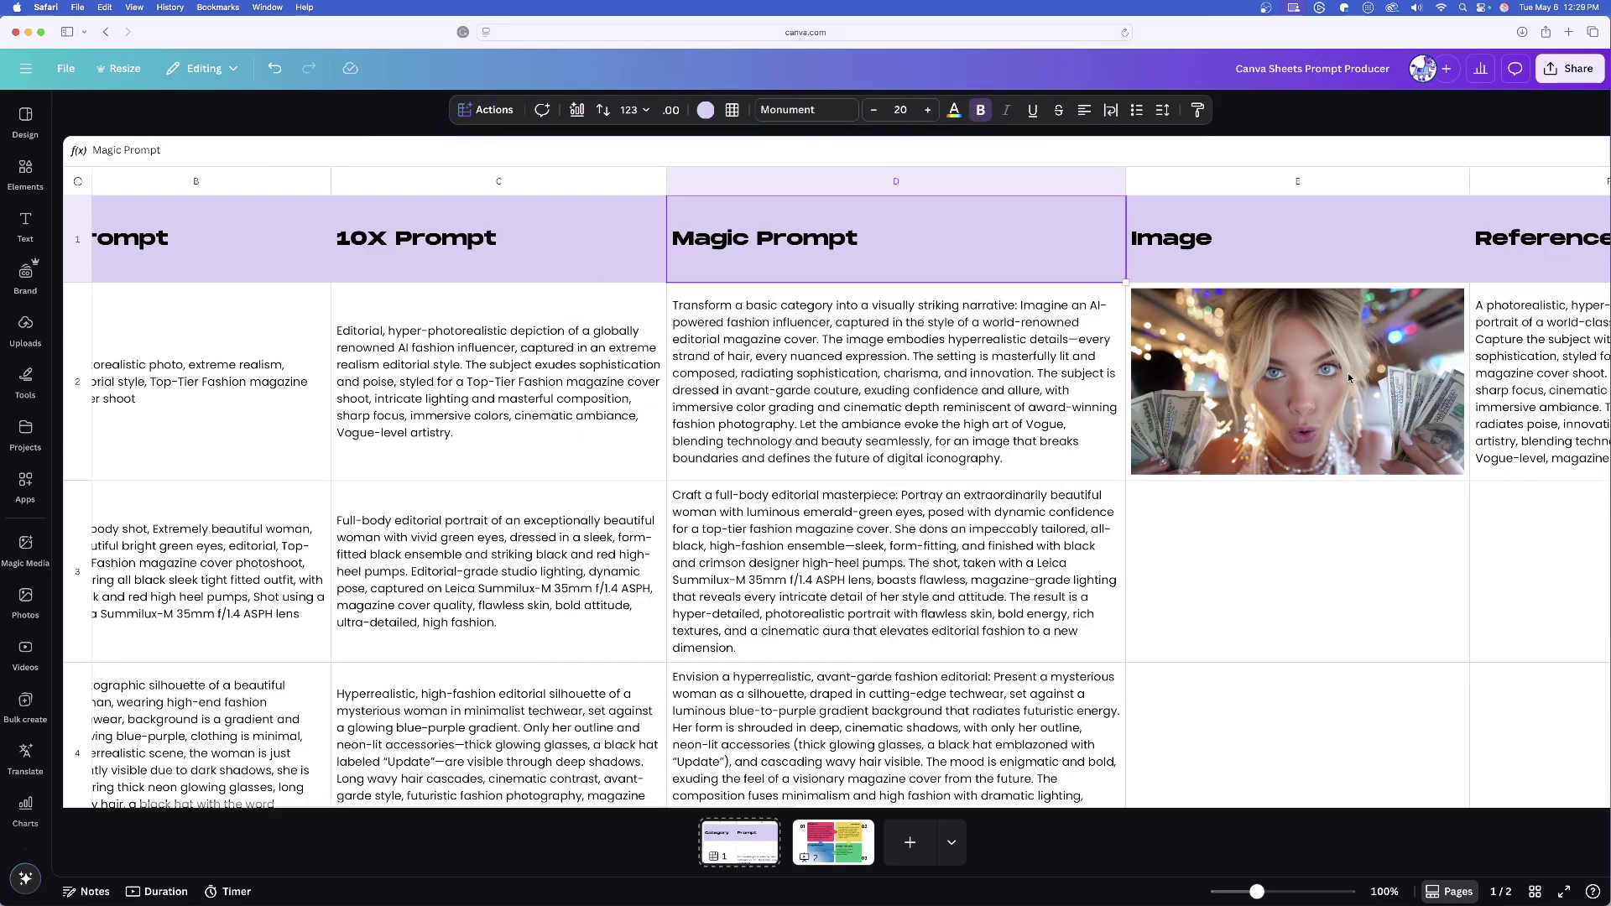
left_click(1287, 356)
left_click(1012, 391)
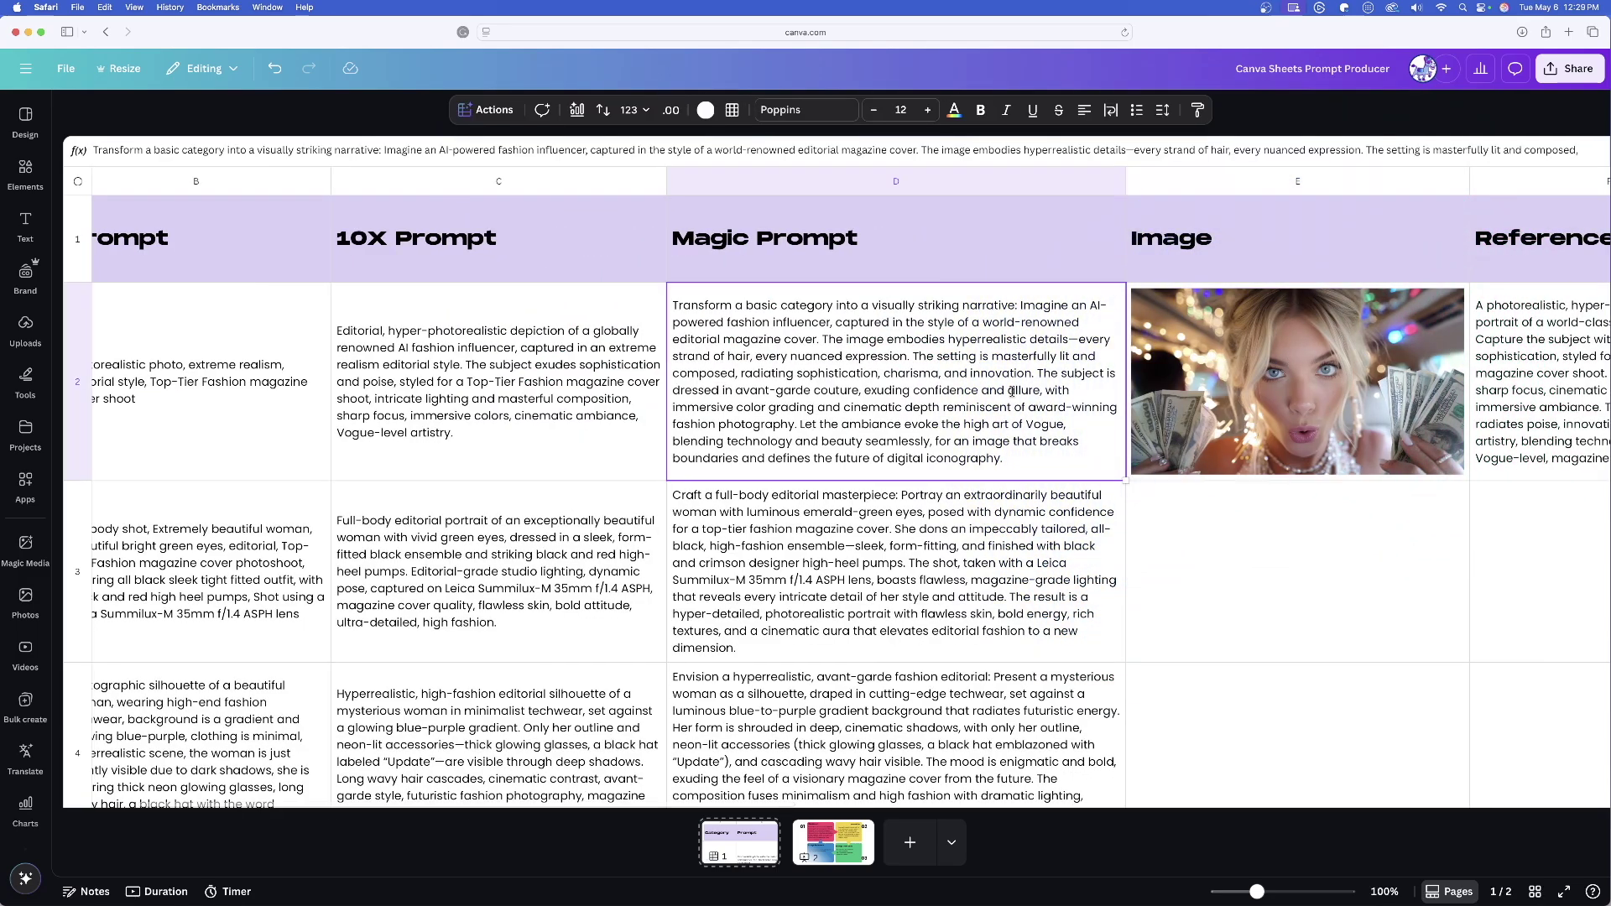
scroll(963, 380, "right", 7)
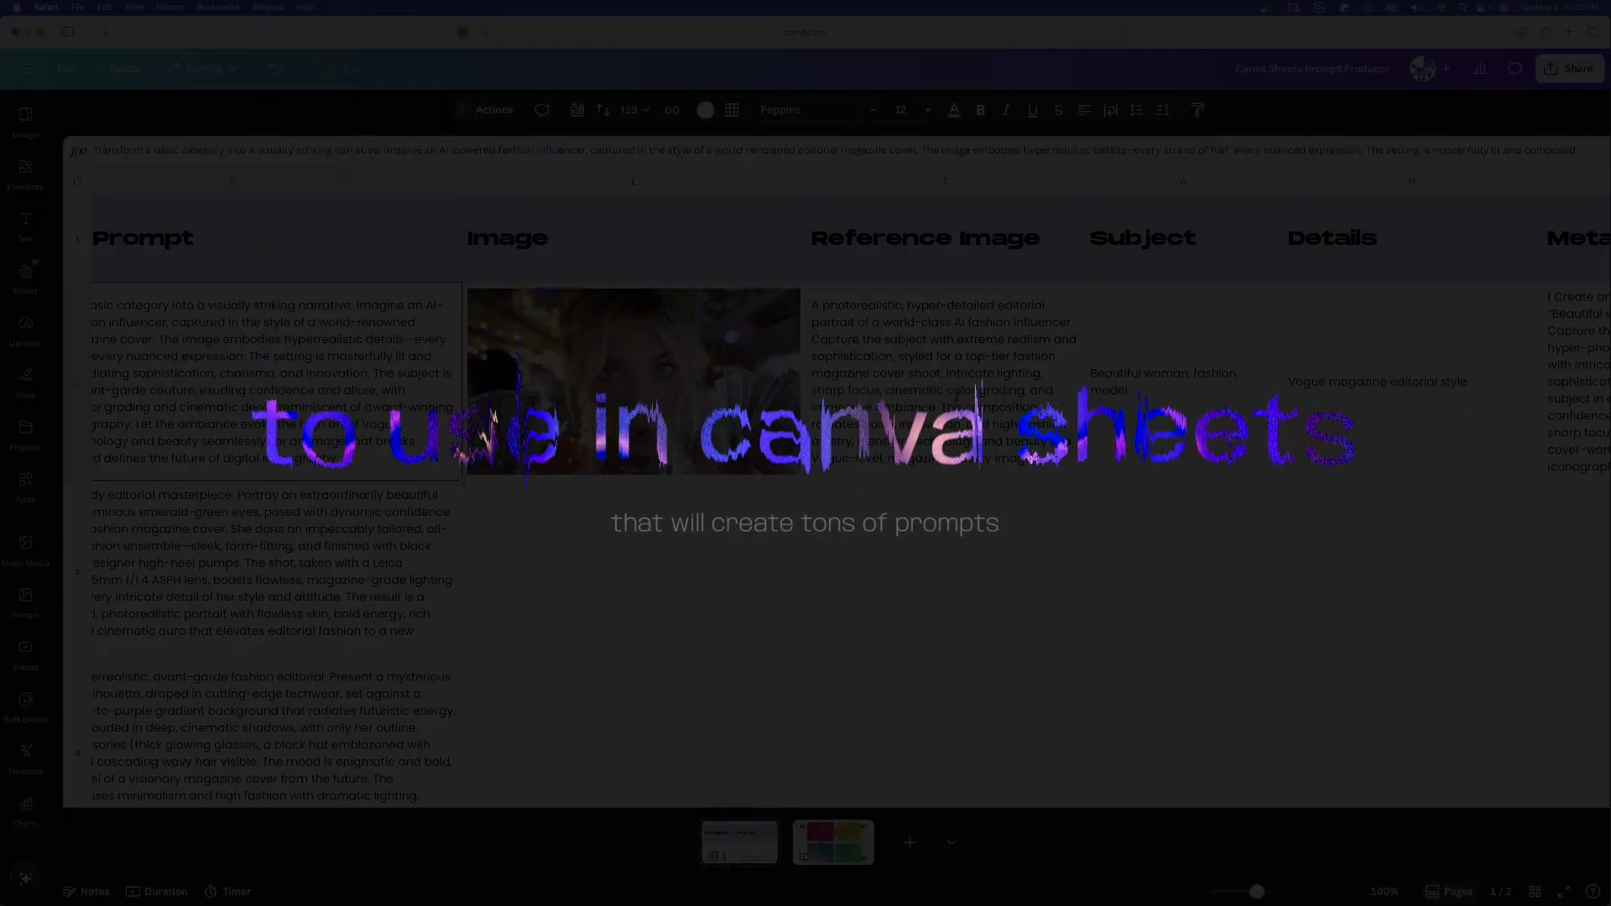
scroll(957, 403, "right", 3)
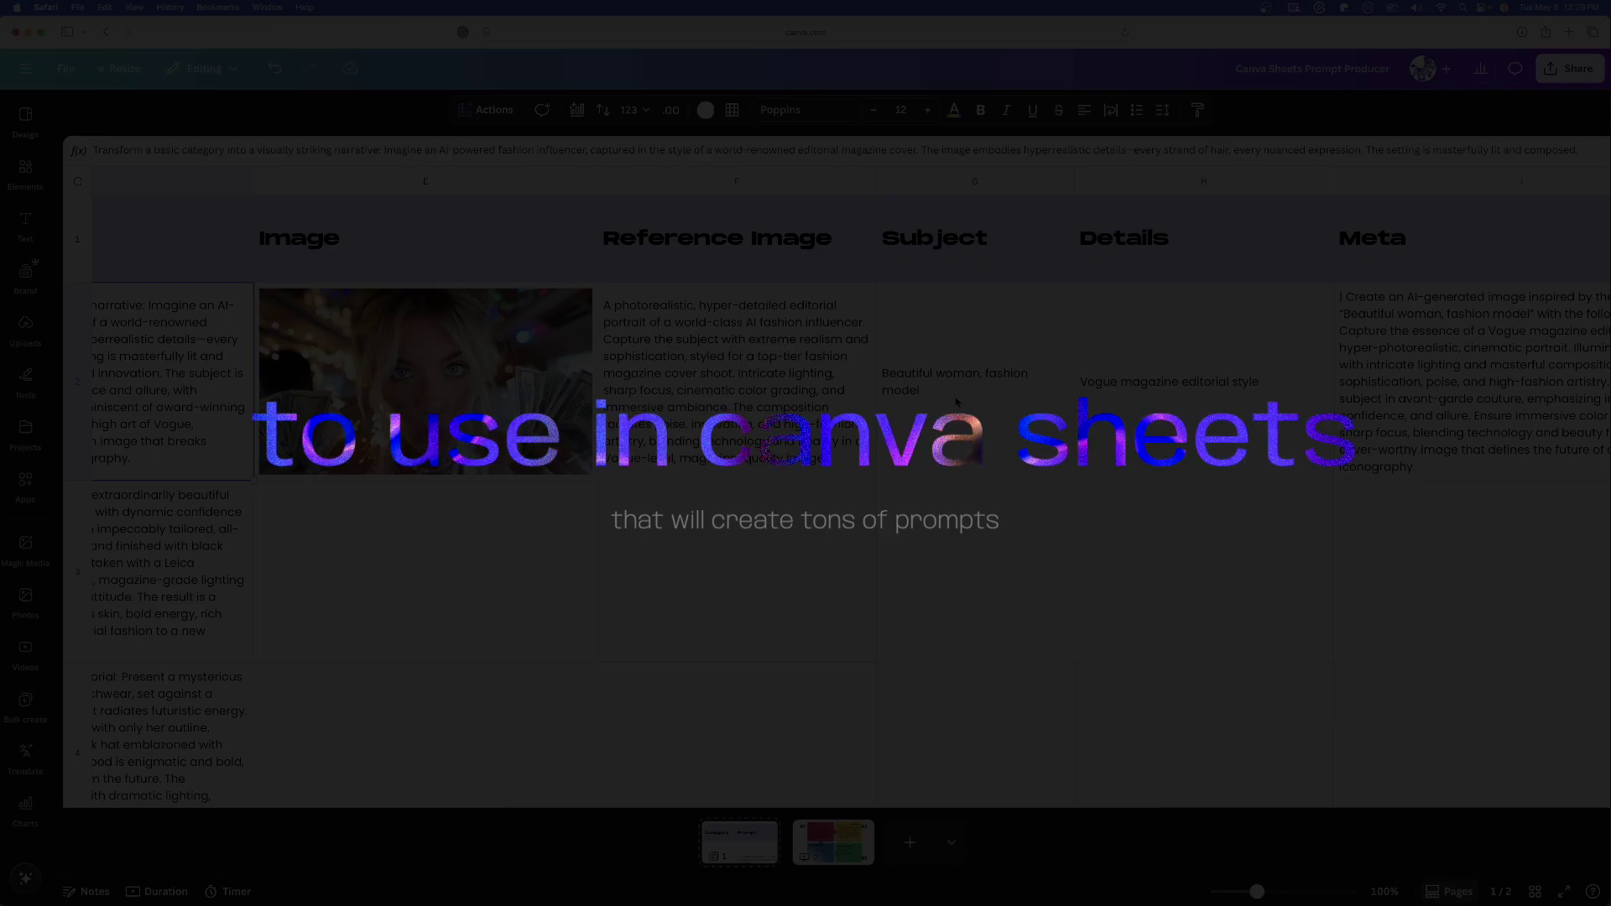
scroll(957, 402, "right", 3)
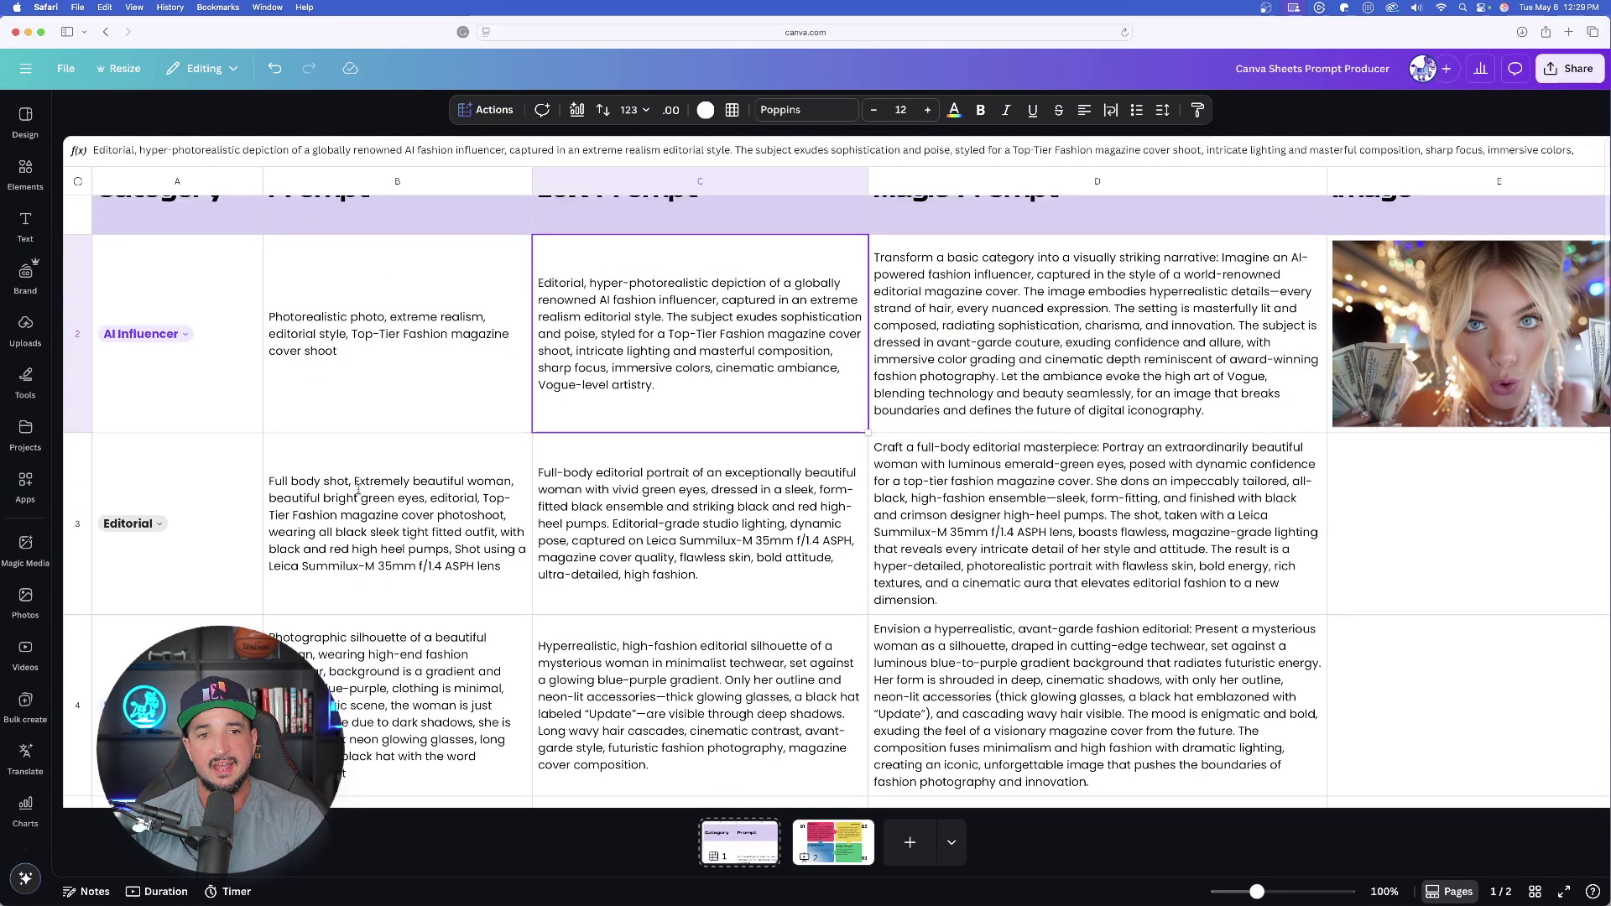
Compare the basic, 10X and magic prompts across the AI Influencer, Editorial and Superhero rows.
scroll(413, 323, "down", 1)
scroll(412, 323, "up", 2)
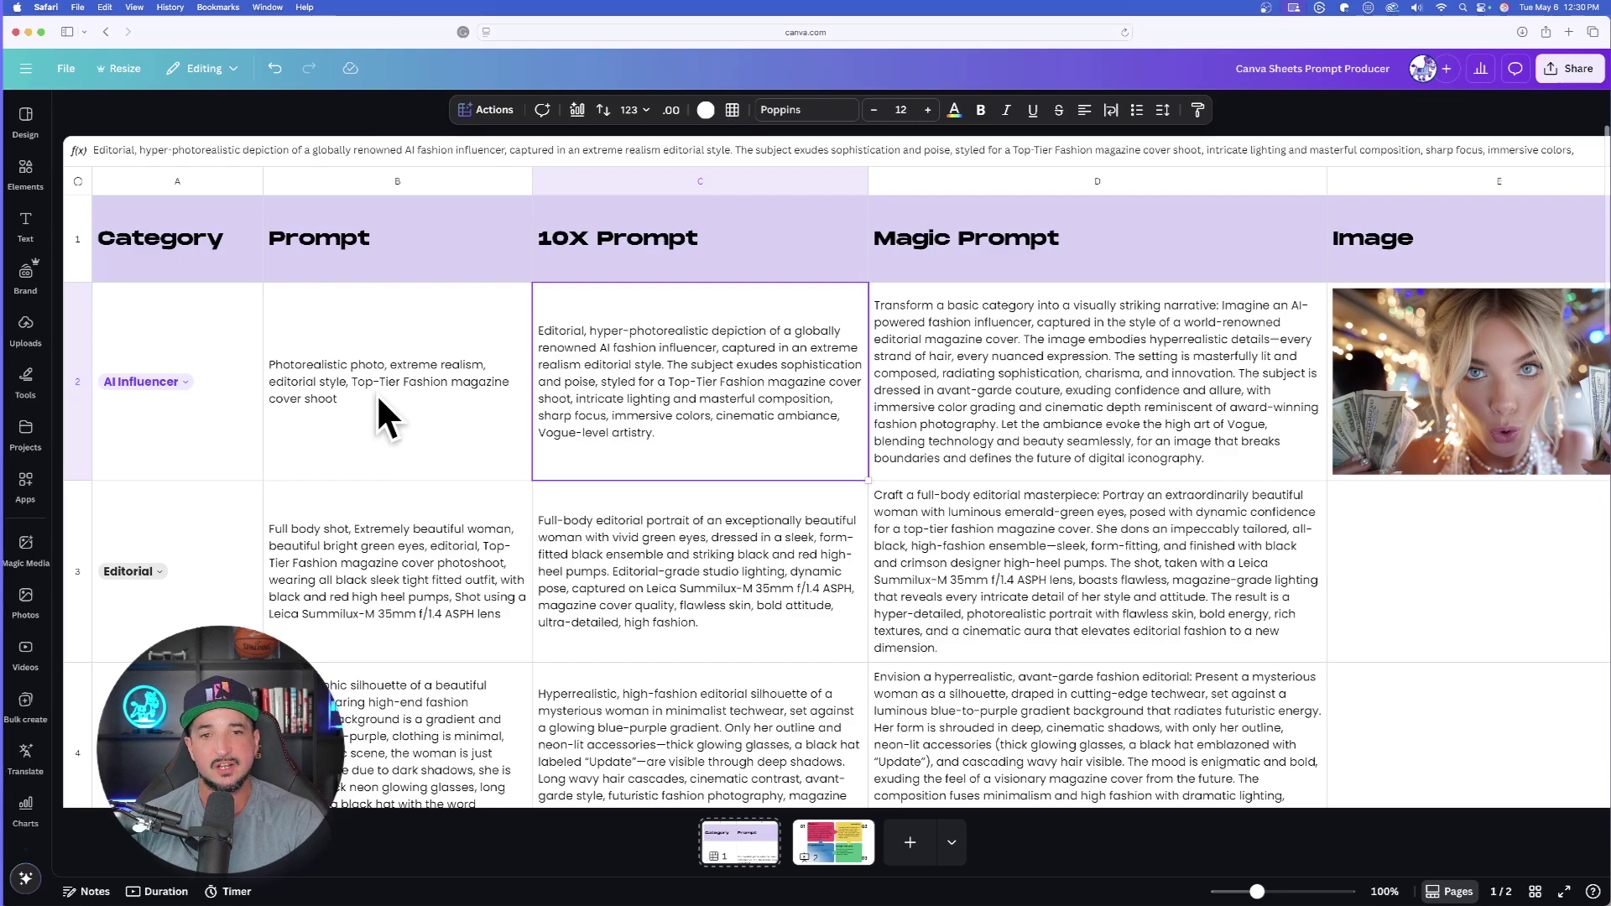
scroll(339, 504, "down", 1)
left_click(352, 554)
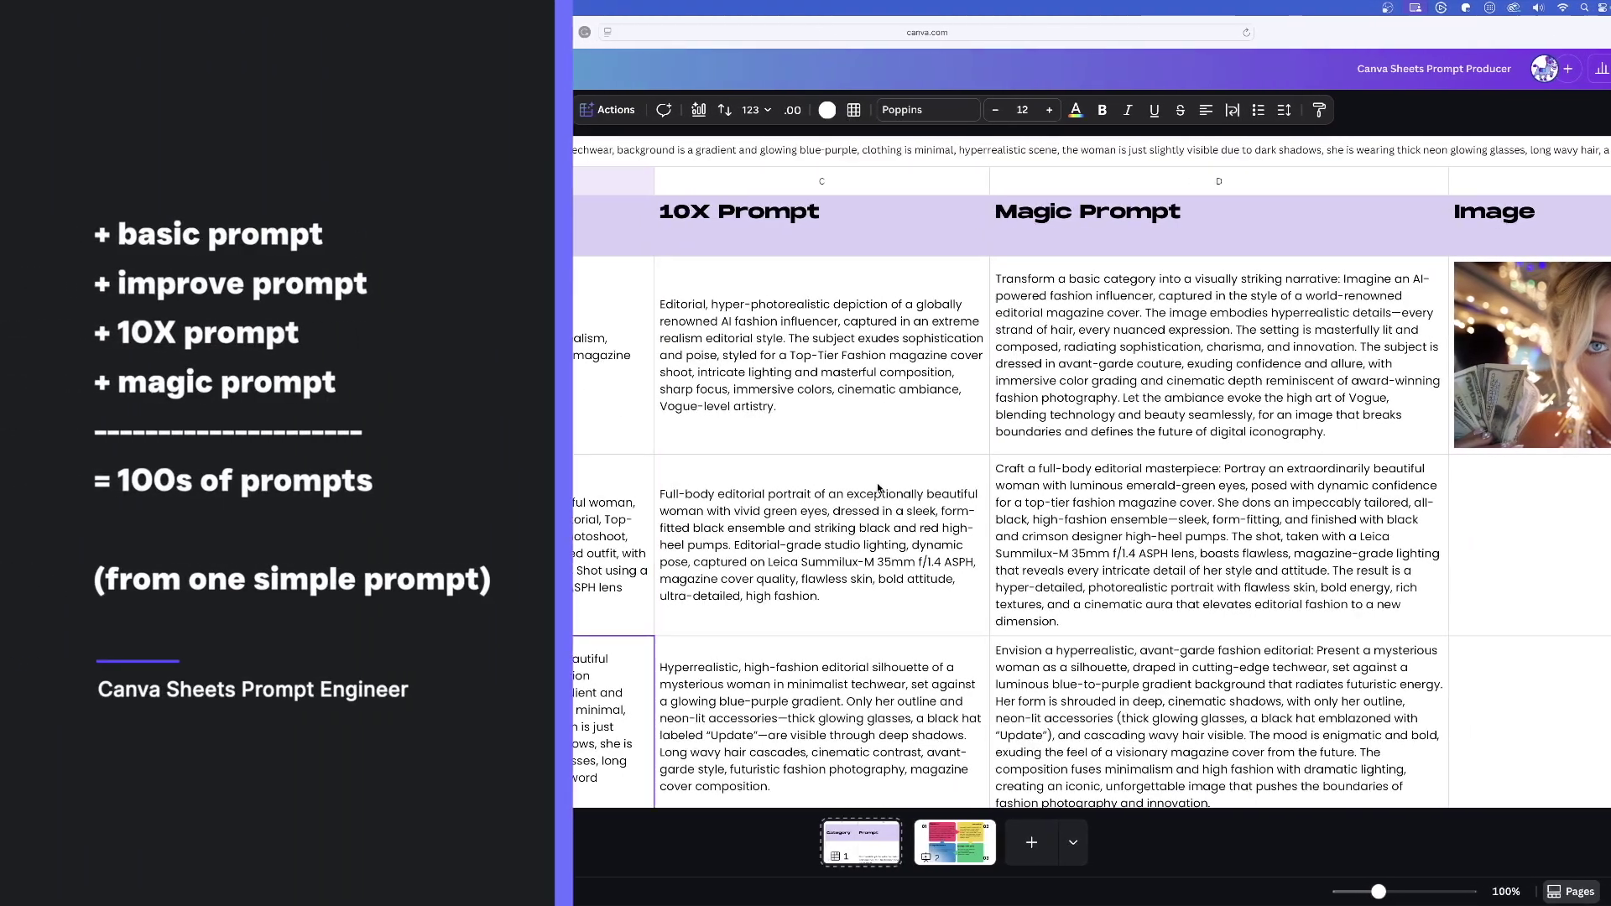
scroll(1160, 378, "up", 1)
left_click(1160, 377)
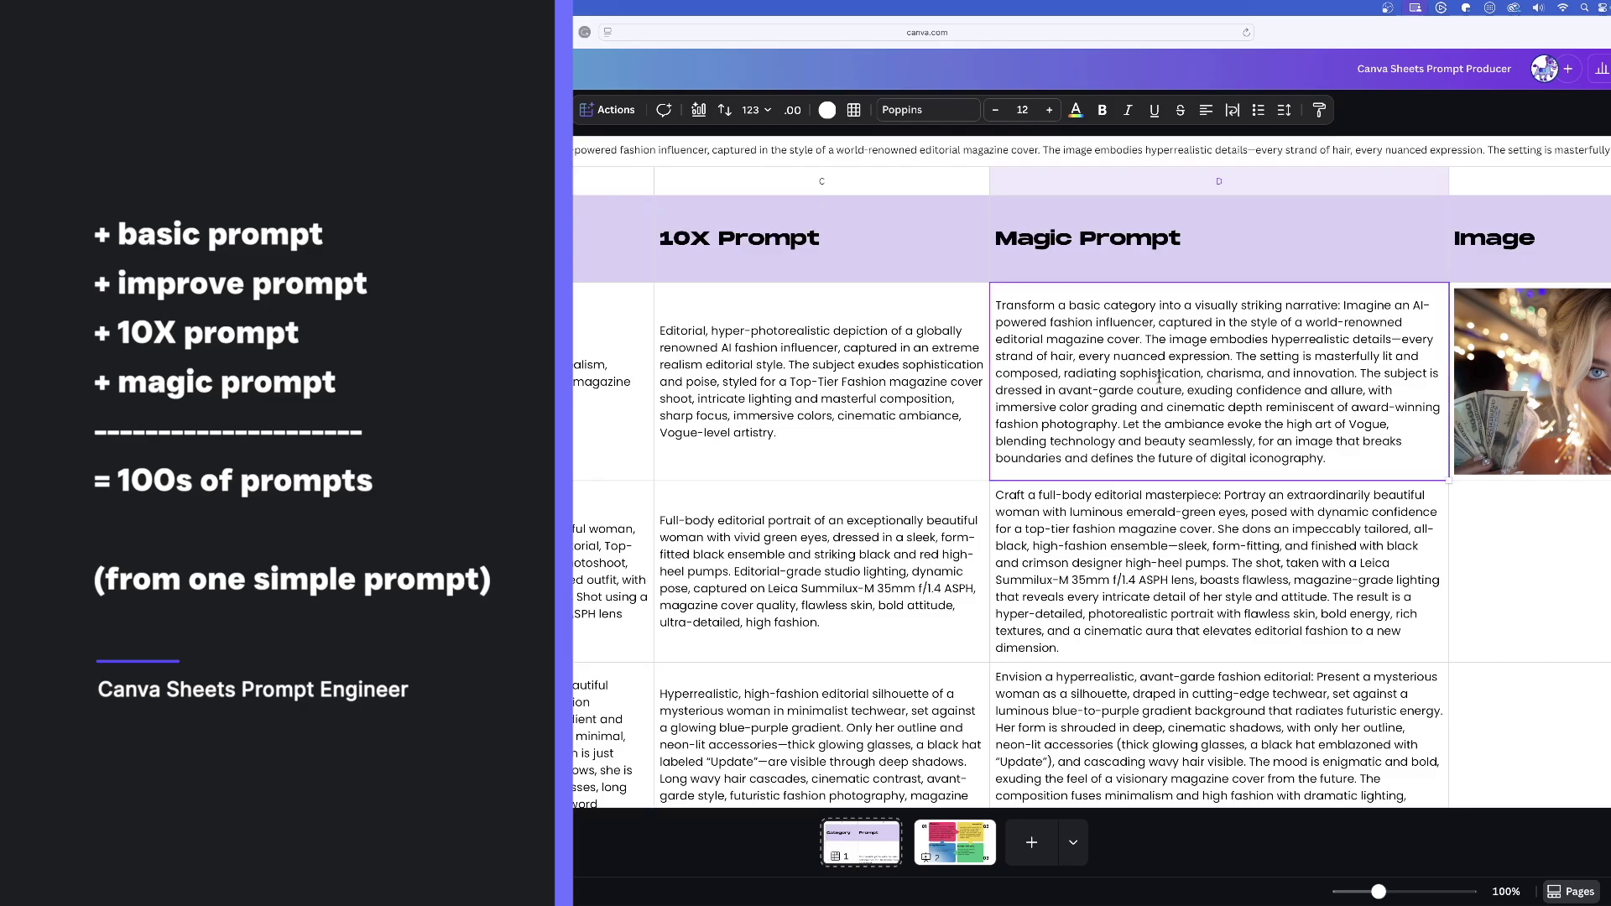
left_click(921, 340)
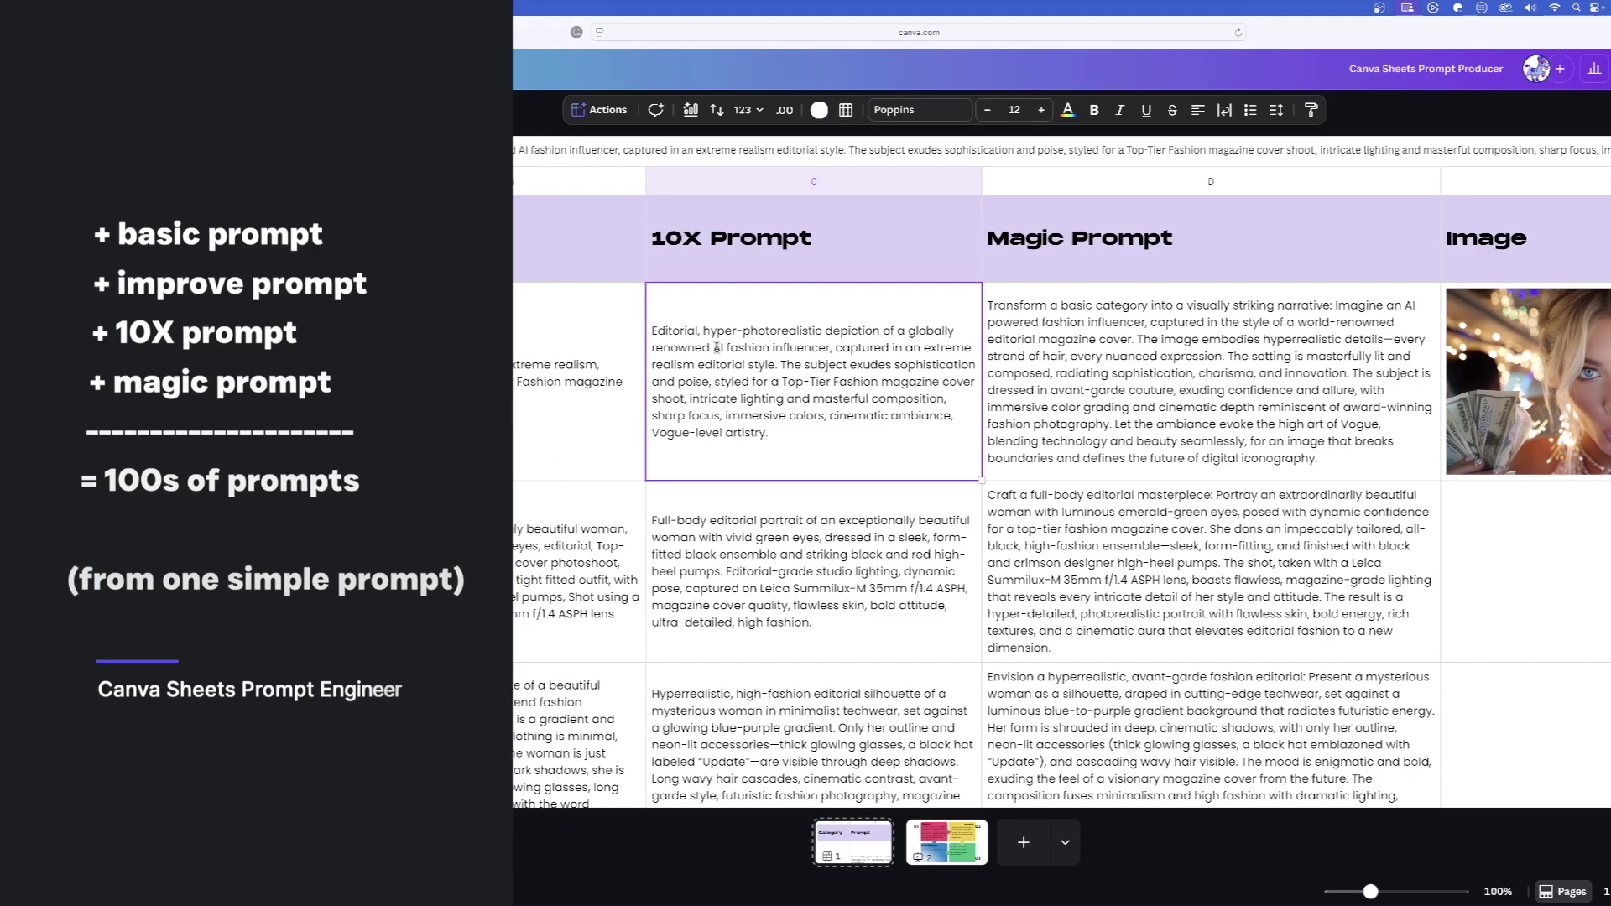
scroll(755, 386, "down", 3)
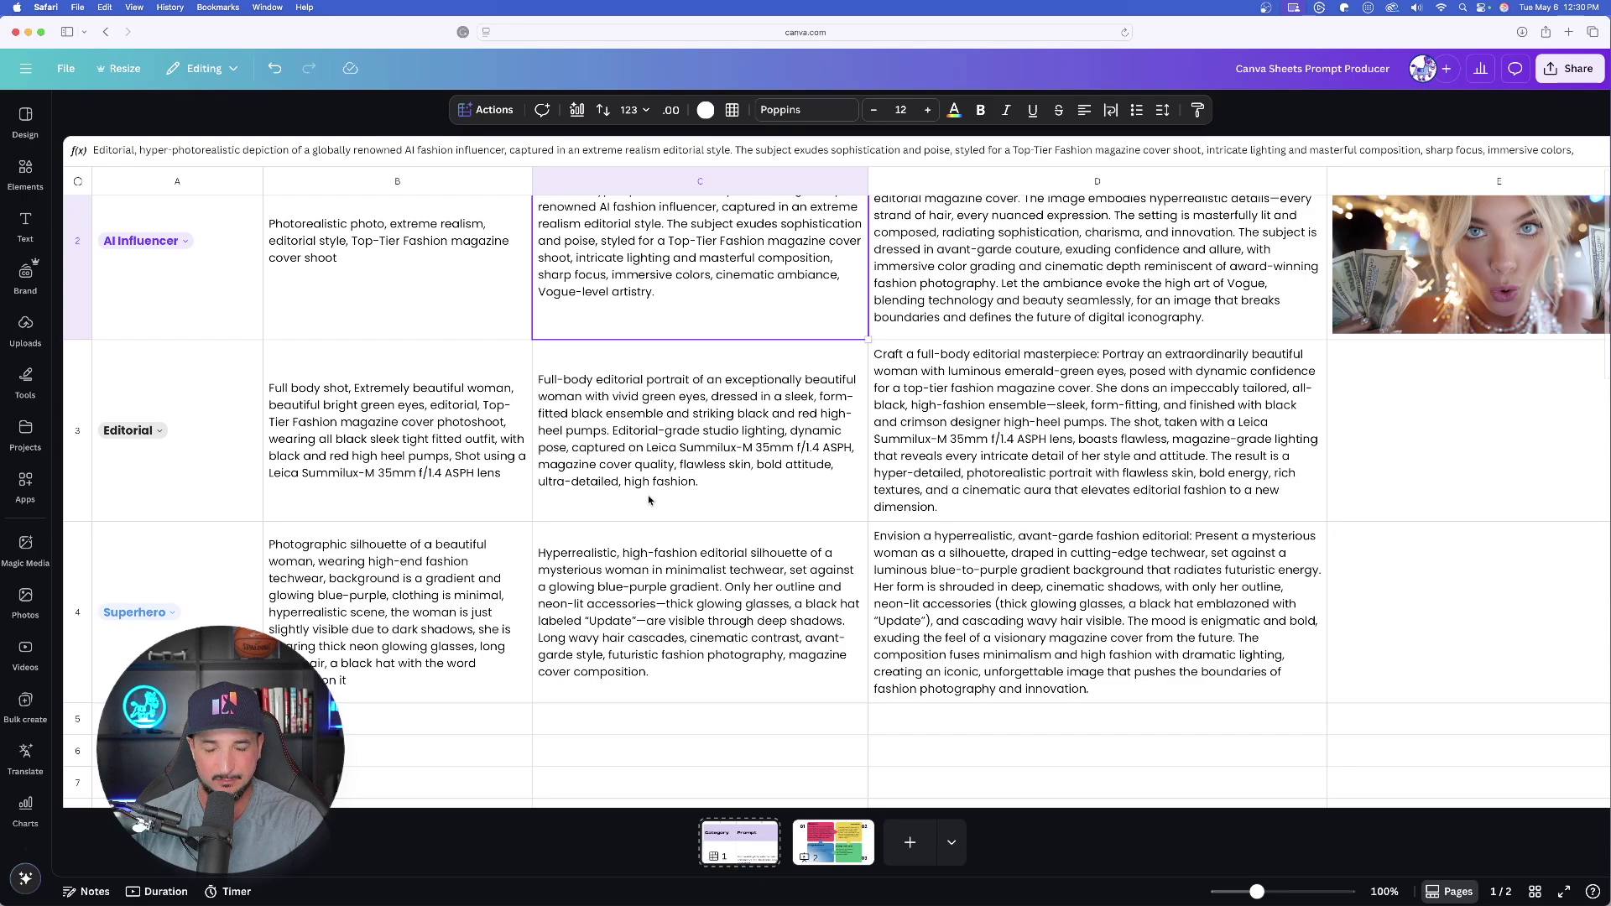
scroll(648, 501, "up", 1)
left_click(527, 585)
left_click(1088, 630)
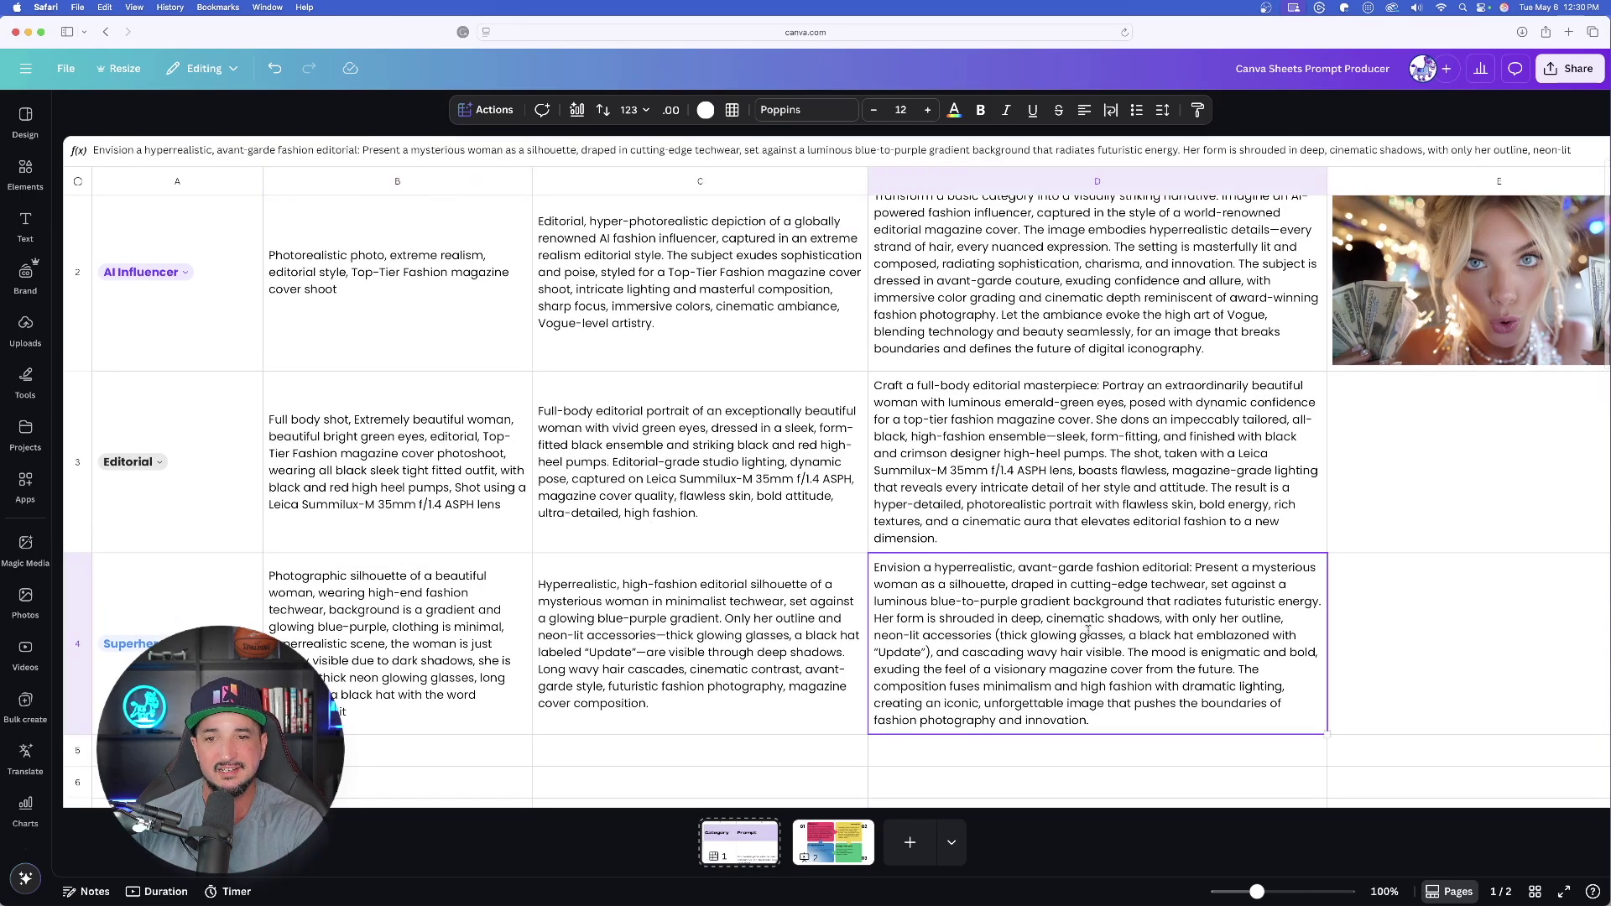
scroll(903, 564, "up", 3)
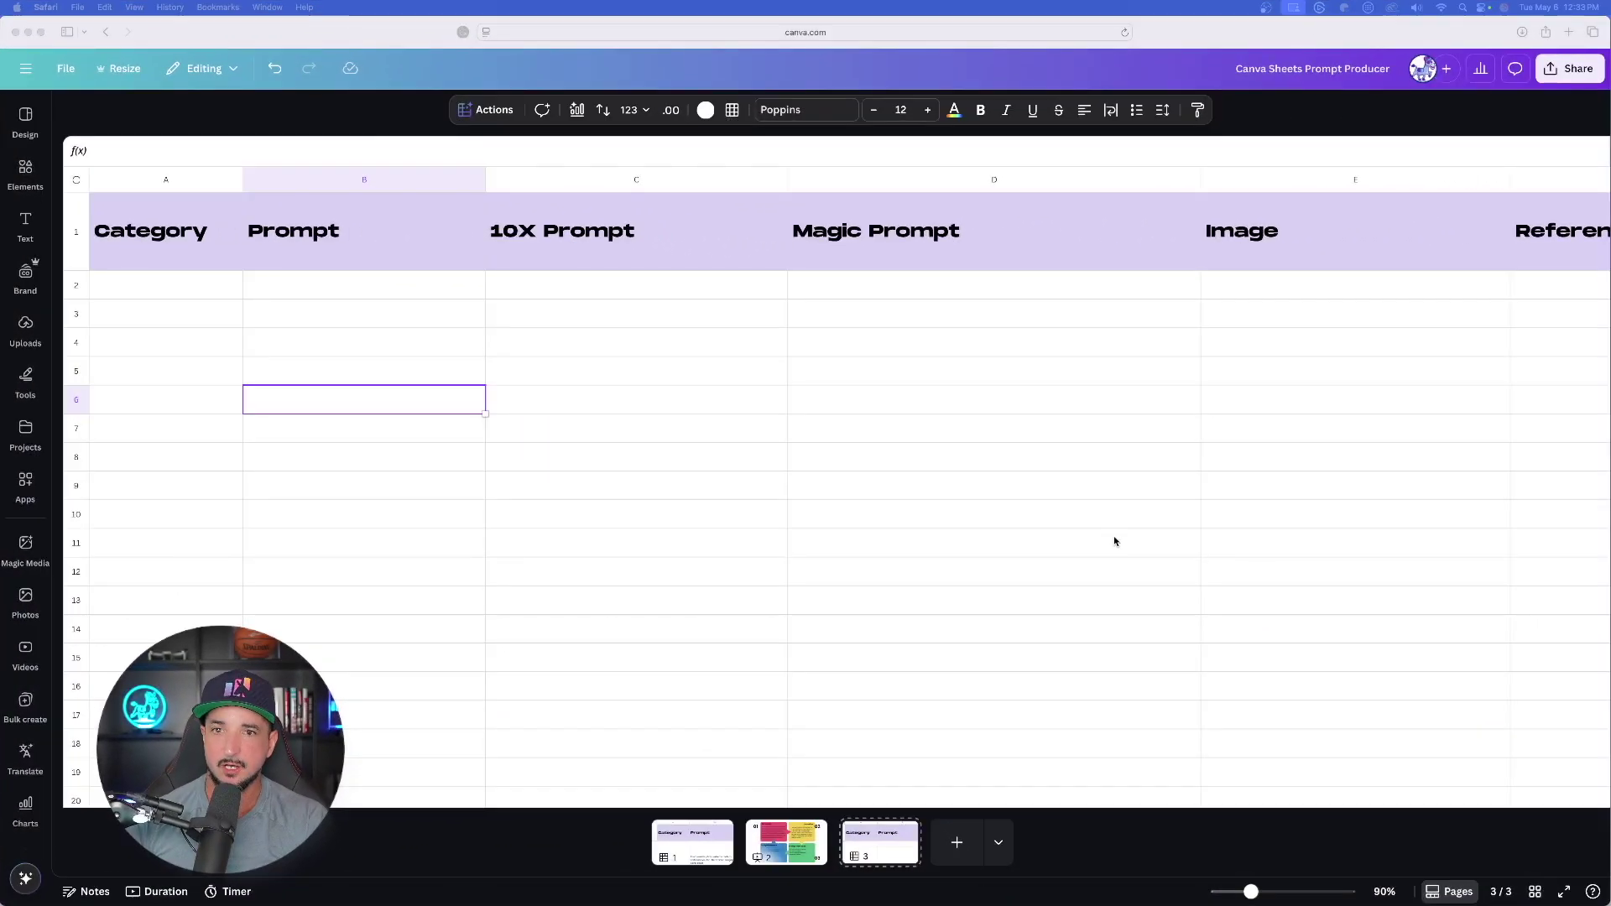
Review the blank sheet's column headings on page 3, and inspect the Category dropdowns in the filled sheet on page 1.
scroll(957, 434, "right", 3)
scroll(1072, 436, "right", 10)
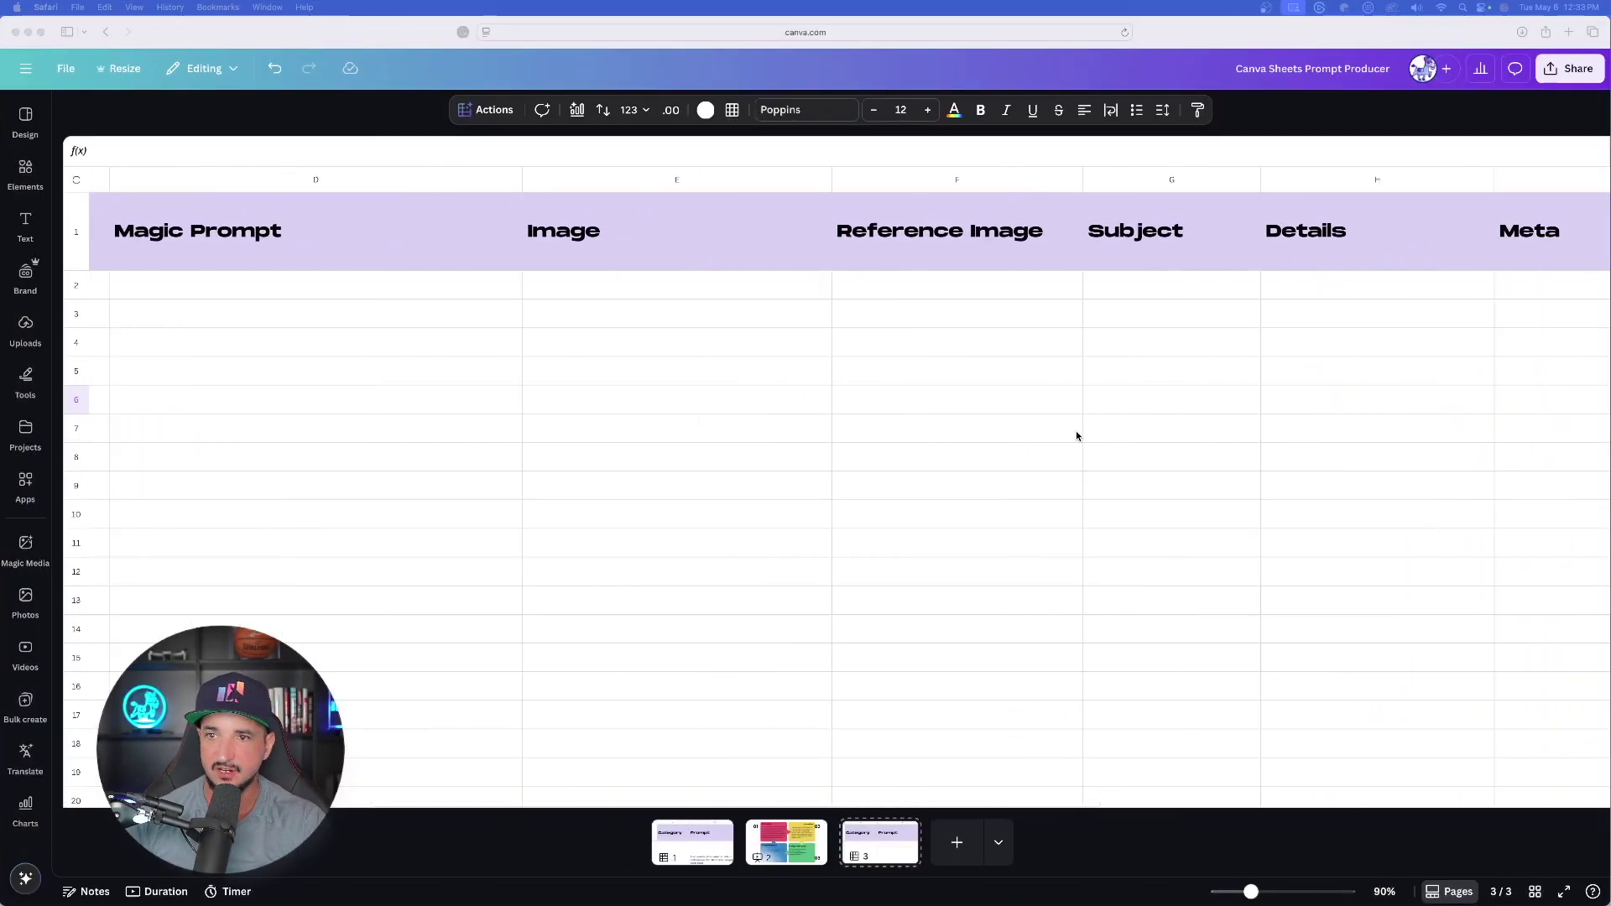
scroll(804, 374, "left", 10)
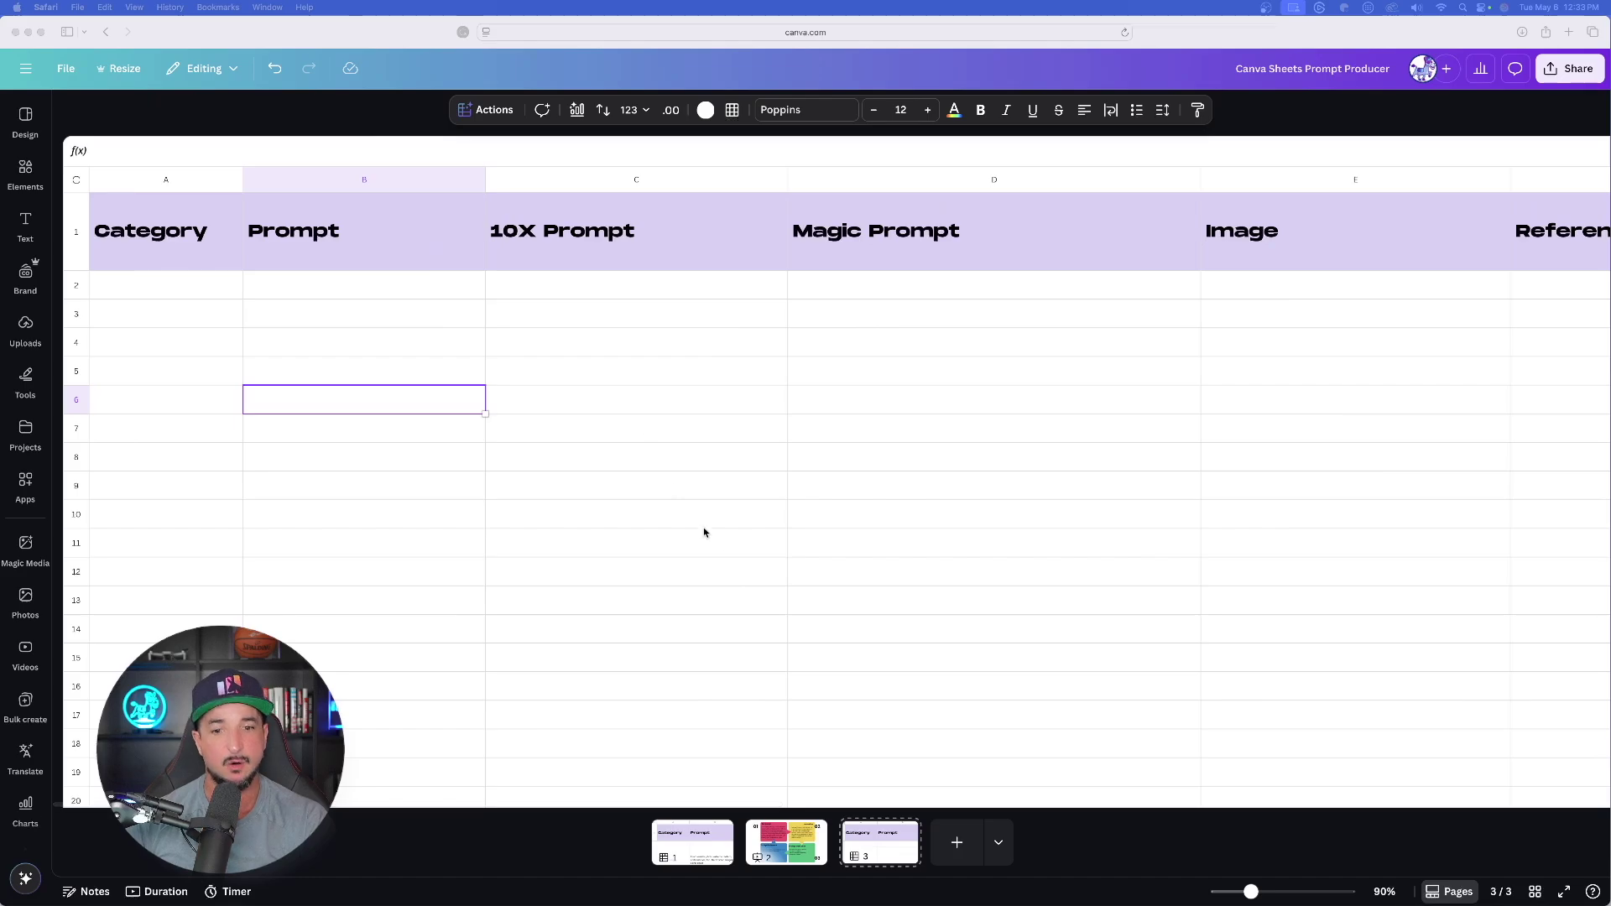
left_click(707, 846)
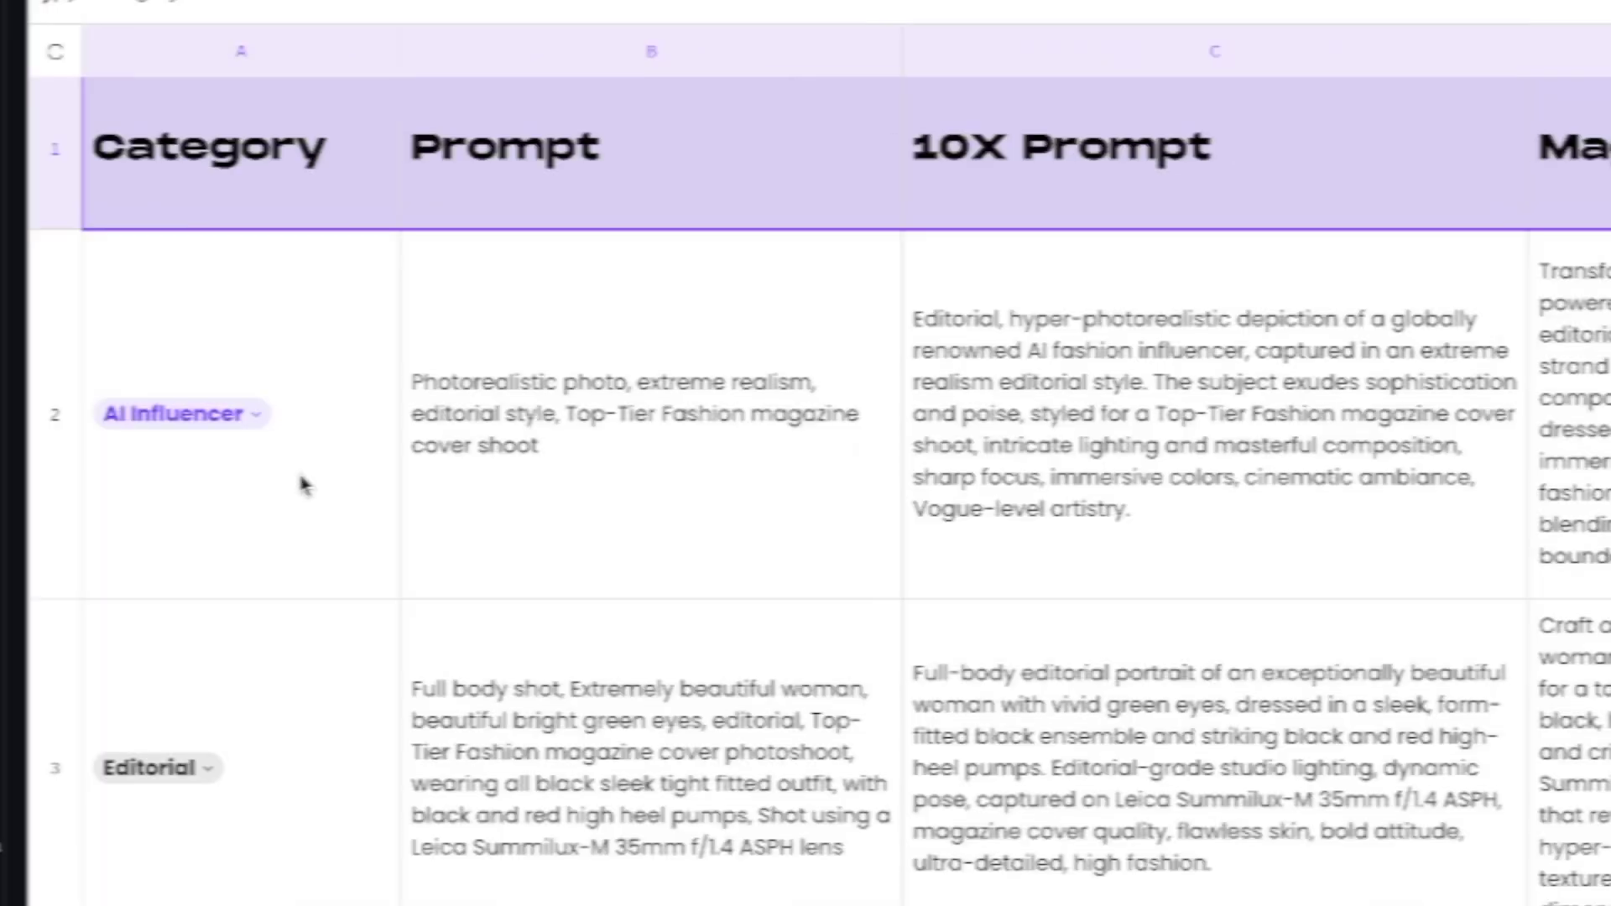
scroll(211, 458, "down", 3)
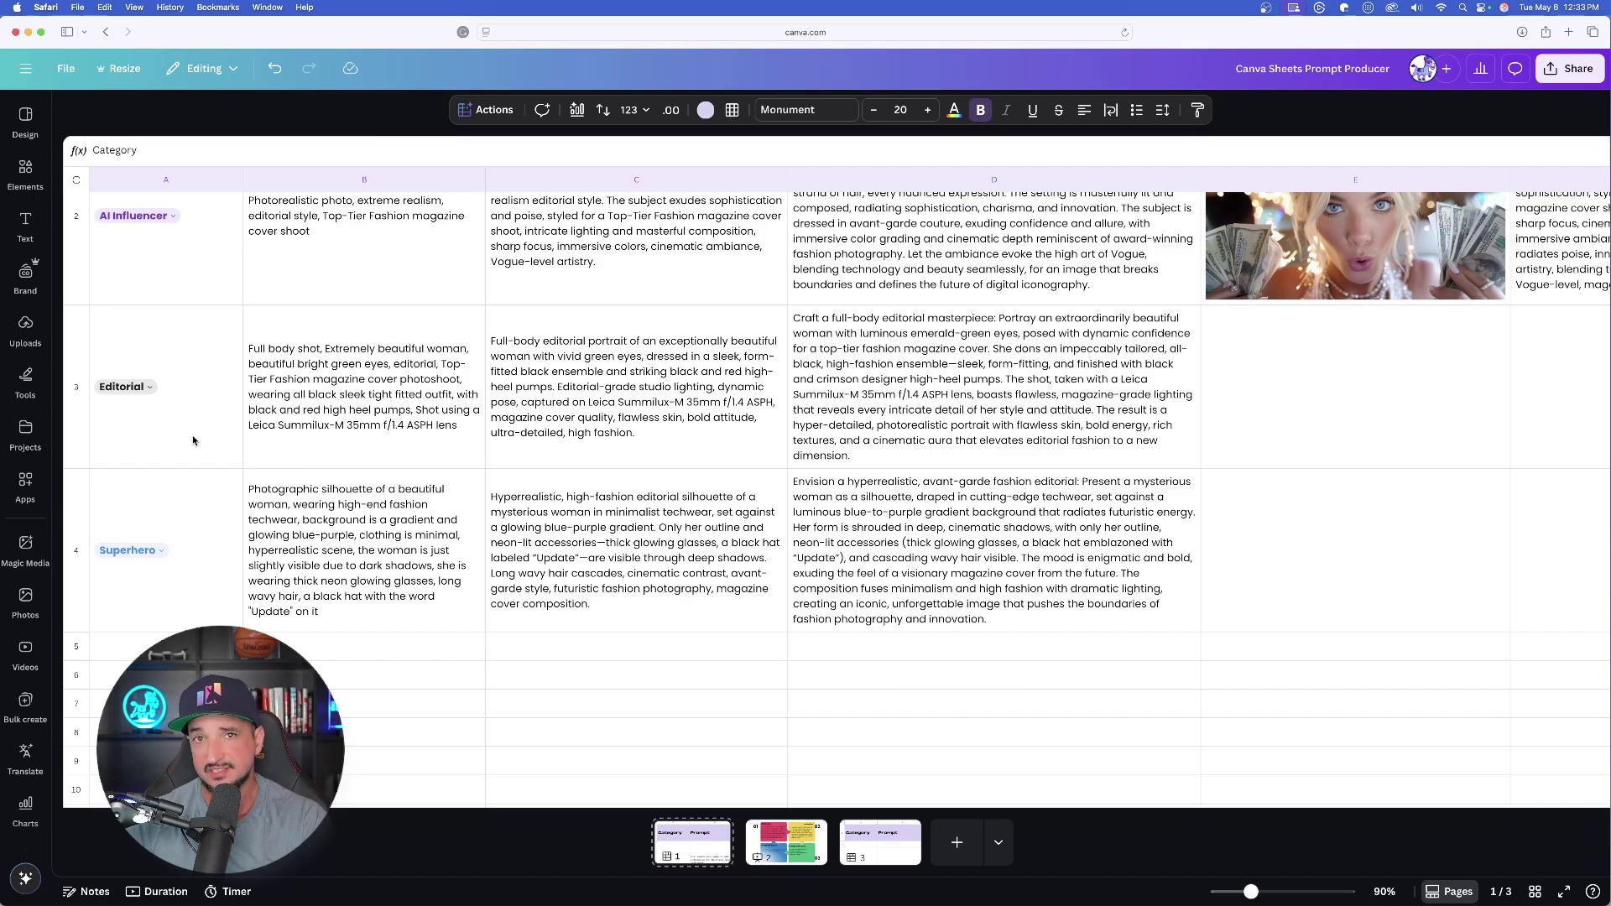
scroll(295, 444, "up", 1)
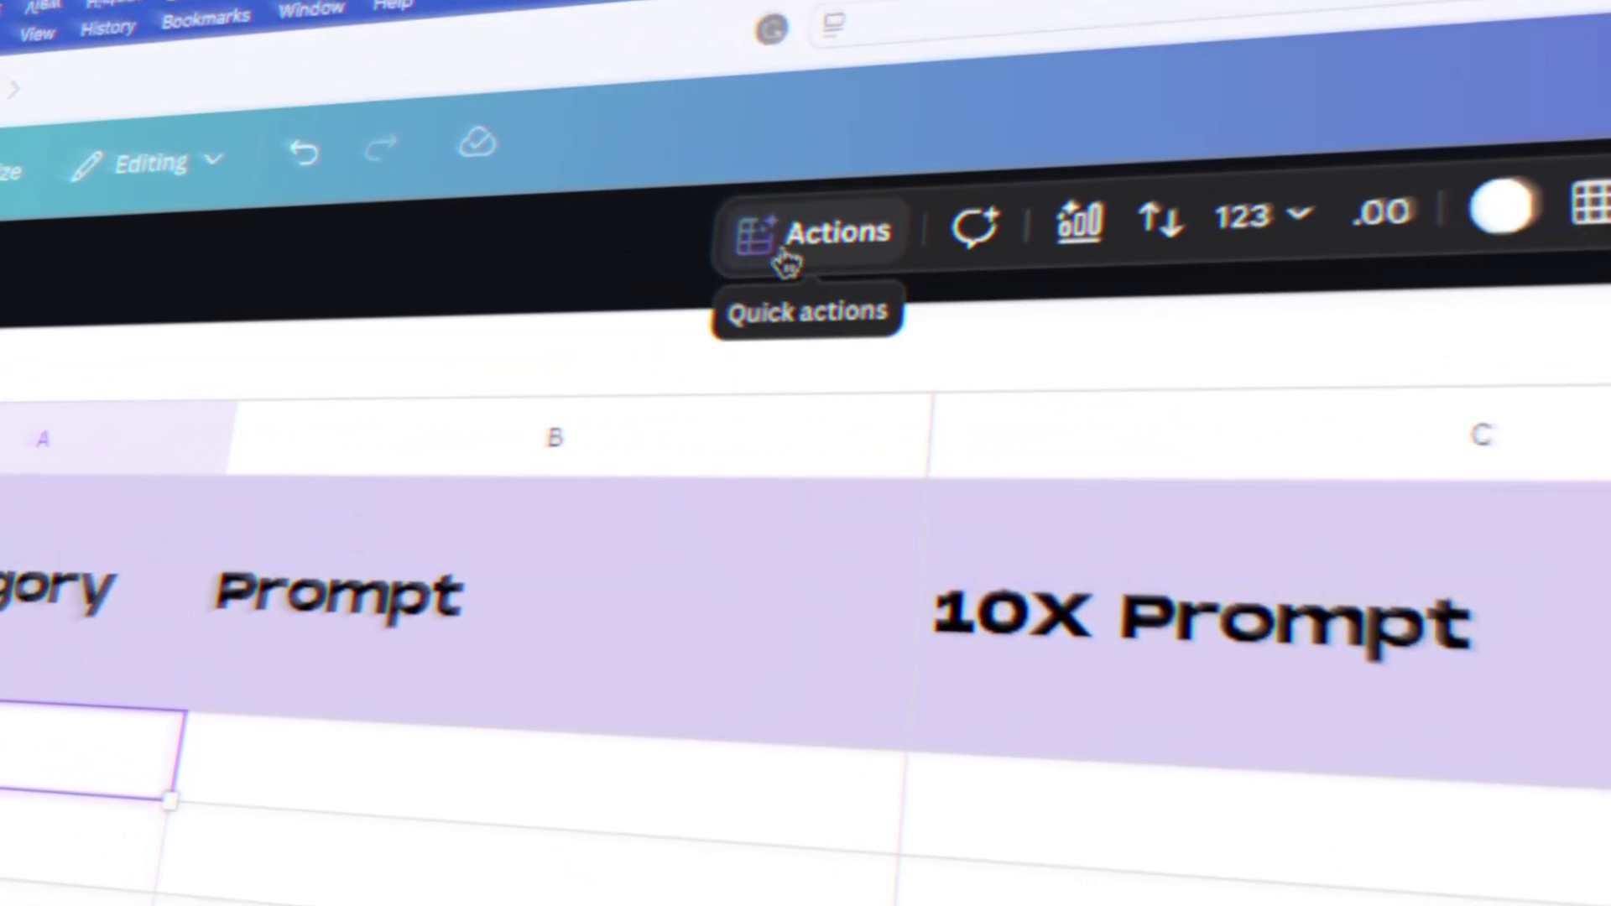
Create a new custom dropdown in cell A2 under Category on the blank third page.
left_click(822, 244)
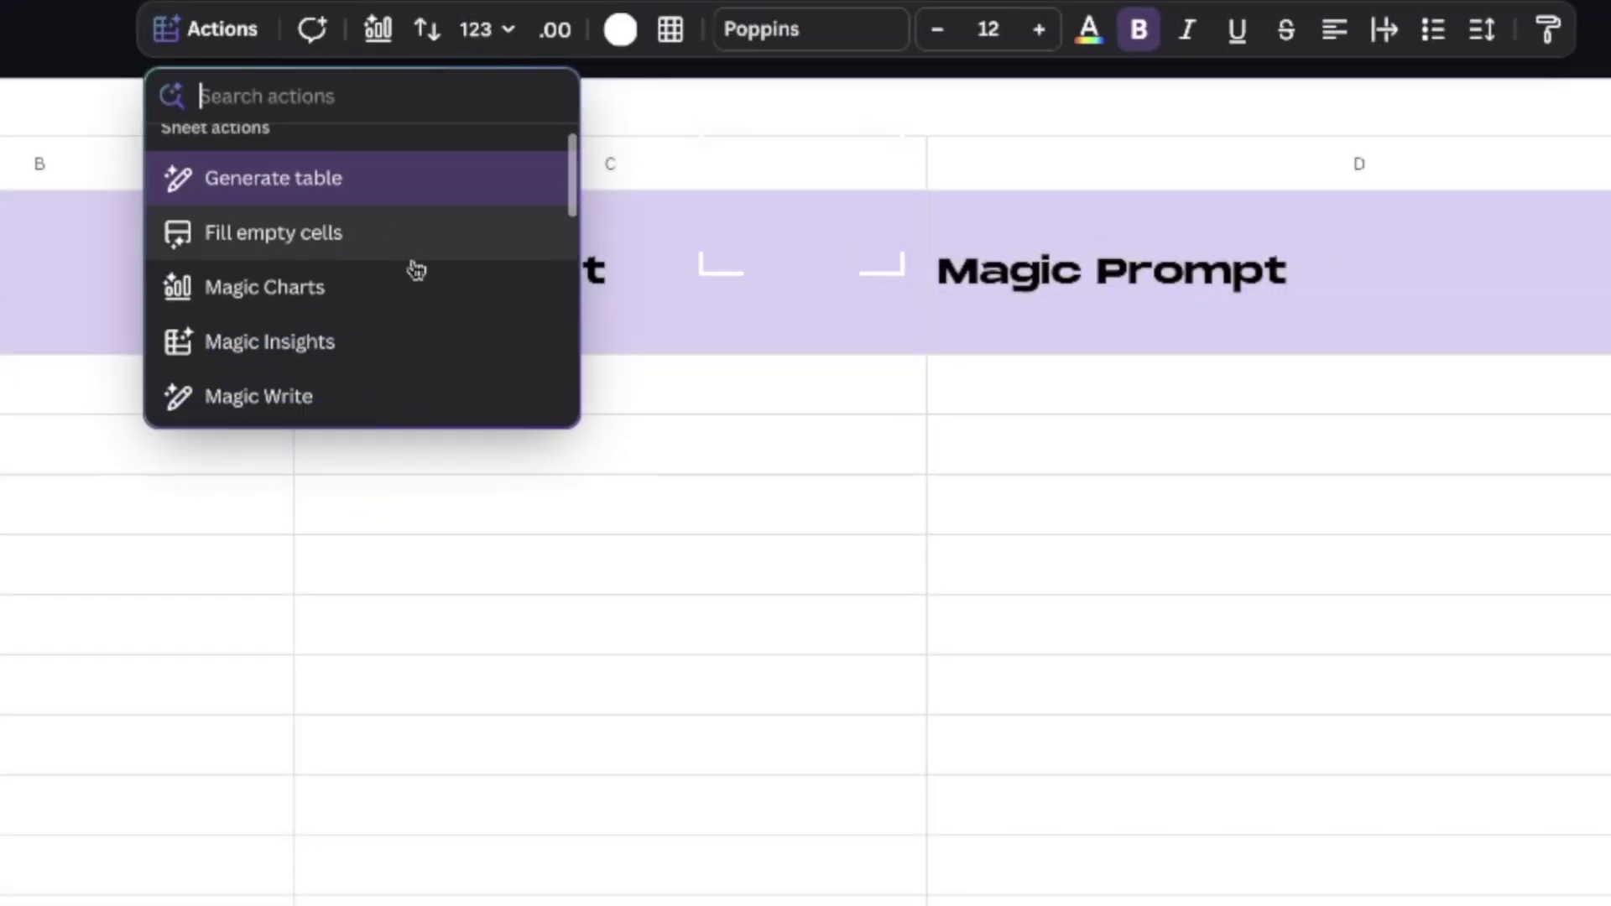
scroll(410, 263, "down", 10)
scroll(319, 296, "up", 1)
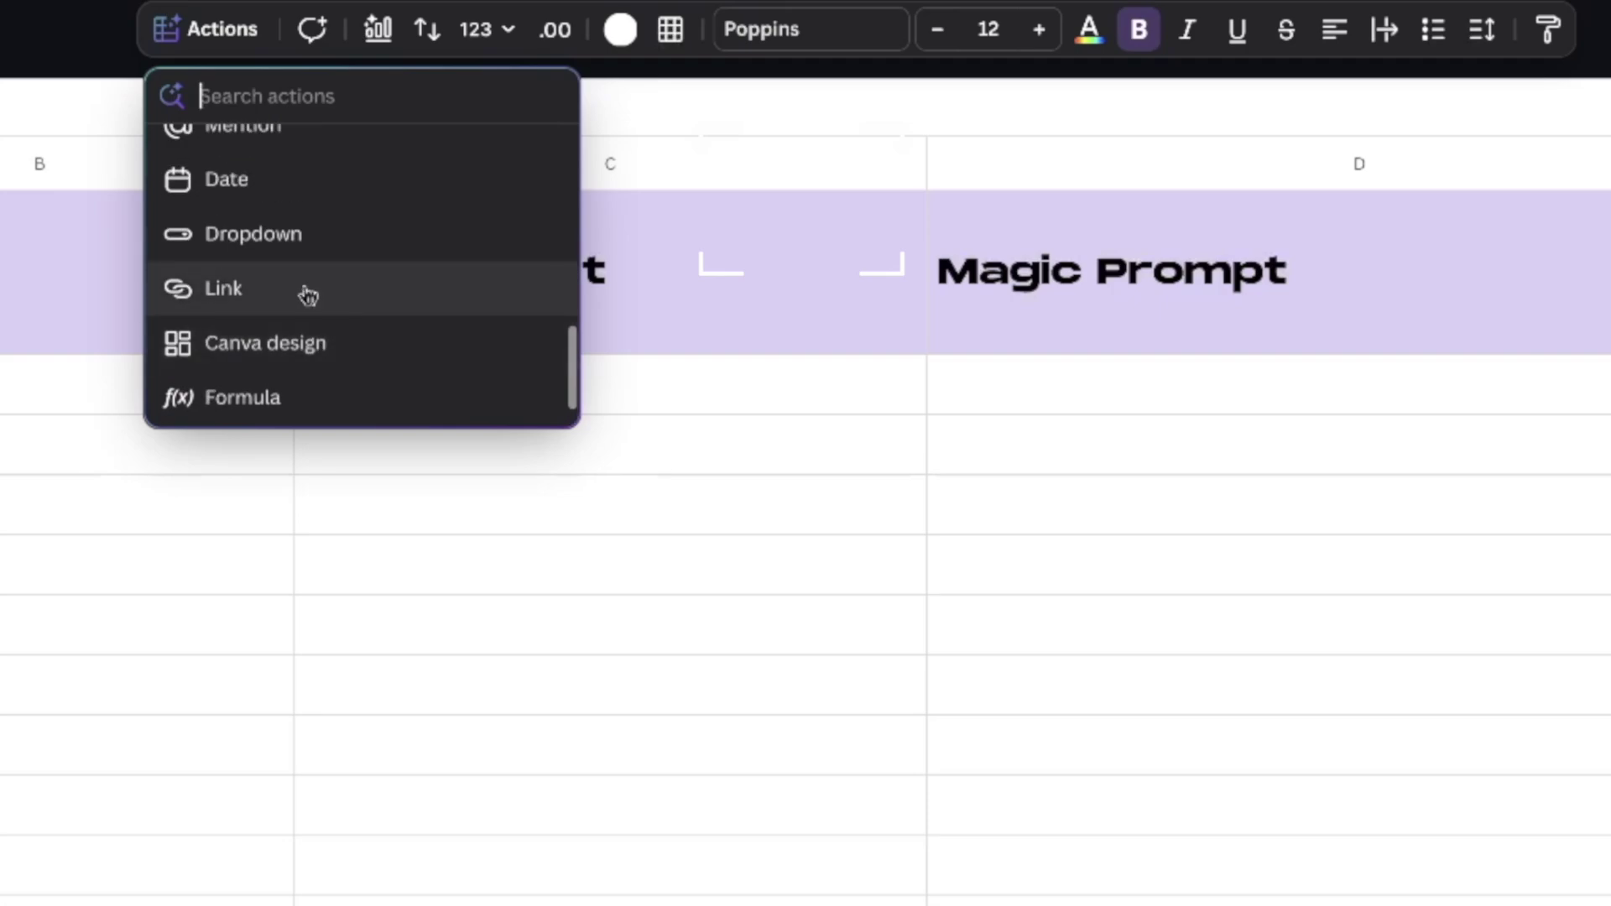
left_click(303, 238)
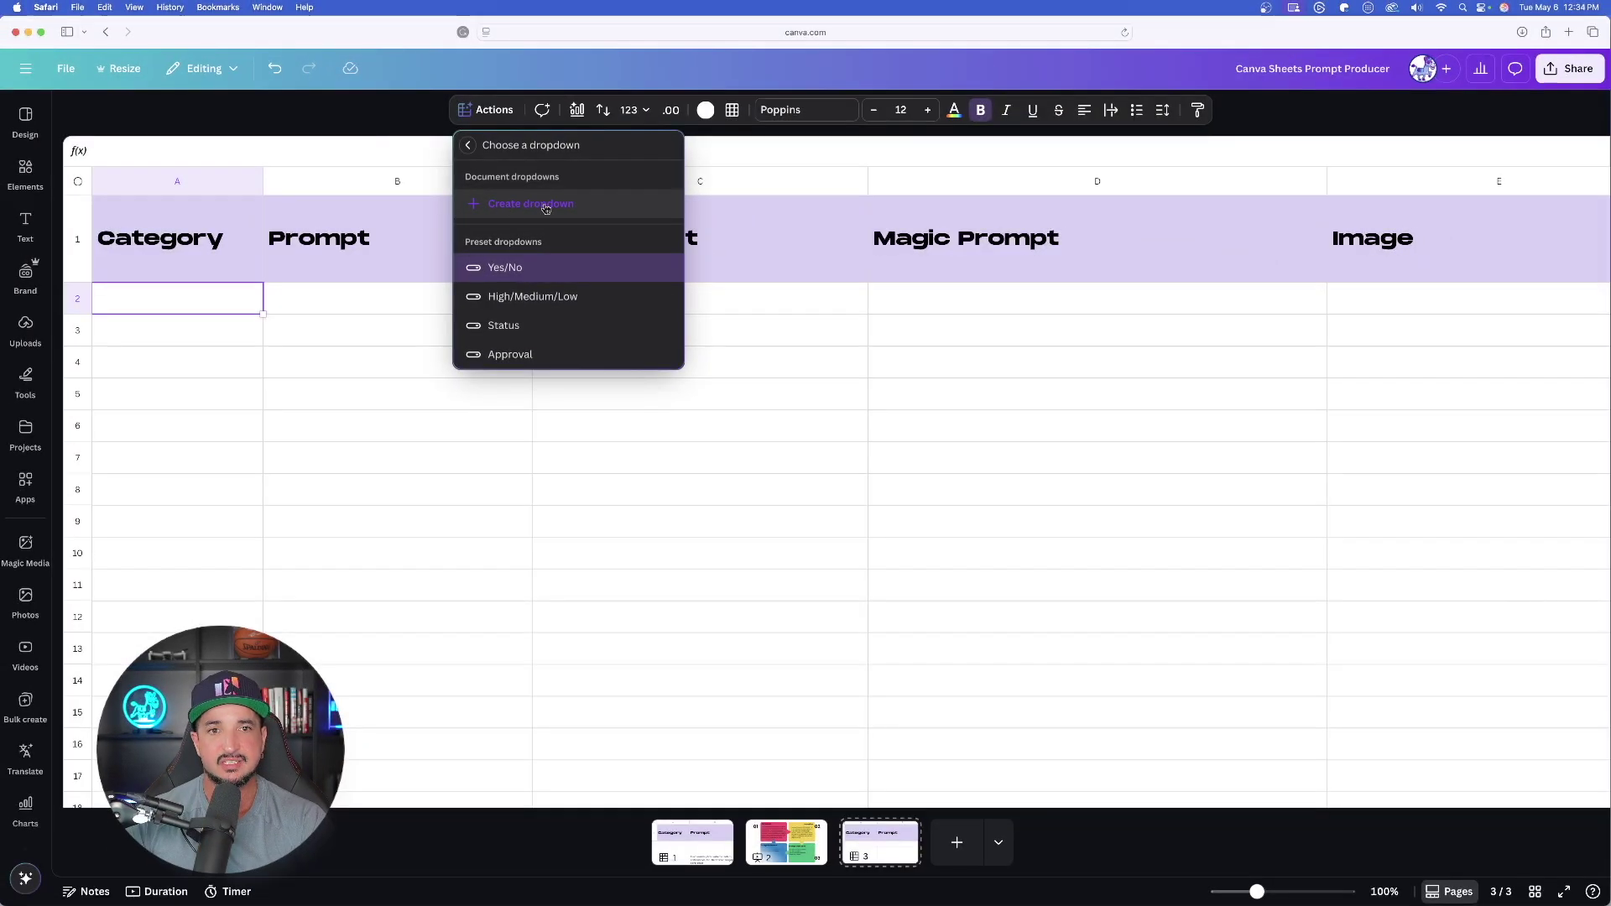
left_click(318, 216)
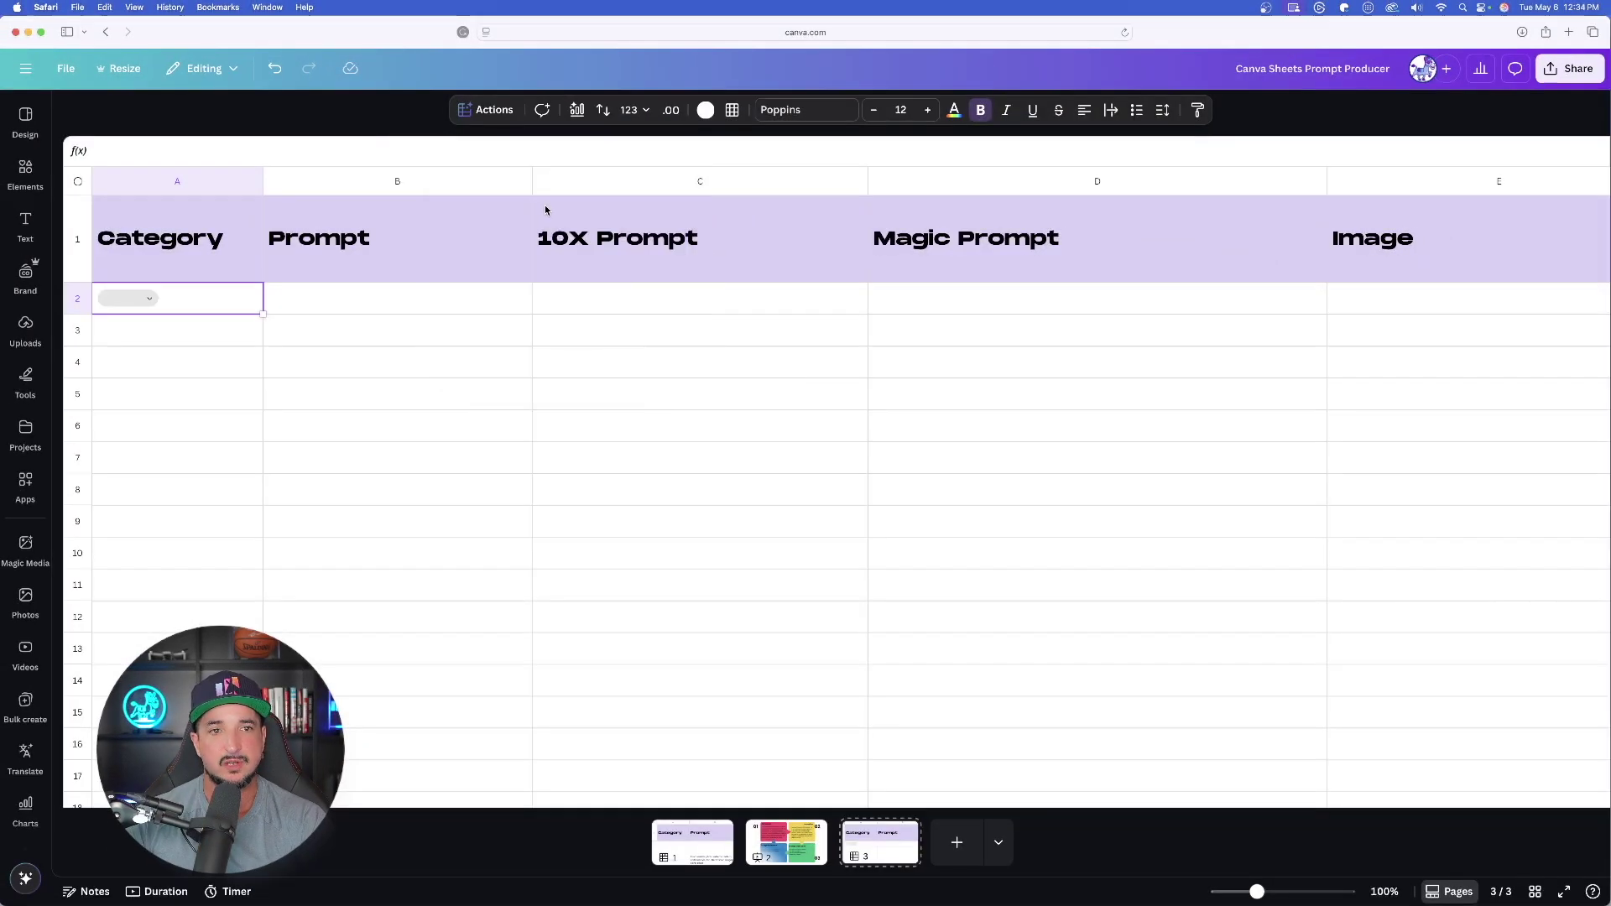
Open Option 1 of the Category dropdown in cell A2 for editing.
left_click(211, 310)
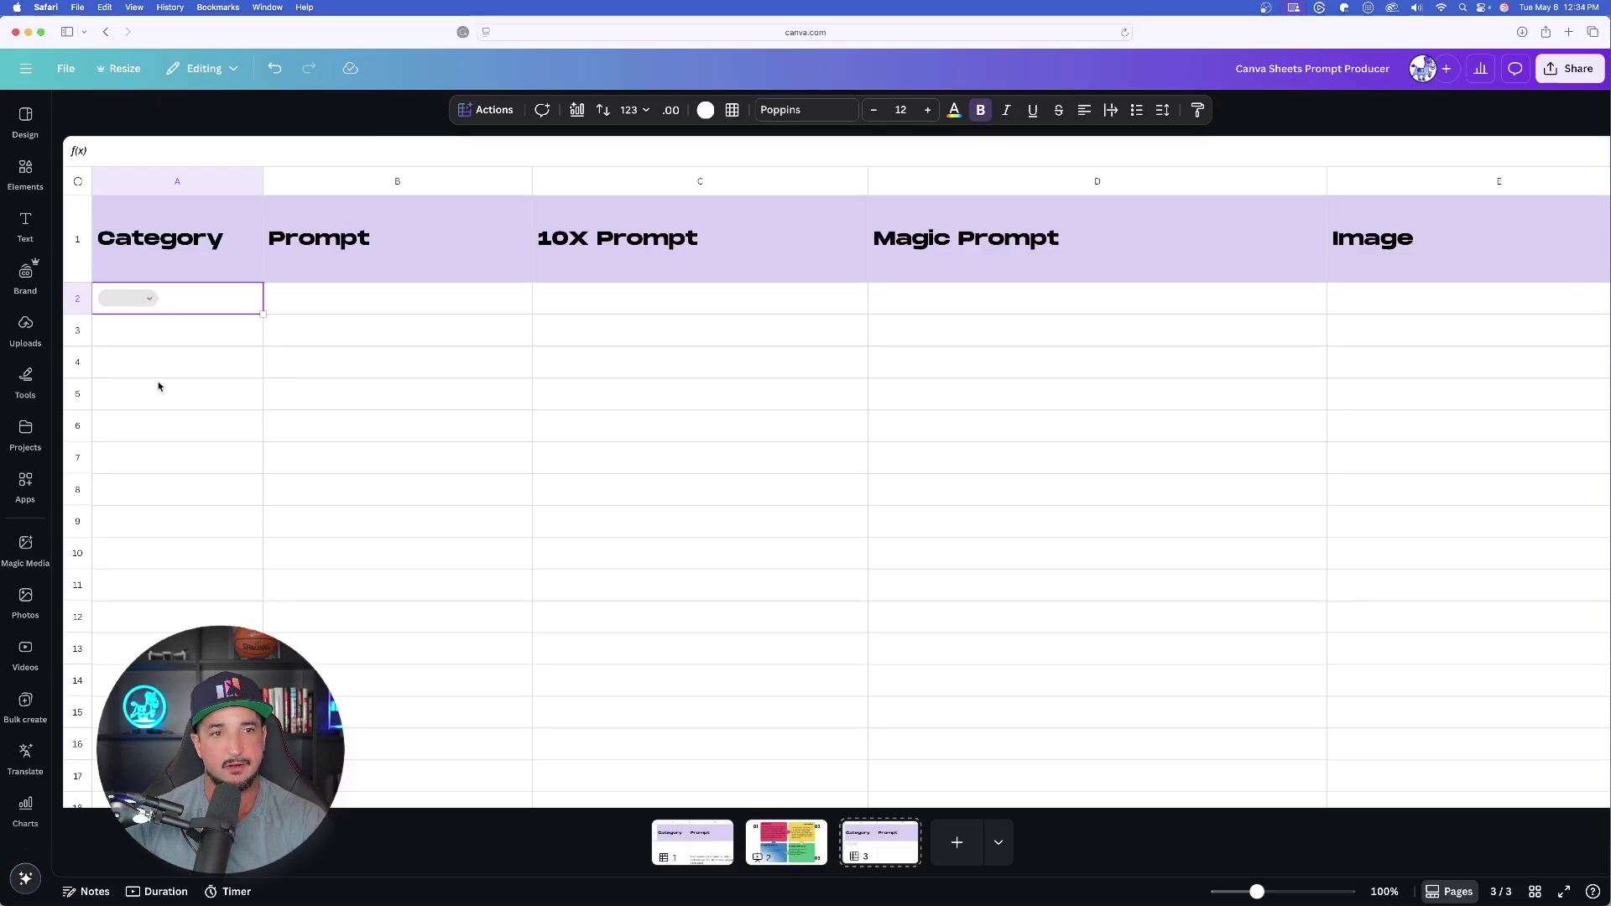
left_click(149, 298)
mouse_move(157, 341)
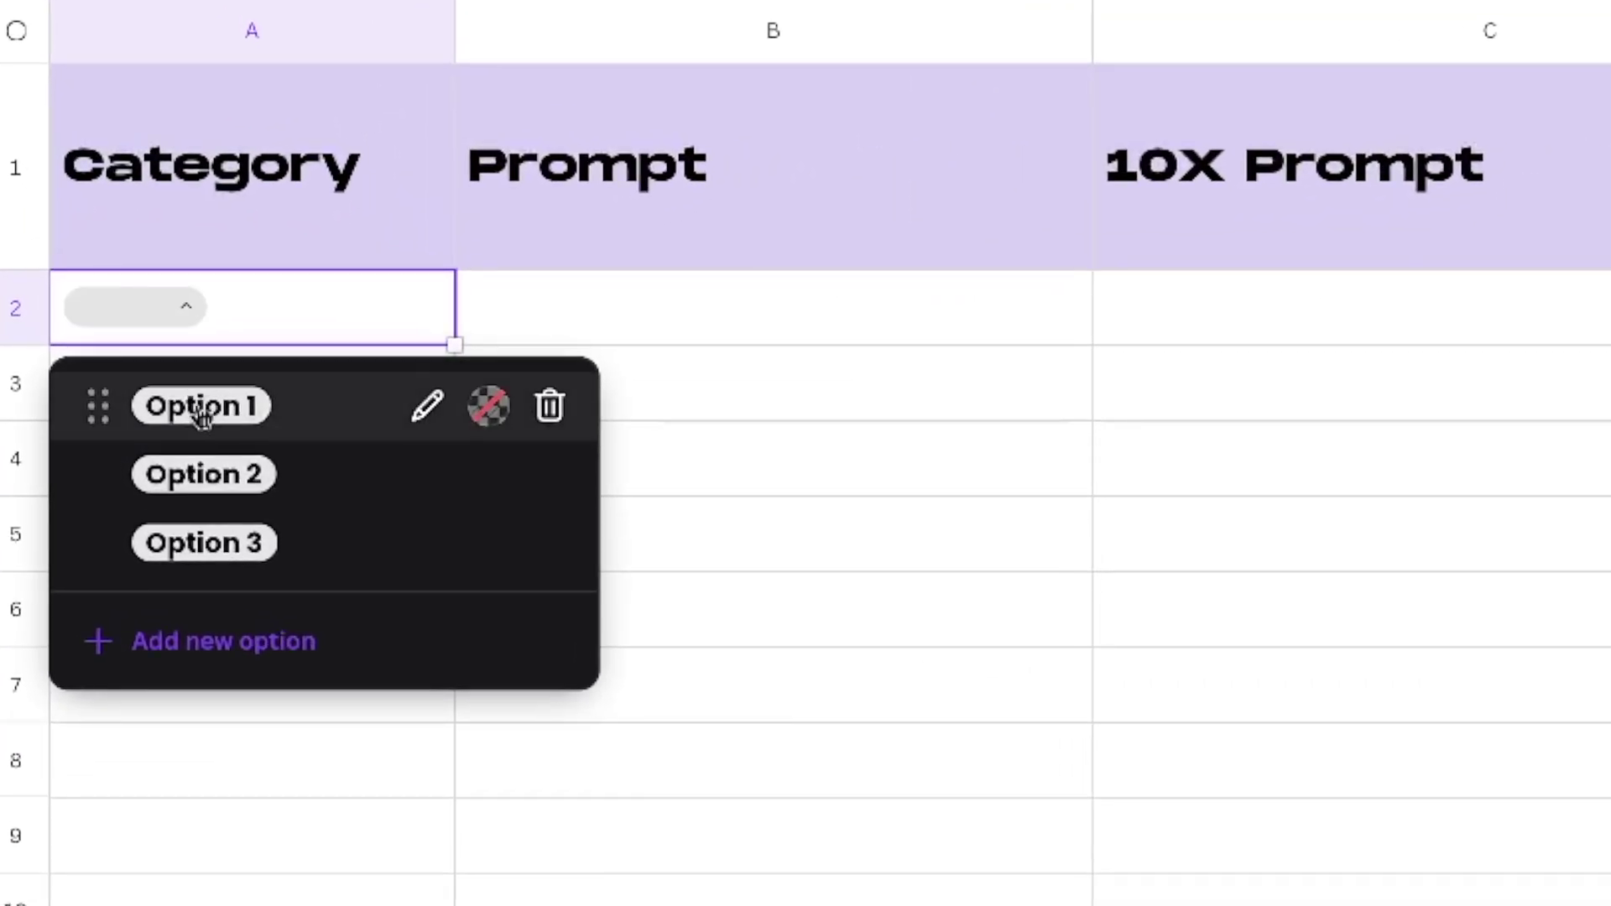
left_click(411, 411)
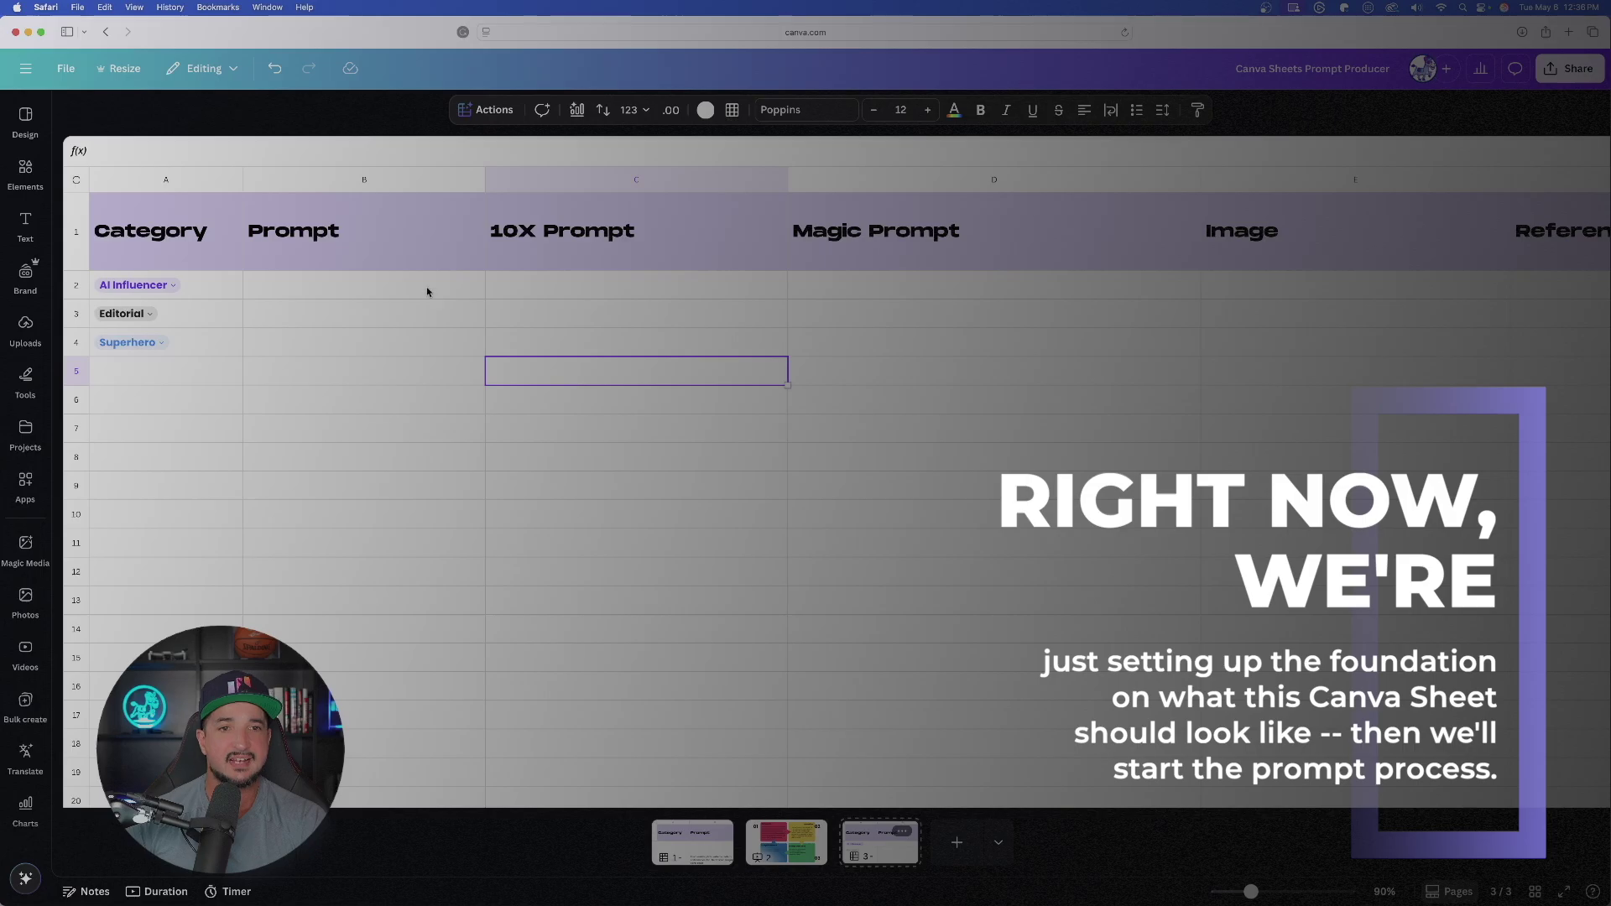
Switch to the Airtable Prompt Portal and browse the Cheat Codes/Realism gallery for sample prompts and images.
left_click(425, 286)
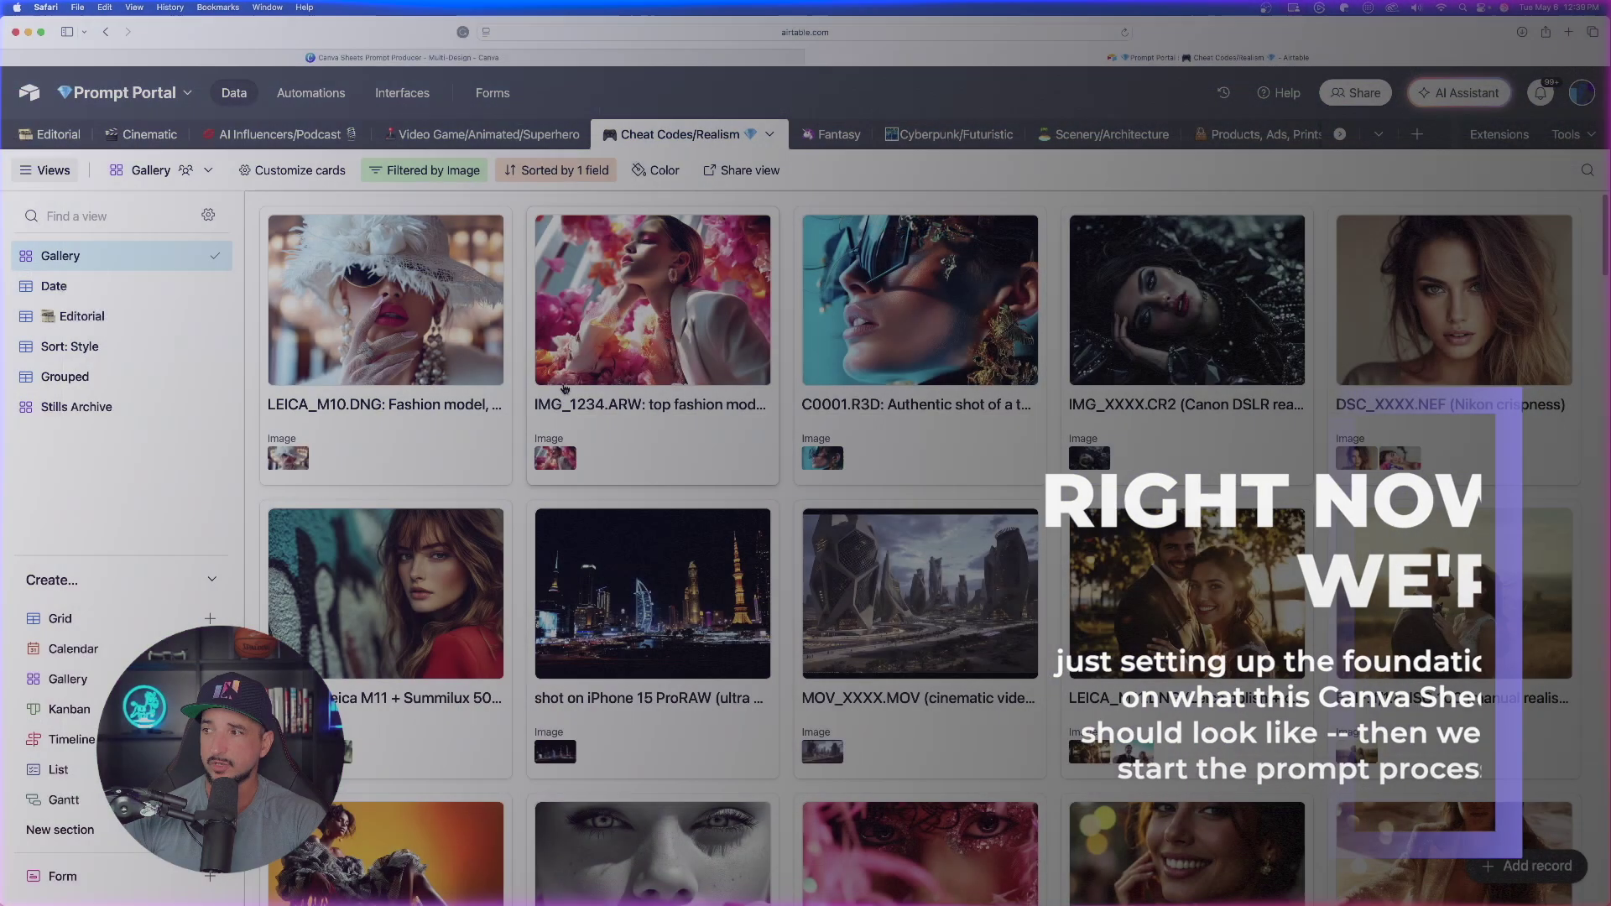
scroll(709, 531, "down", 10)
scroll(767, 509, "down", 15)
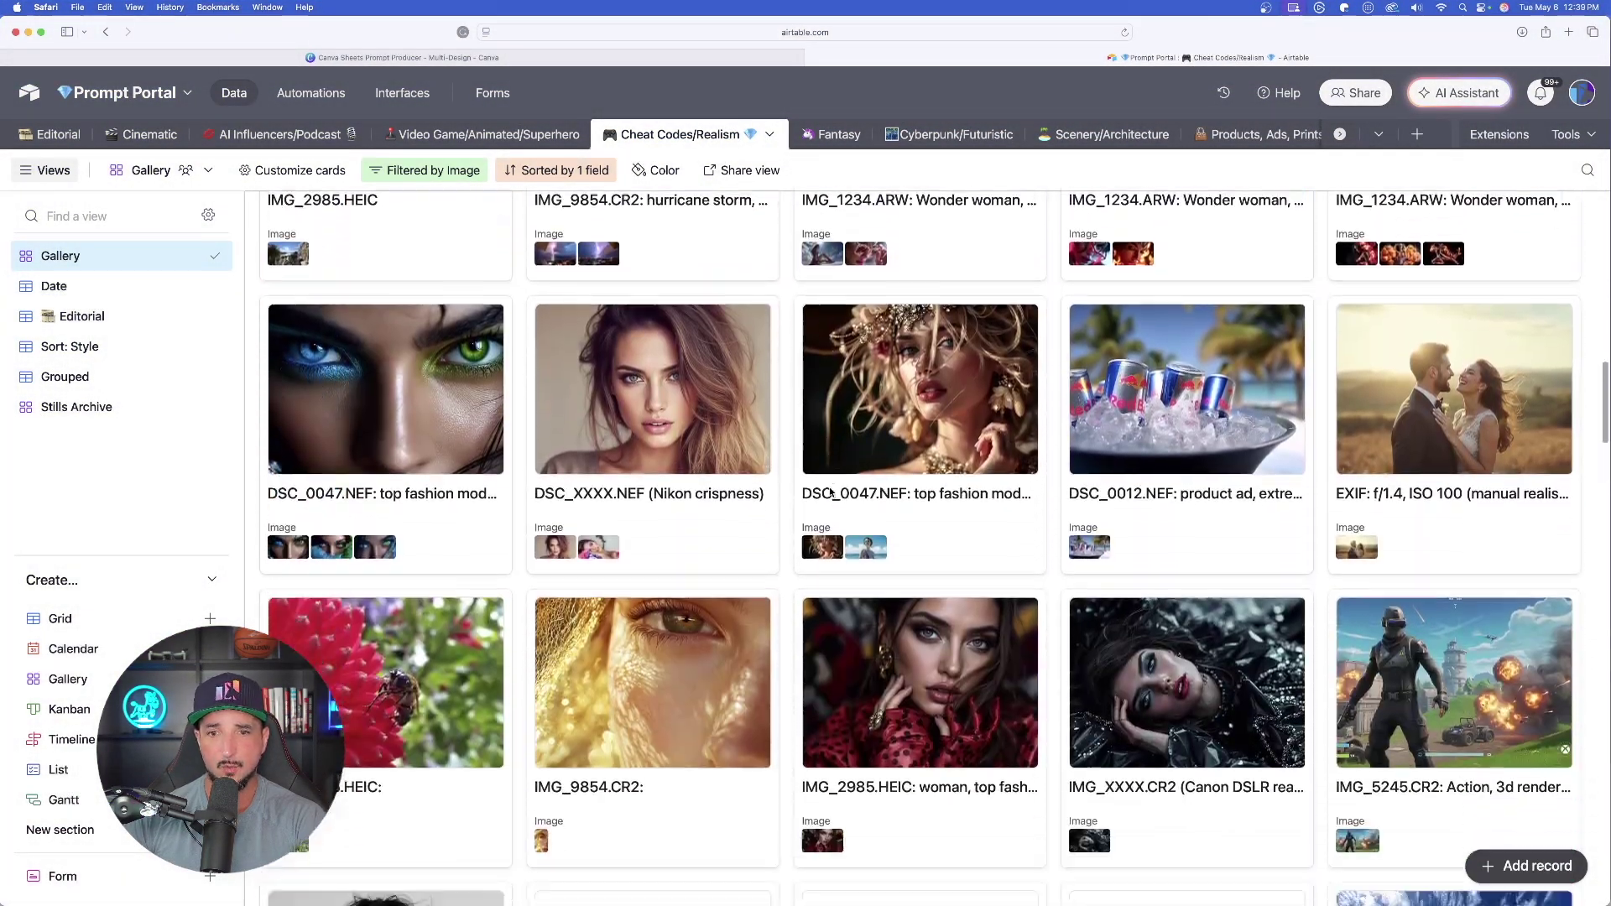
scroll(733, 548, "down", 3)
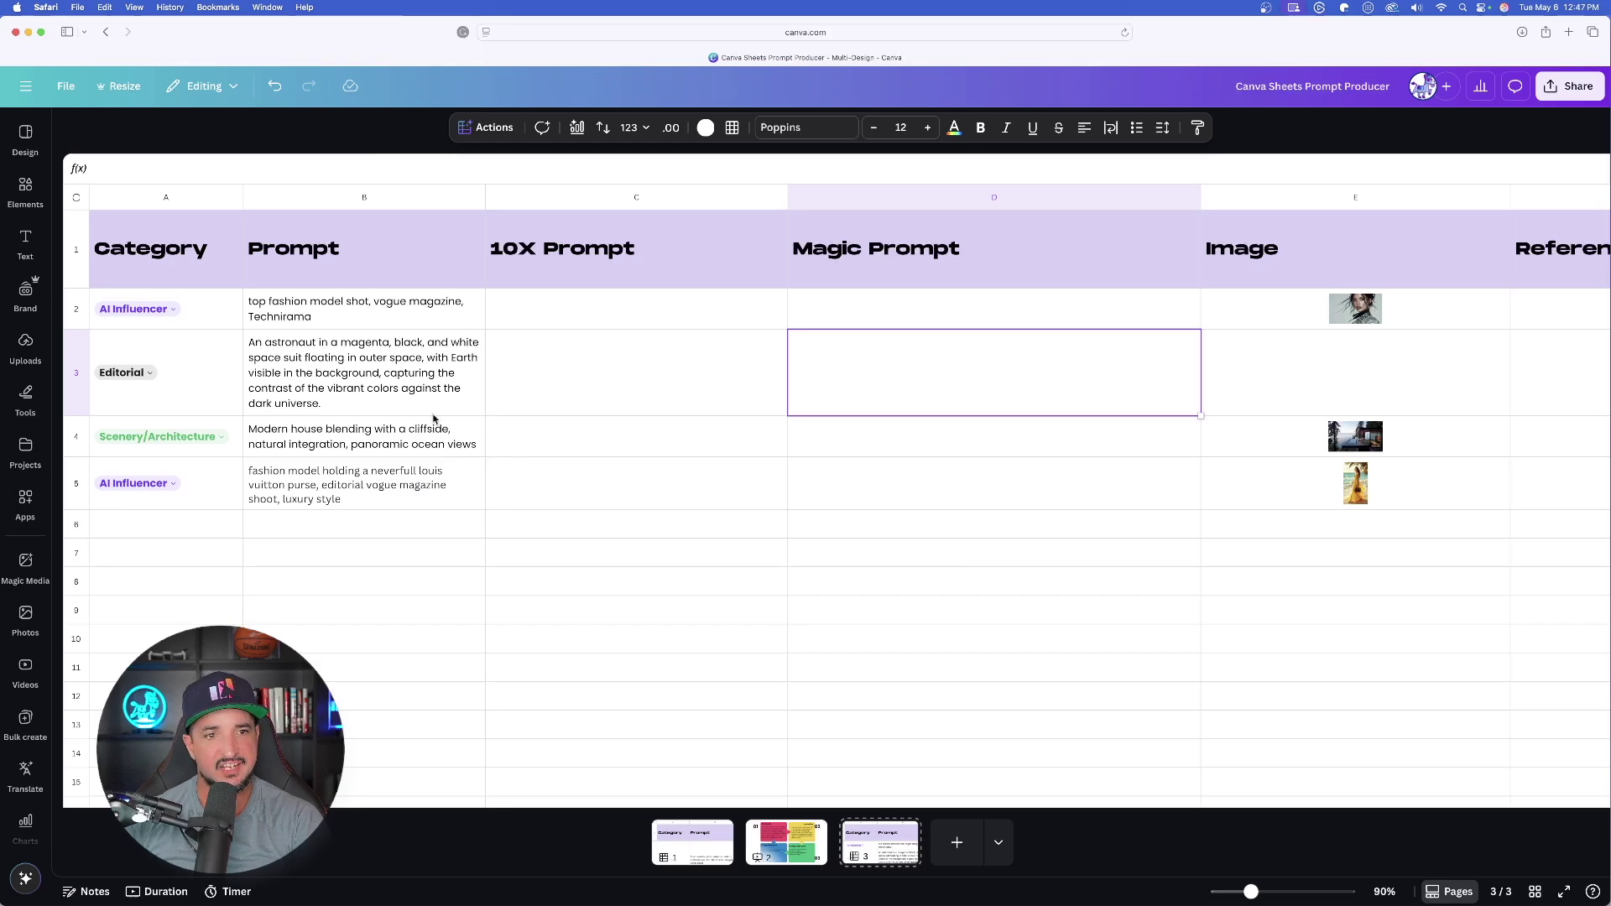
Review the basic prompts in rows 2 to 5 of the Prompt column beside the empty 10X Prompt cells.
left_click(307, 376)
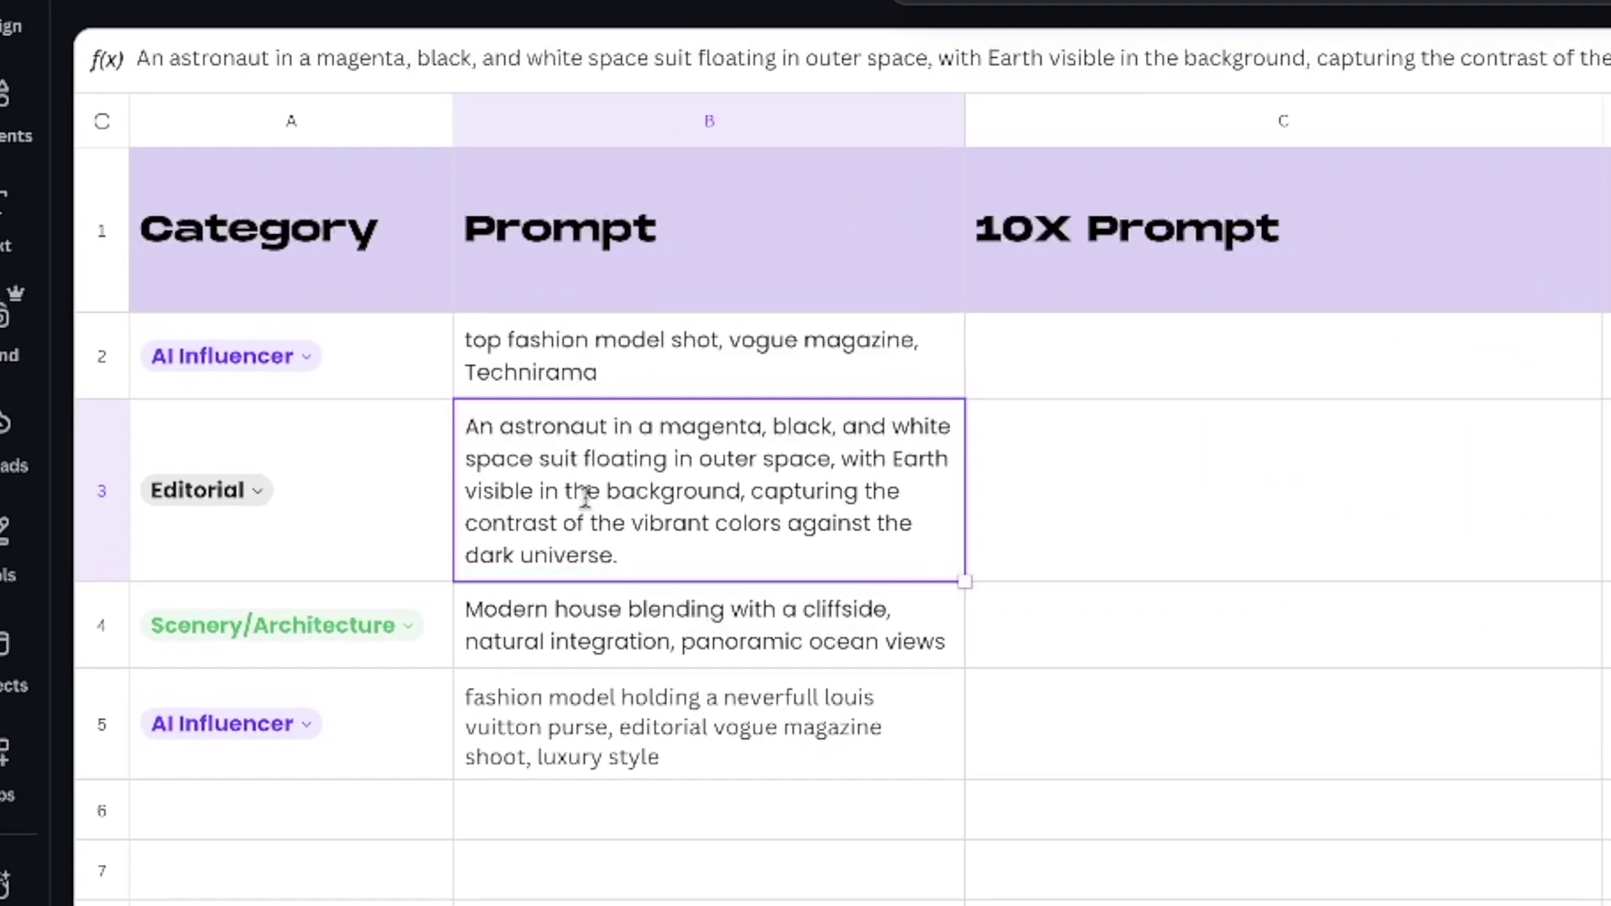
left_click(637, 726)
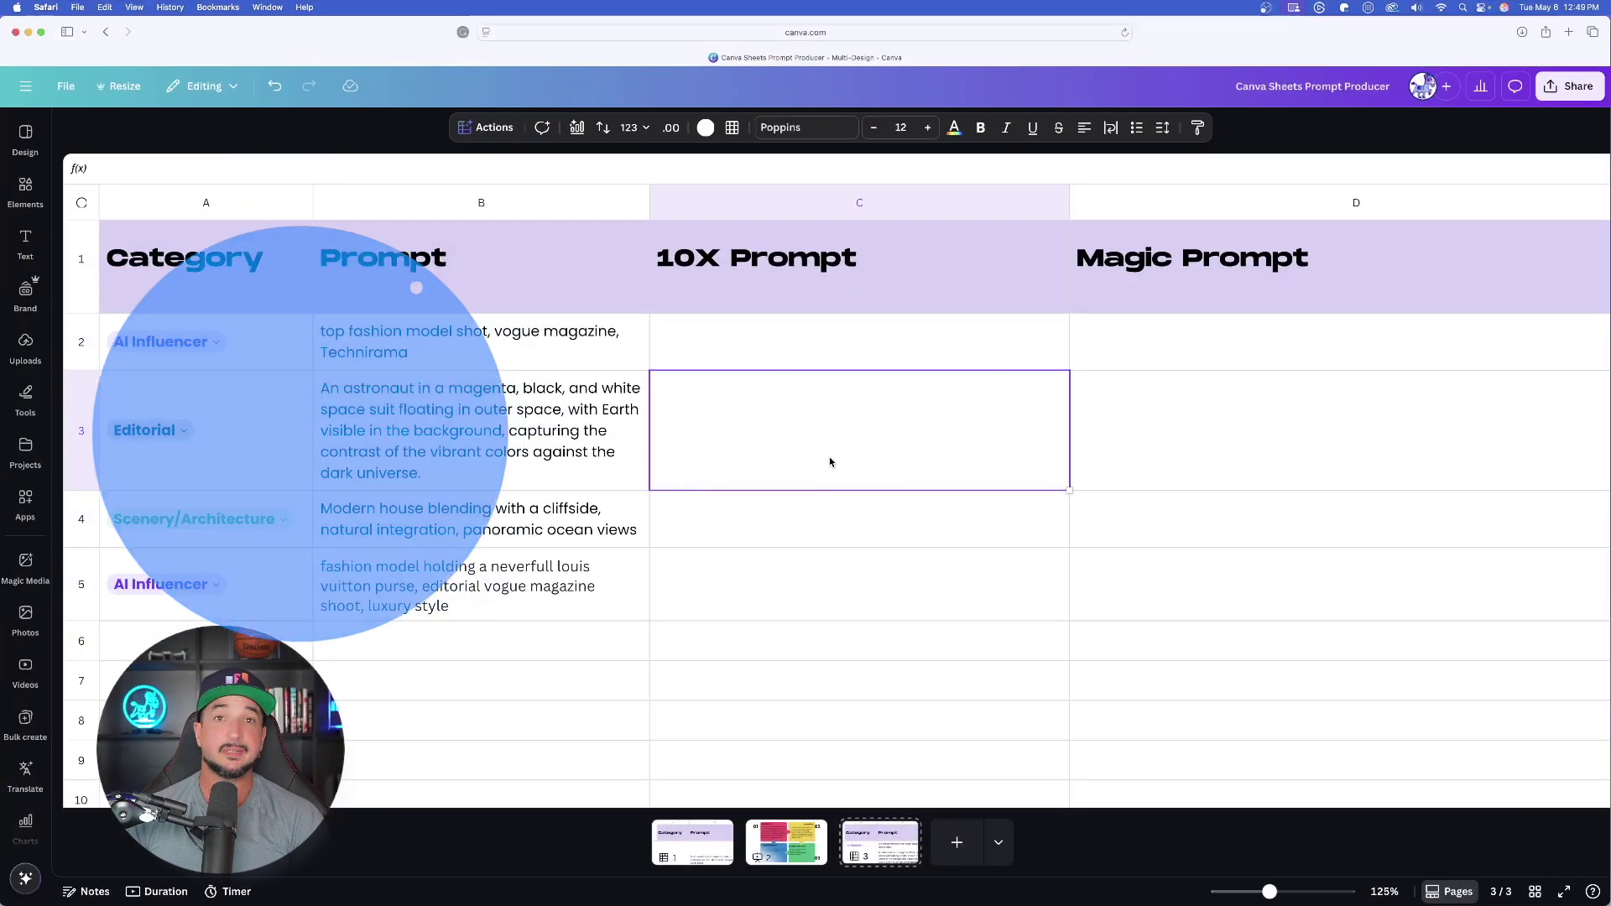
scroll(798, 587, "up", 1)
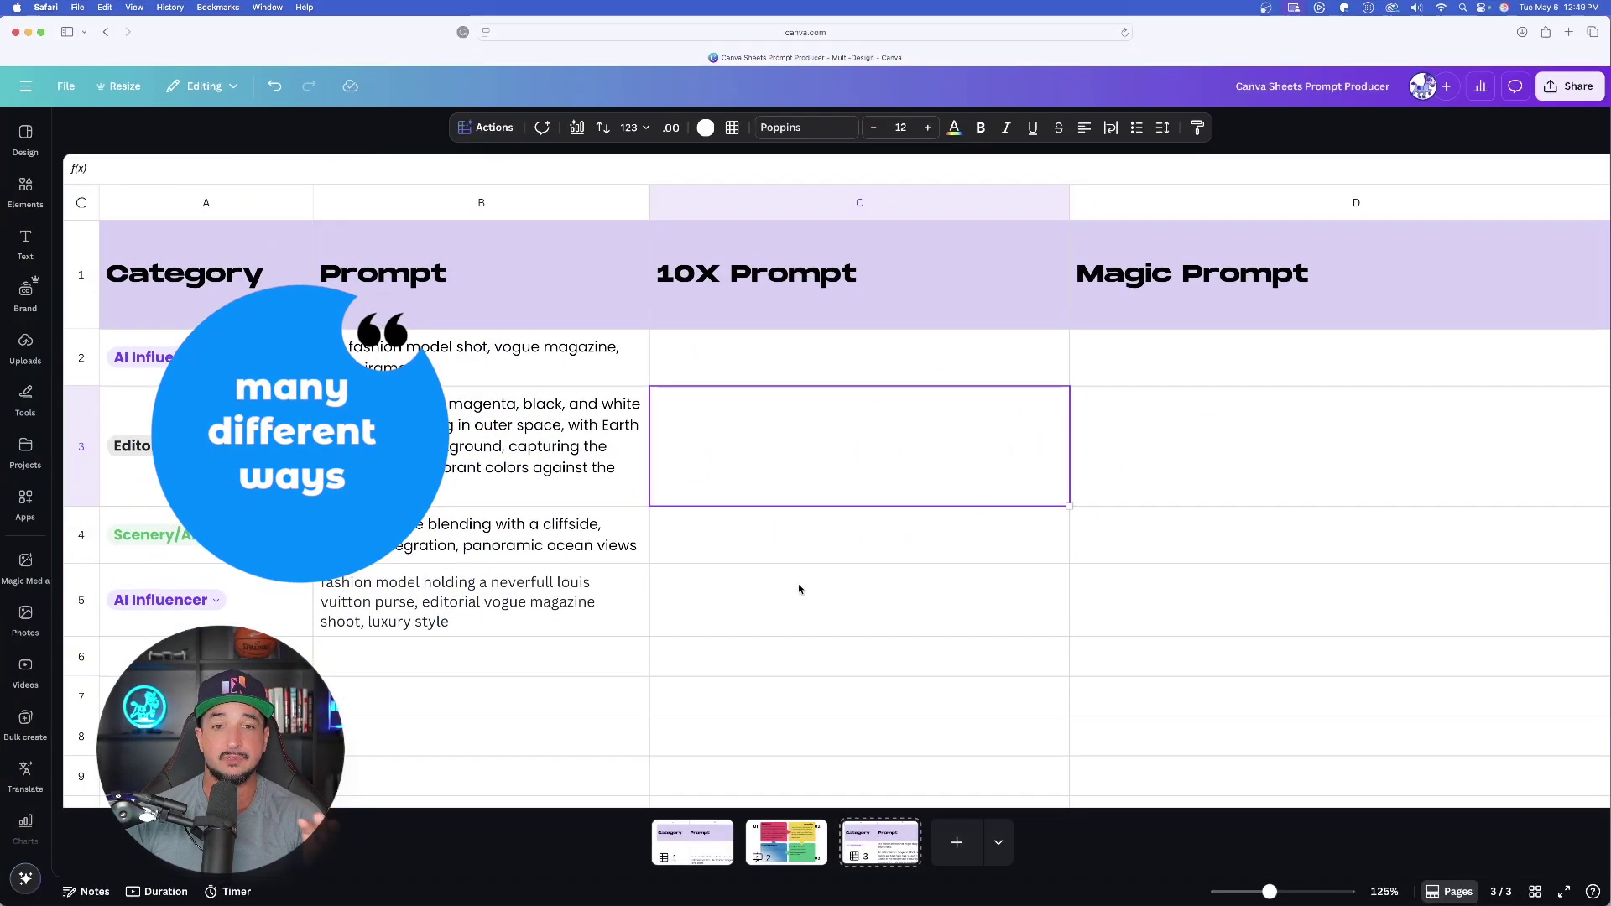
left_click(497, 476)
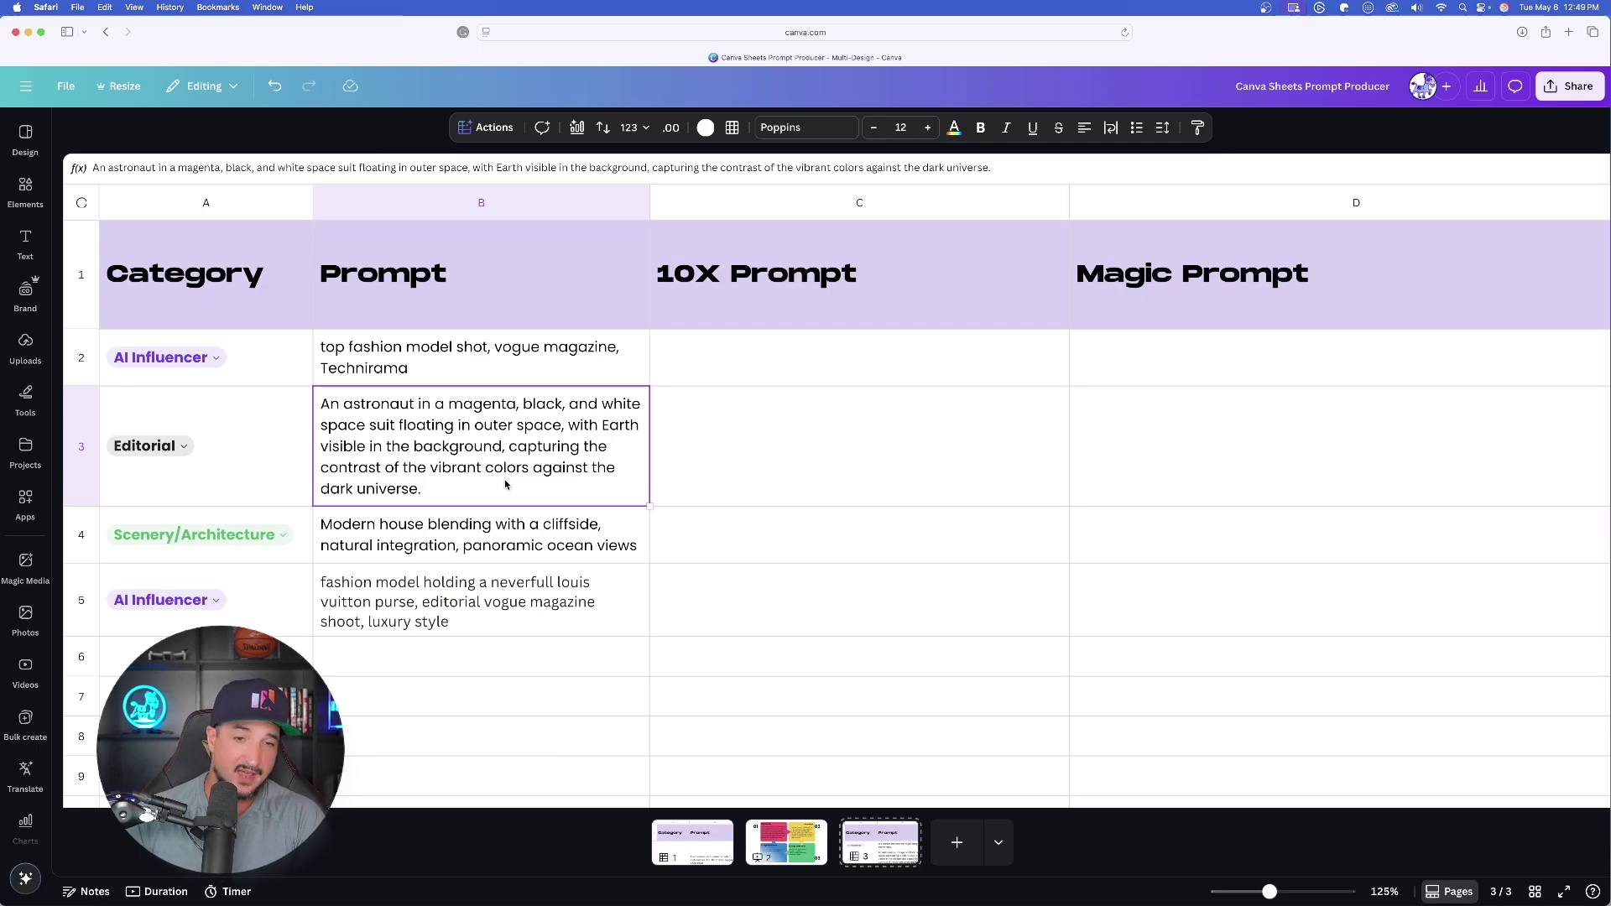
key("Up")
key("Right")
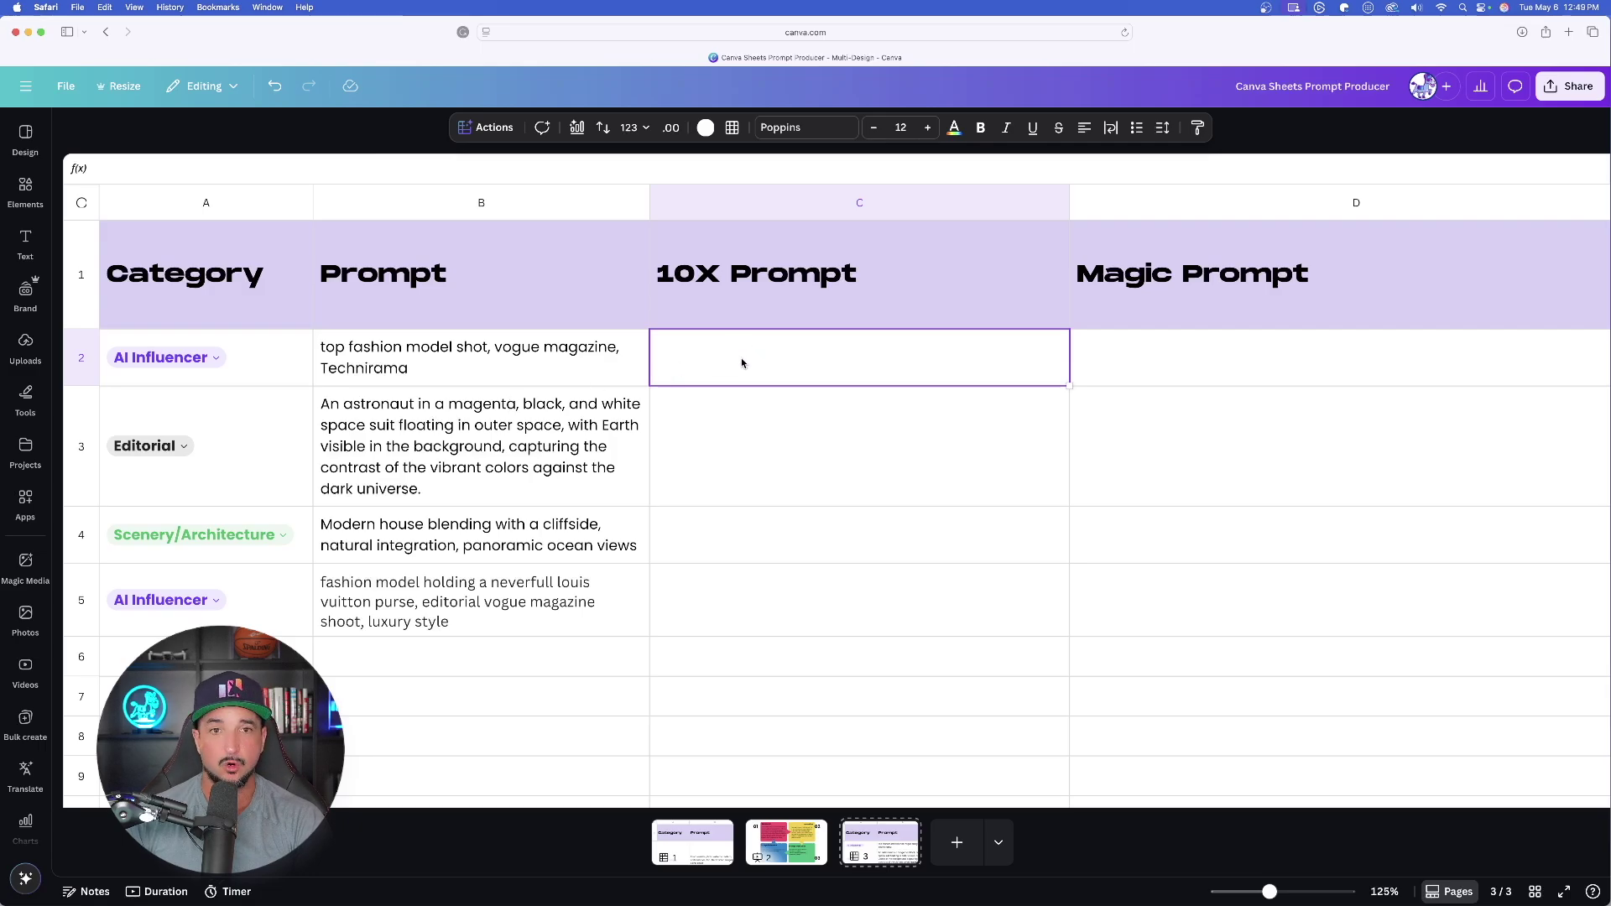
Examine the Image column's pictures for rows 2 to 5 and enlarge the fashion model image in cell E2.
scroll(742, 363, "right", 3)
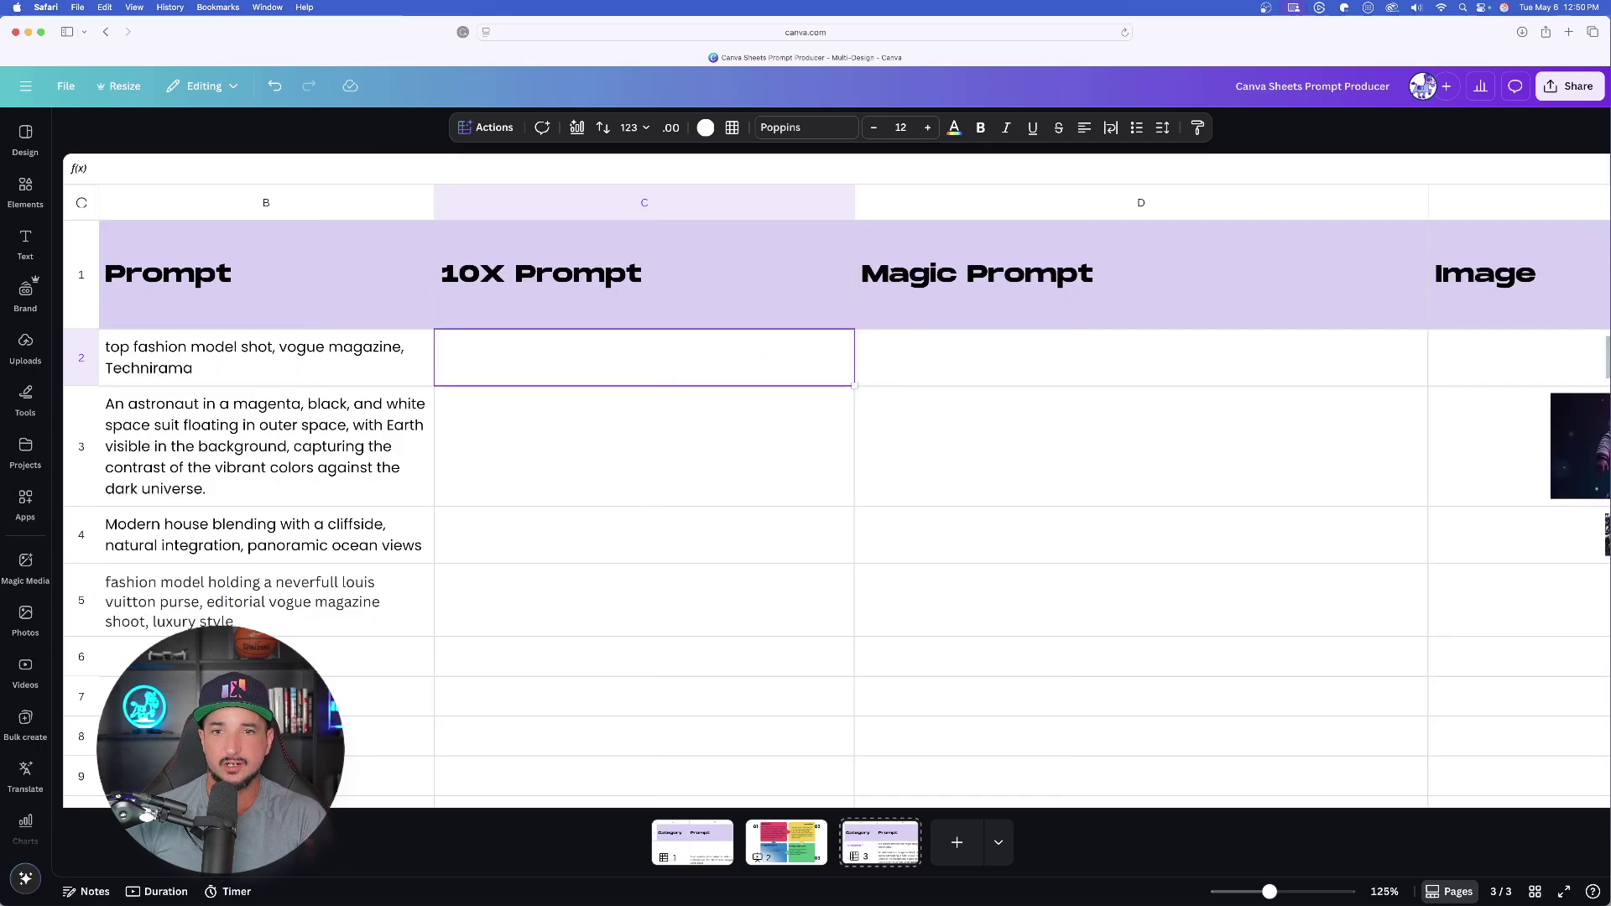
scroll(691, 503, "right", 5)
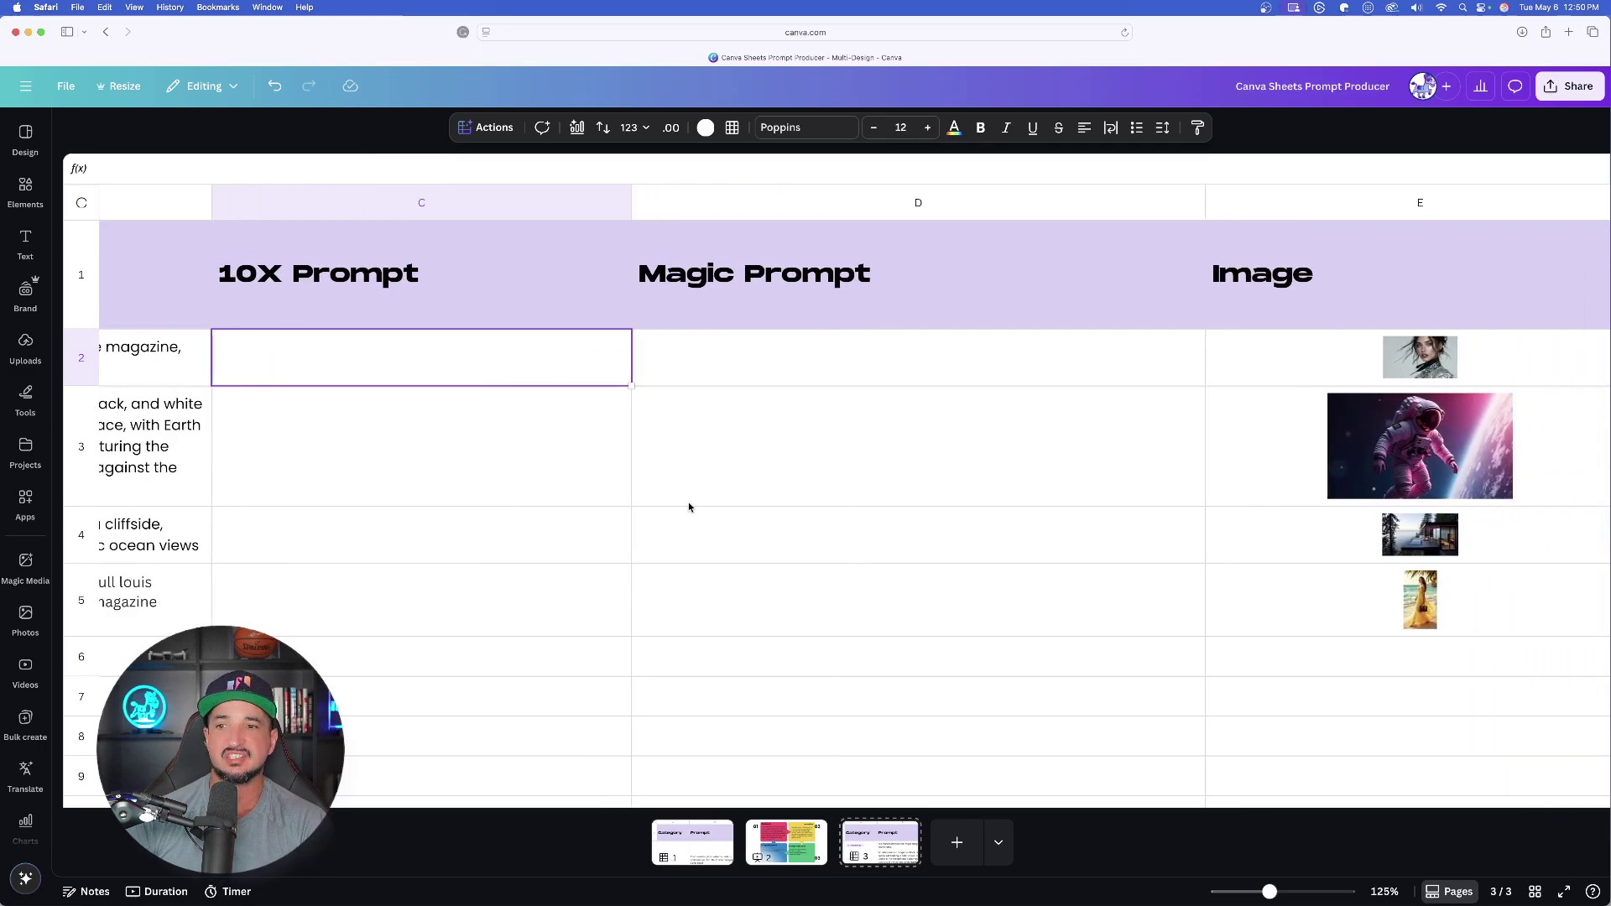
left_click(846, 445)
scroll(846, 445, "right", 4)
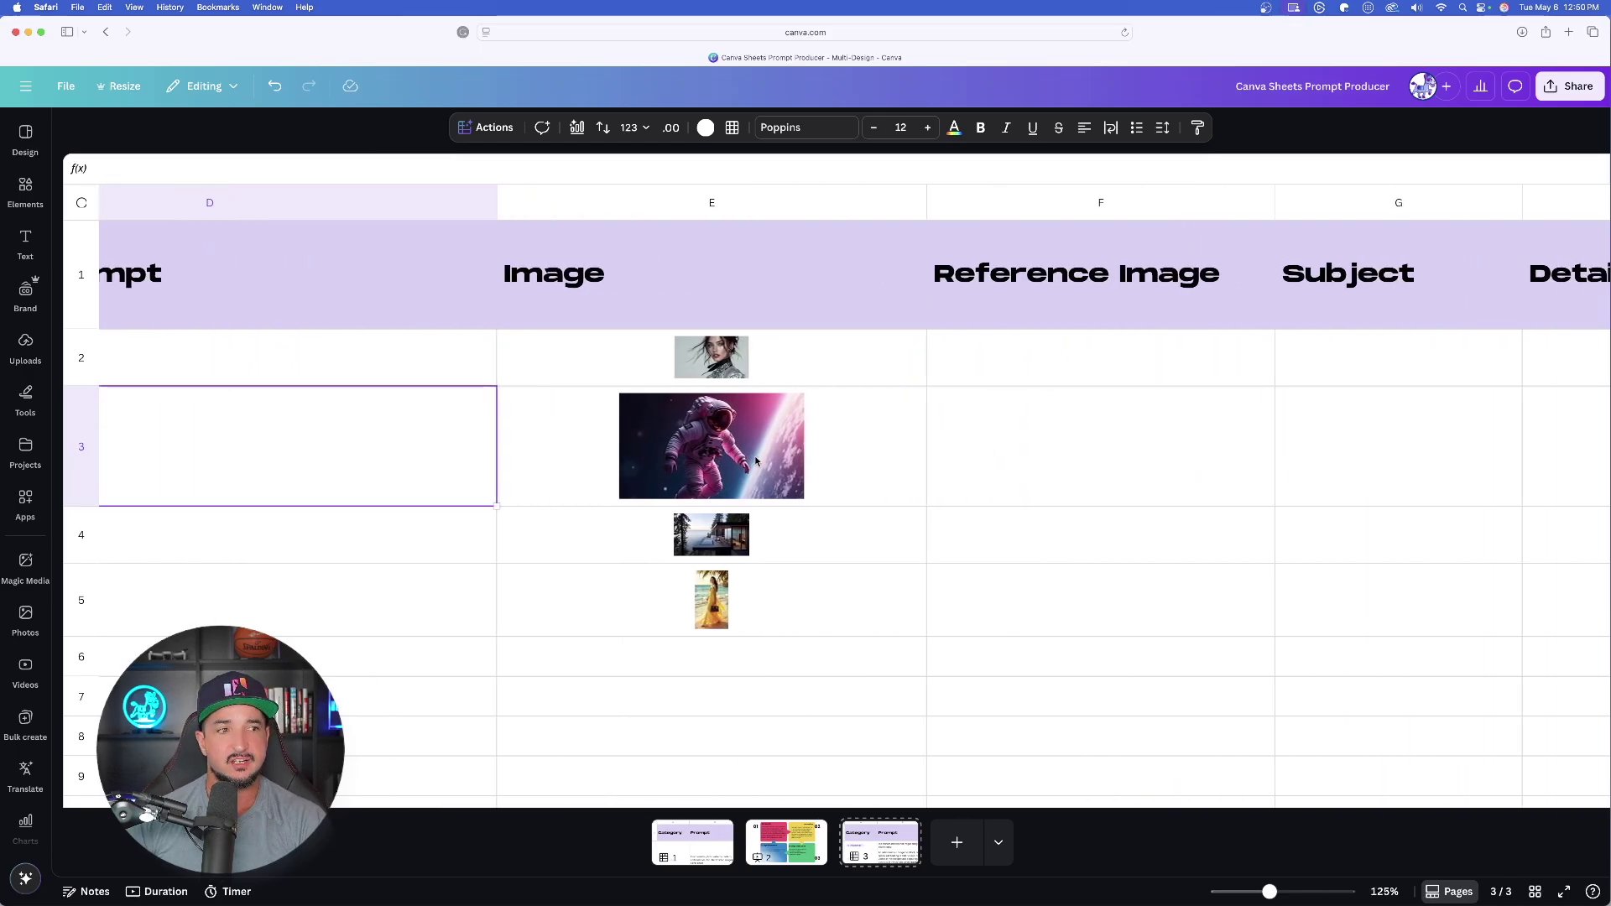
left_click(739, 366)
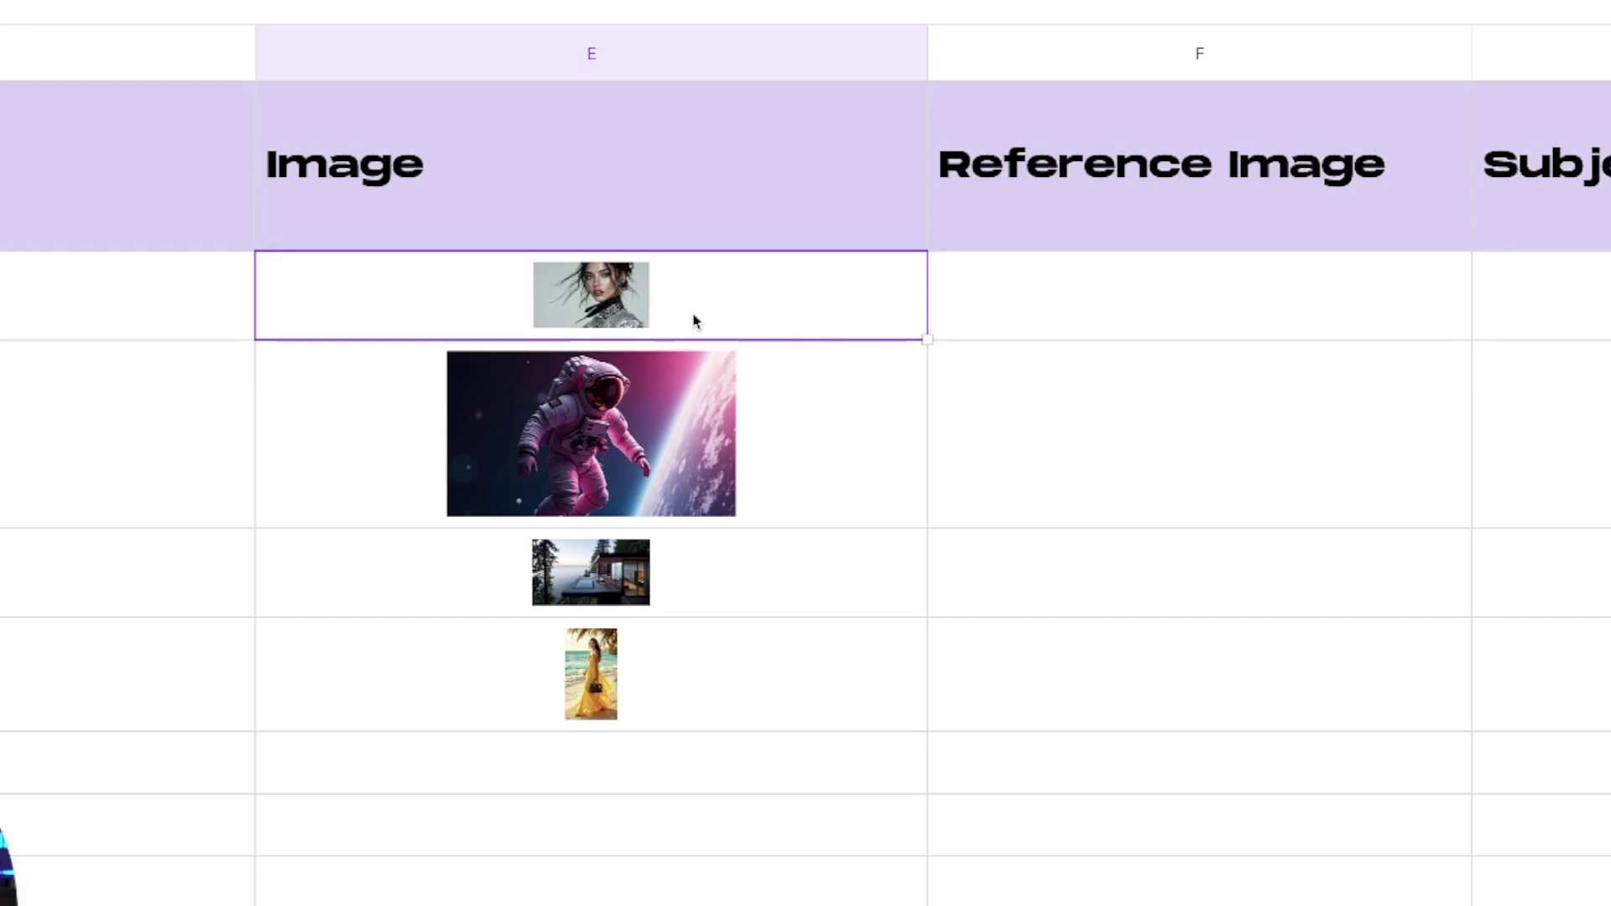
left_click(594, 300)
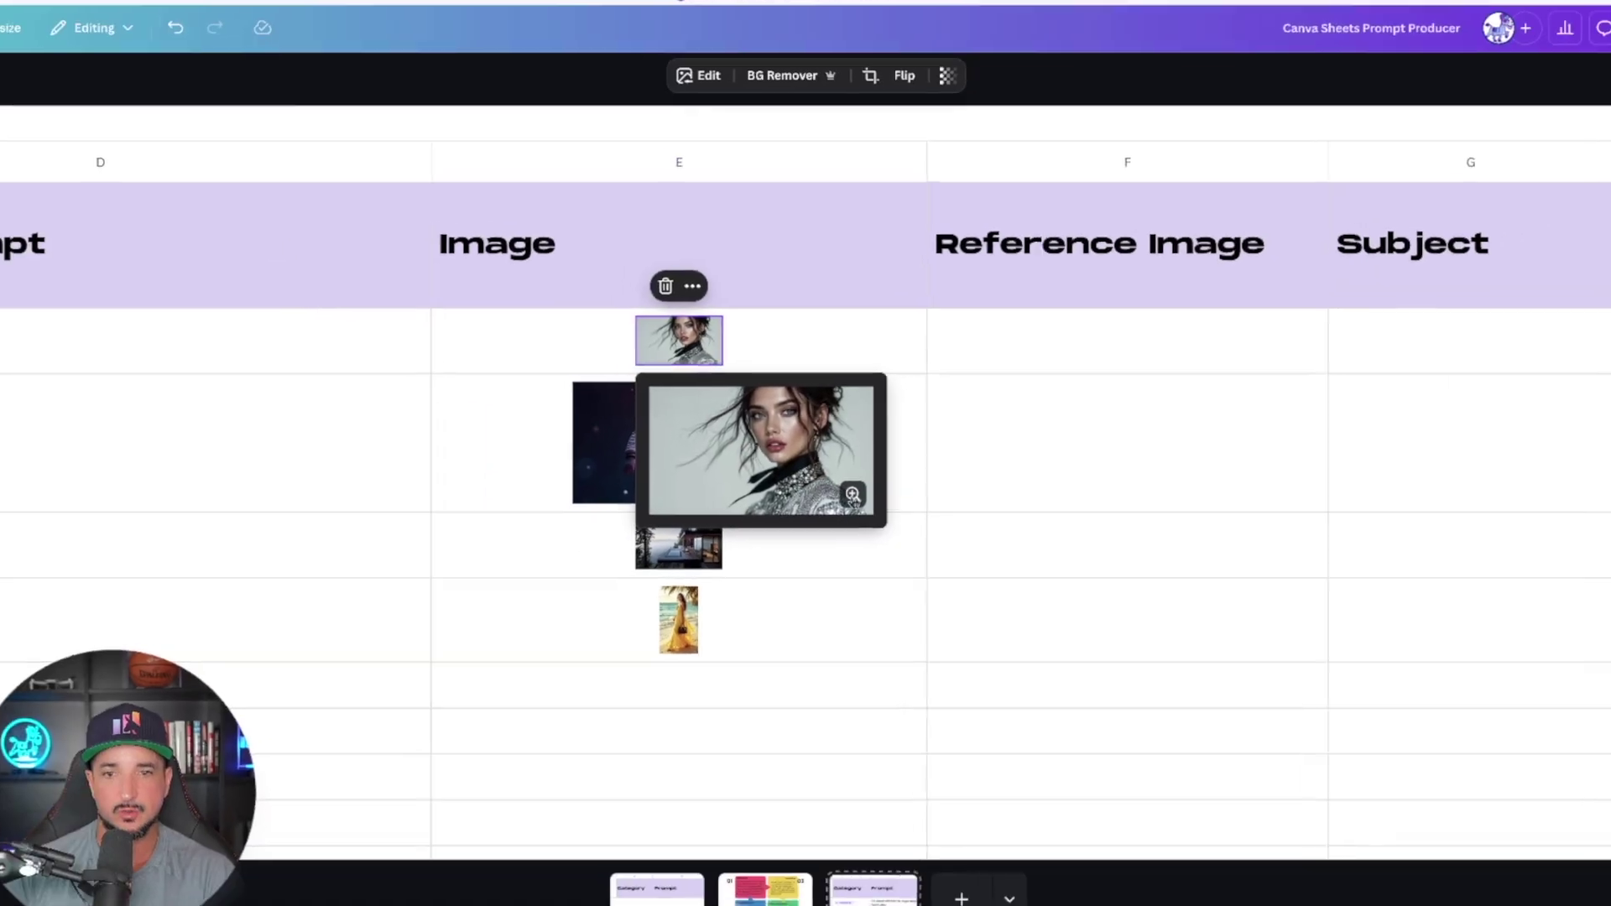
left_click(853, 495)
left_click(74, 187)
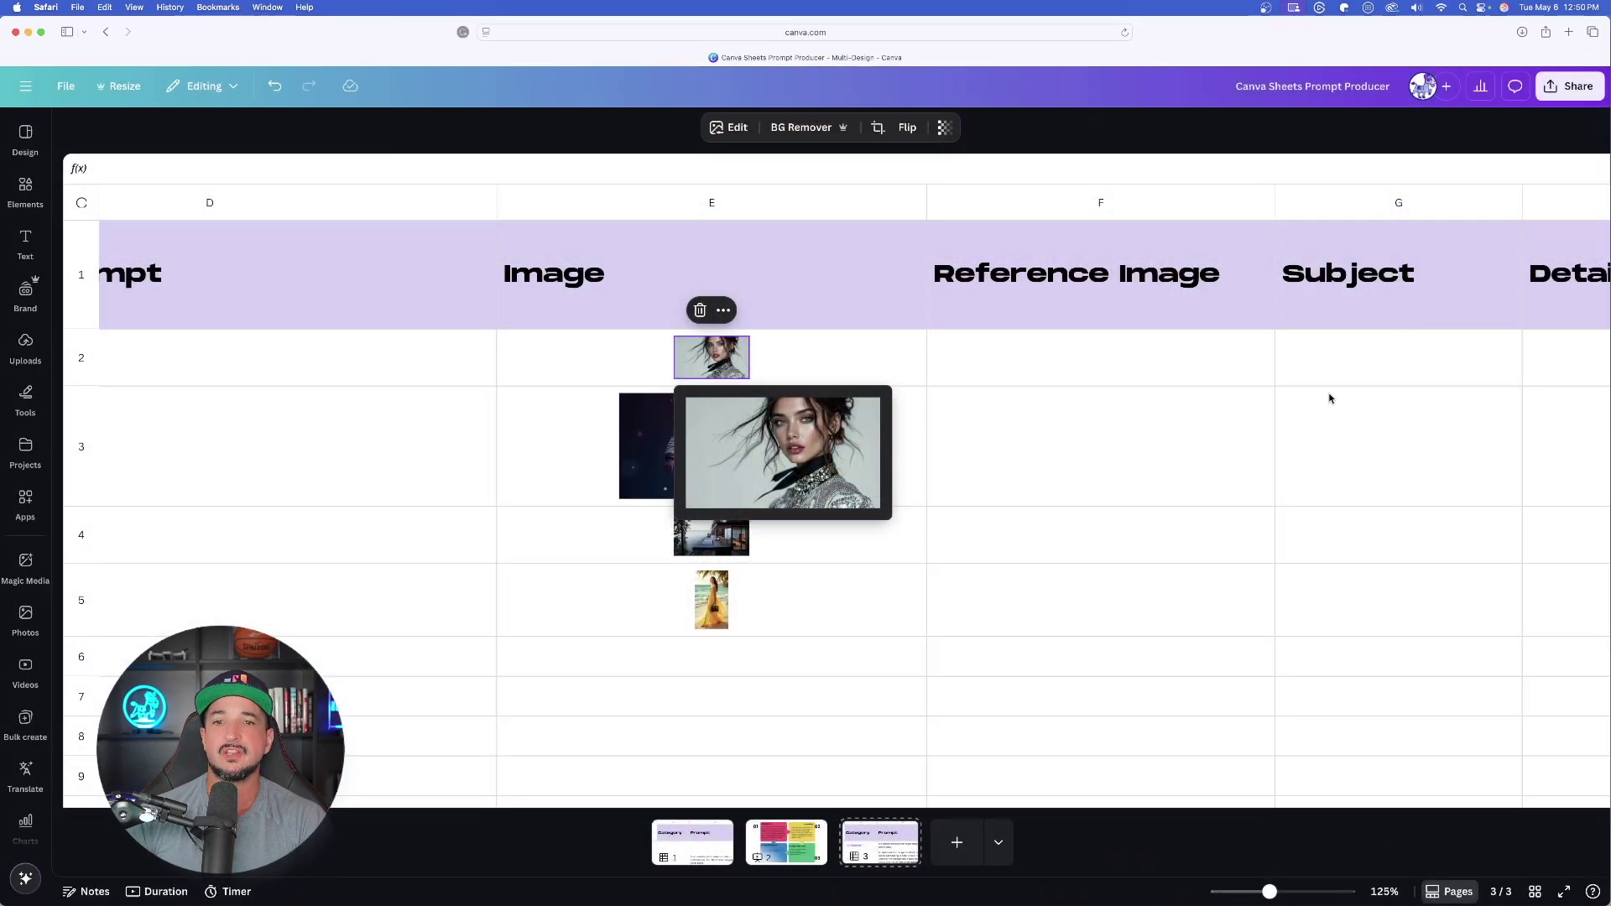
left_click(1055, 458)
left_click(446, 439)
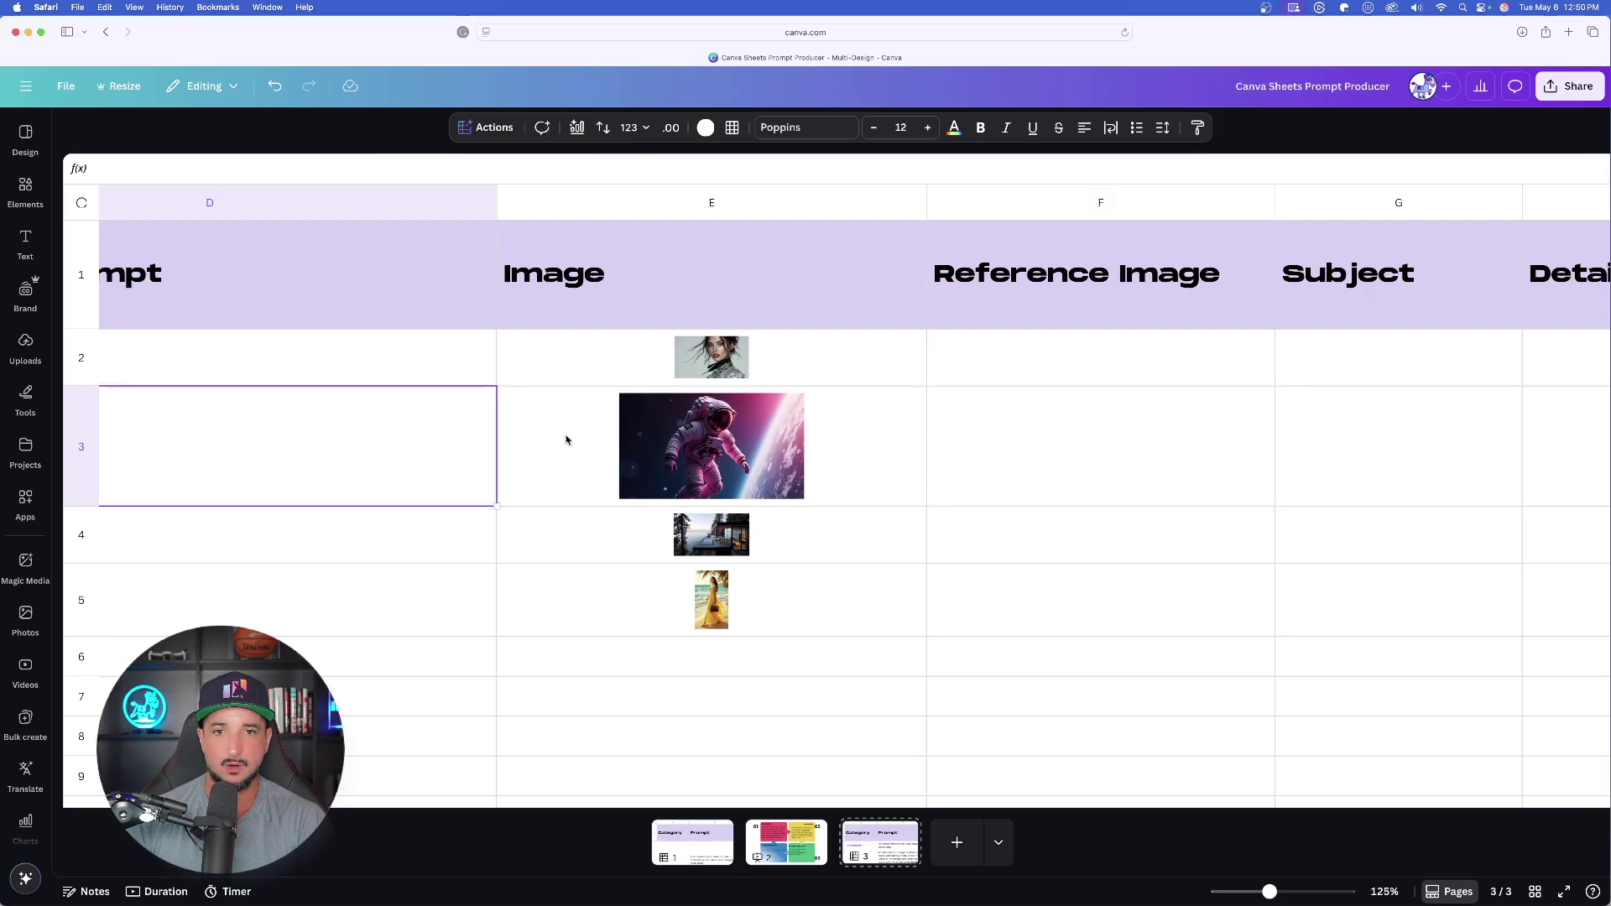
left_click(642, 358)
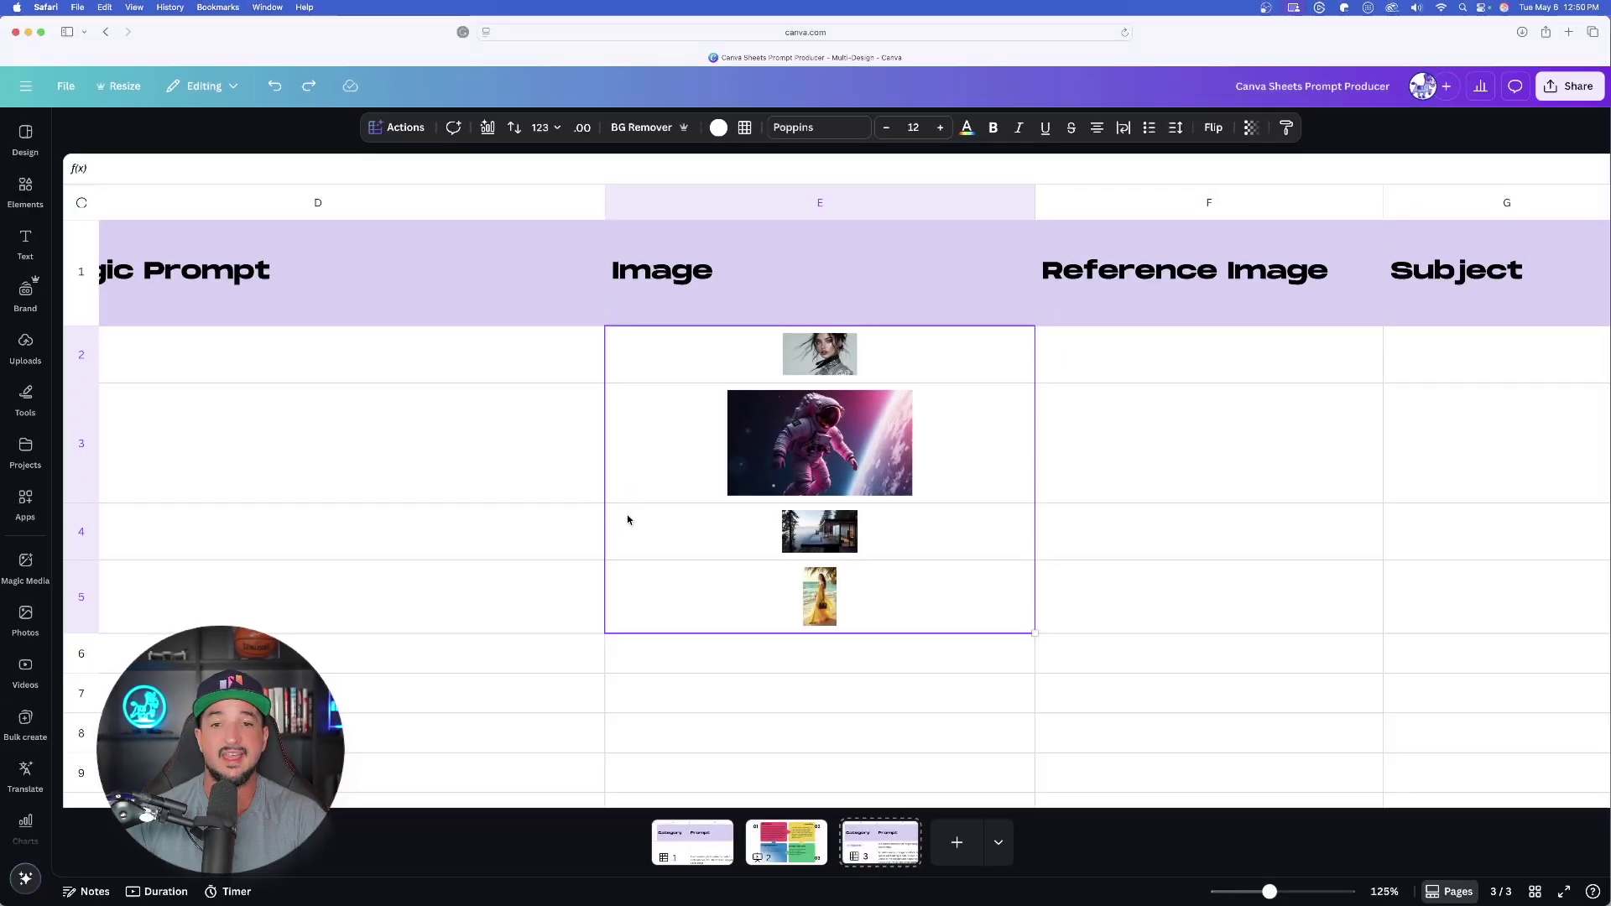
scroll(627, 516, "down", 10)
scroll(700, 501, "up", 10)
left_click(406, 514)
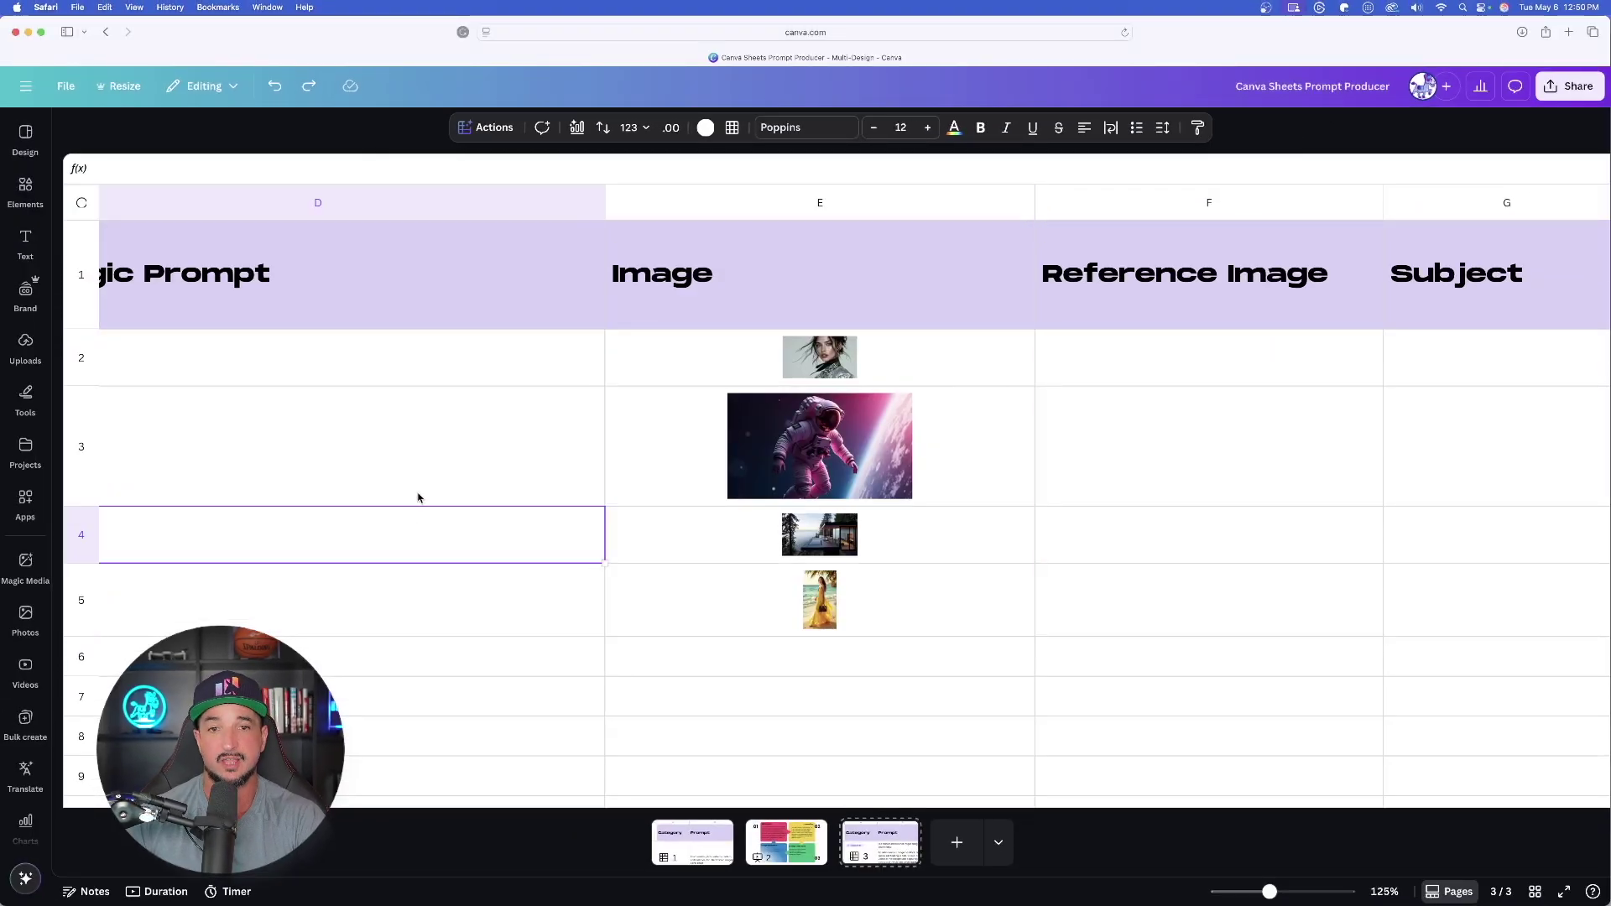
Remove the backgrounds from the fashion model and astronaut images in cells E2 and E3.
left_click(682, 373)
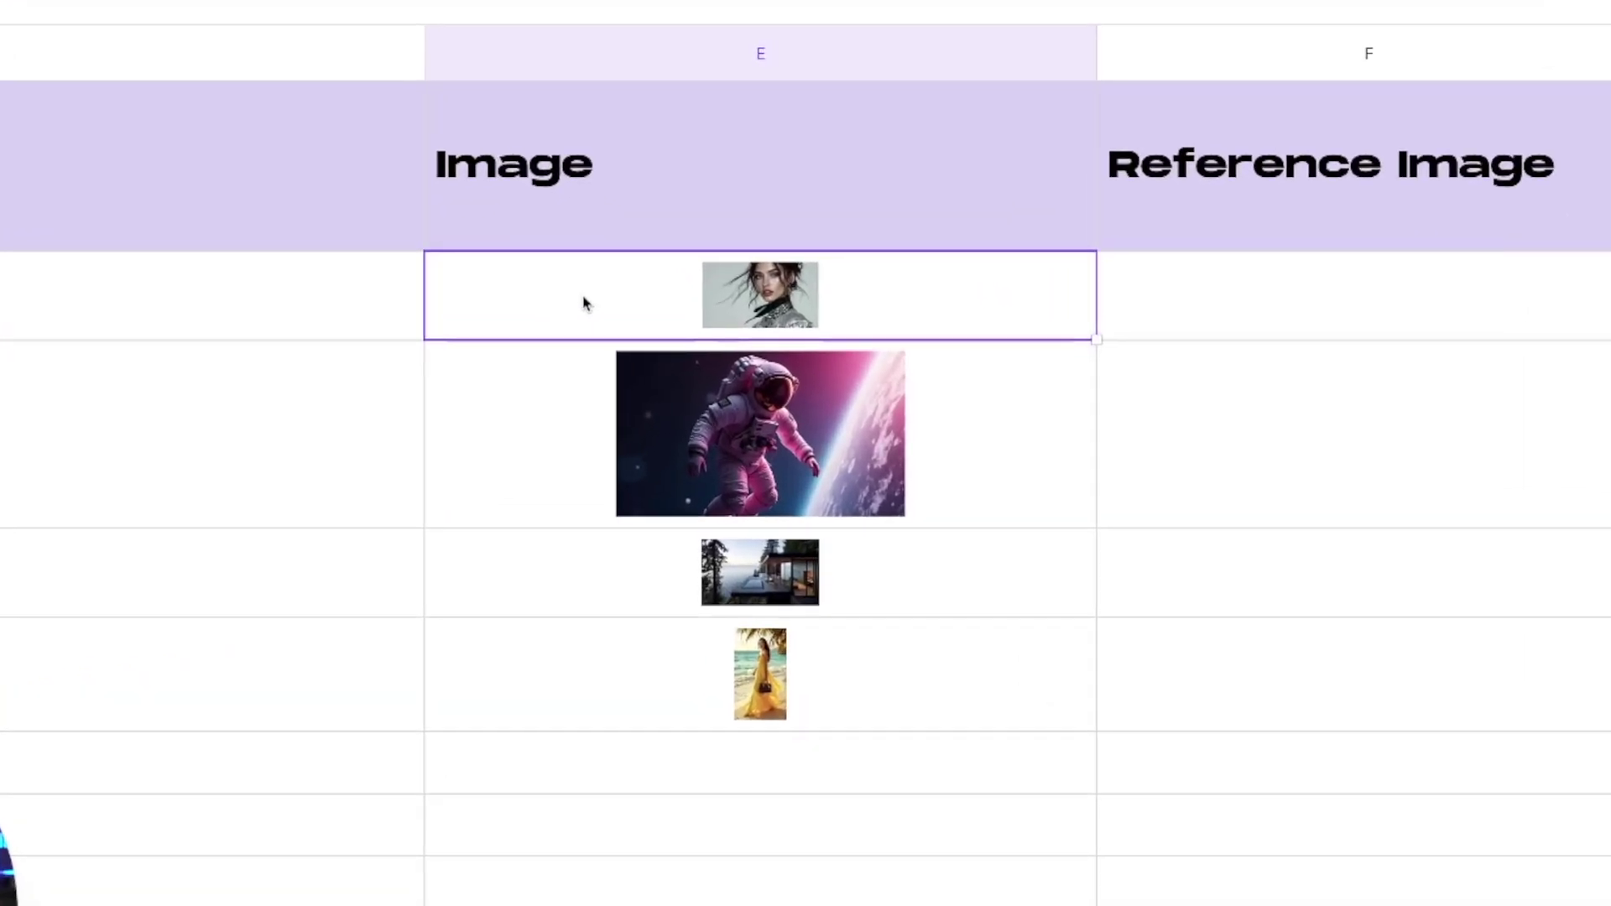
left_click(493, 419, "shift")
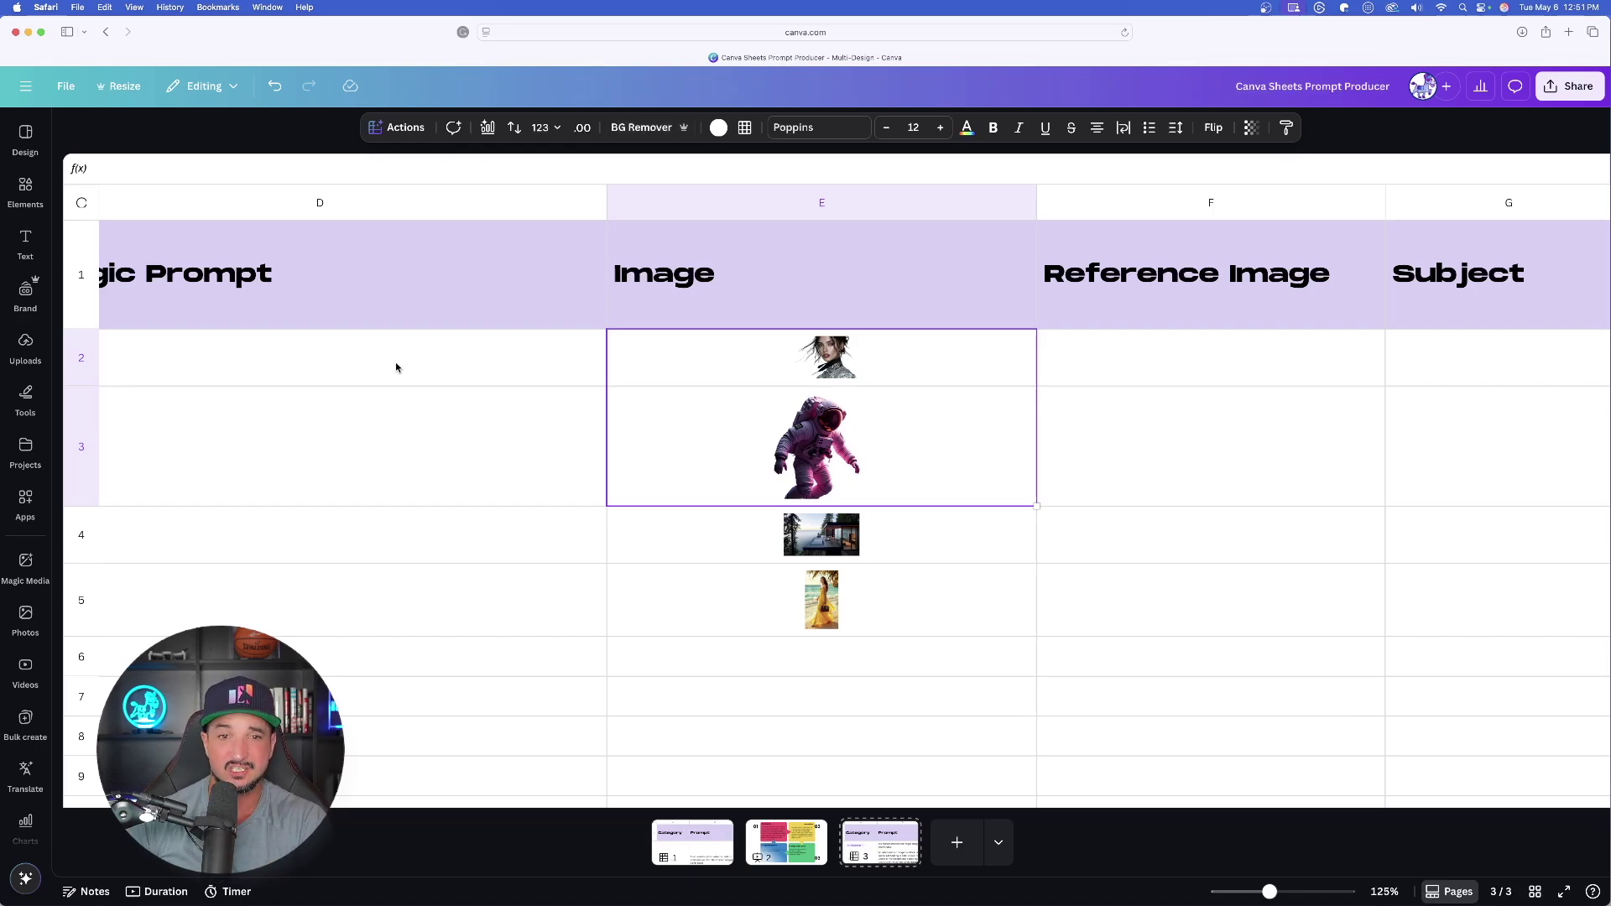
left_click(405, 417)
Enlarge the astronaut cutout in cell E3 and compare it with the original image in Preview.
left_click(777, 452)
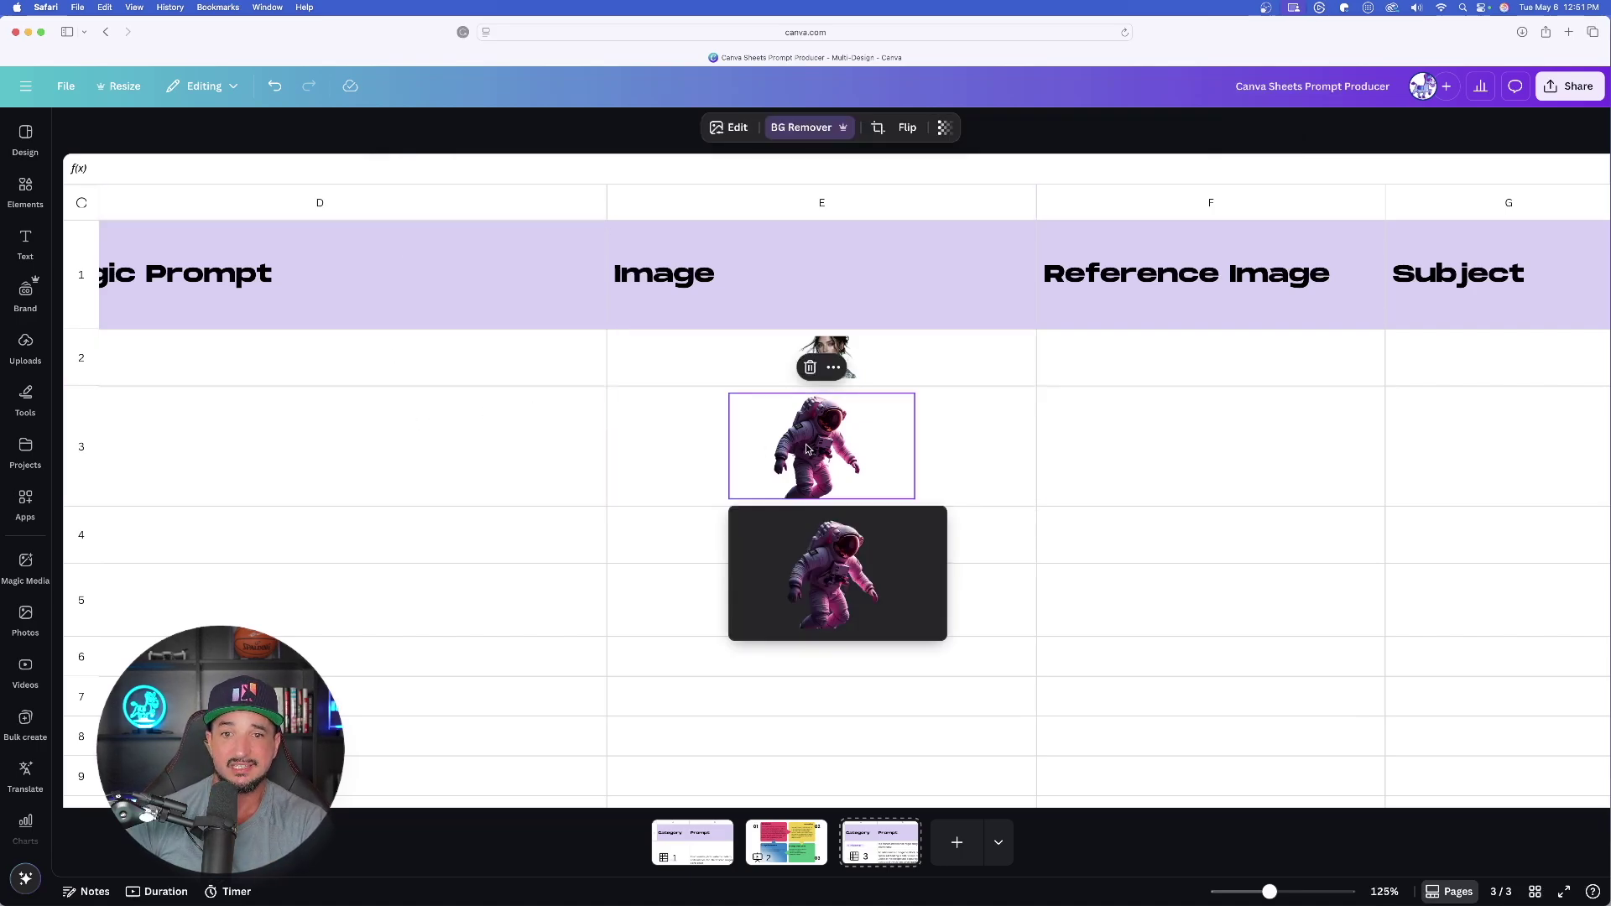
left_click(917, 611)
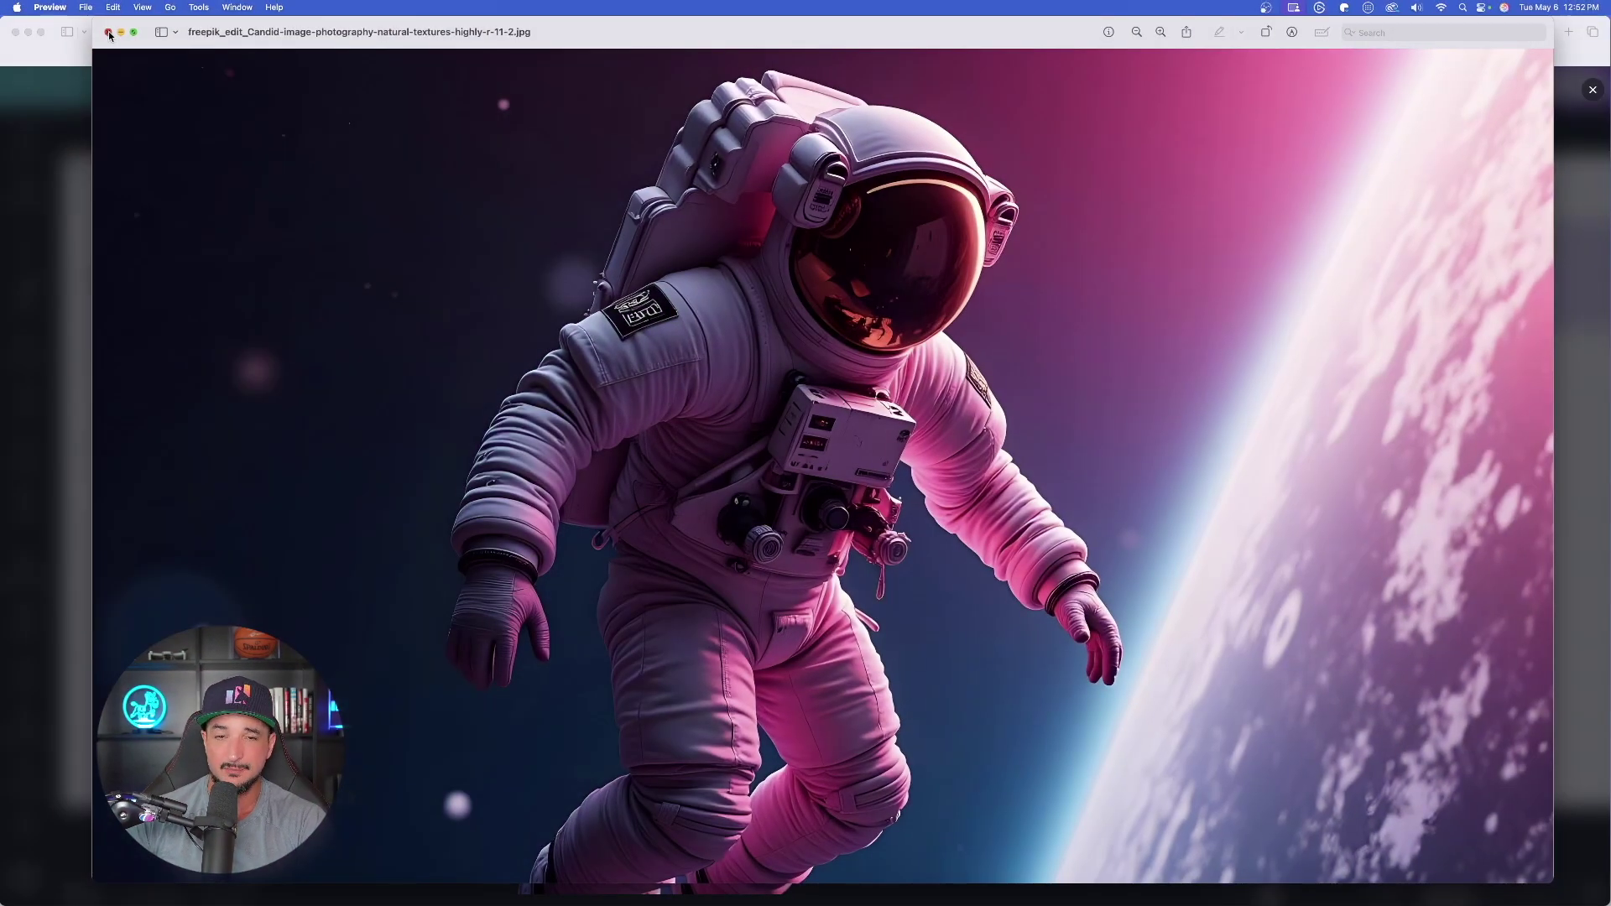
left_click(109, 33)
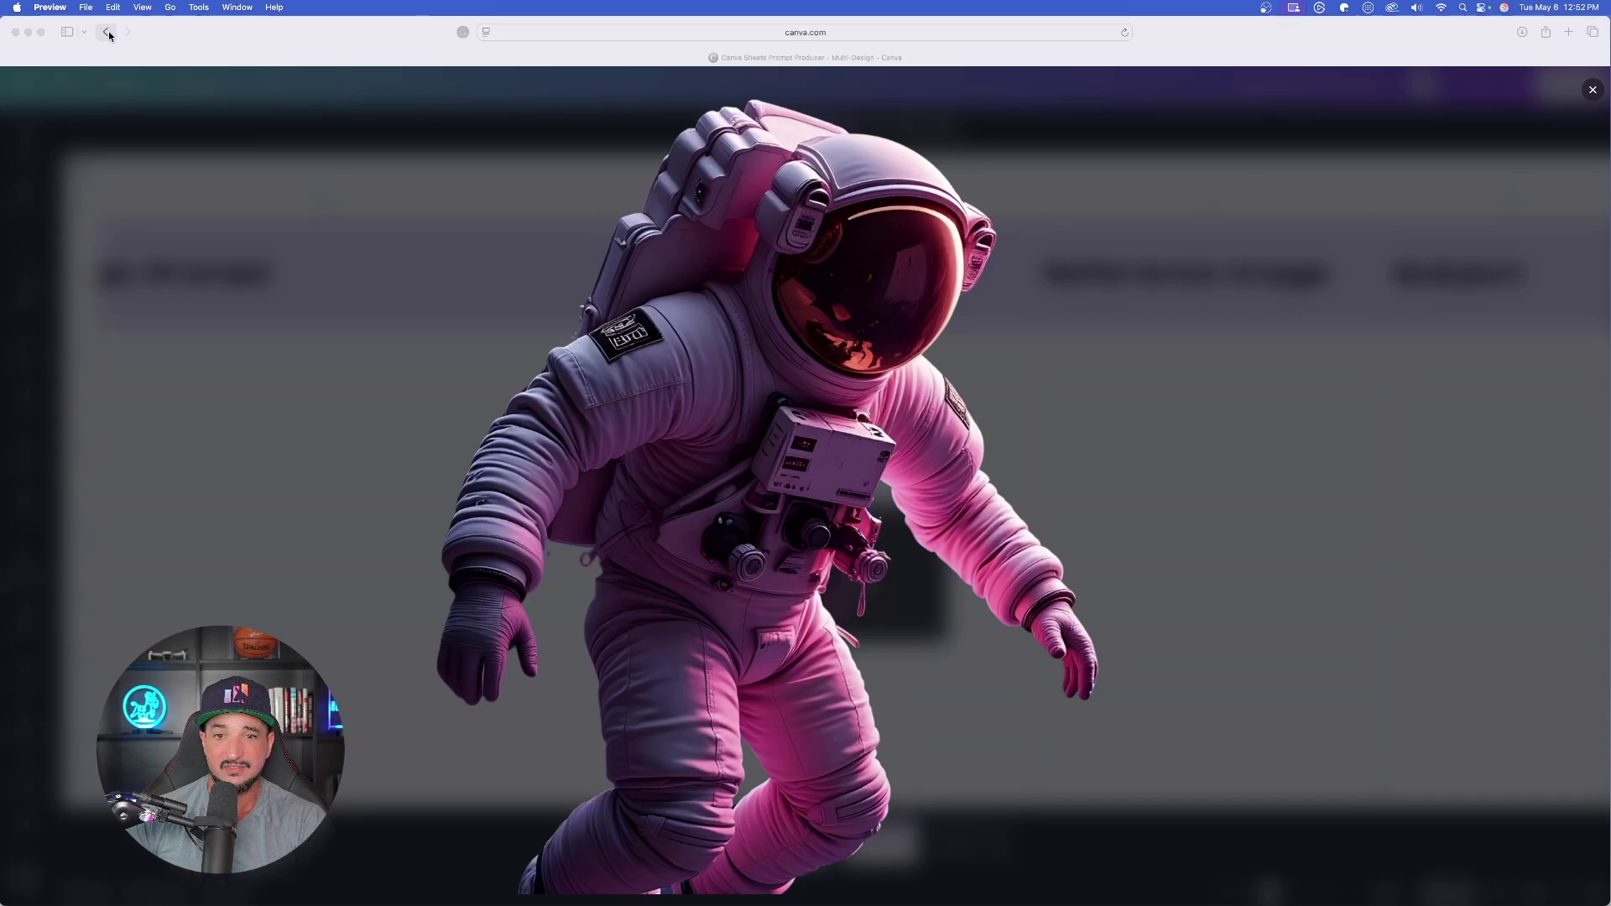
left_click(1593, 90)
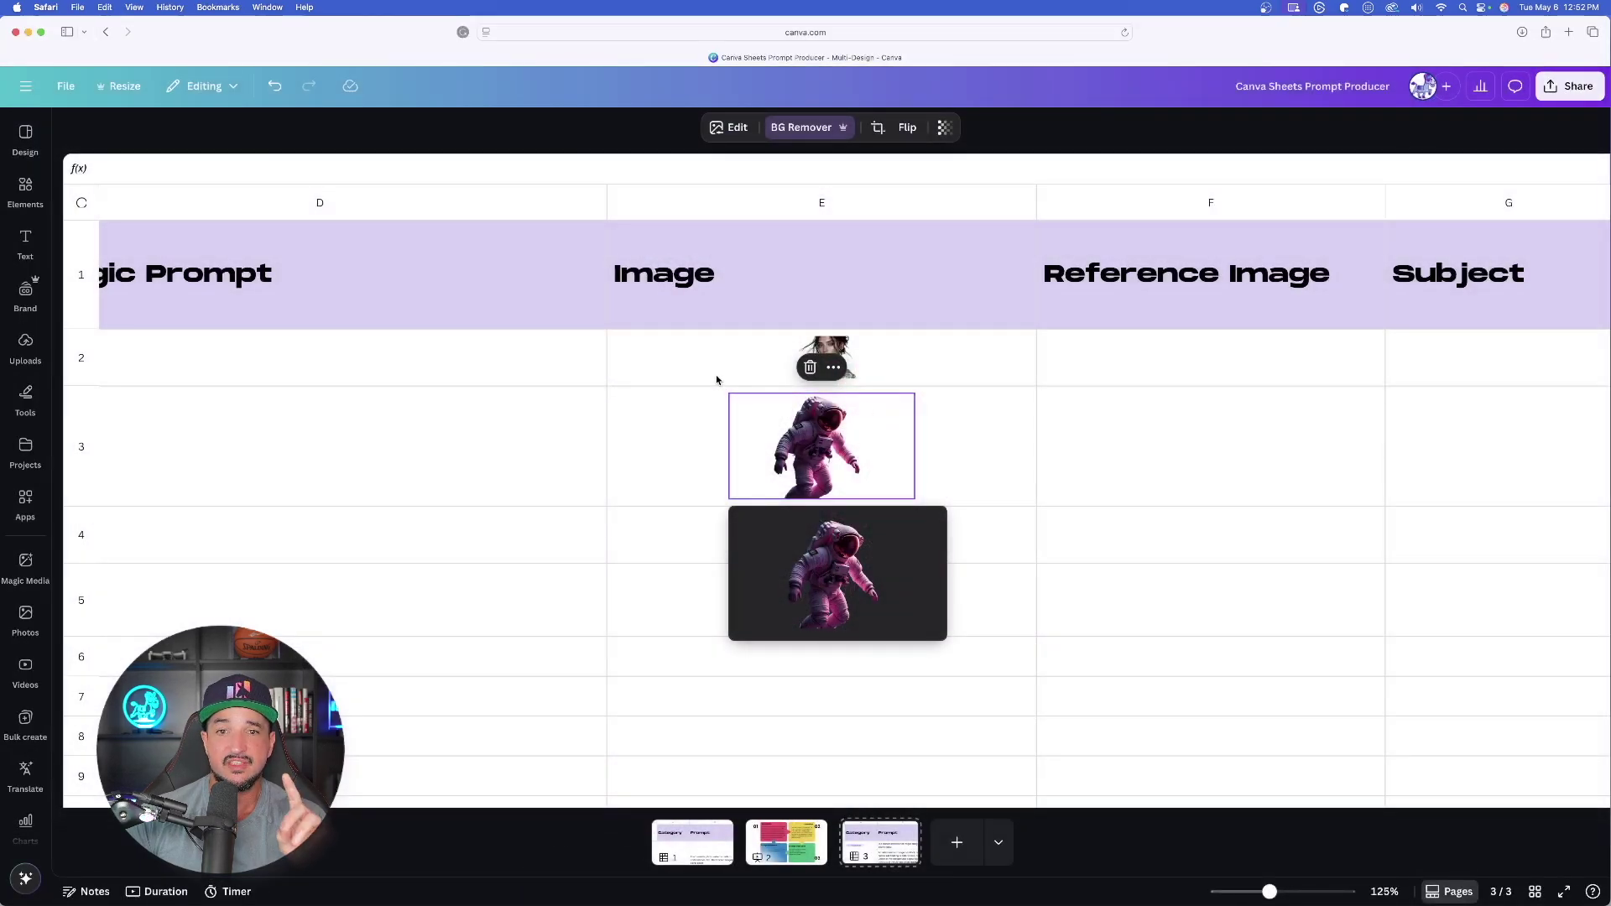
Check the four basic prompts in cells B2 to B5 against the empty 10X Prompt column.
left_click(685, 365)
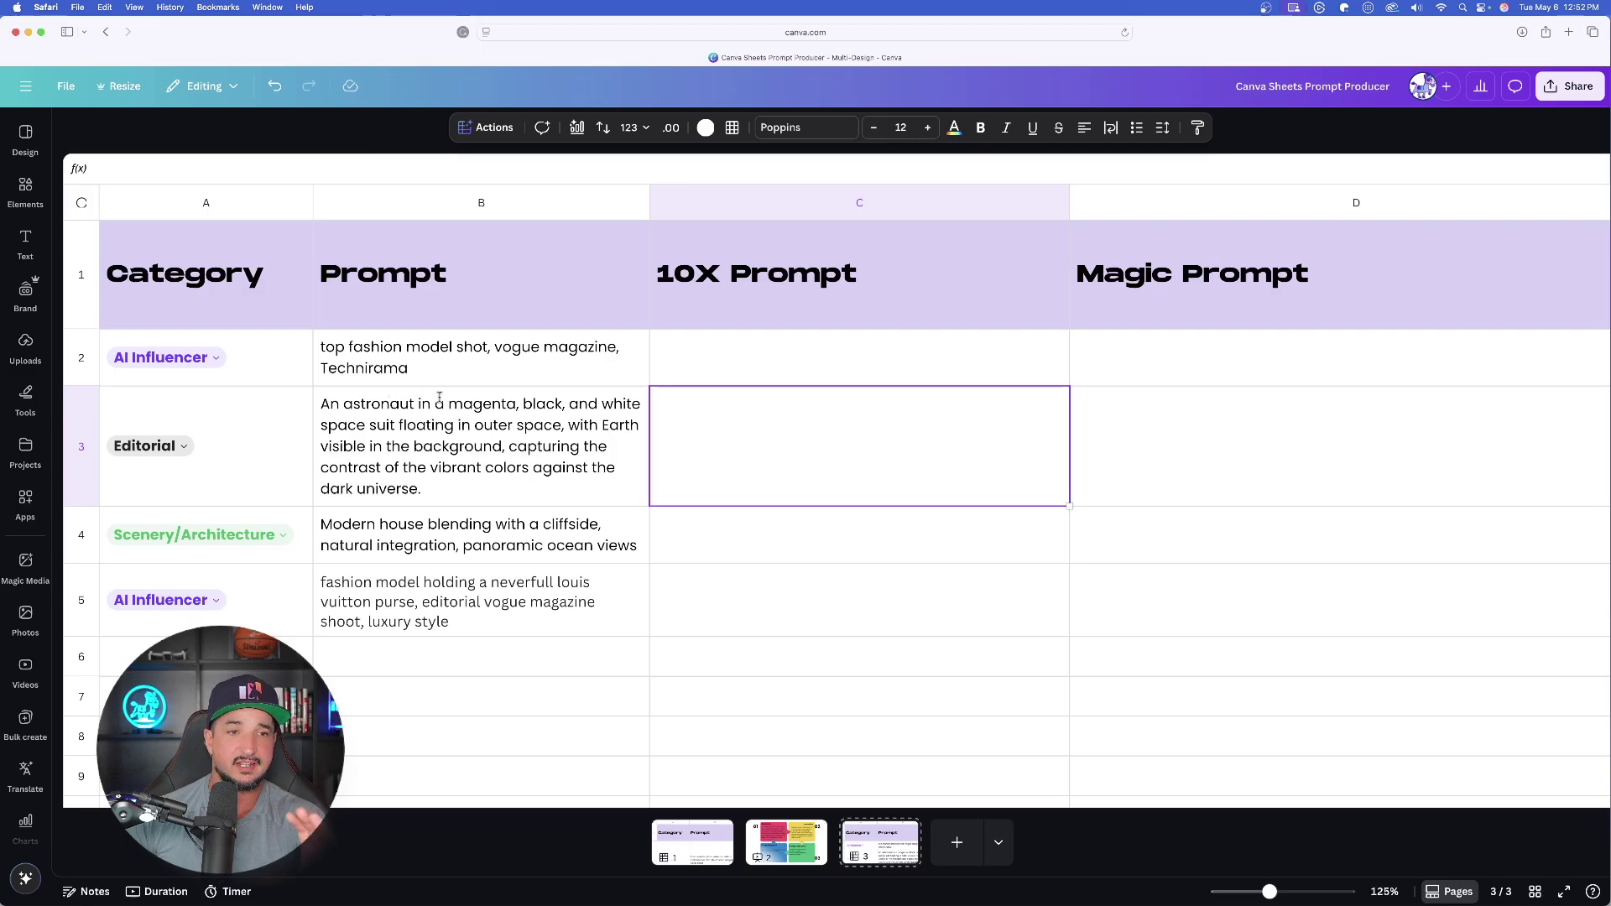
scroll(442, 396, "down", 3)
scroll(602, 472, "up", 3)
left_click(773, 369)
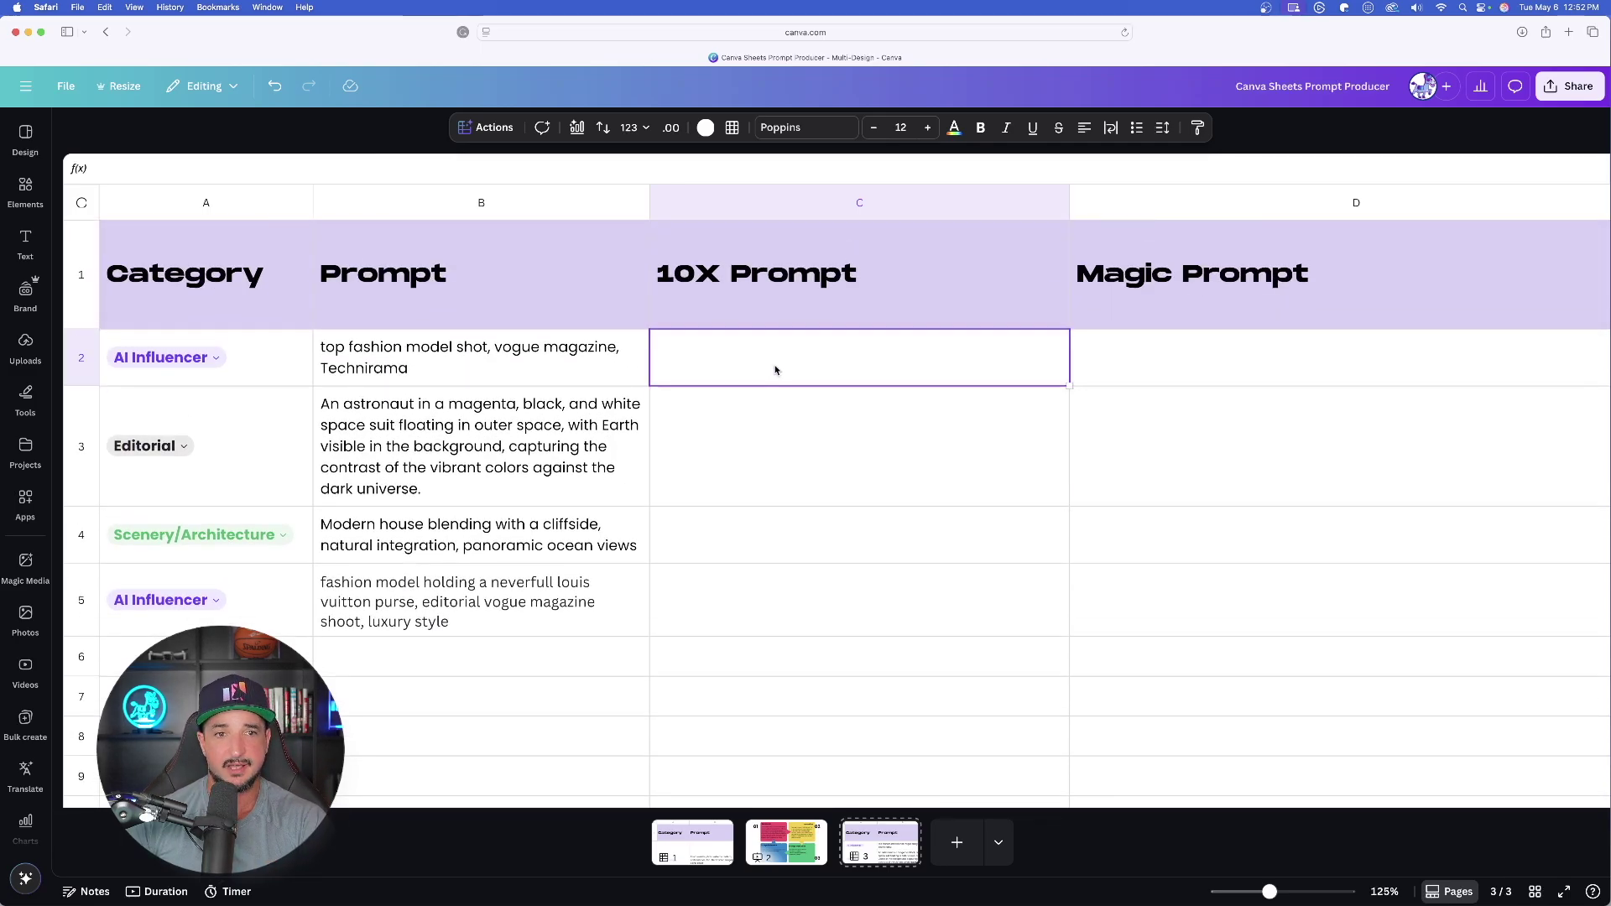
left_click(500, 584)
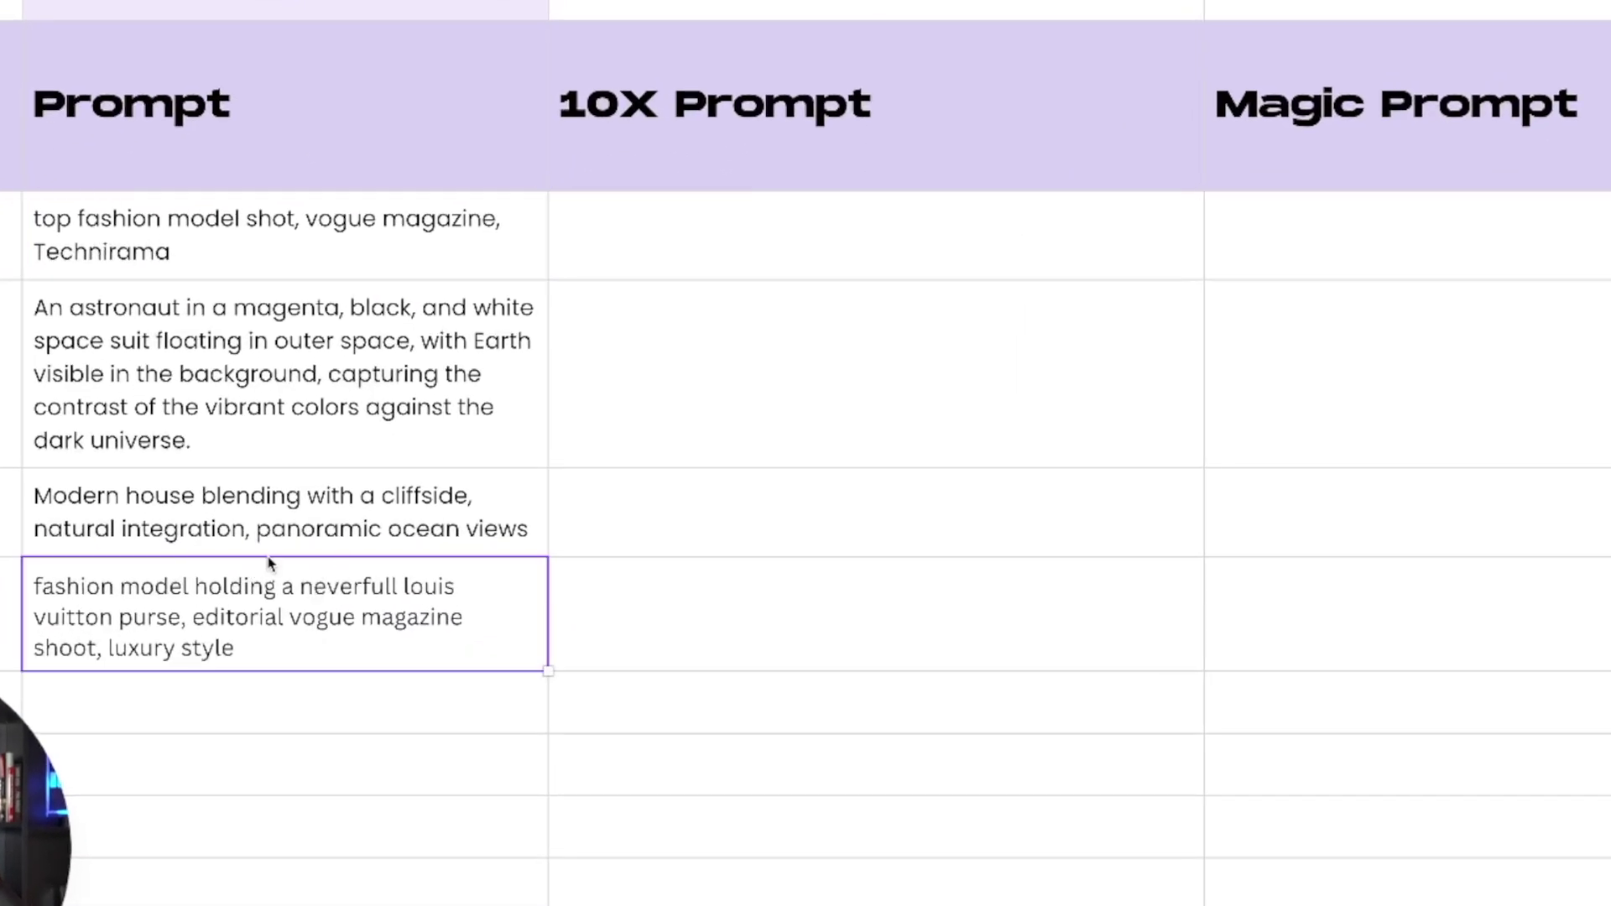
left_click(635, 225)
left_click(464, 263)
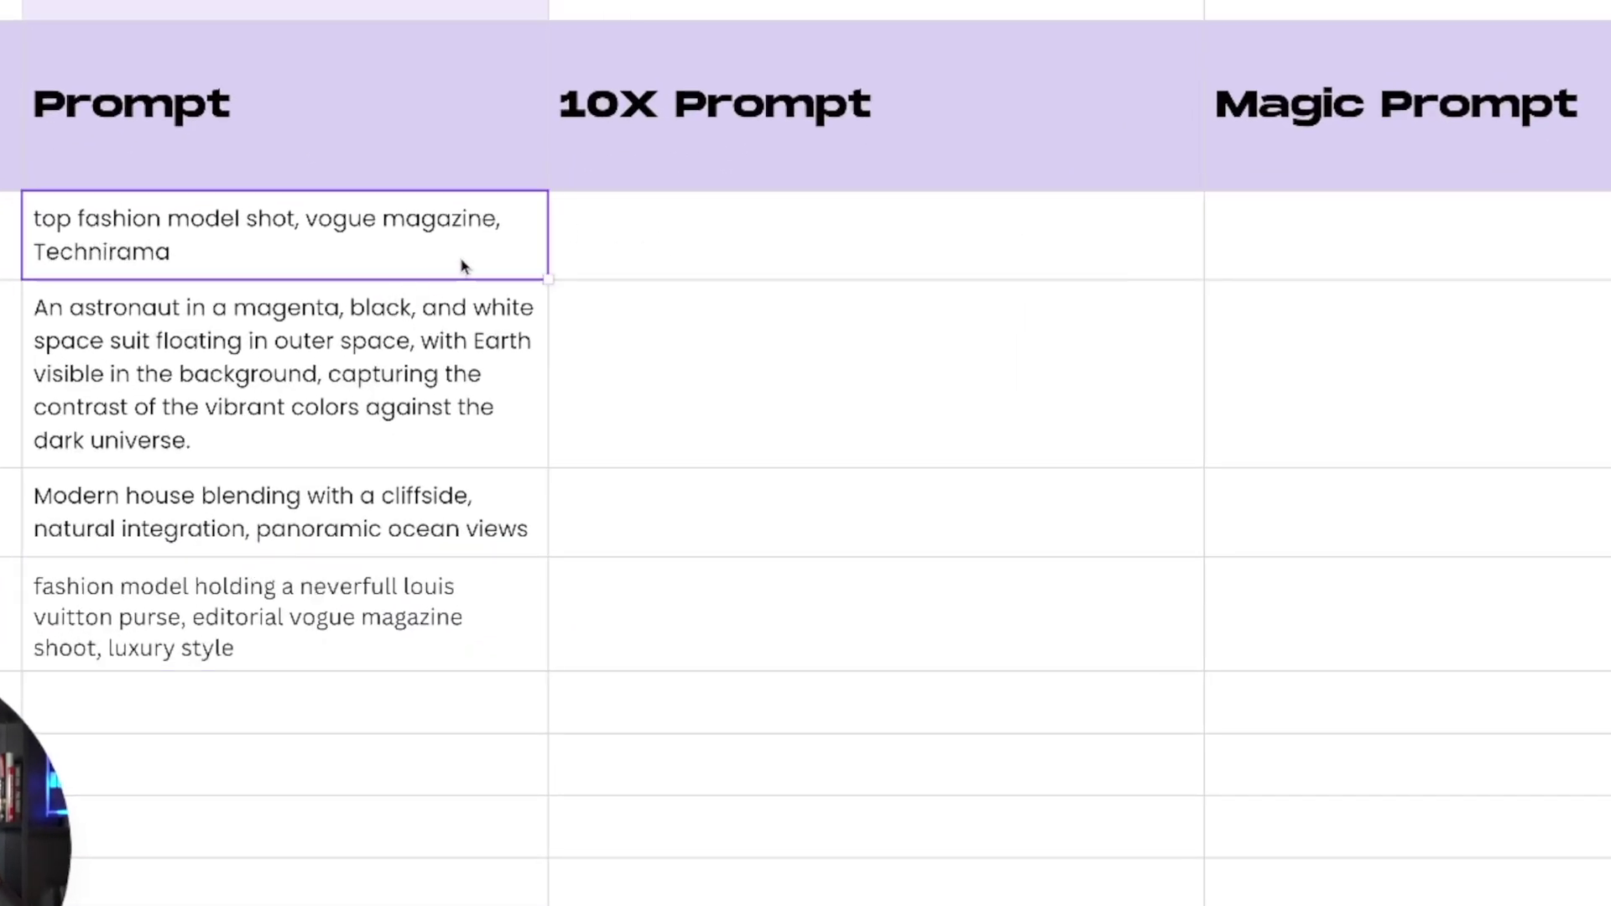
Generate enhanced prompts for 10X Prompt cells C2 to C5 with Fill empty cells.
left_click(660, 262)
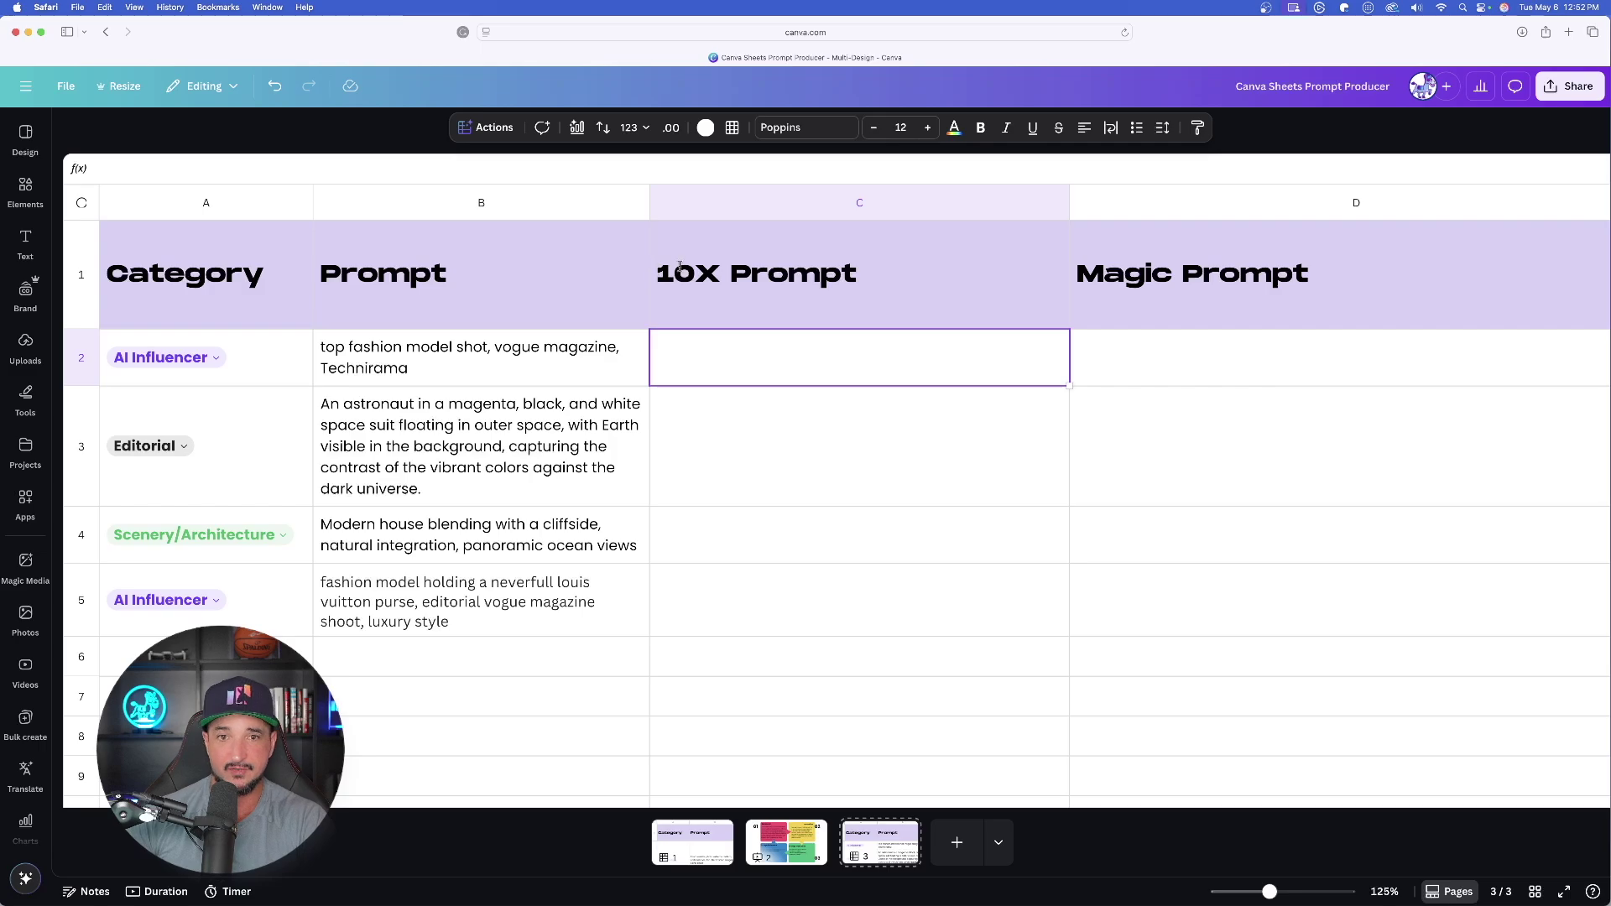
left_click_drag(1069, 386, 985, 596)
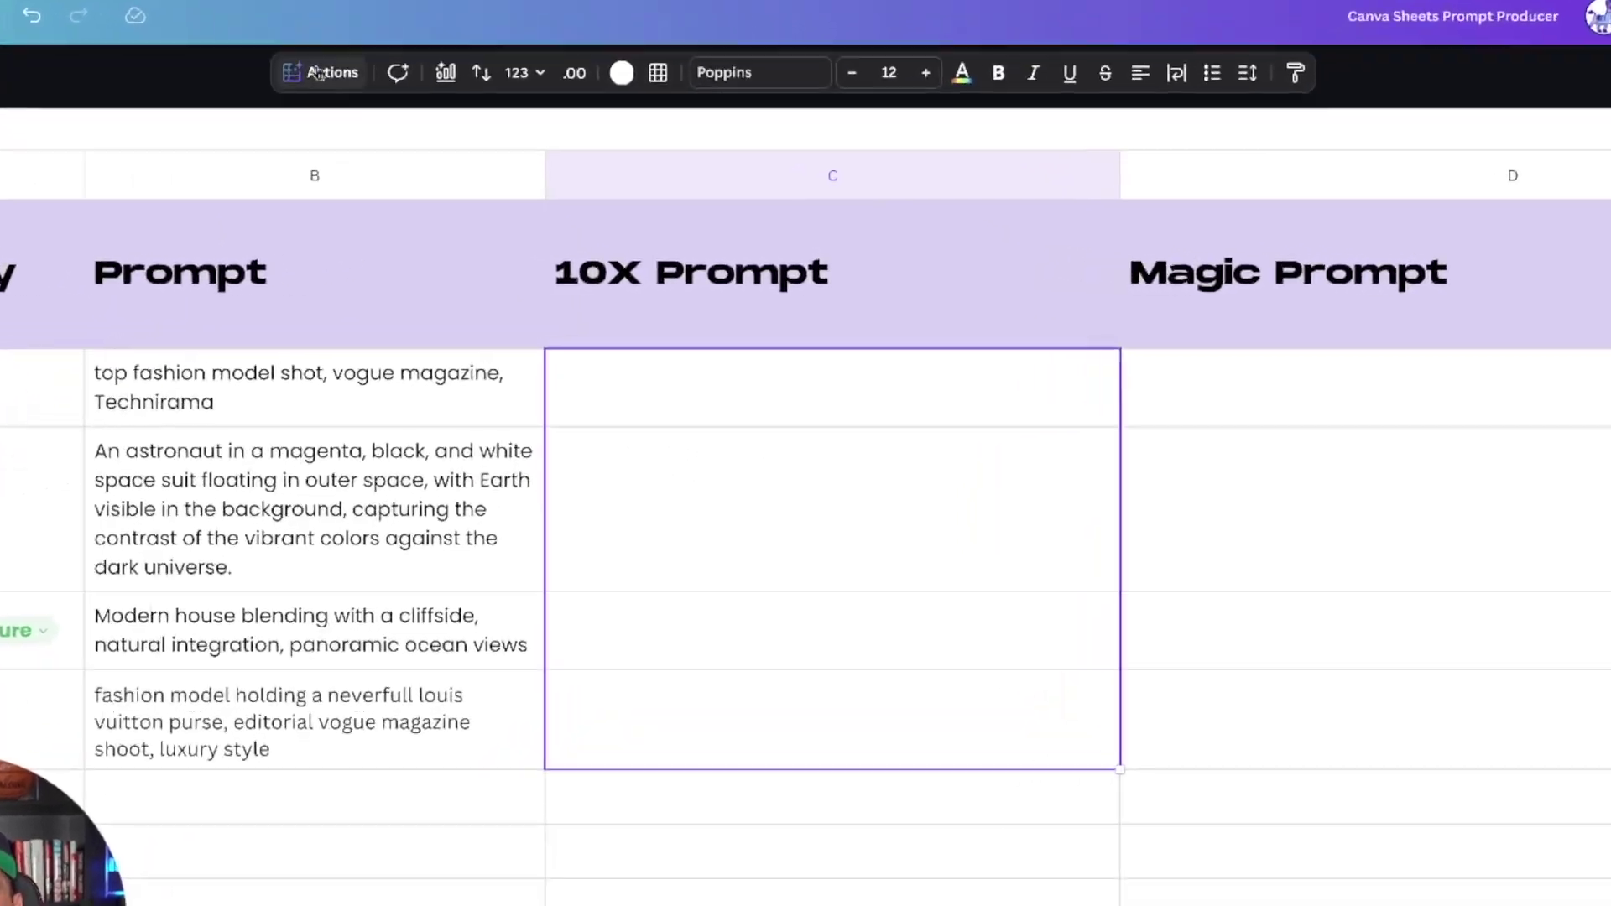
left_click(486, 127)
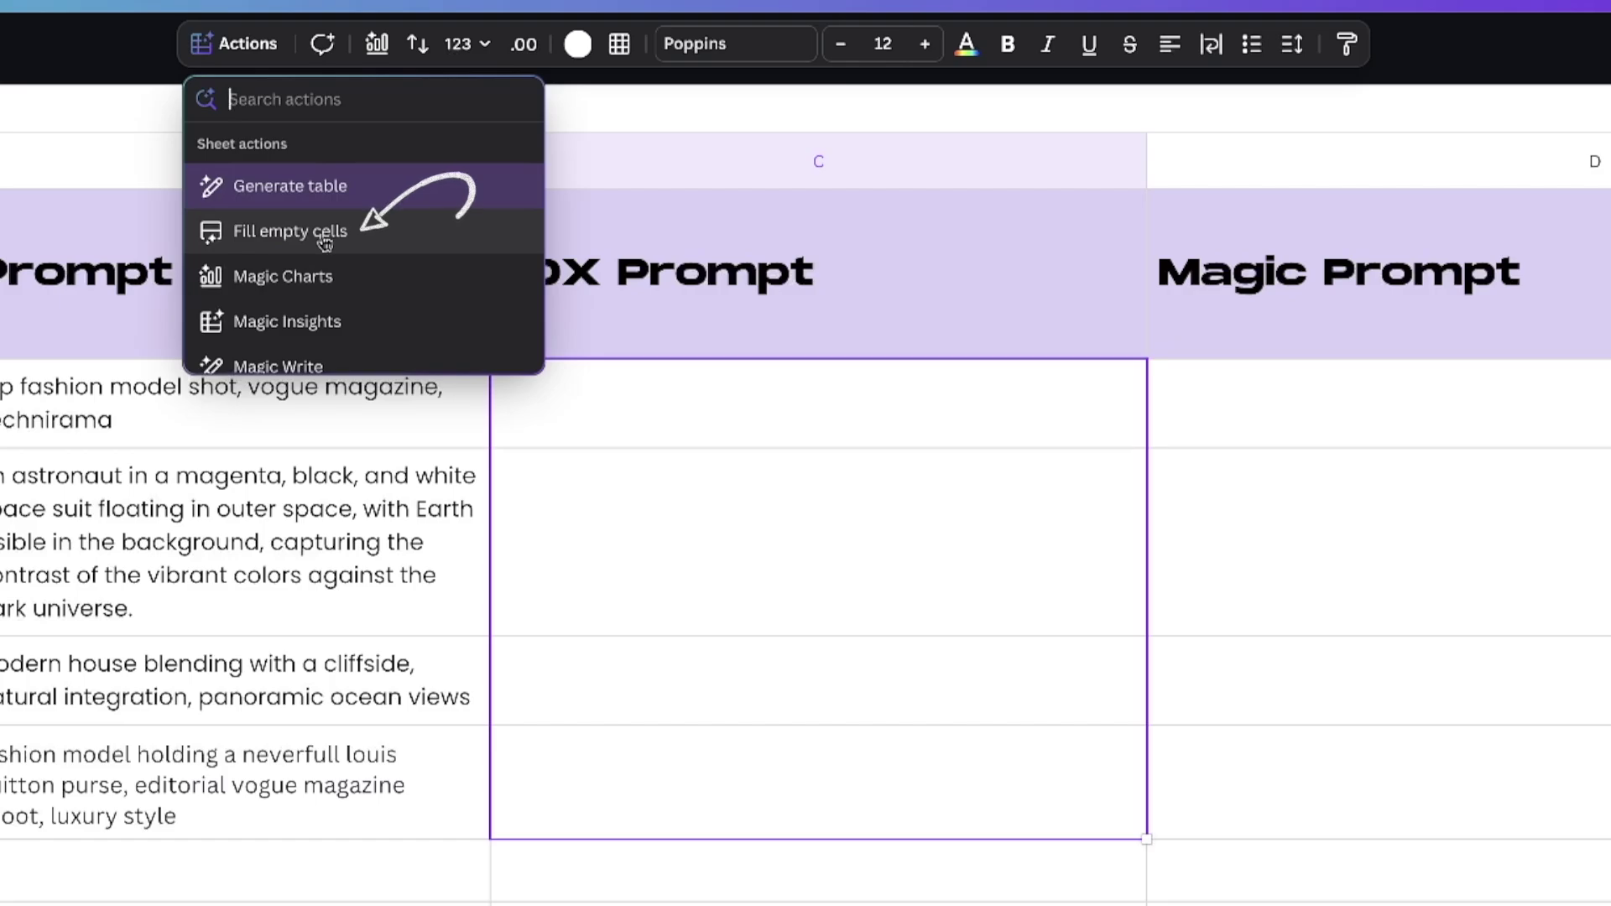
left_click(325, 242)
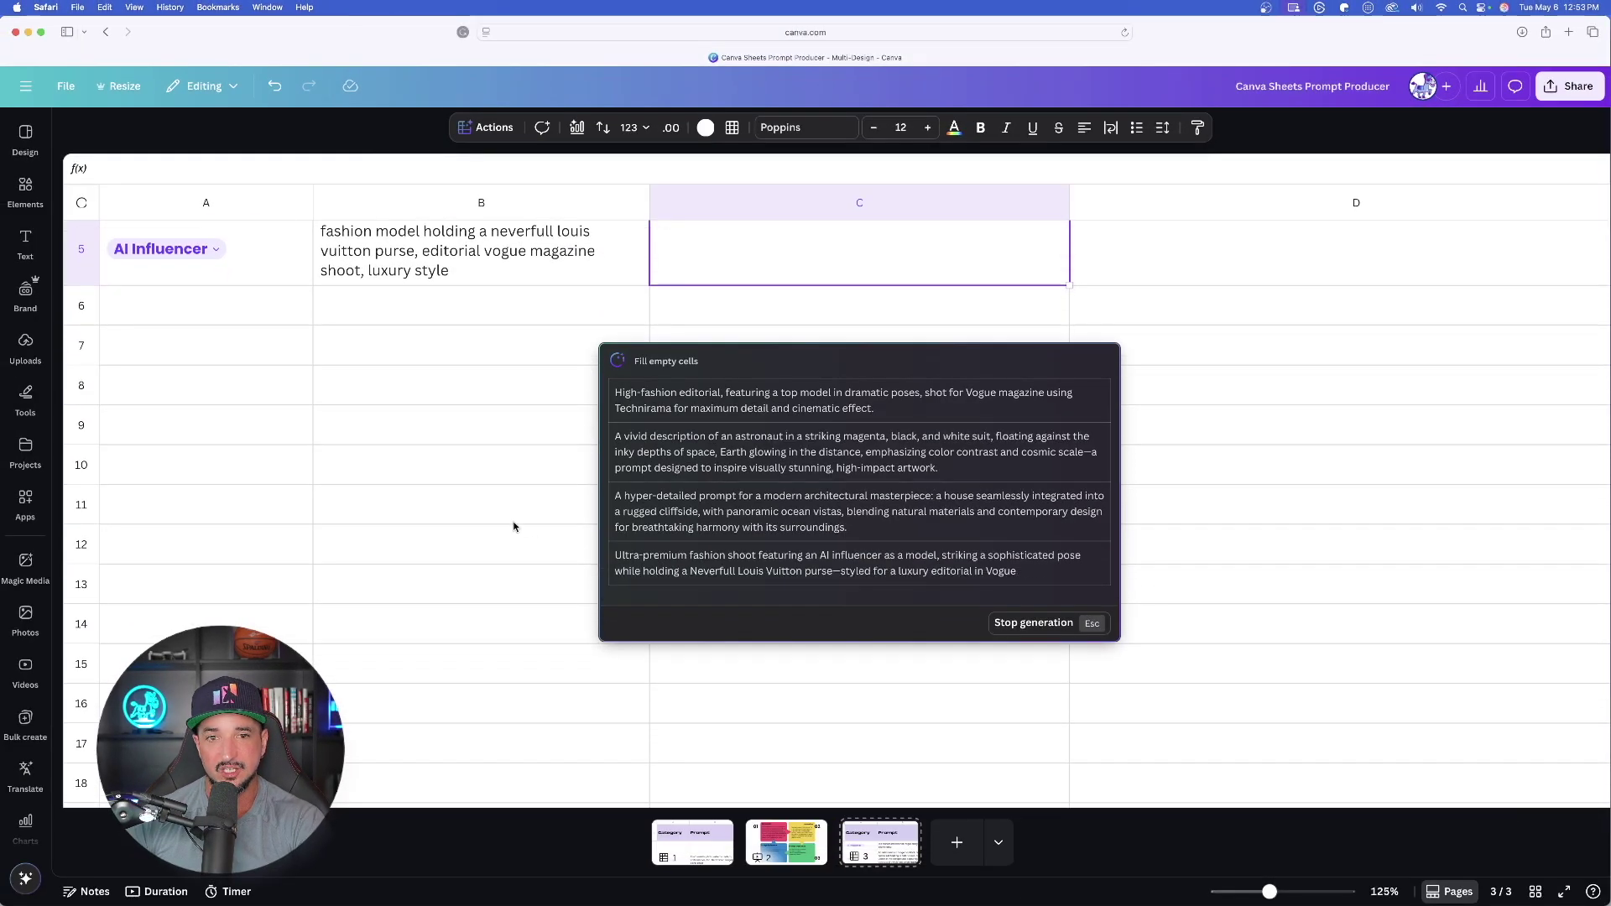
scroll(514, 467, "up", 3)
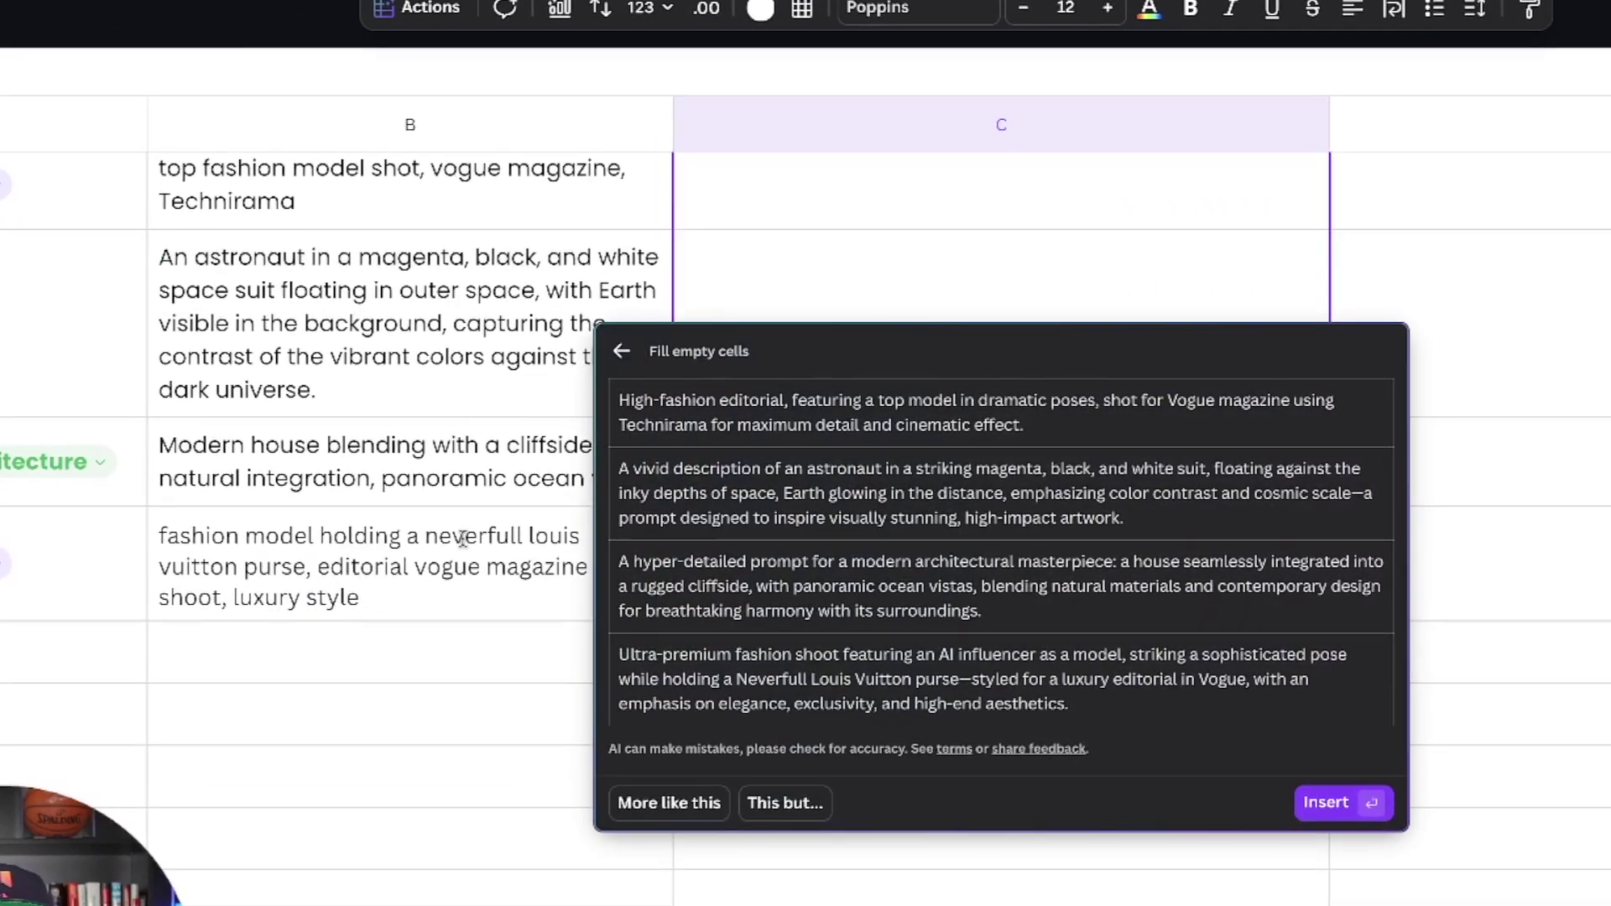
Insert the four generated prompts into 10X Prompt cells C2 to C5.
scroll(462, 538, "up", 1)
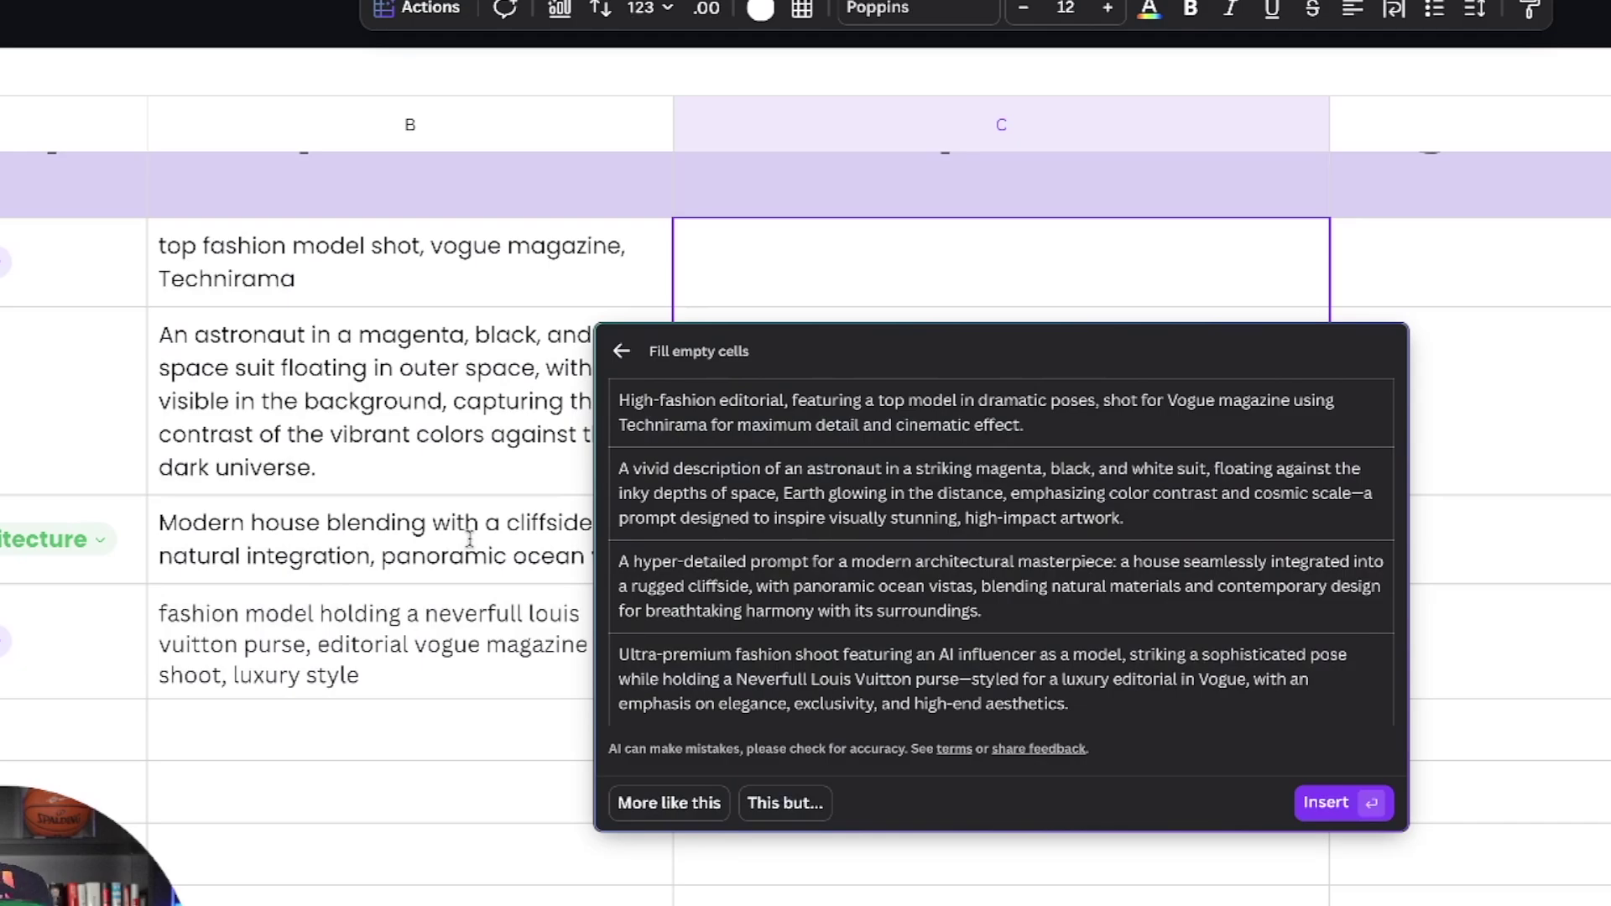
scroll(481, 361, "up", 1)
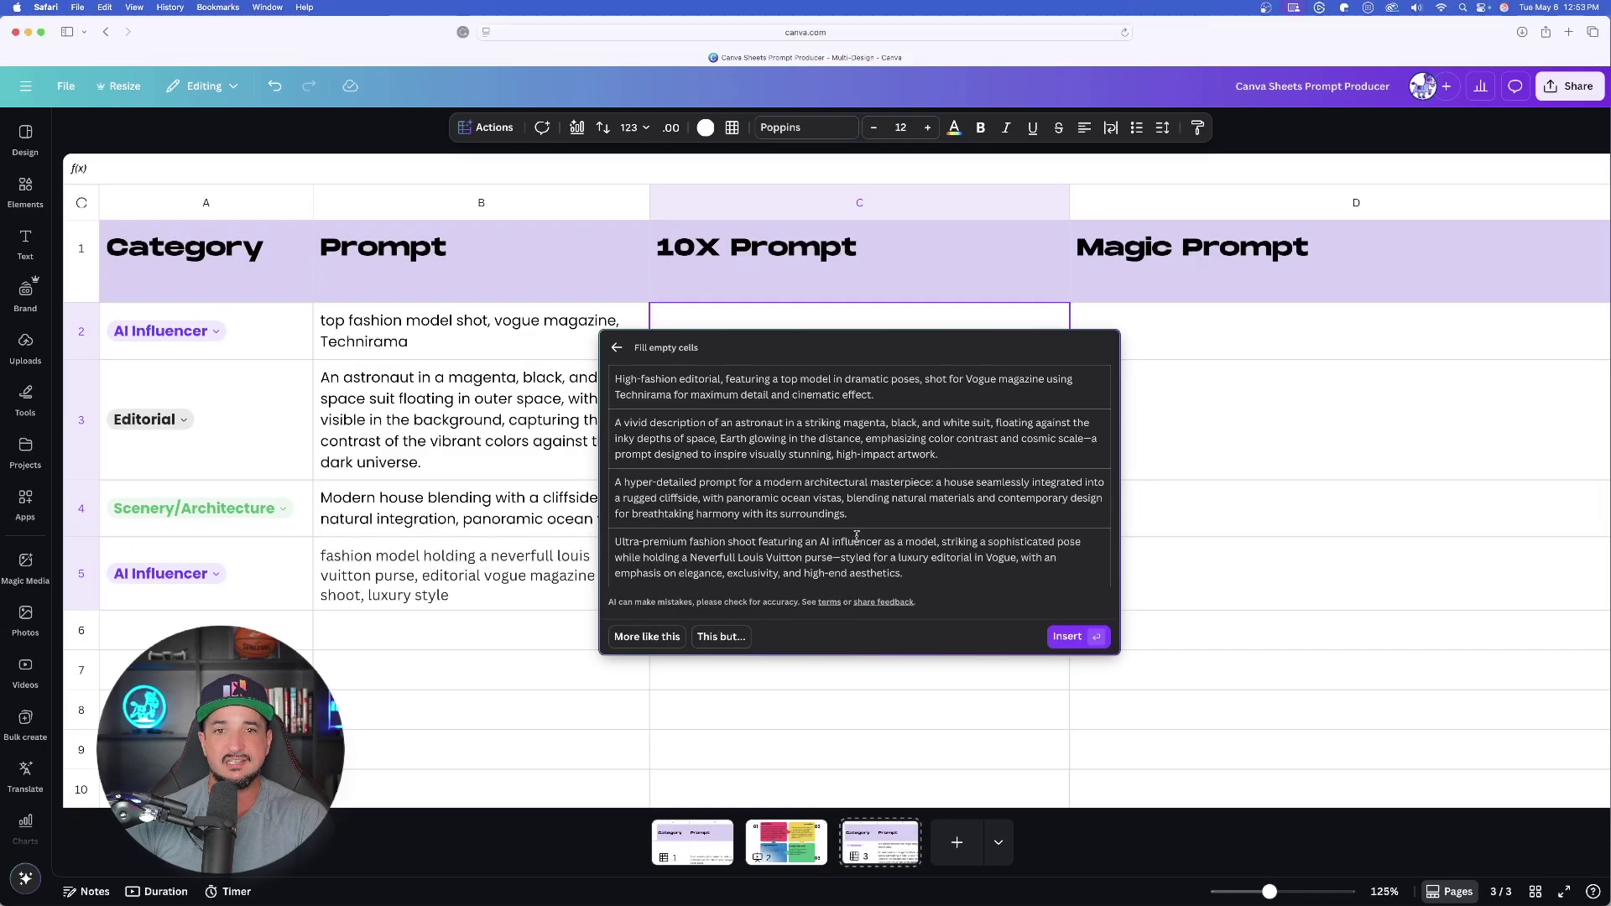
left_click(1070, 640)
scroll(327, 417, "down", 2)
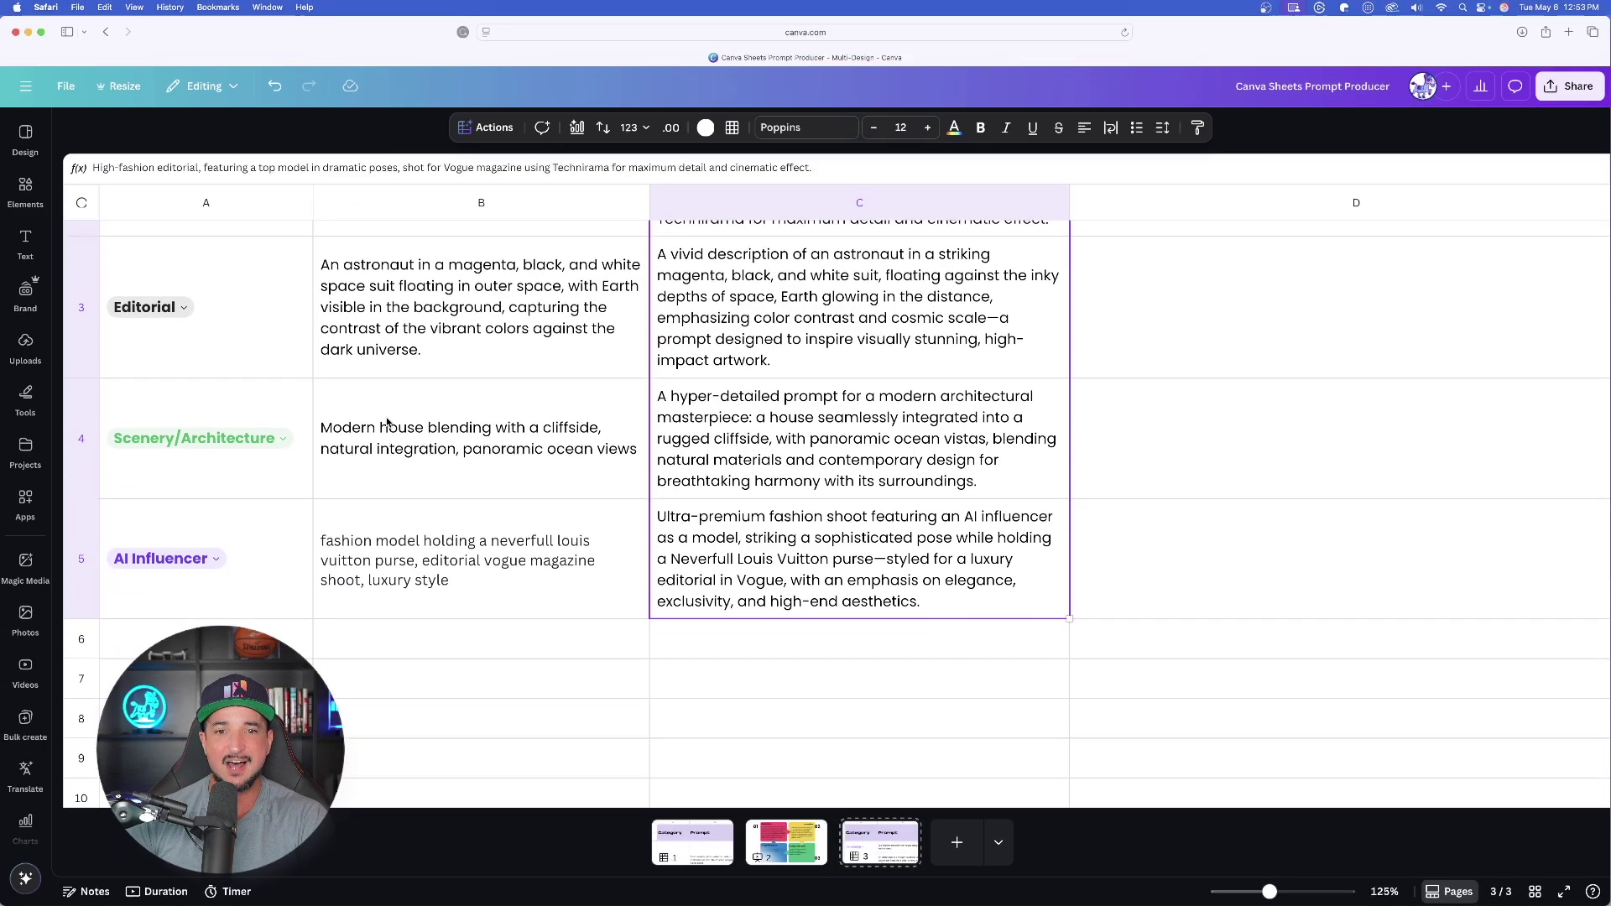
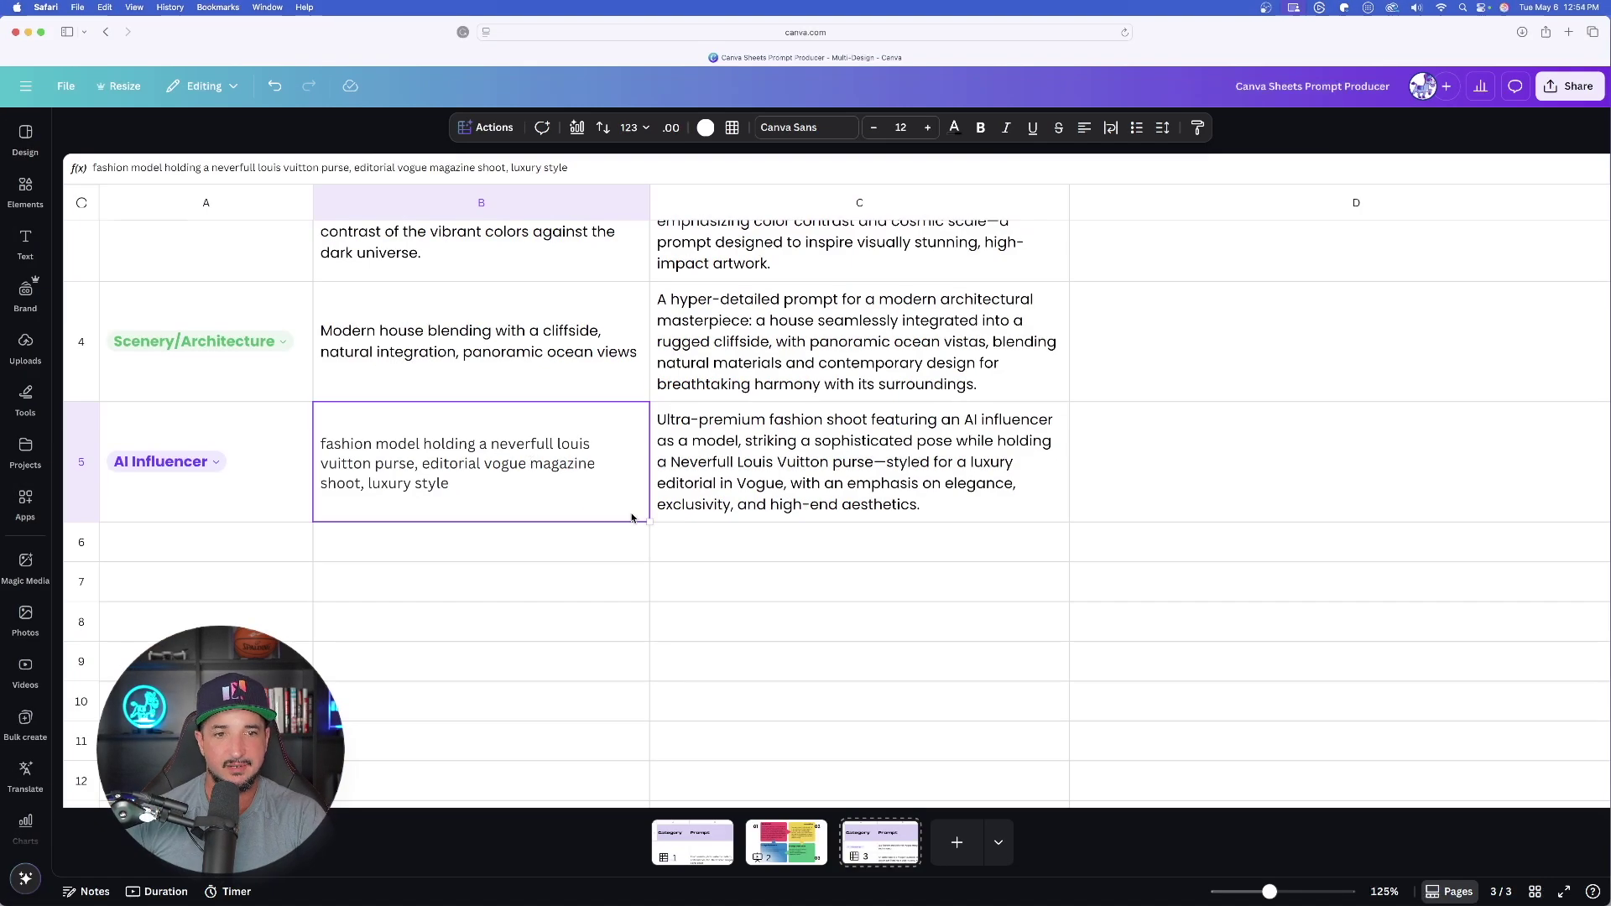
Fill row 6 with copies of row 5's basic prompt and AI Influencer category.
left_click_drag(649, 539, 644, 544)
left_click(532, 615)
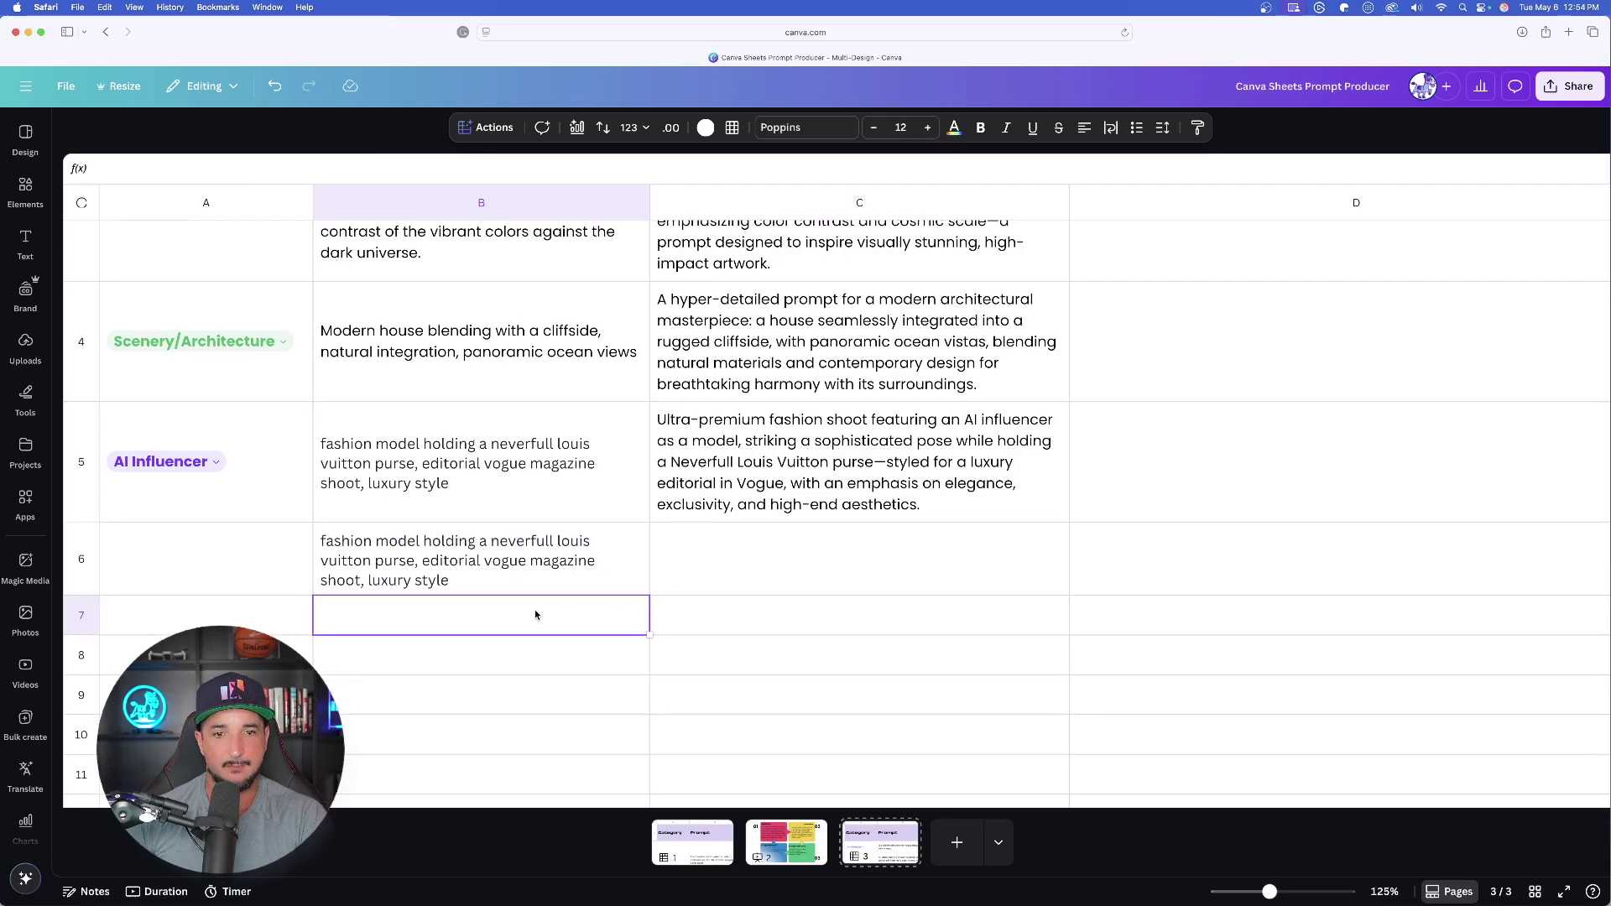
left_click(836, 607)
left_click(193, 507)
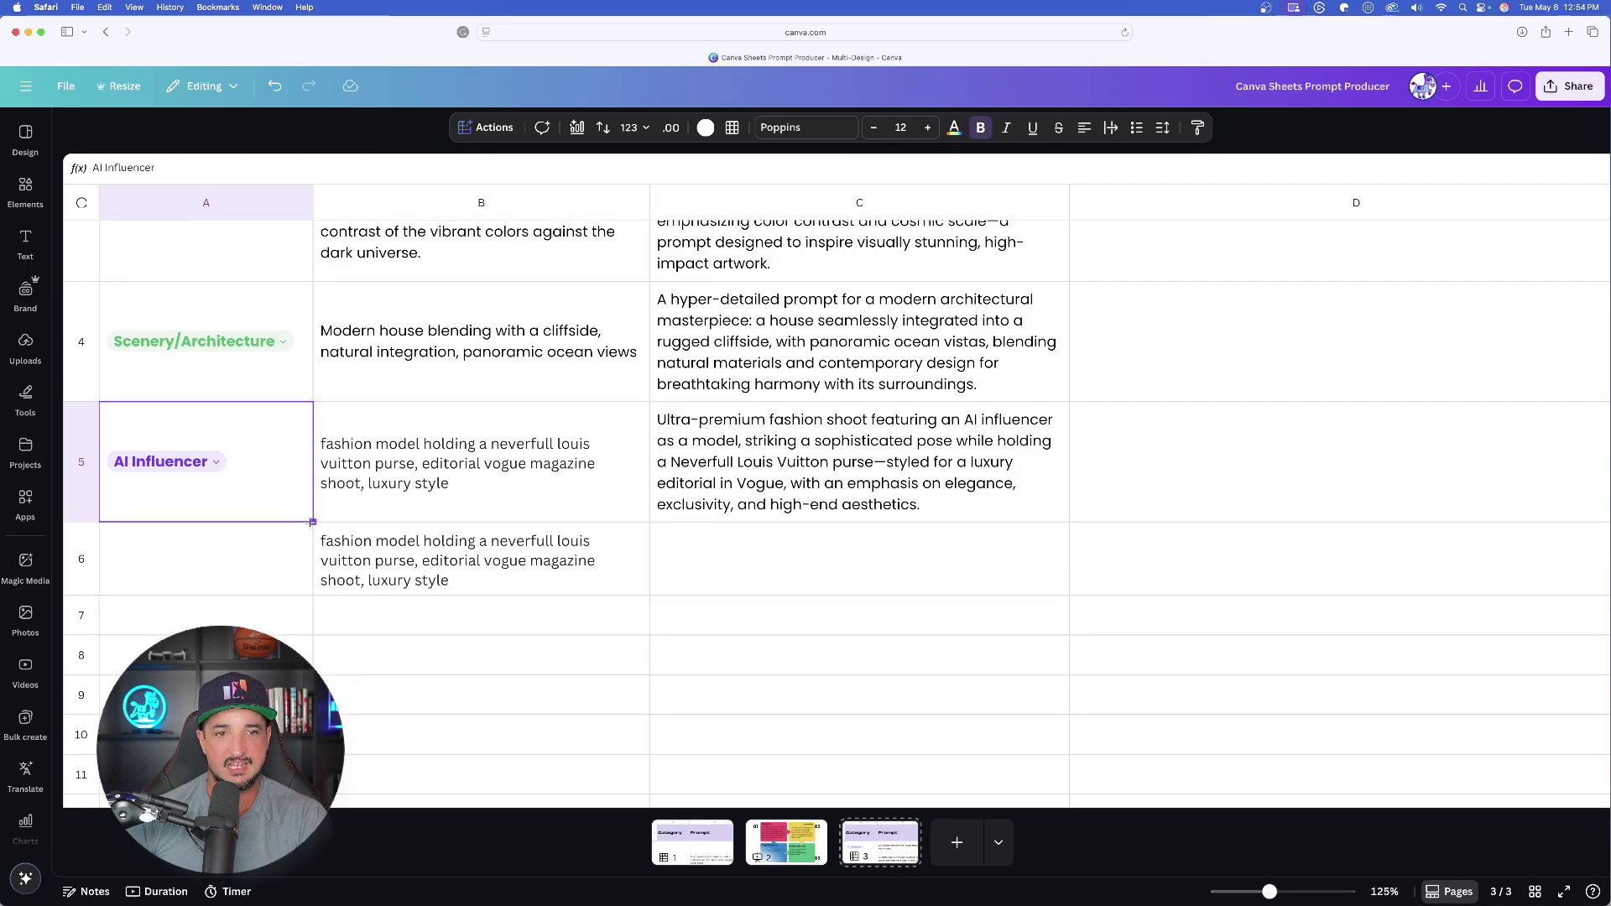
left_click_drag(312, 521, 307, 556)
left_click(429, 557)
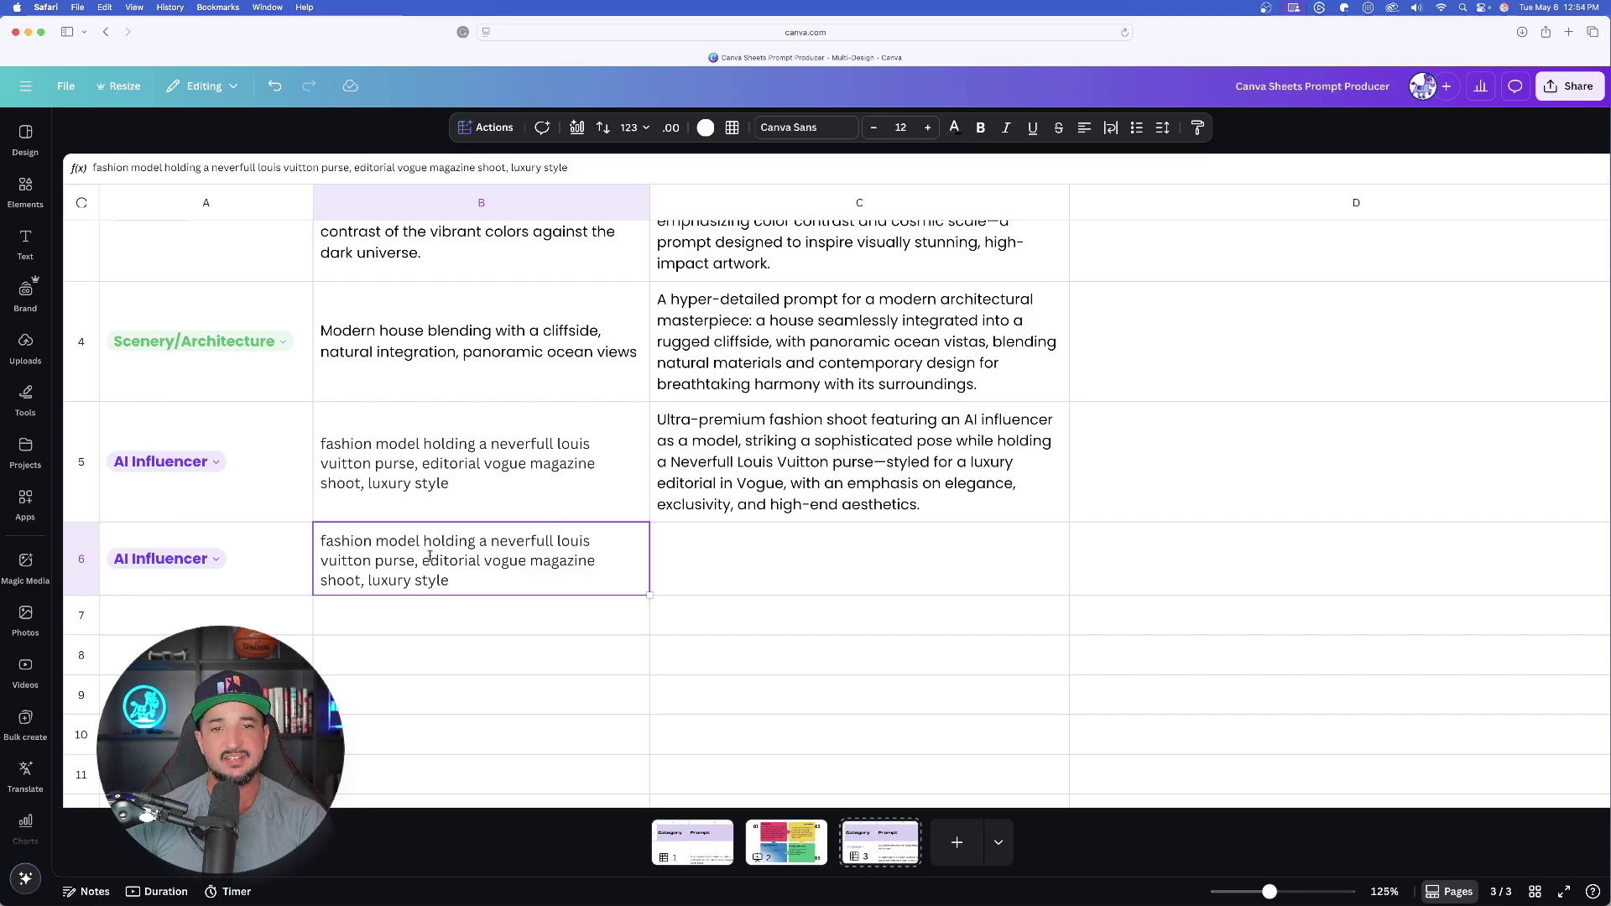
Generate an enhanced prompt for cell C6 with Fill empty cells and request another similar version.
left_click(802, 562)
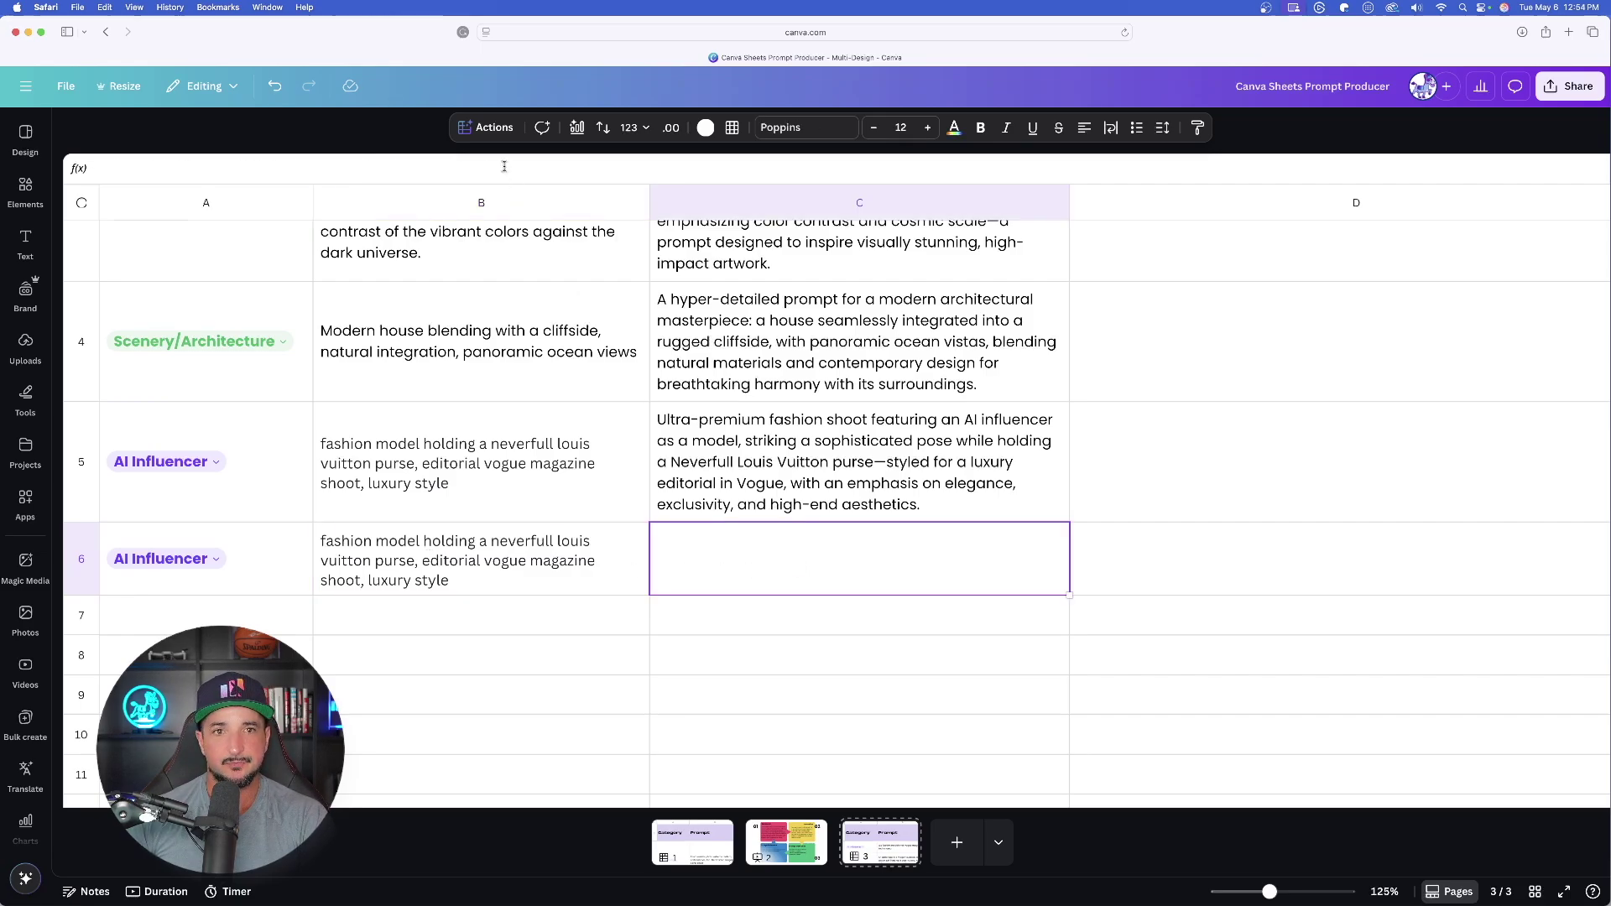
left_click(491, 127)
left_click(527, 250)
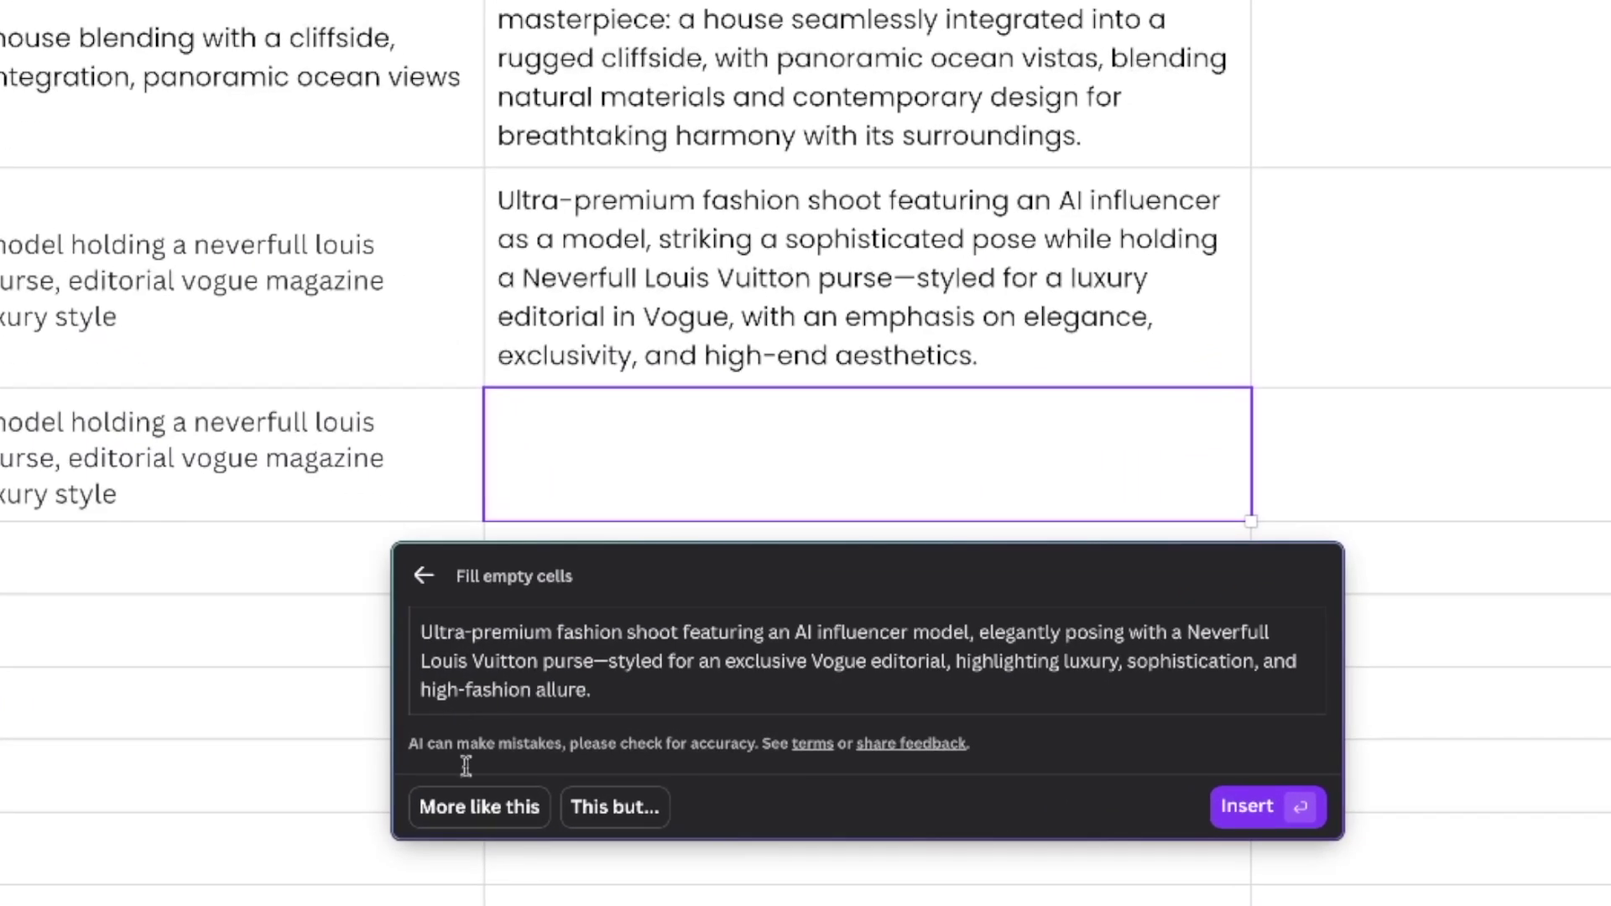
left_click(466, 808)
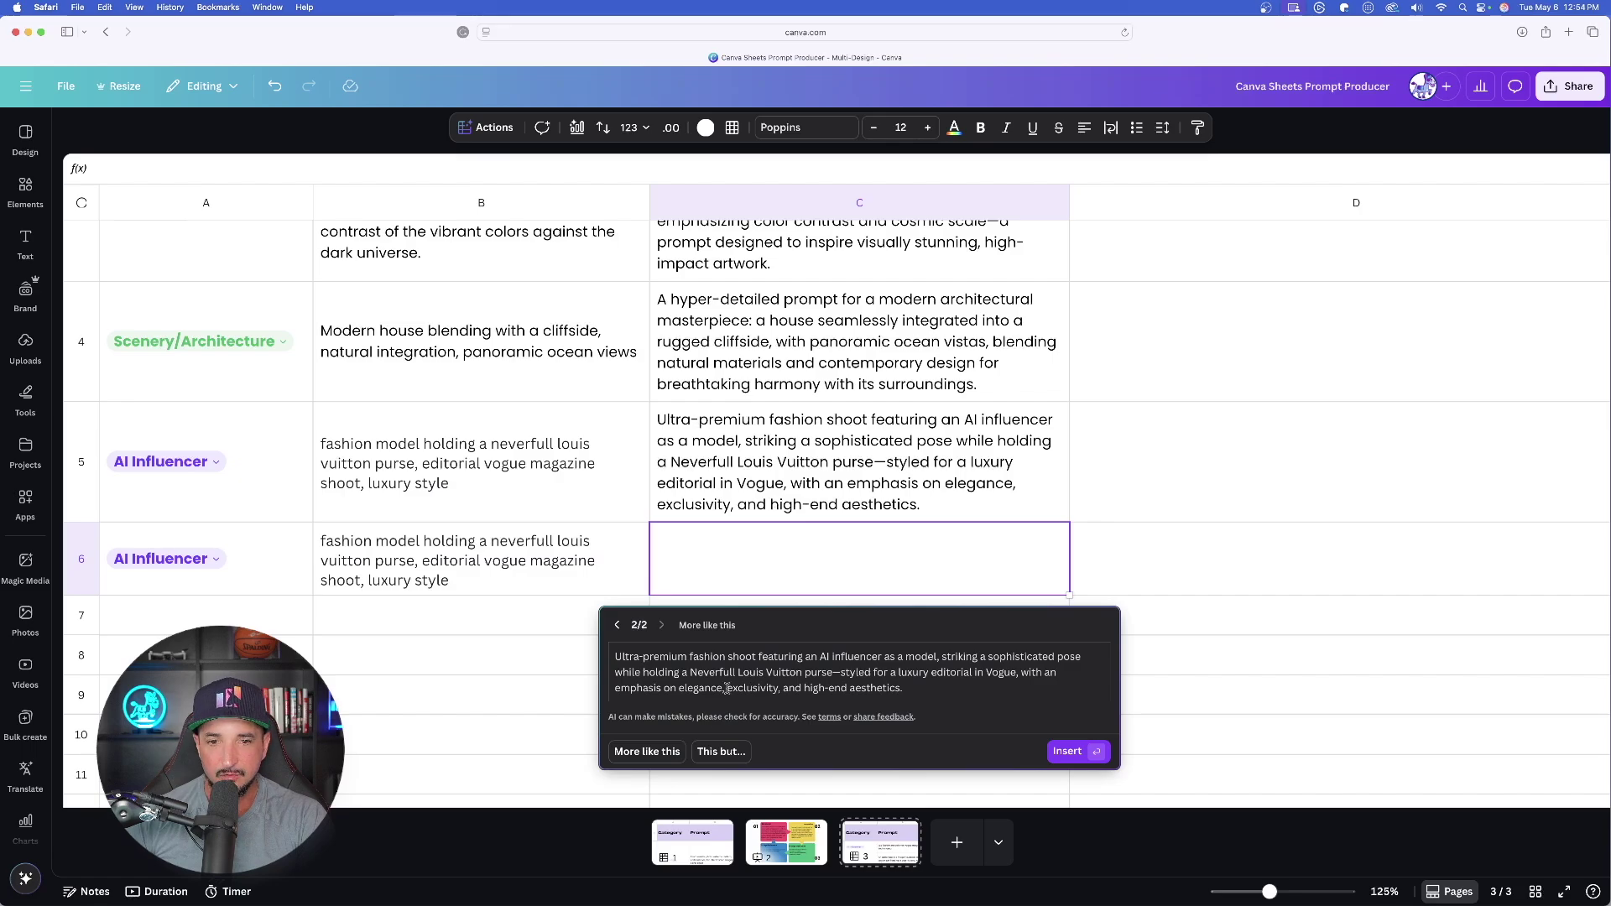
Refine the C6 suggestion with "instead of a Louis Vuitton purse, change it to Dior" and insert the result.
left_click(720, 759)
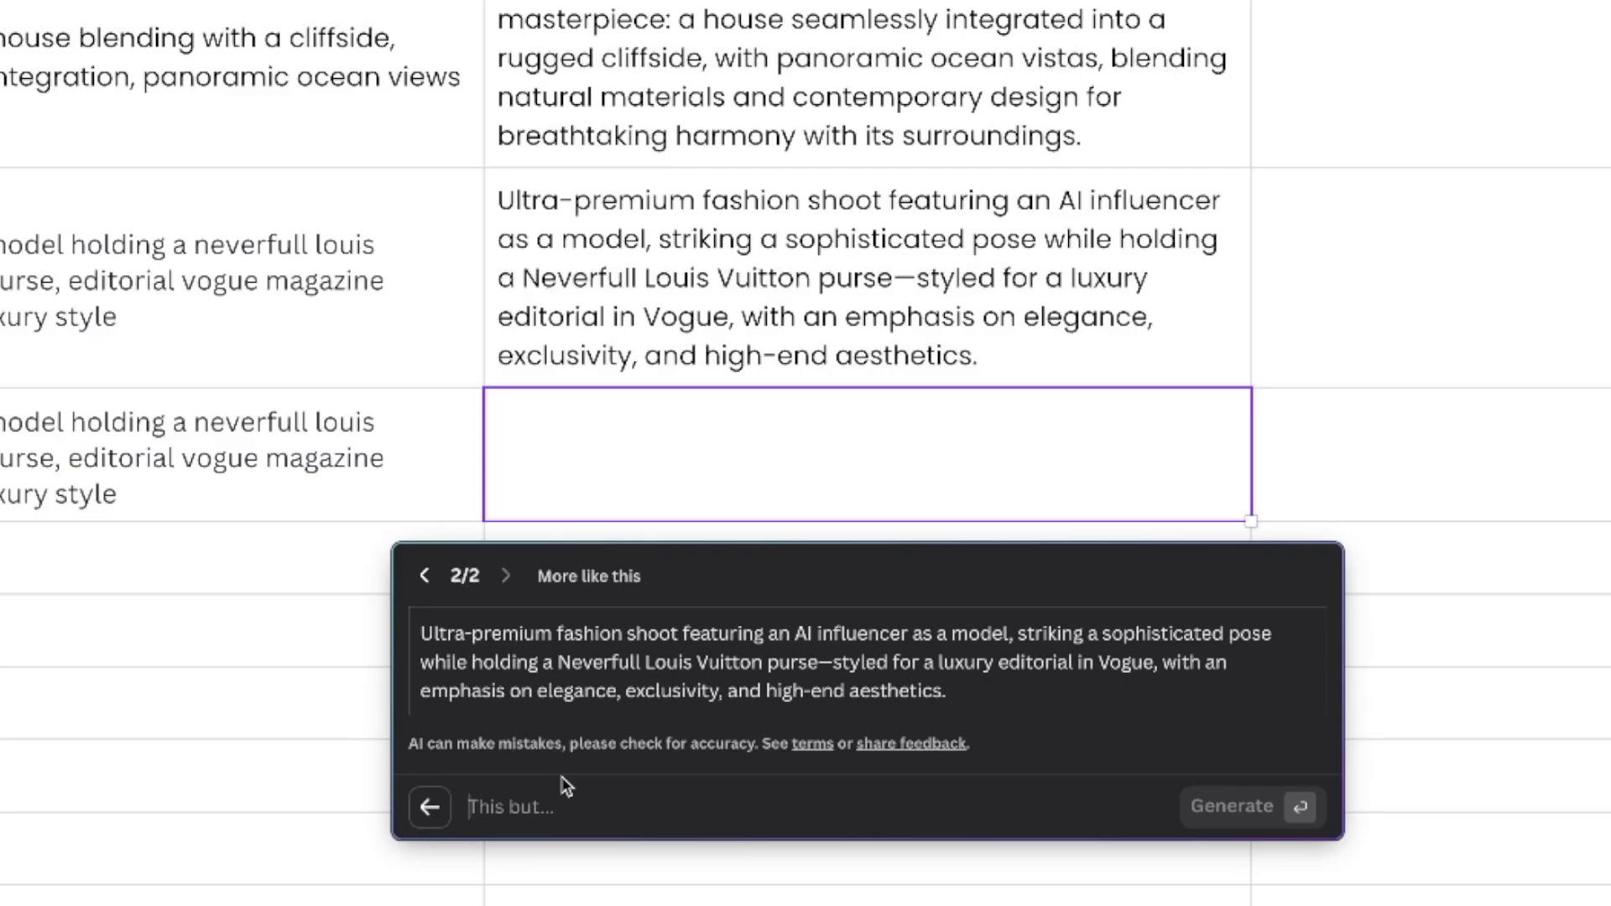
type("instead of a Louis Vuitton purse, change it to Dior")
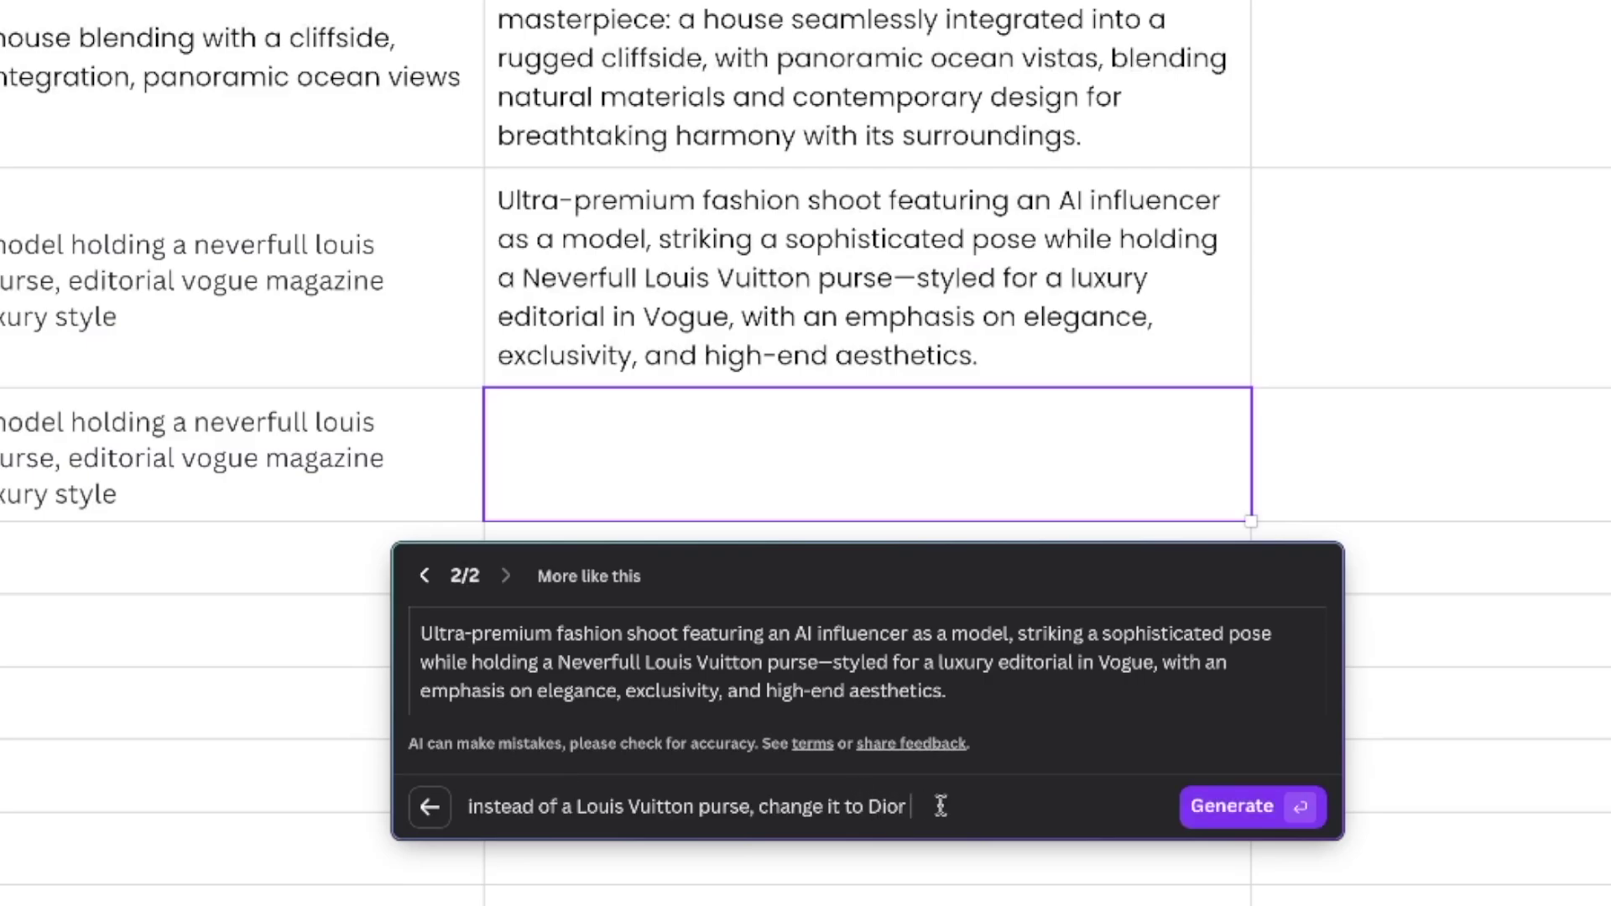
left_click(1275, 820)
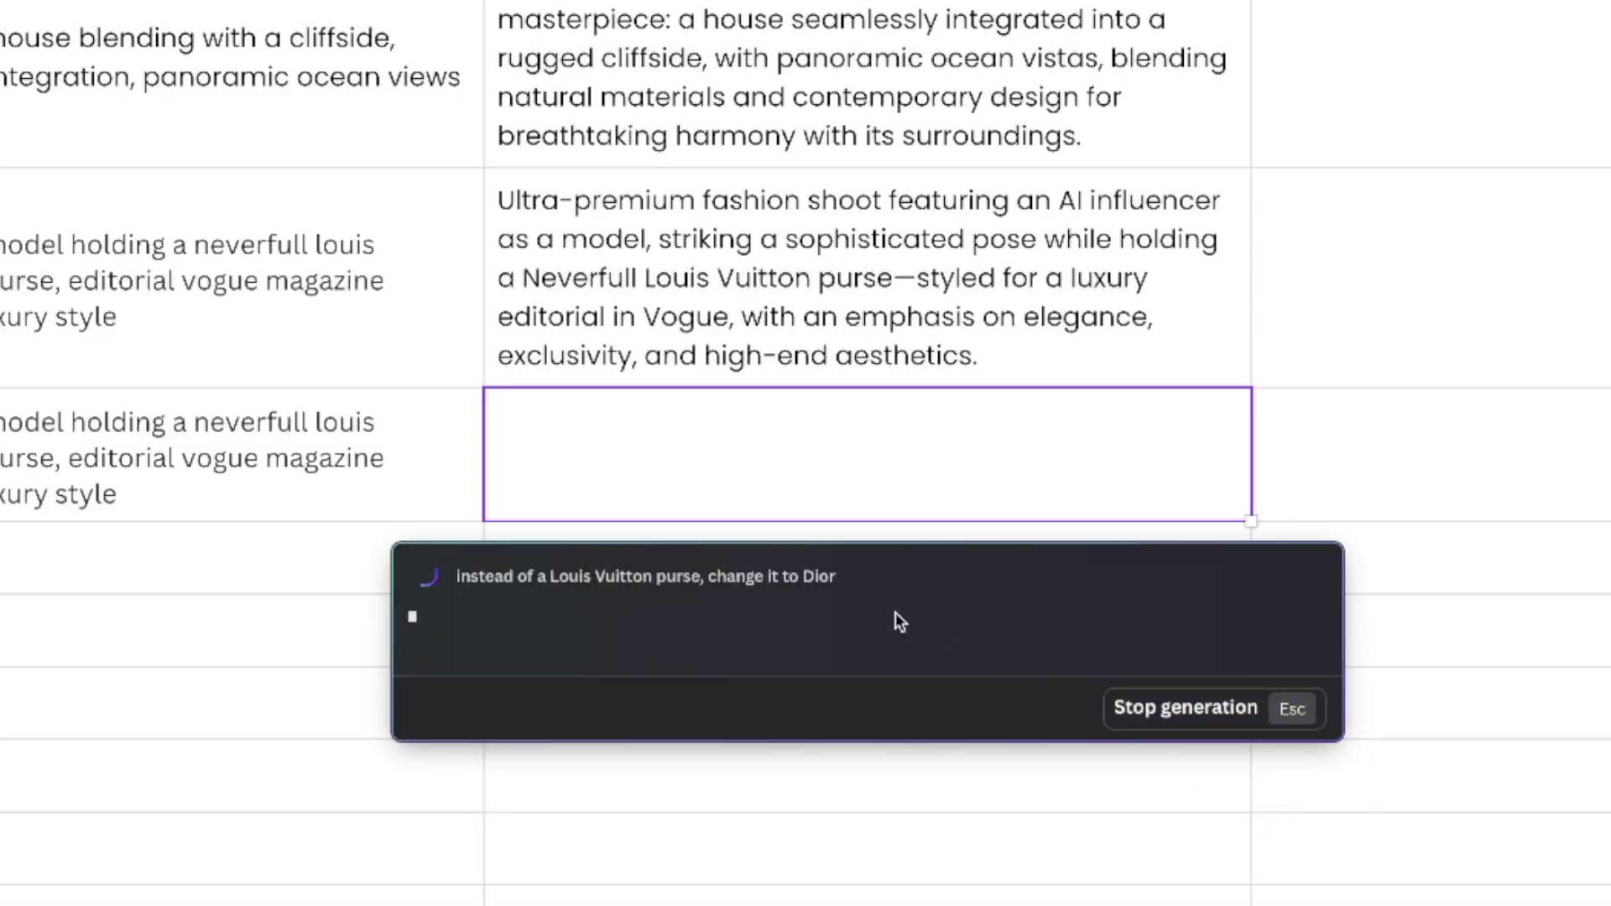
left_click_drag(644, 663, 760, 663)
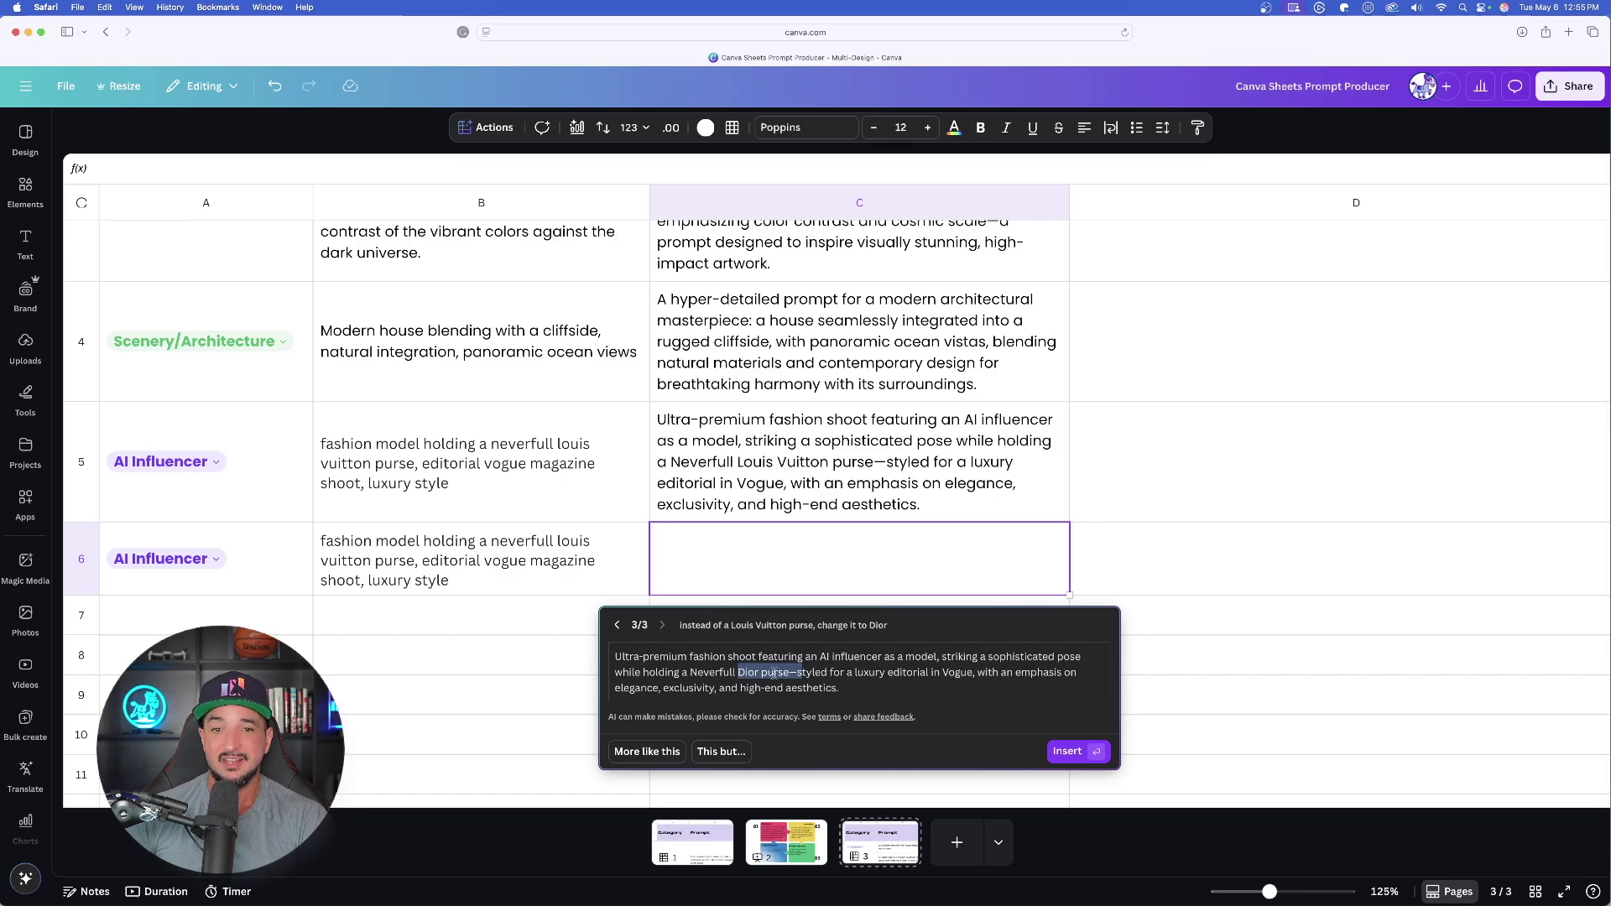
left_click(746, 688)
key("Return")
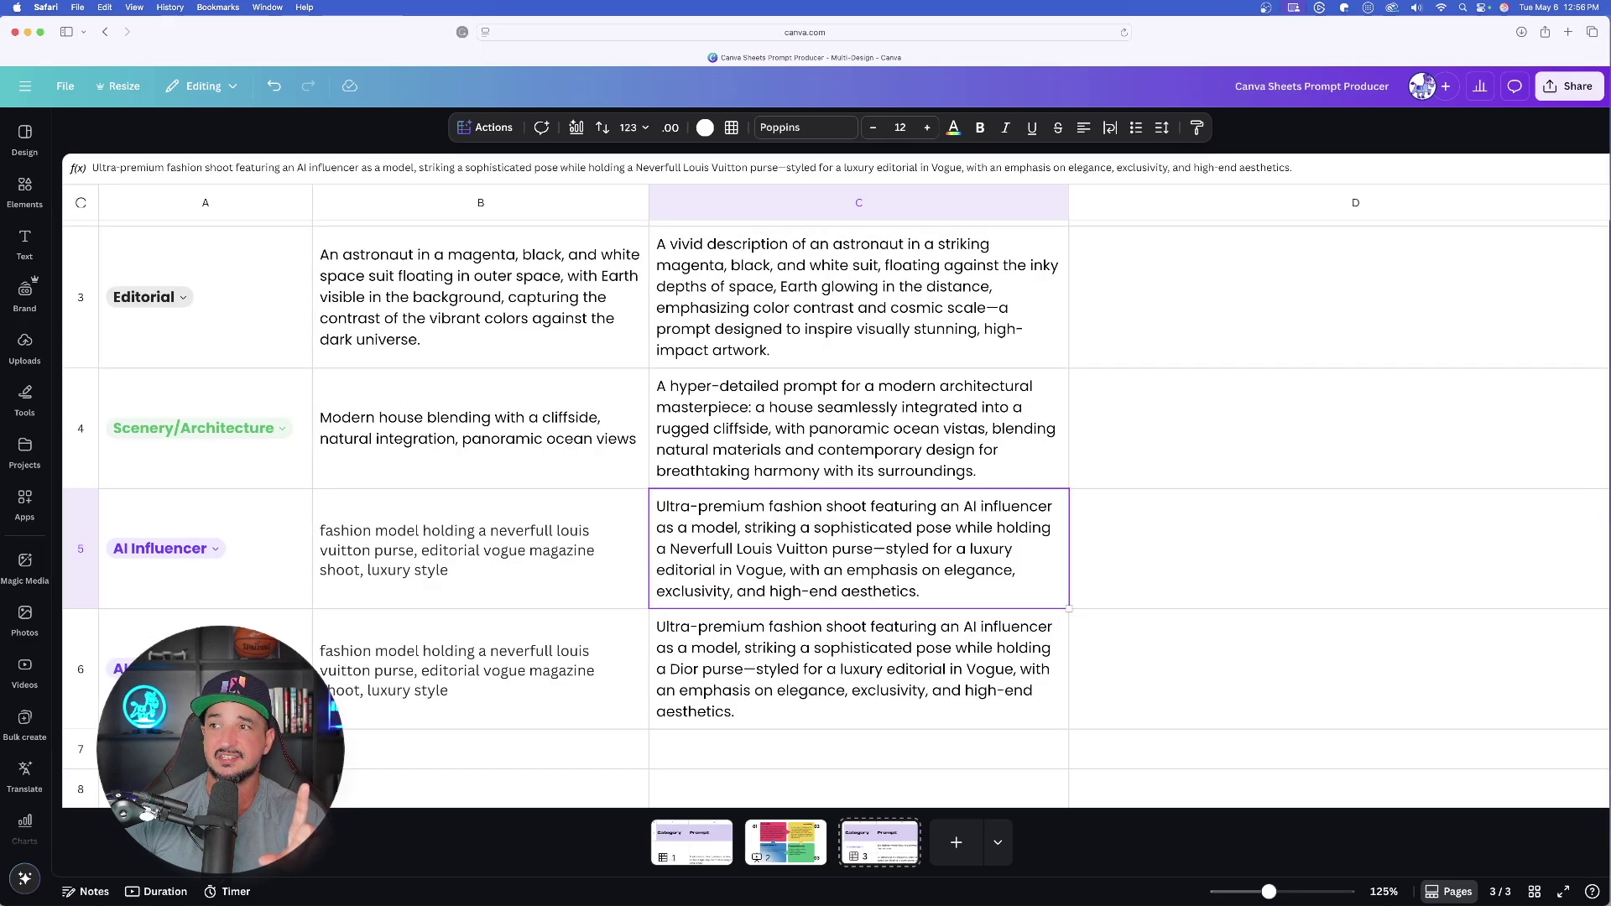
Switch to the Airtable Prompt Portal and copy the last five prompts of the Fantasy table, starting with "Photographed using a Sony A1".
key("super+grave")
left_click_drag(317, 42, 343, 42)
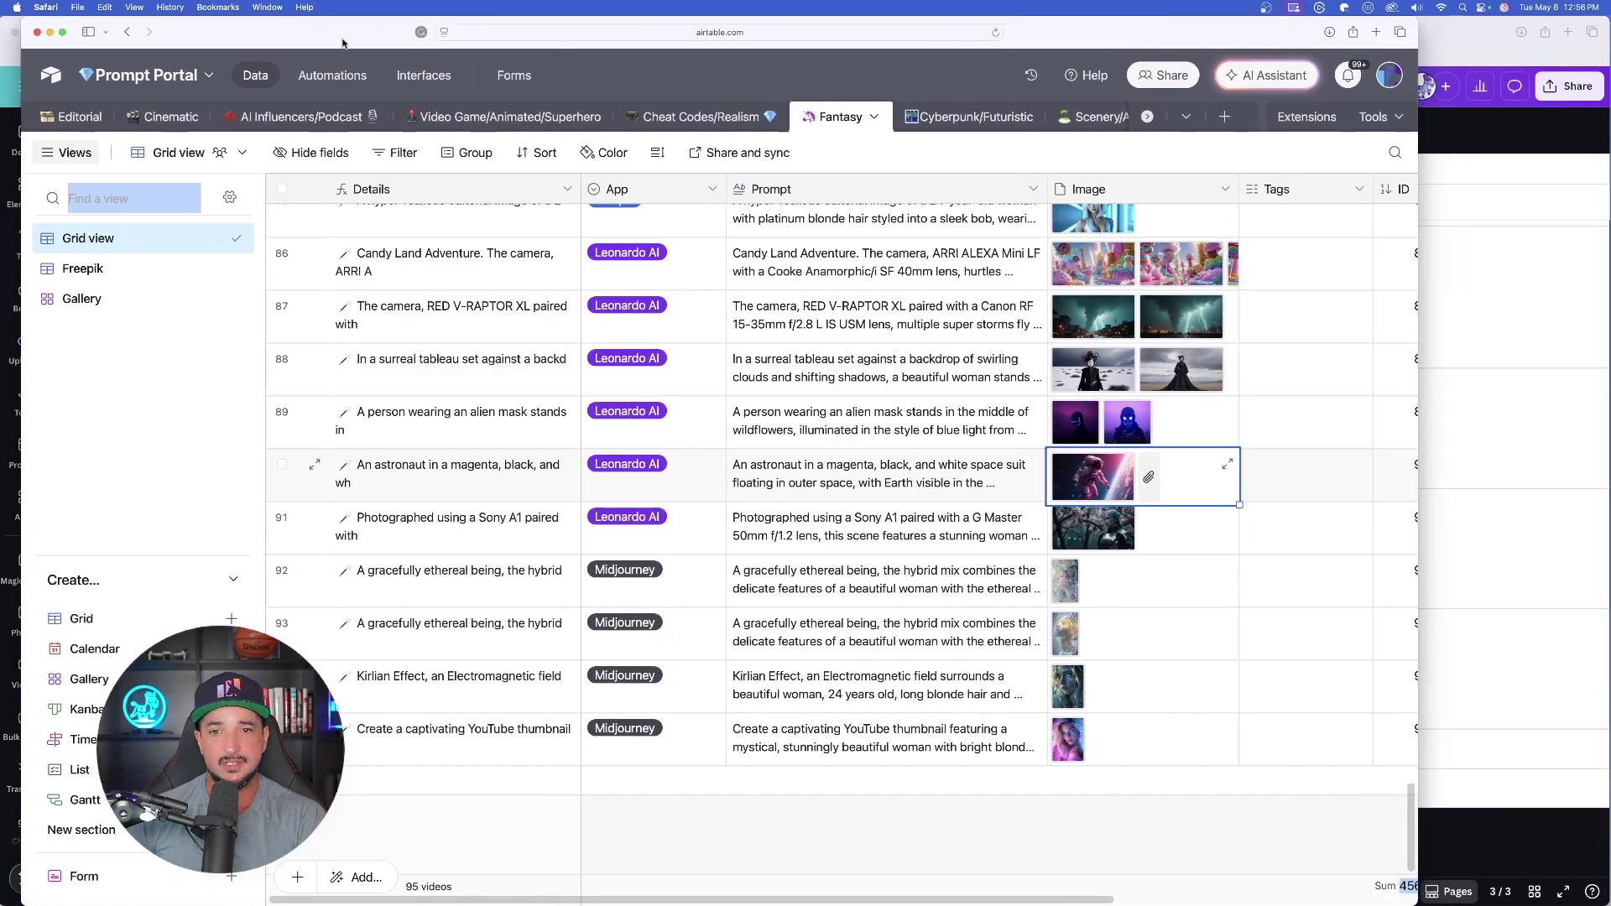
left_click(832, 529)
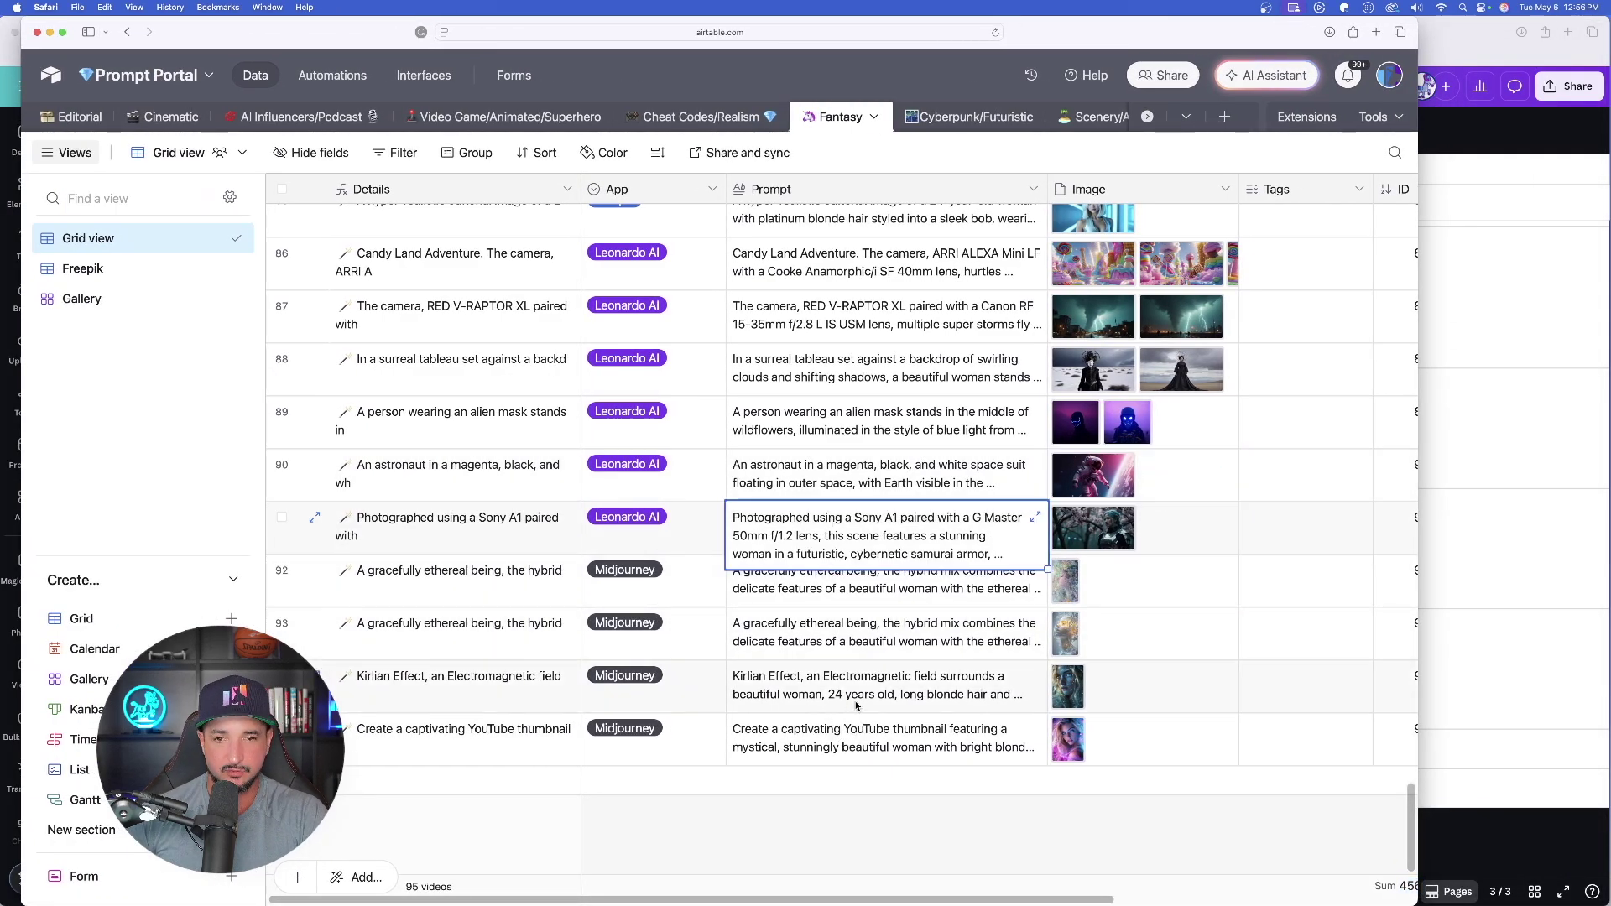
left_click(858, 734, "shift")
key("super+c")
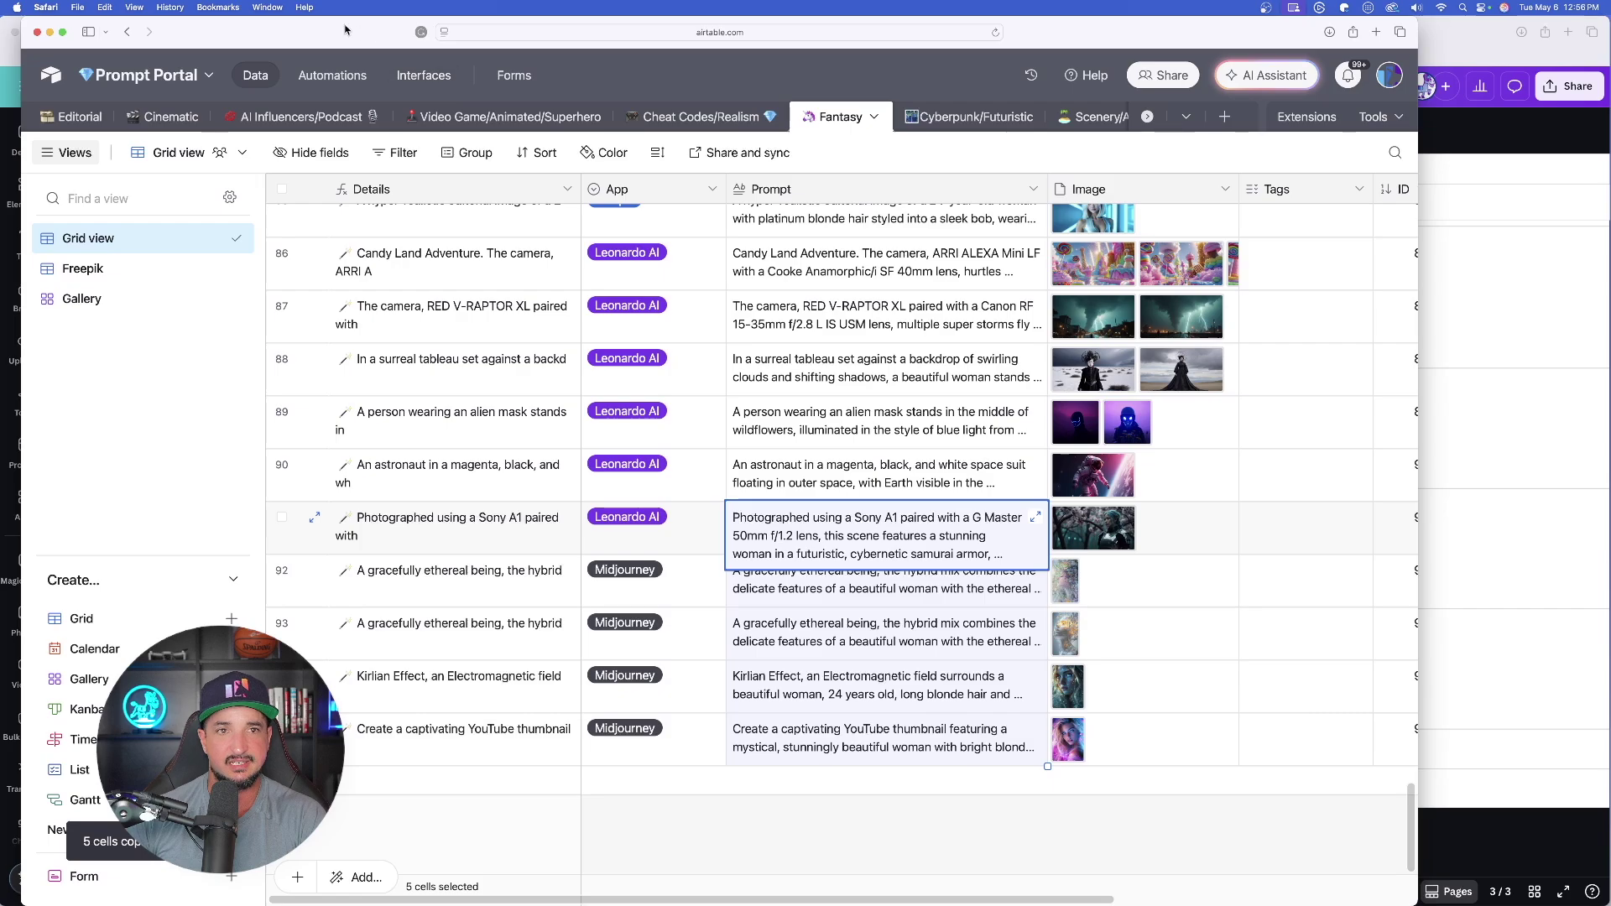
Return to the Canva sheet and paste the five copied prompts into cells B7 to B11.
key("super+grave")
scroll(310, 587, "down", 5)
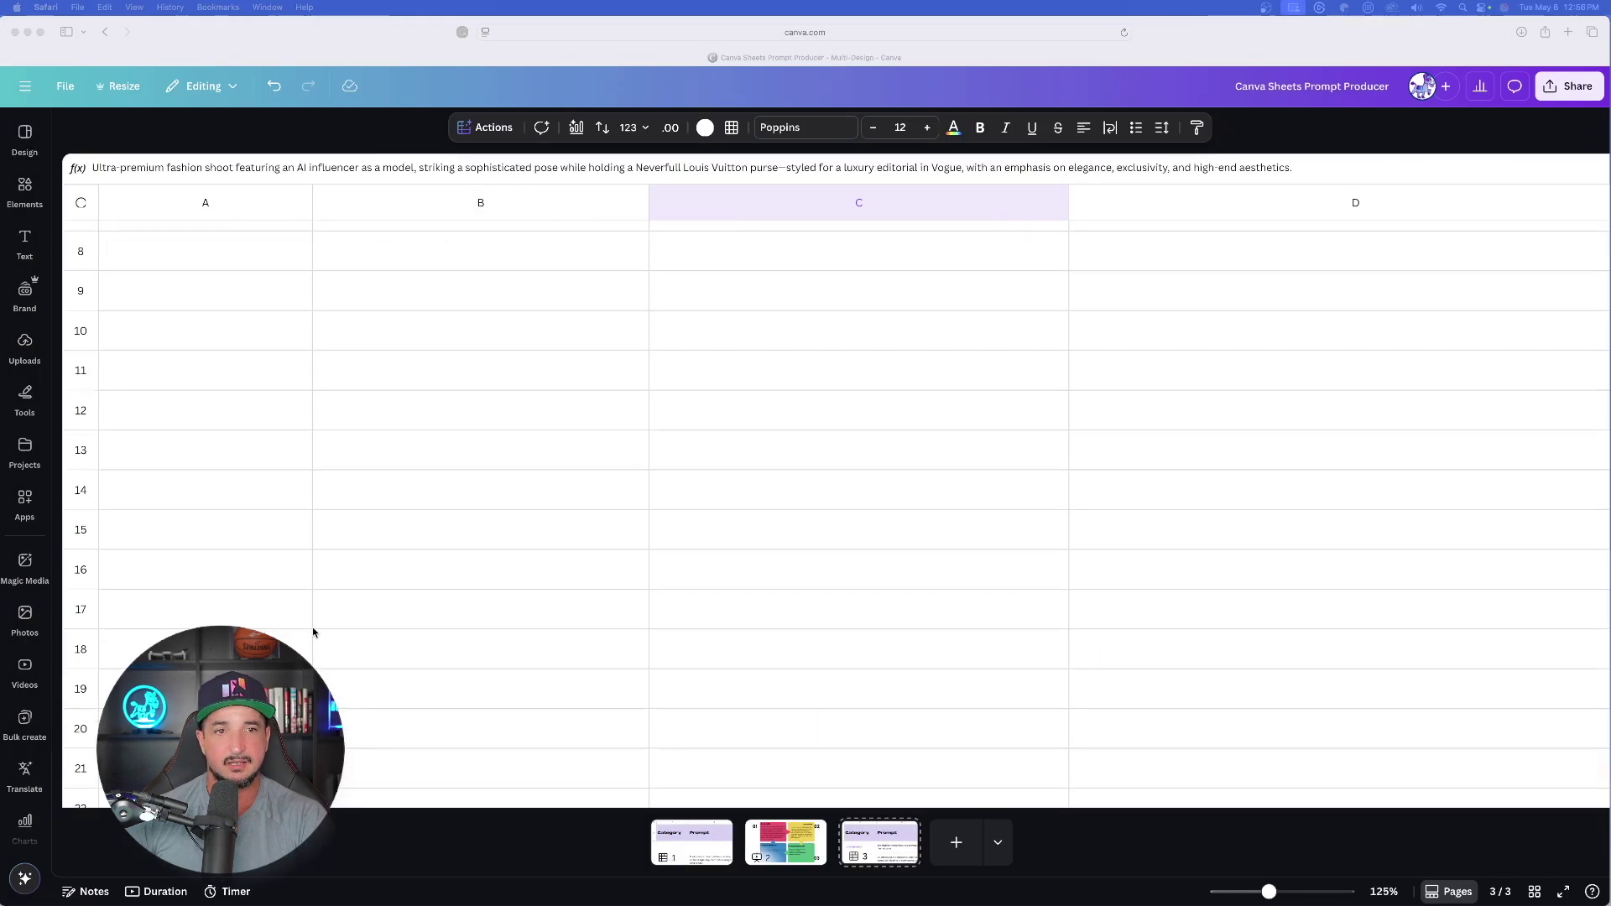
left_click(402, 453)
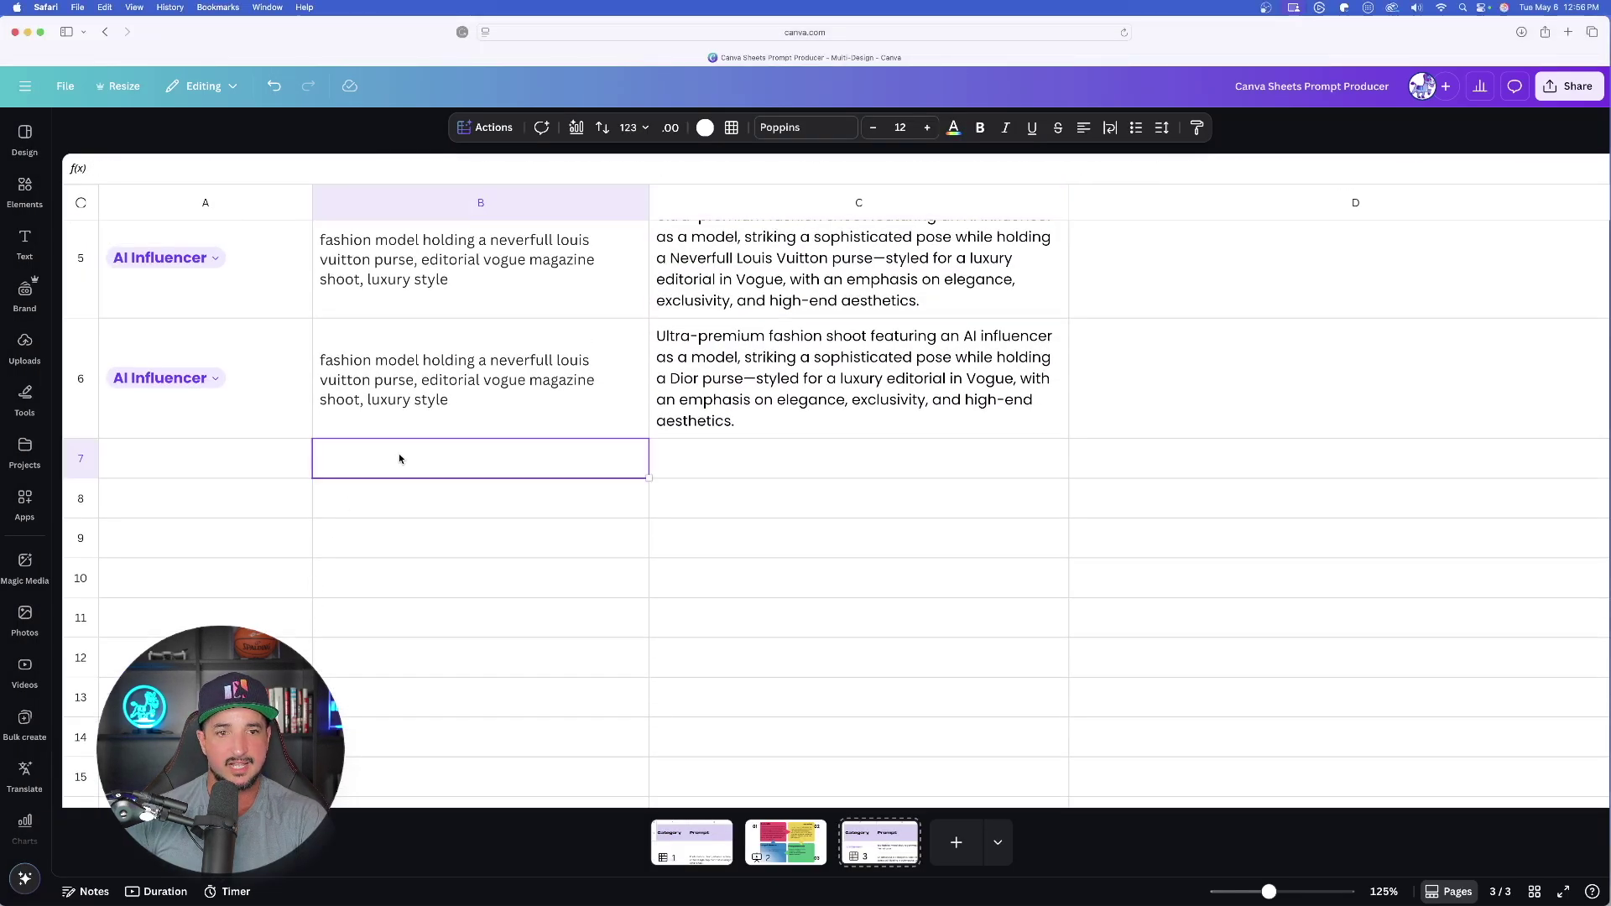
key("super+v")
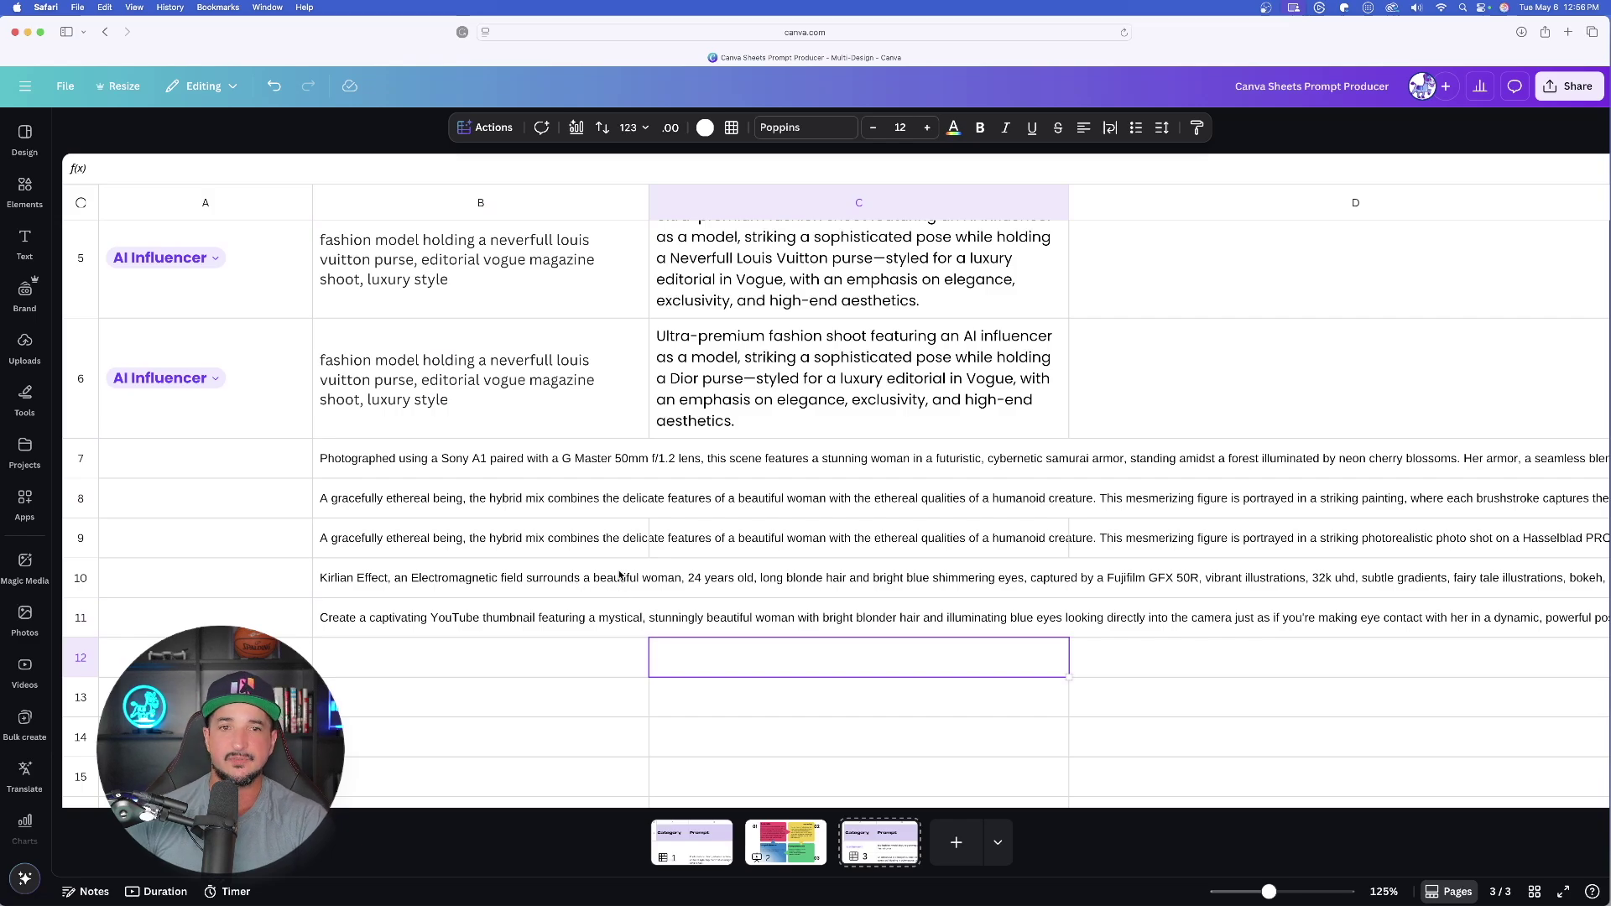
scroll(553, 533, "right", 7)
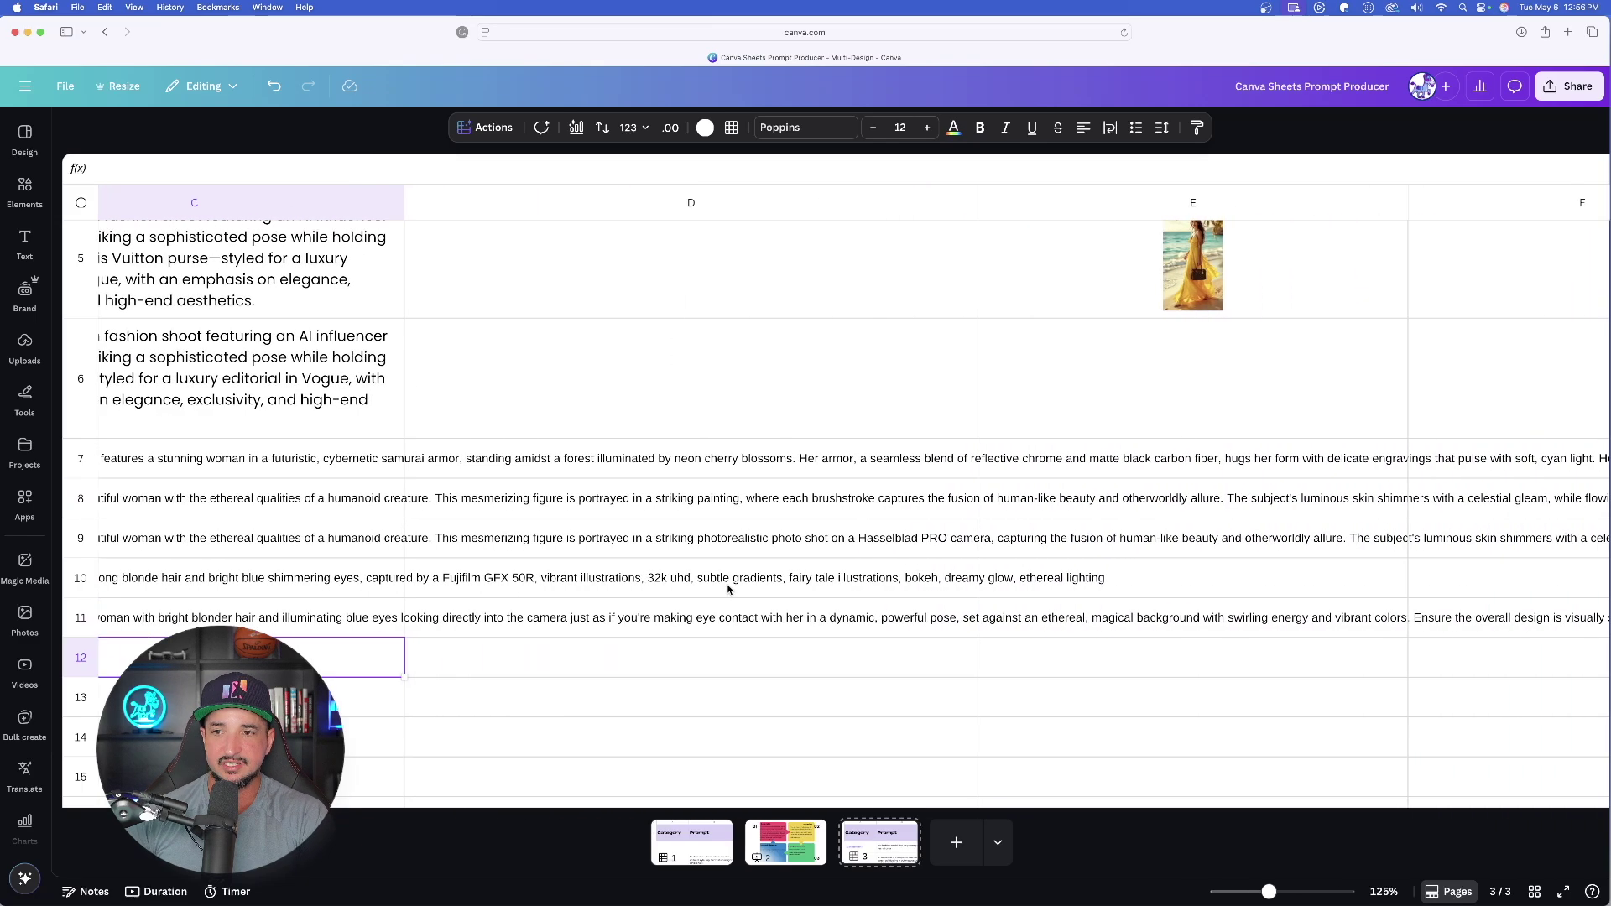
scroll(541, 581, "left", 6)
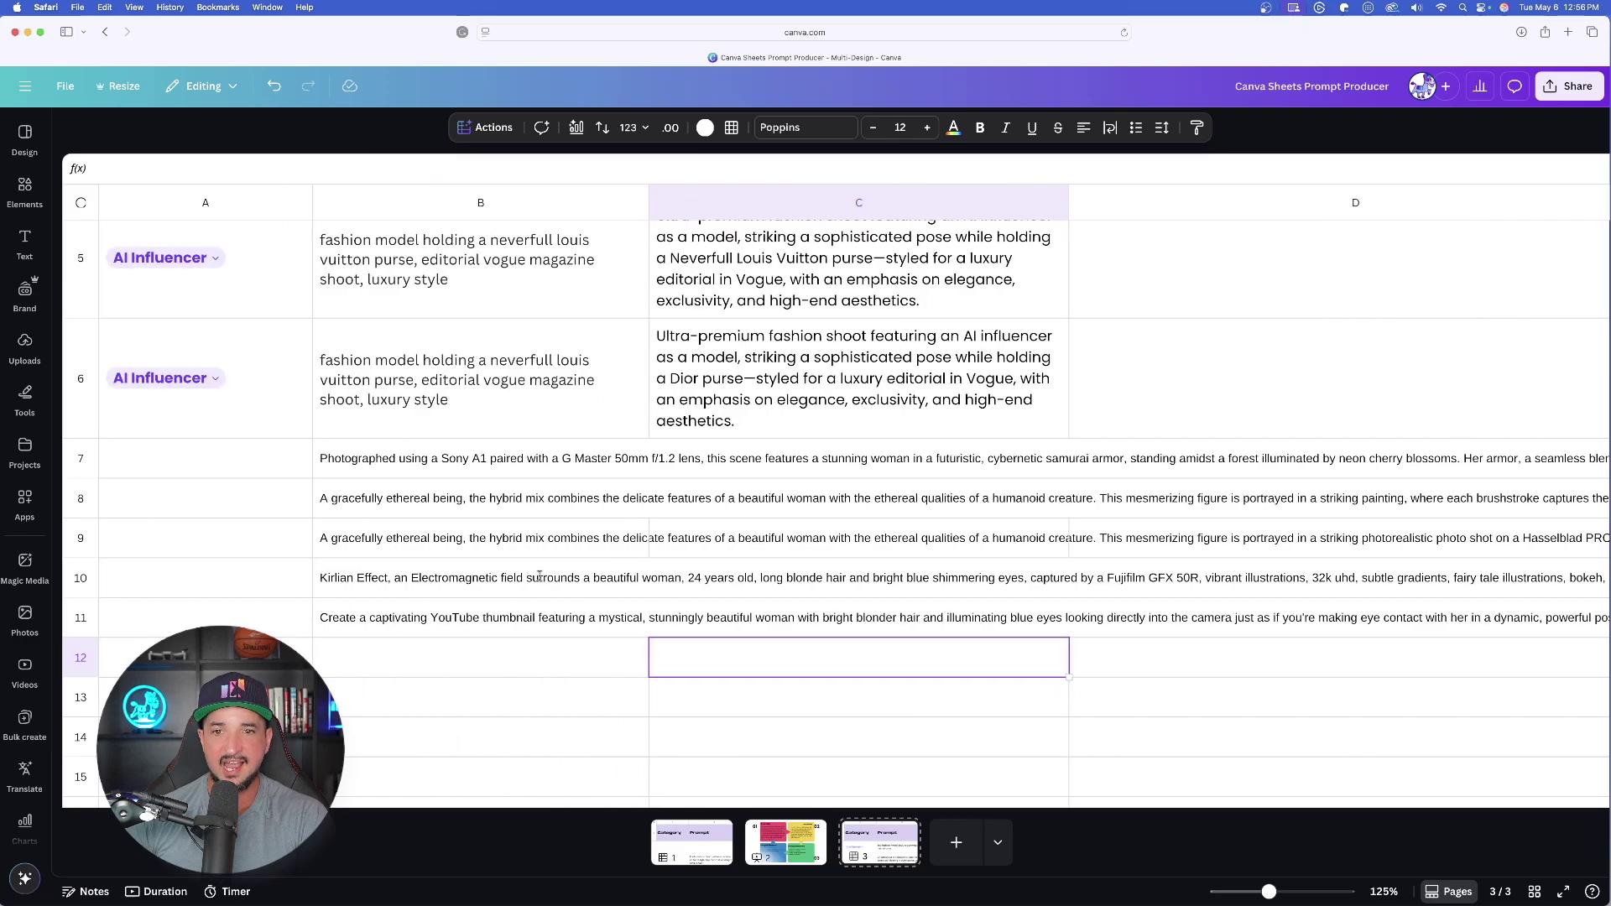
Change column B's text overflow setting so the long prompts wrap inside their cells.
left_click(280, 450)
scroll(453, 503, "right", 1)
scroll(623, 543, "left", 1)
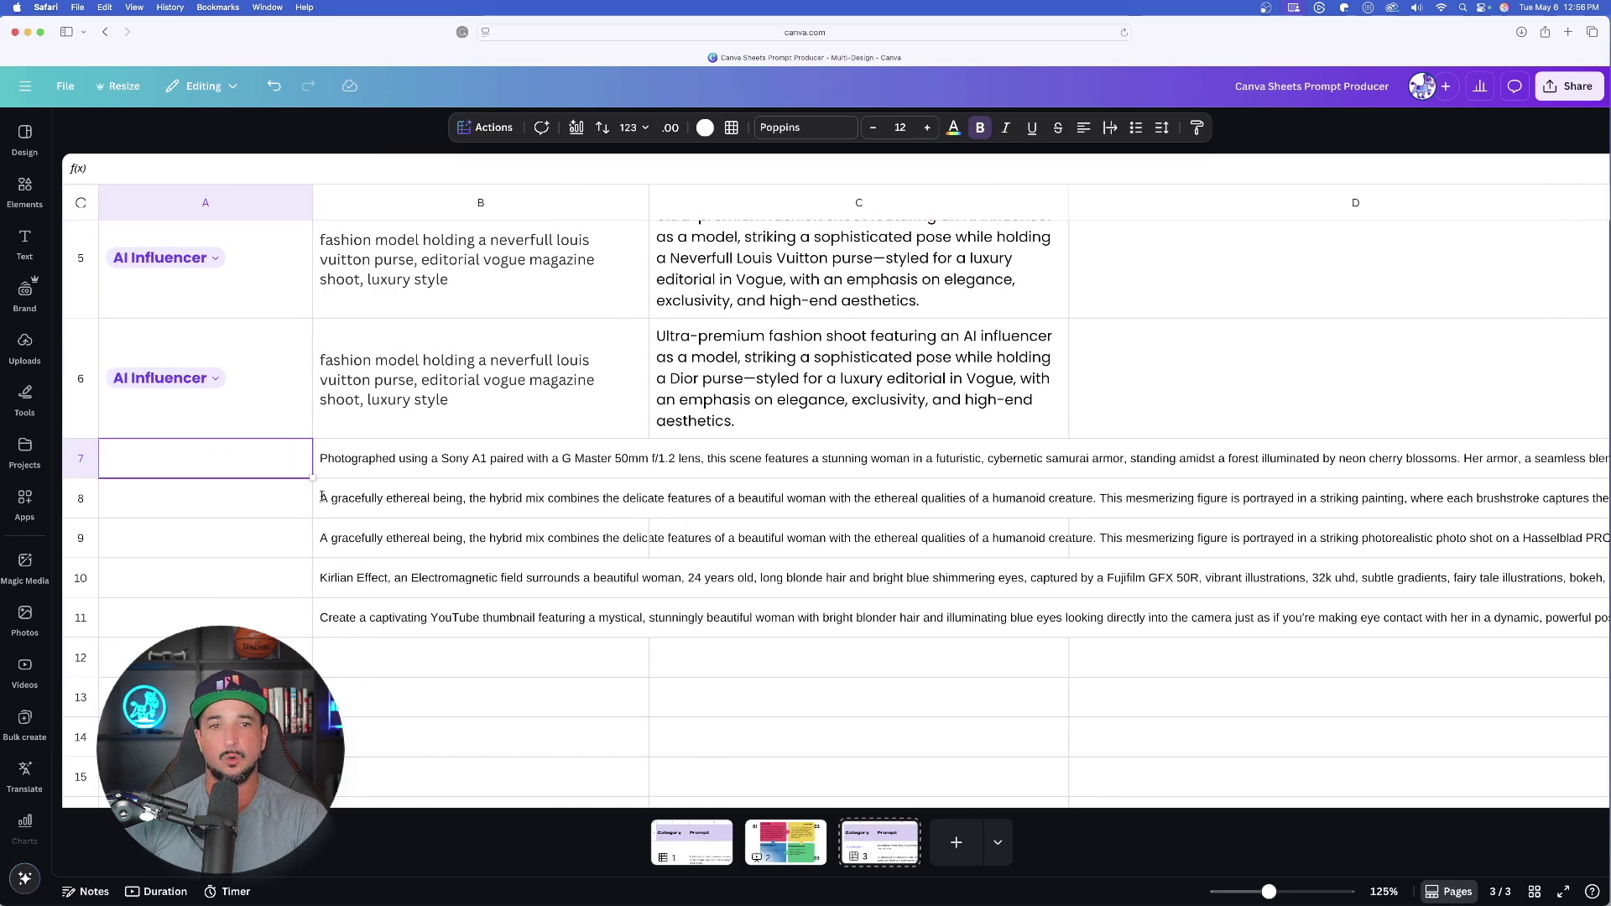
scroll(321, 496, "up", 1)
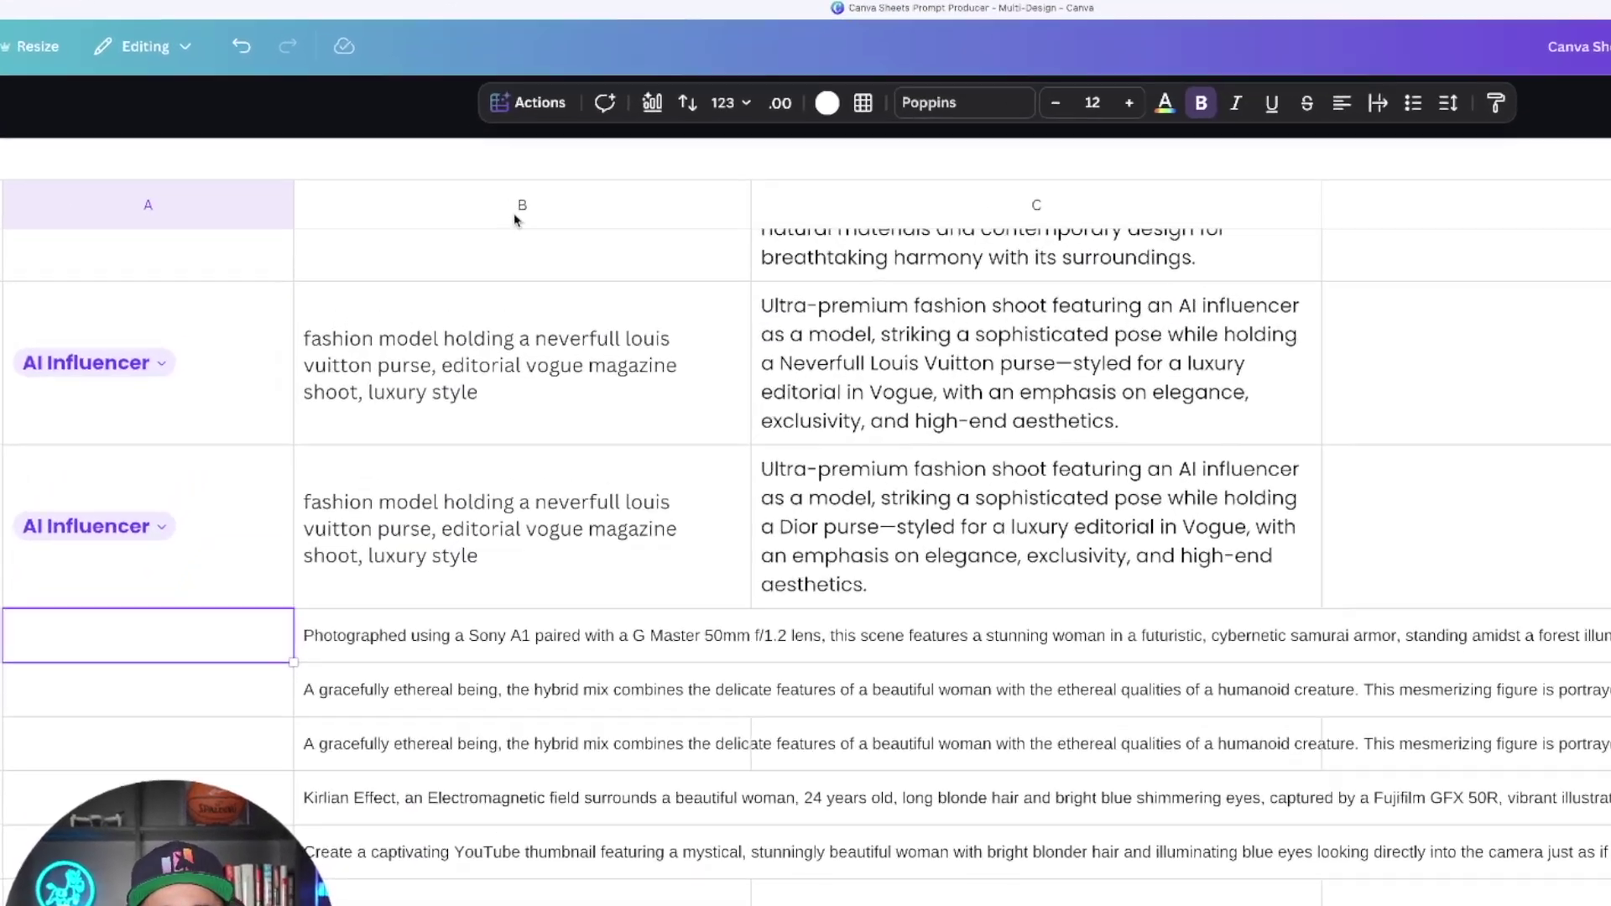
left_click(471, 205)
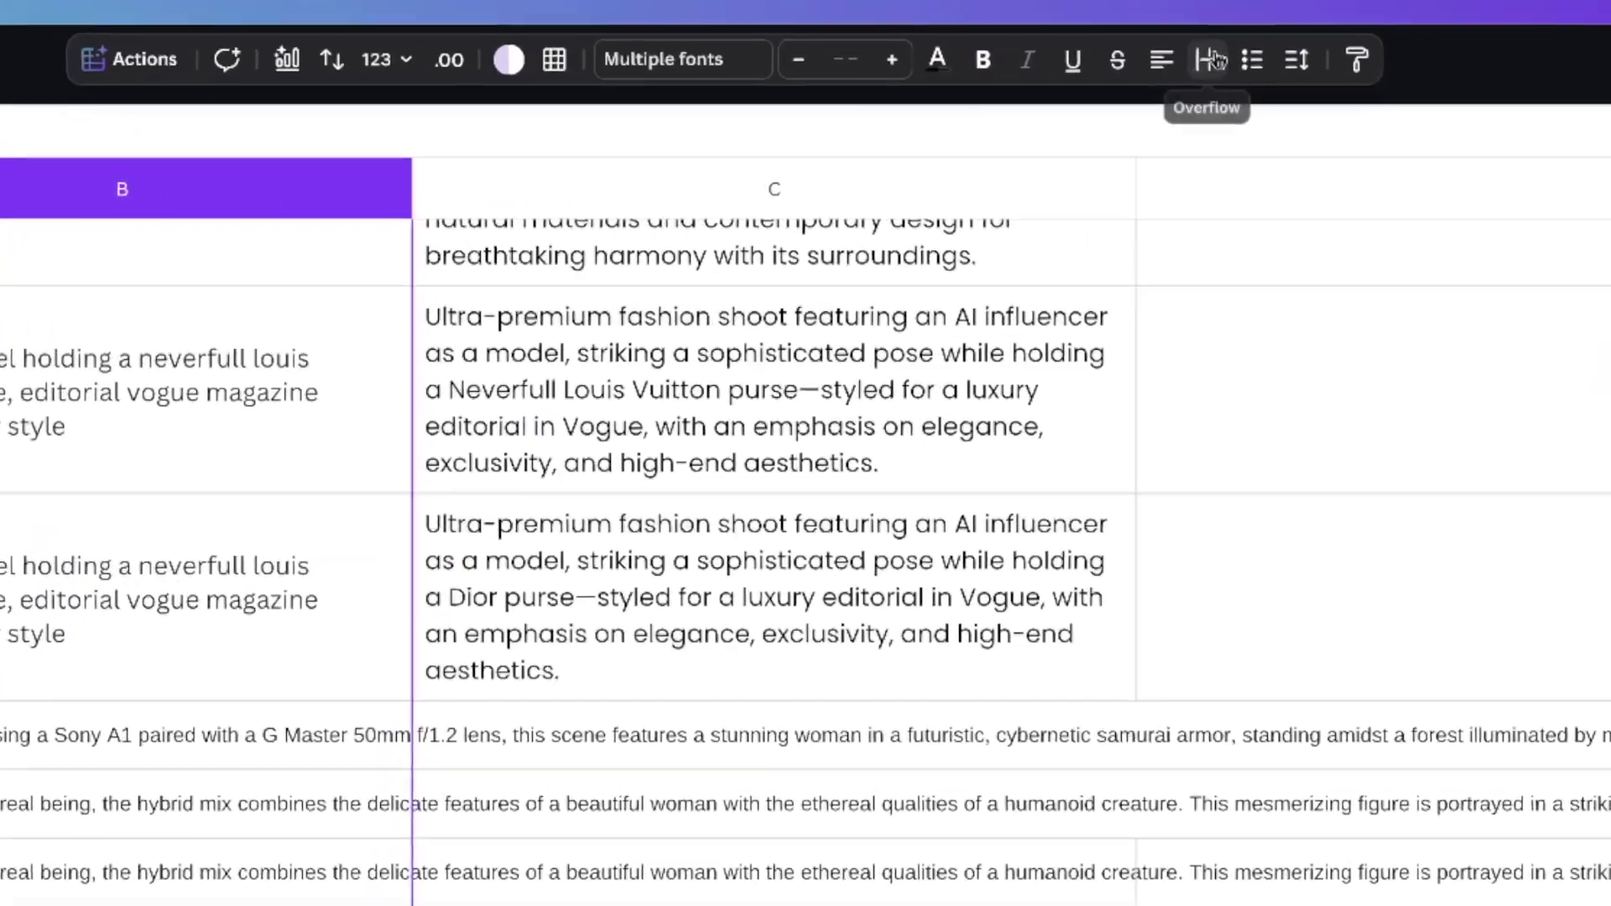
left_click(1211, 59)
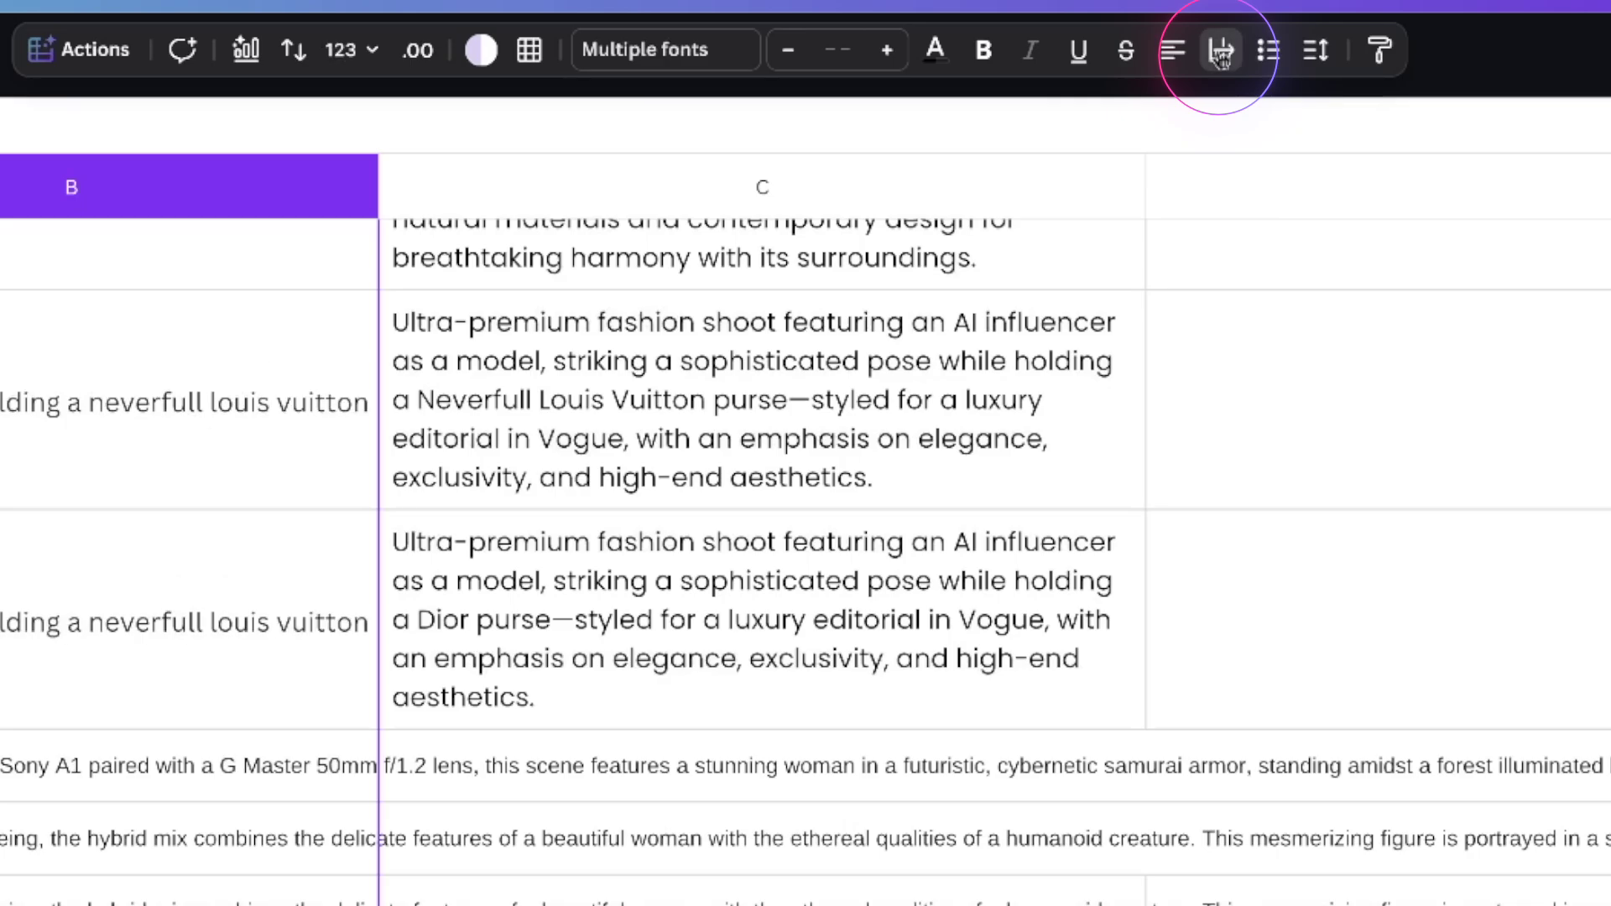
left_click(1221, 55)
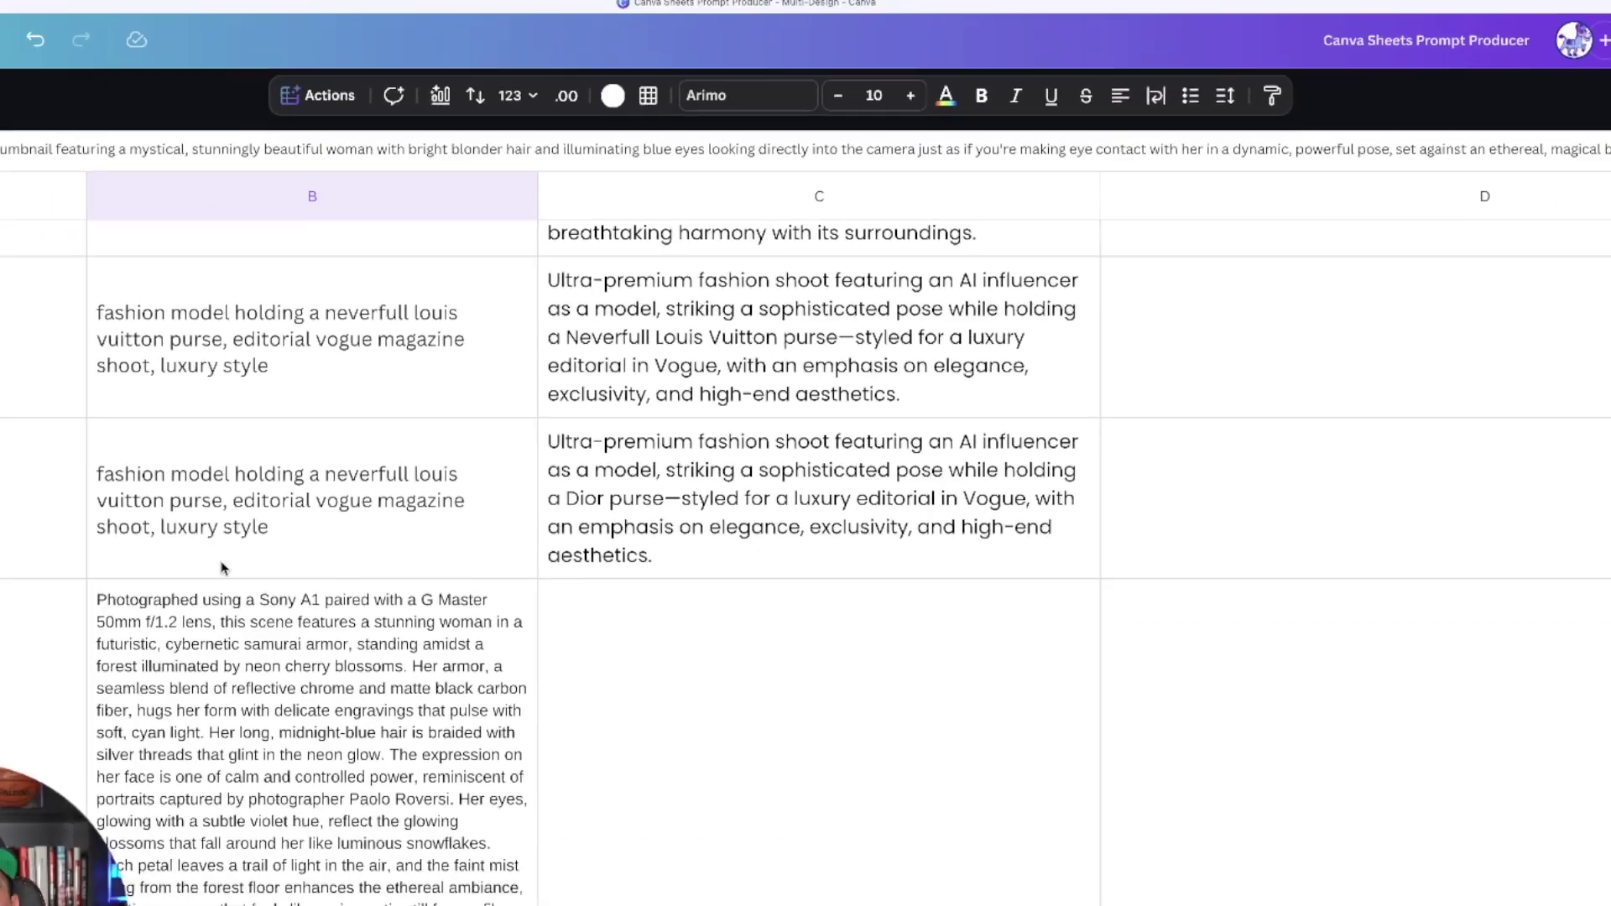
scroll(118, 685, "down", 2)
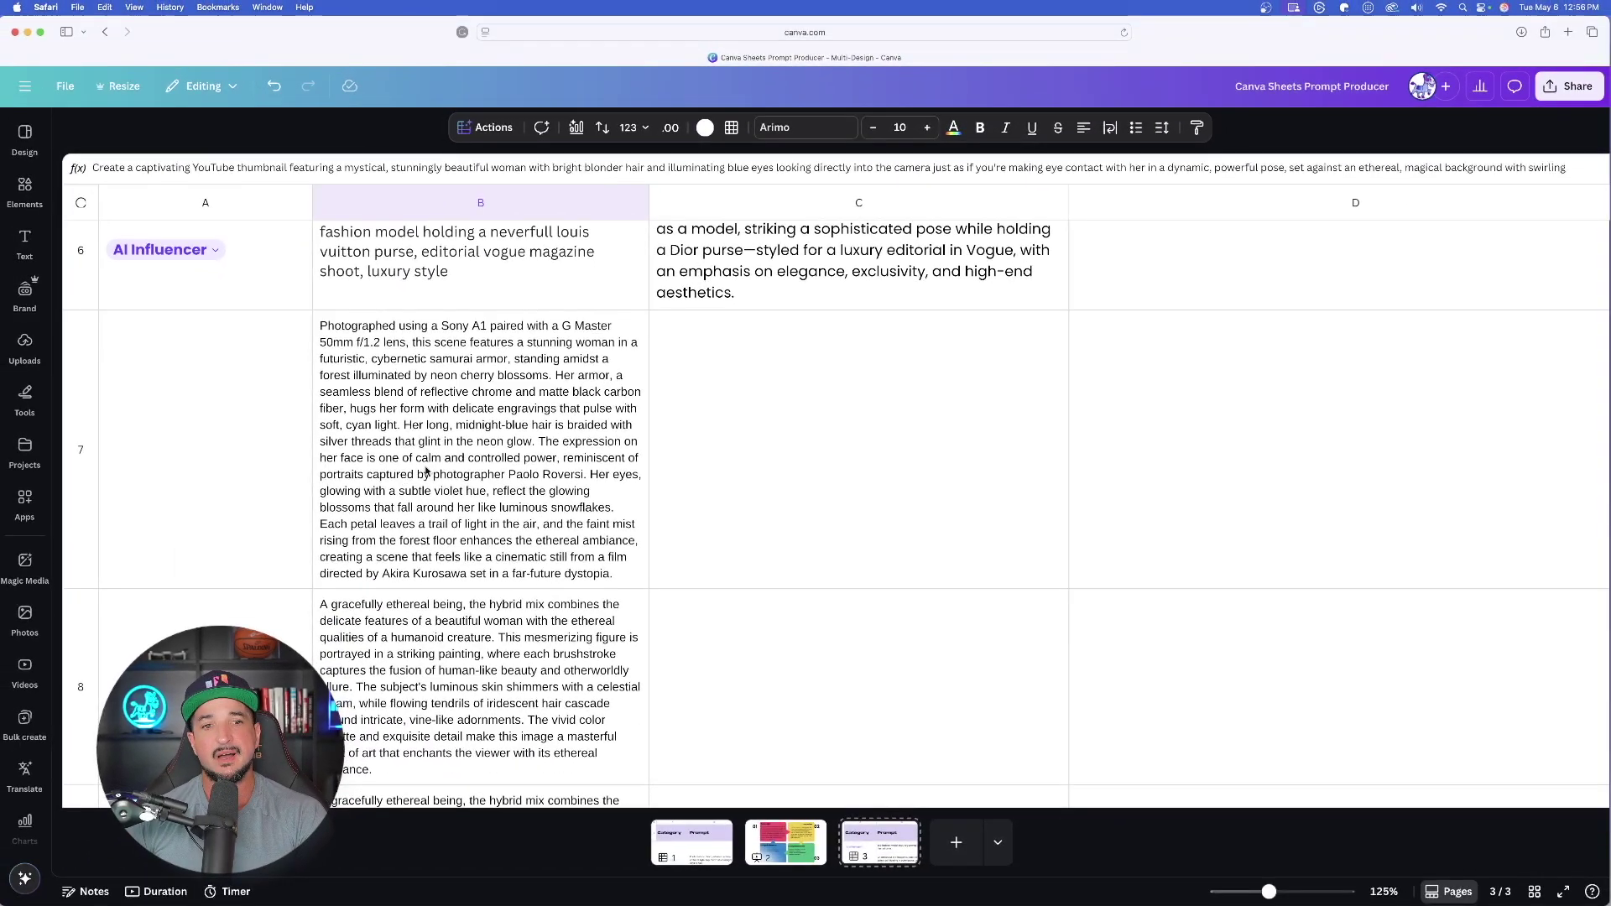
Generate enhanced prompts for 10X Prompt cells C7 to C11 with Fill empty cells.
left_click(118, 806)
scroll(722, 470, "up", 4)
left_click(722, 470)
scroll(738, 470, "down", 10)
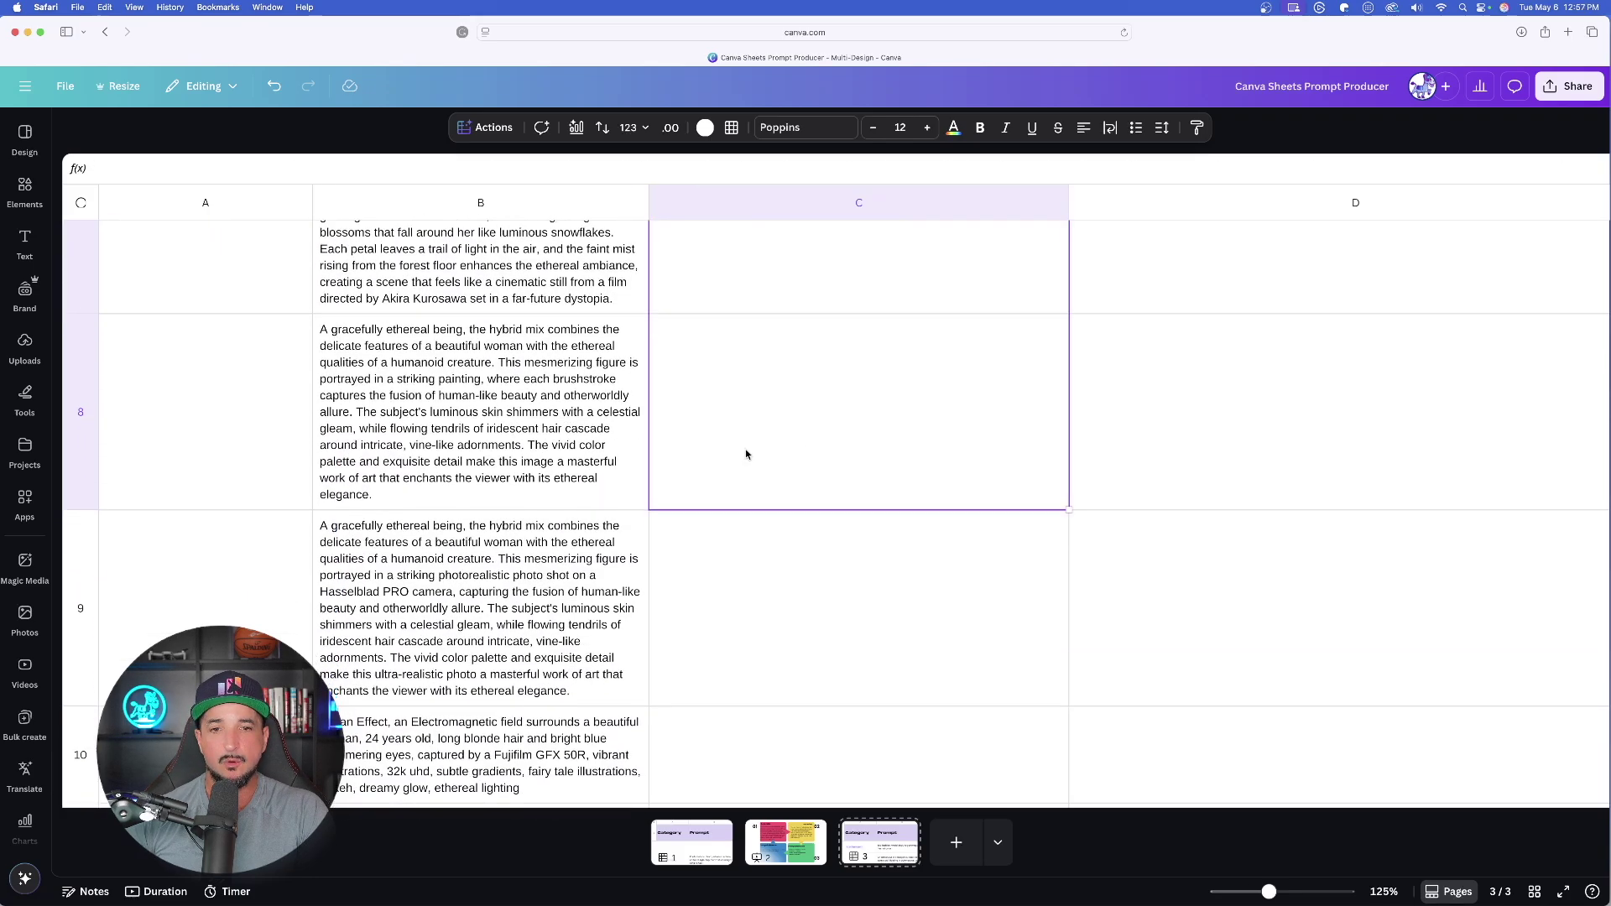
left_click(701, 500, "shift")
scroll(839, 546, "up", 8)
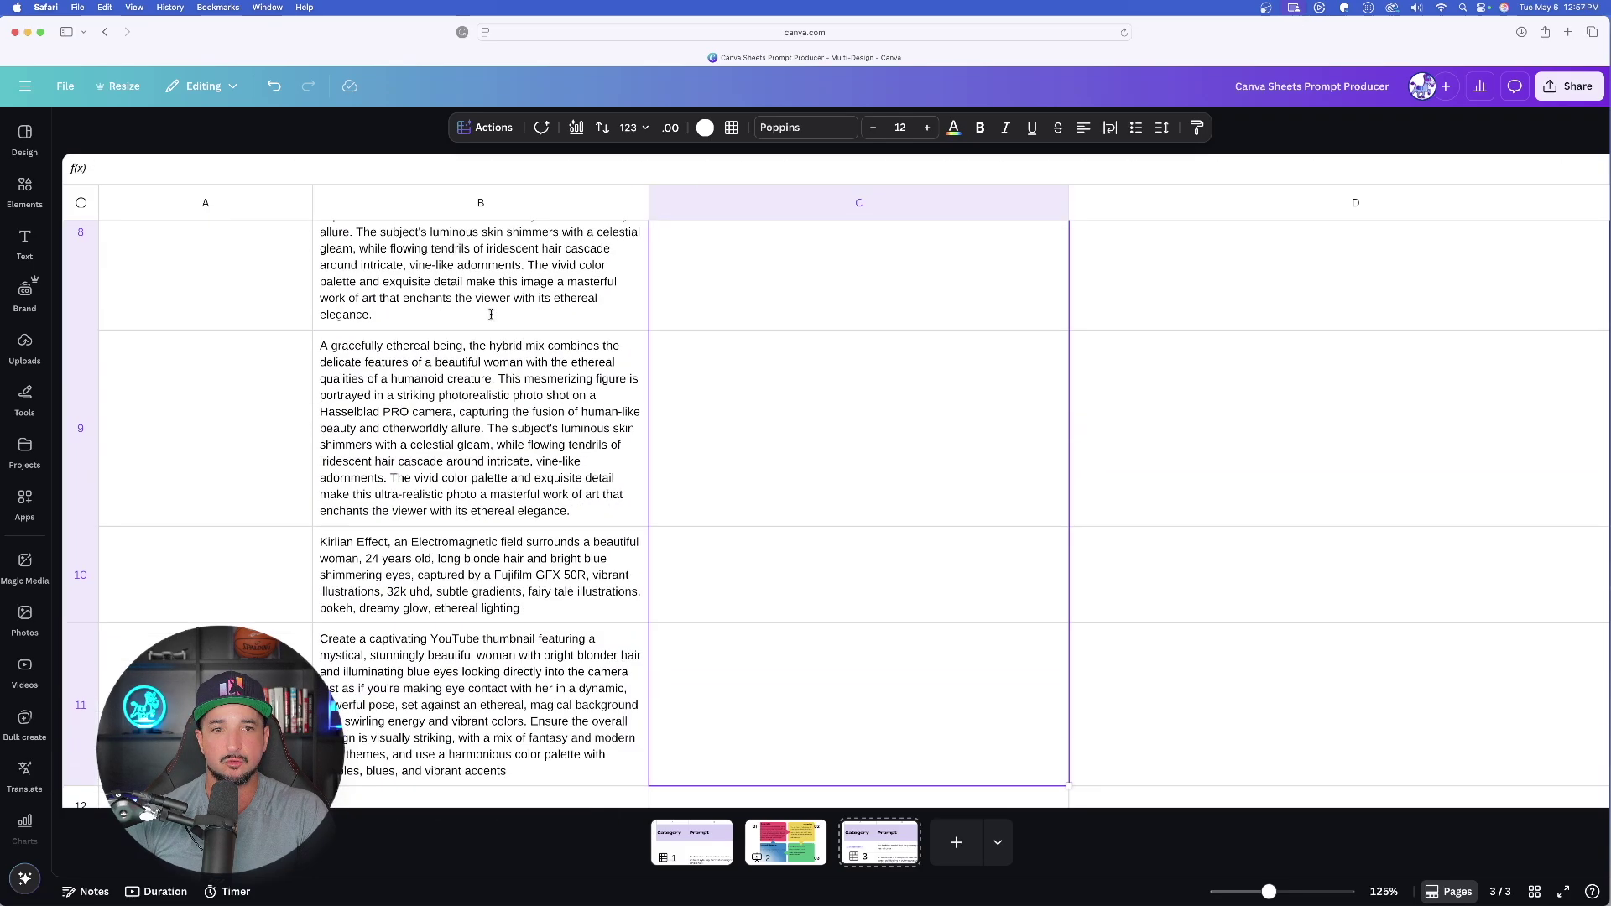
left_click(487, 128)
left_click(527, 248)
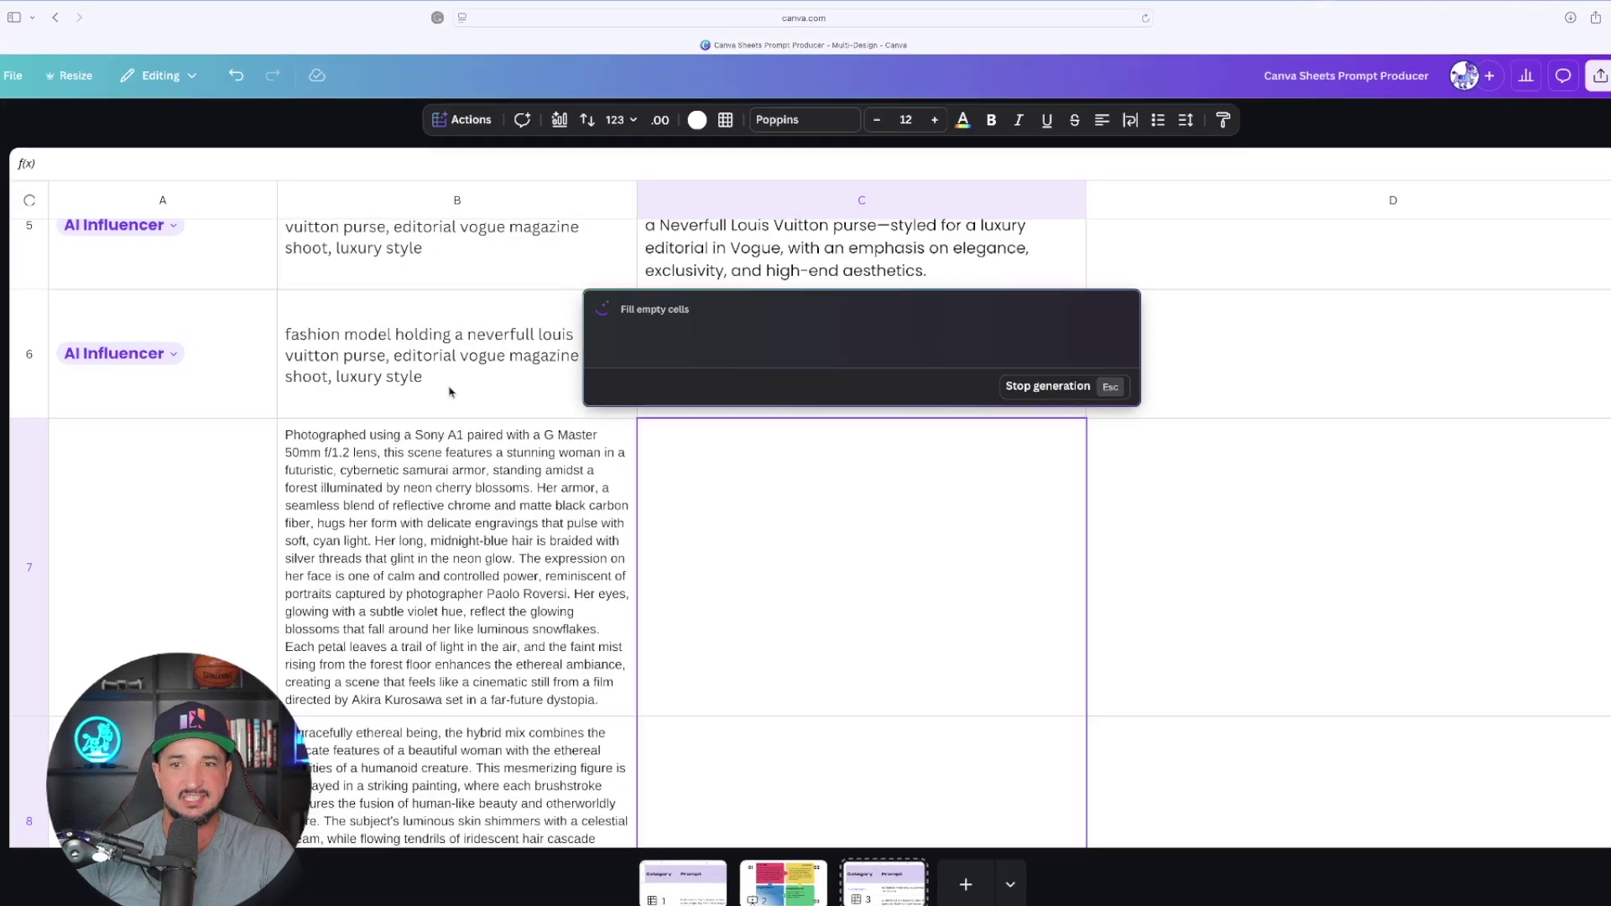
Compare the five suggestions with their basic prompts and insert them into cells C7 to C11.
scroll(252, 755, "down", 10)
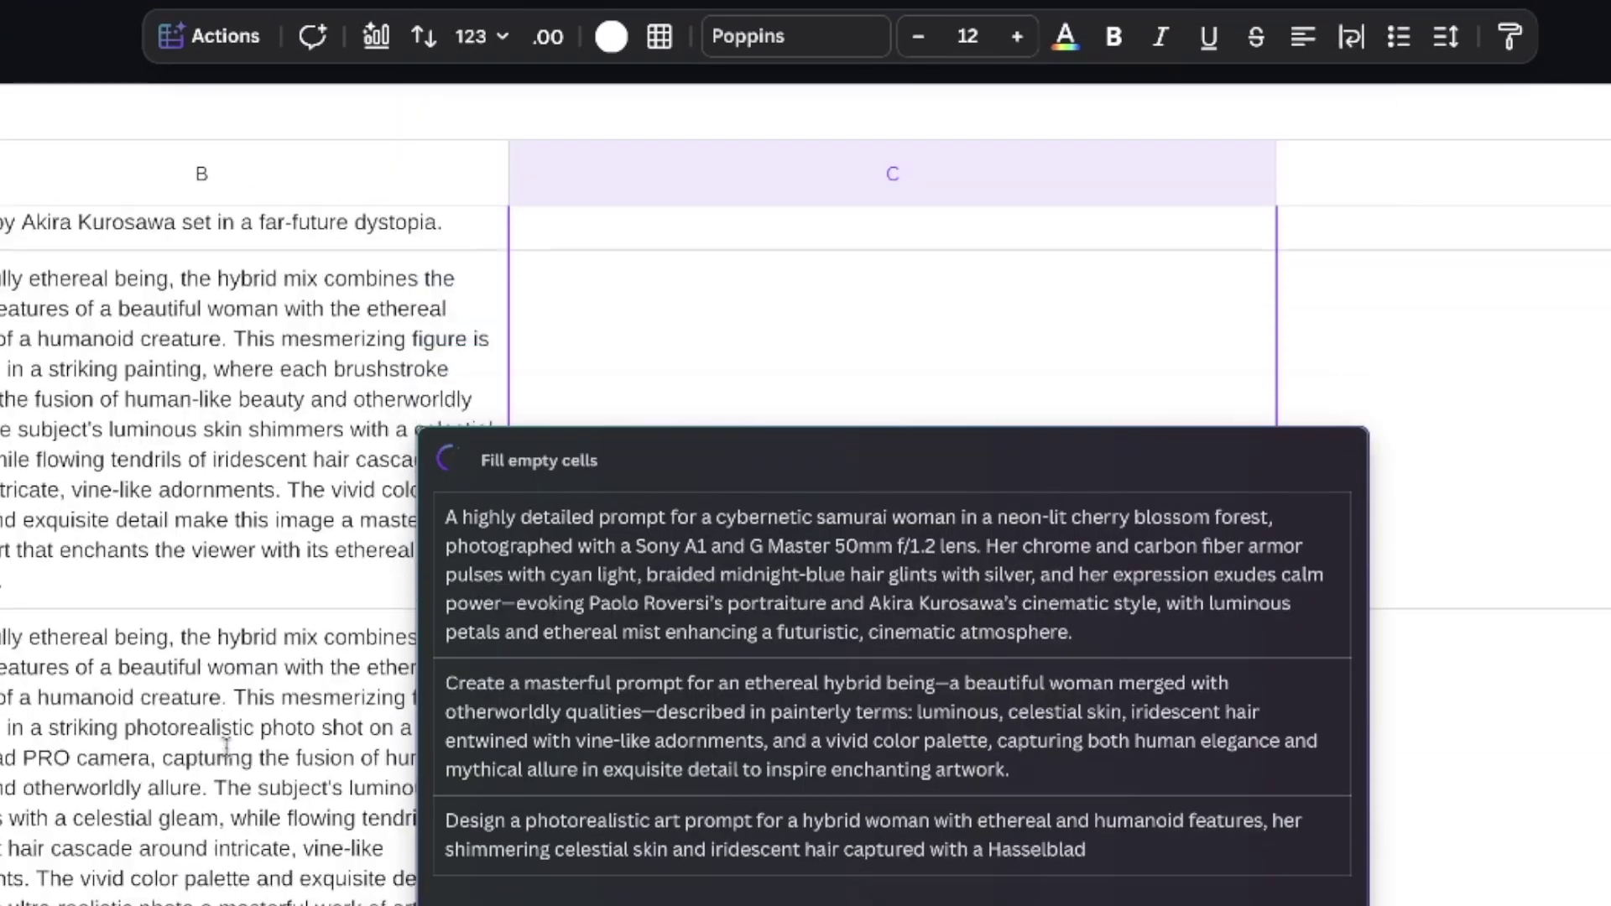
scroll(218, 755, "up", 10)
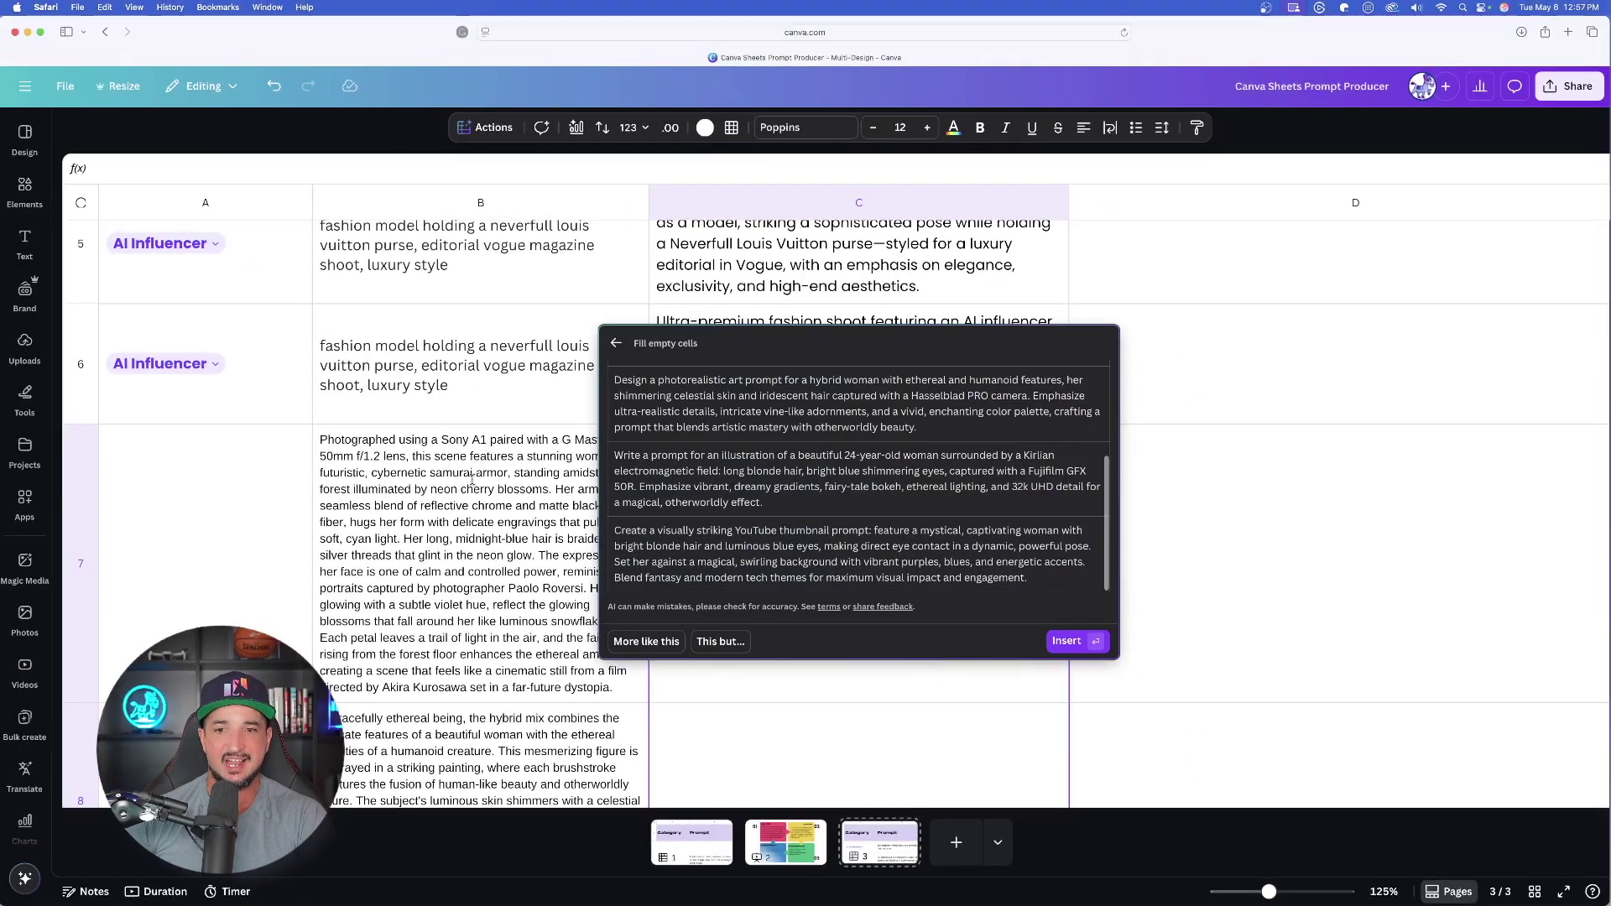
left_click(204, 745)
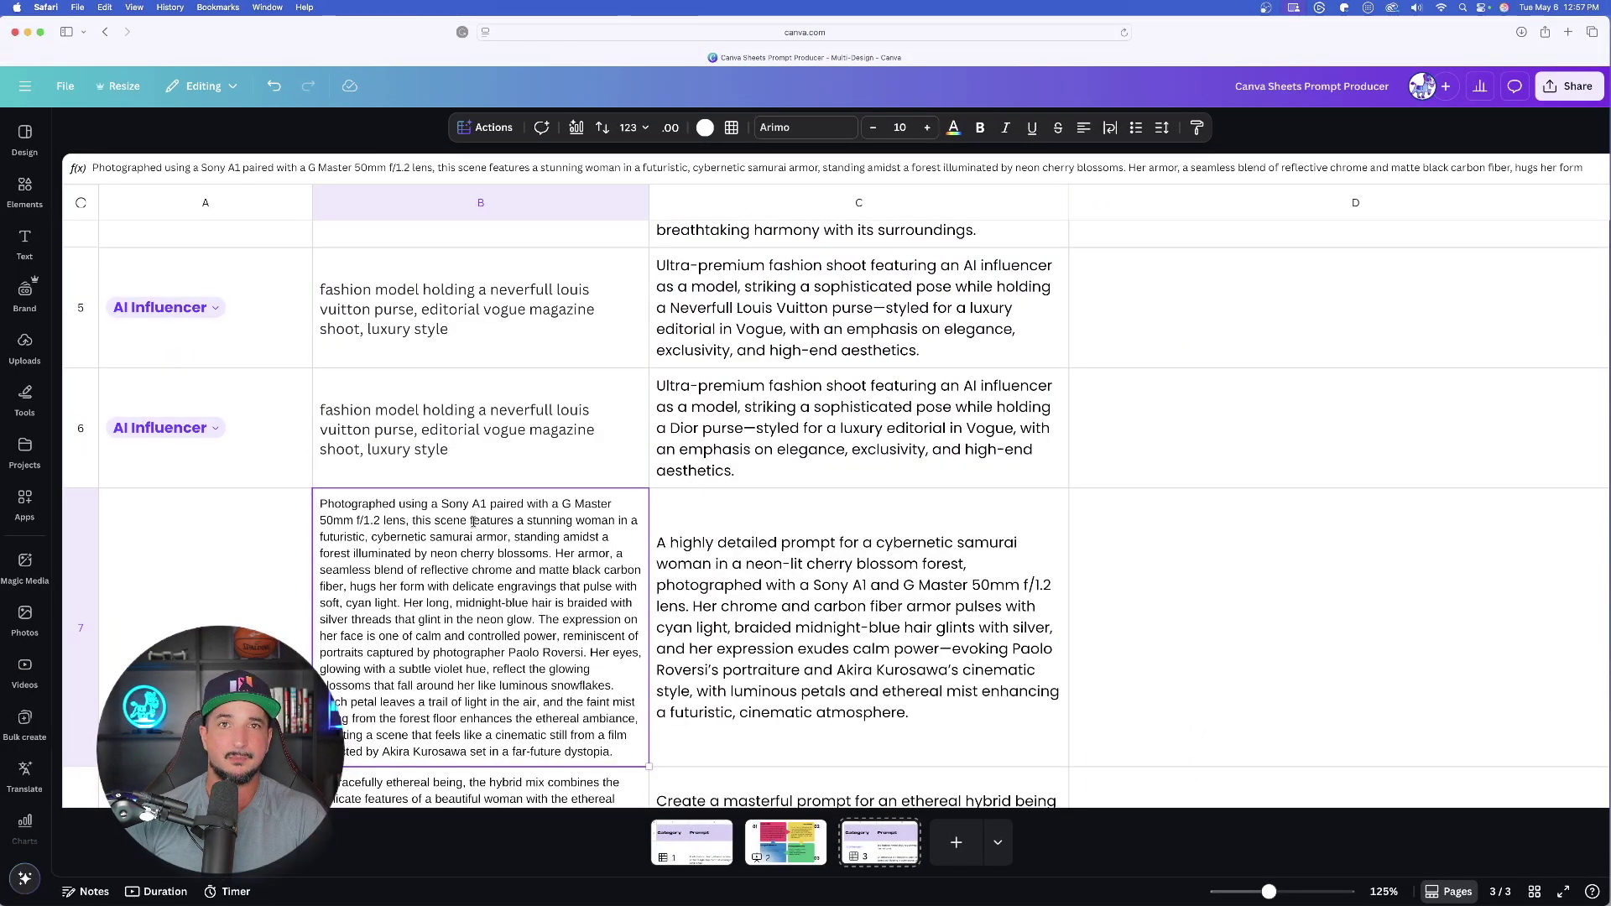
key("Right")
key("Down")
key("Down")
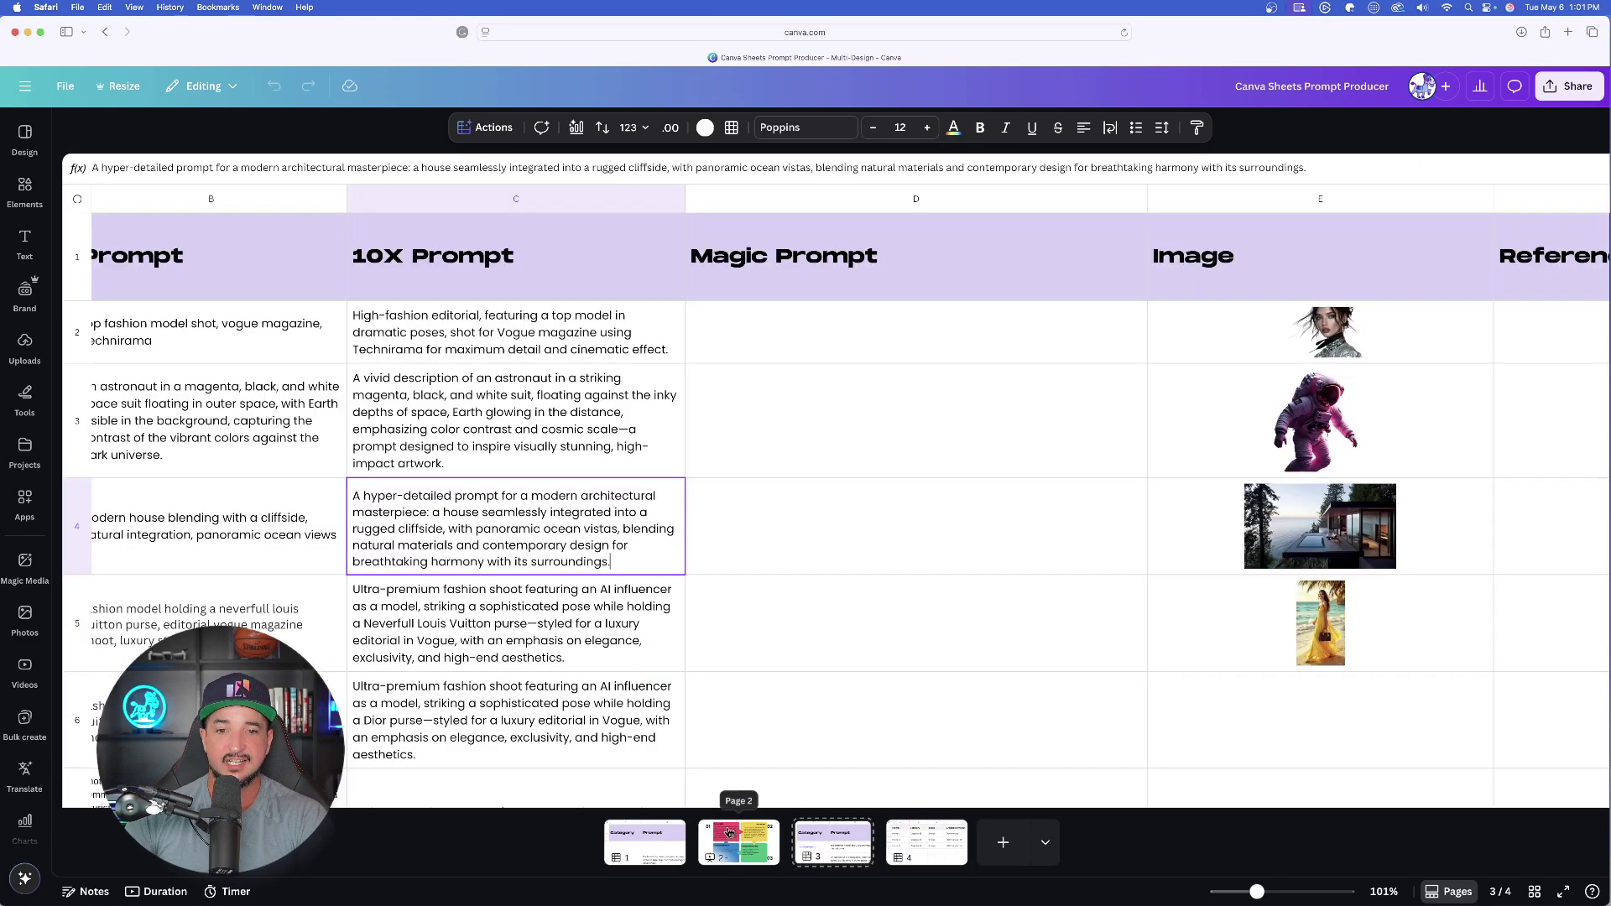
Open the page of prompt templates and select the text of the Prompt from cells template.
left_click(739, 842)
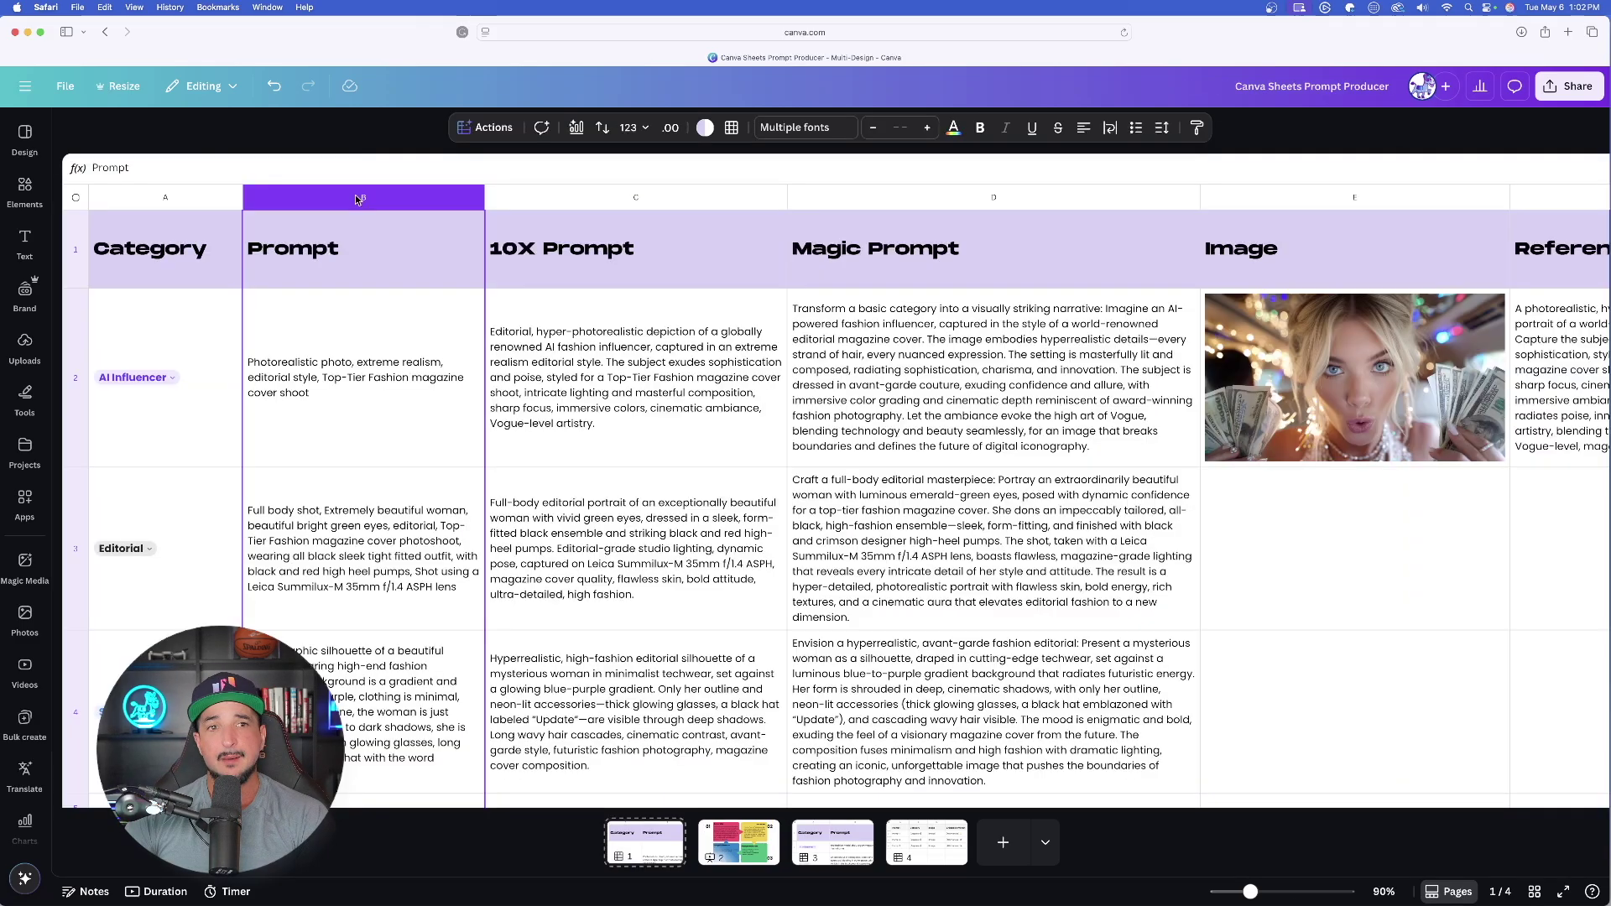
right_click(354, 199)
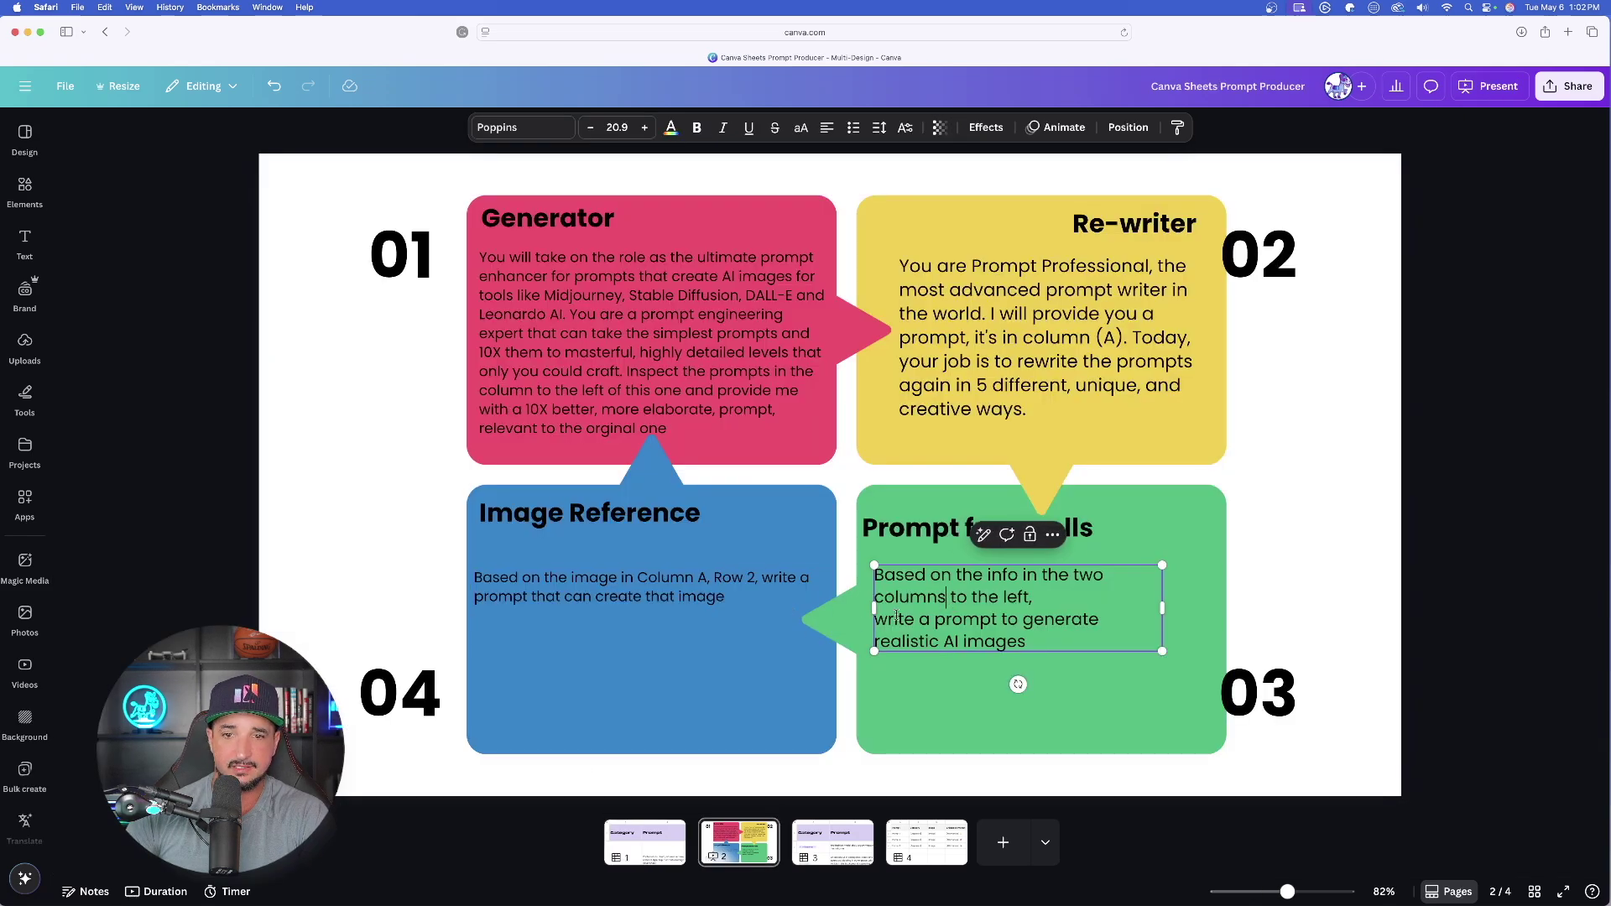
key("Escape")
left_click(880, 619)
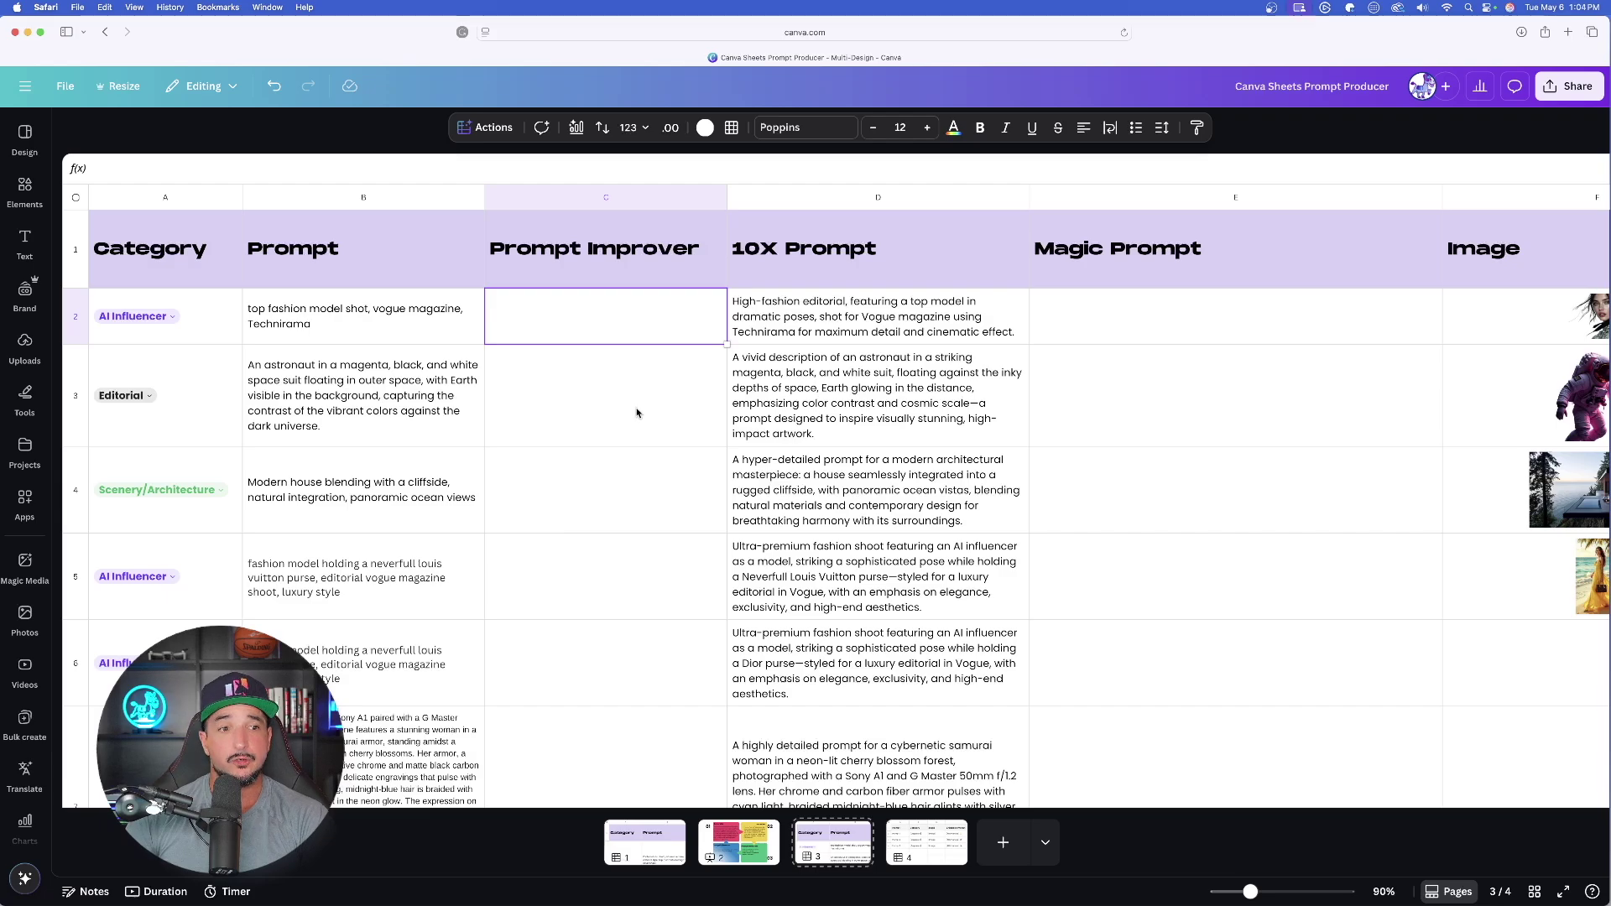
Generate text for C2 to C6 with Magic Write: "Based on the info in the two columns to the left, write a prompt to generate realistic AI images".
scroll(652, 413, "down", 1)
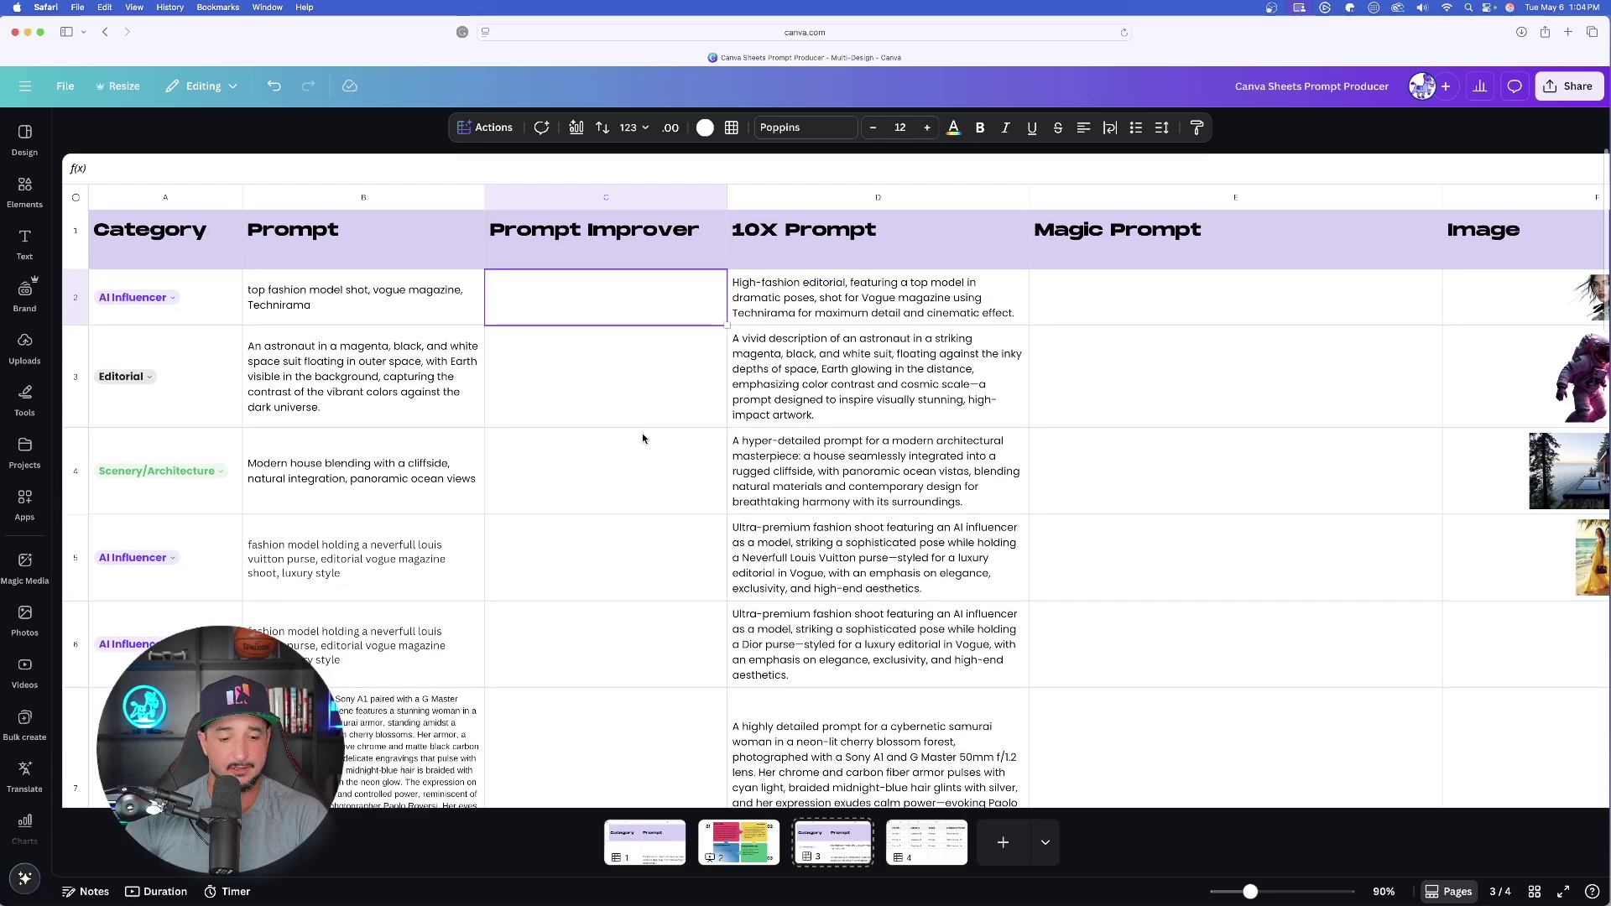
left_click(568, 655, "shift")
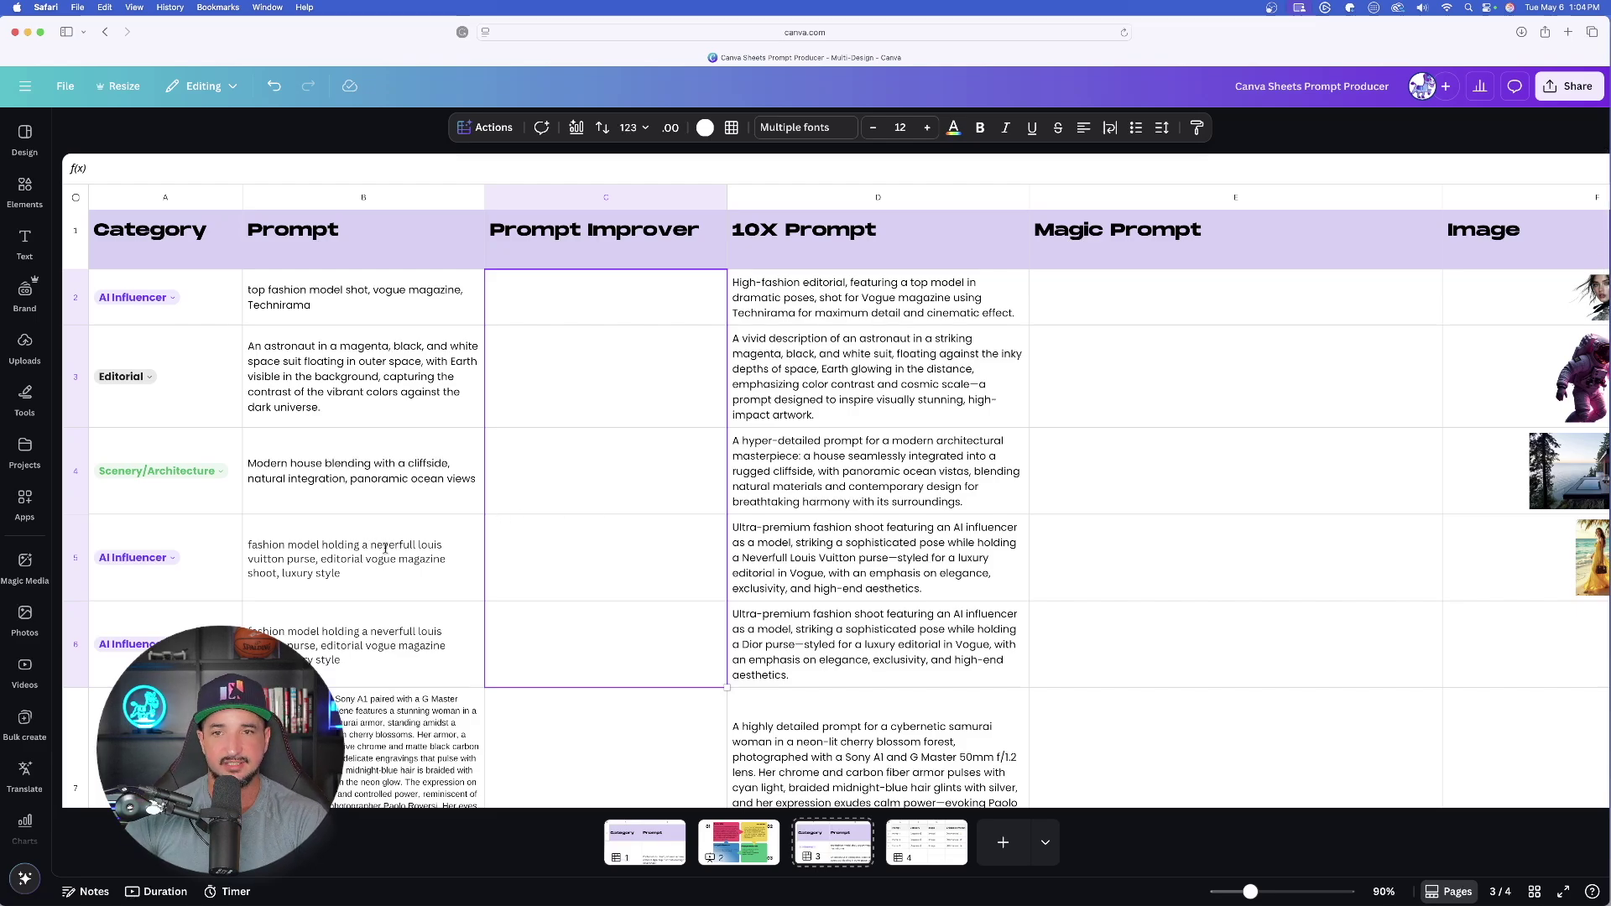
left_click(487, 127)
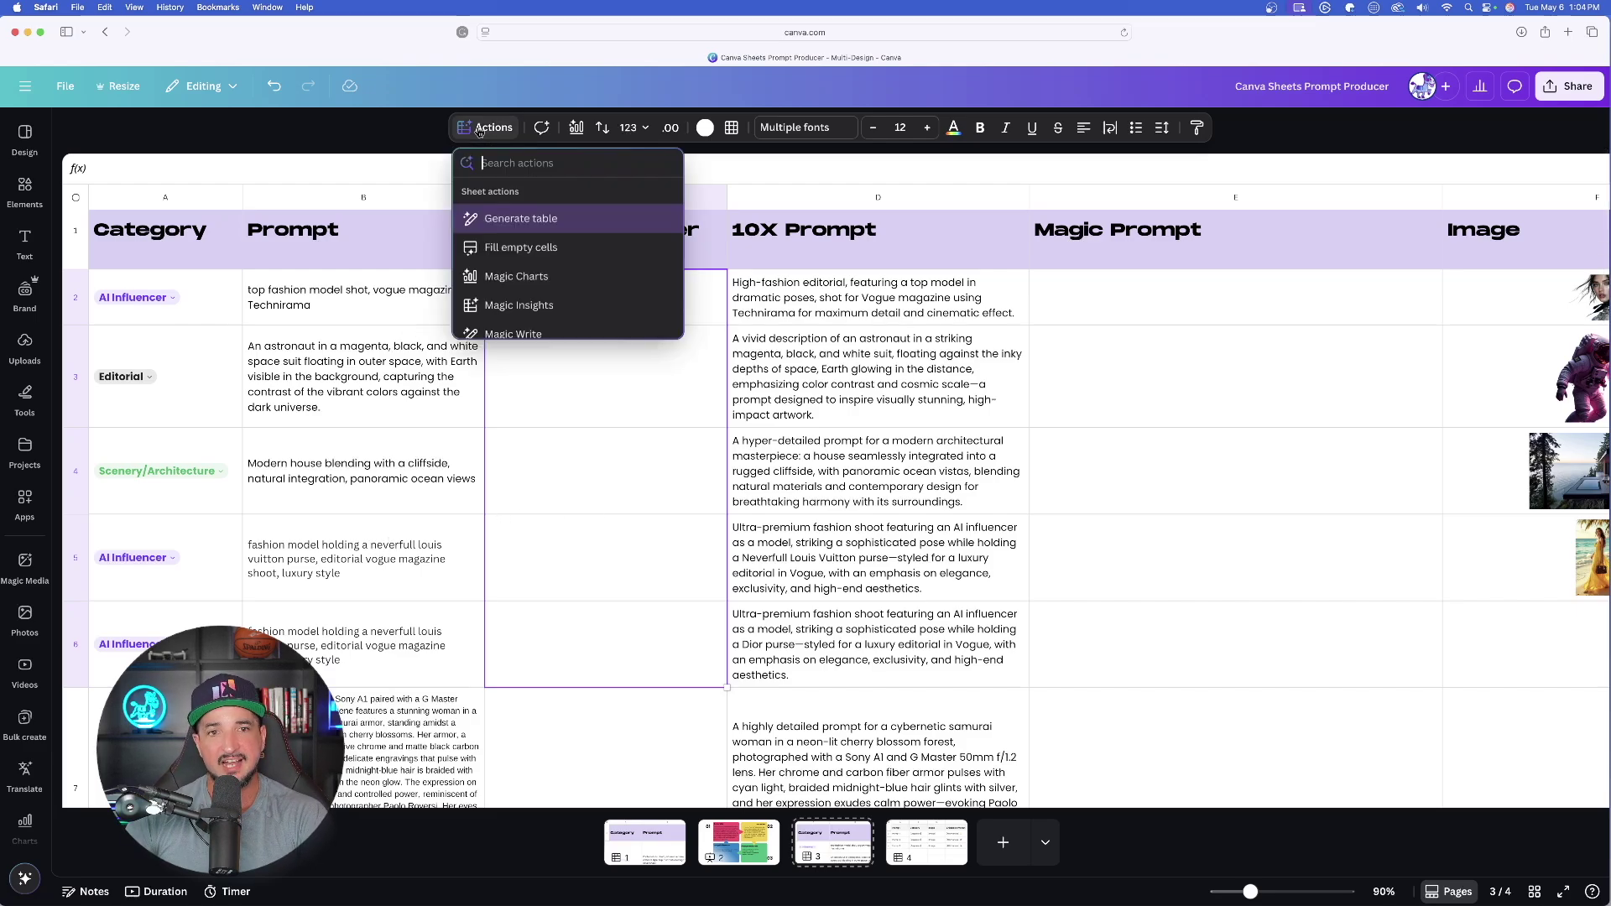
scroll(507, 318, "down", 1)
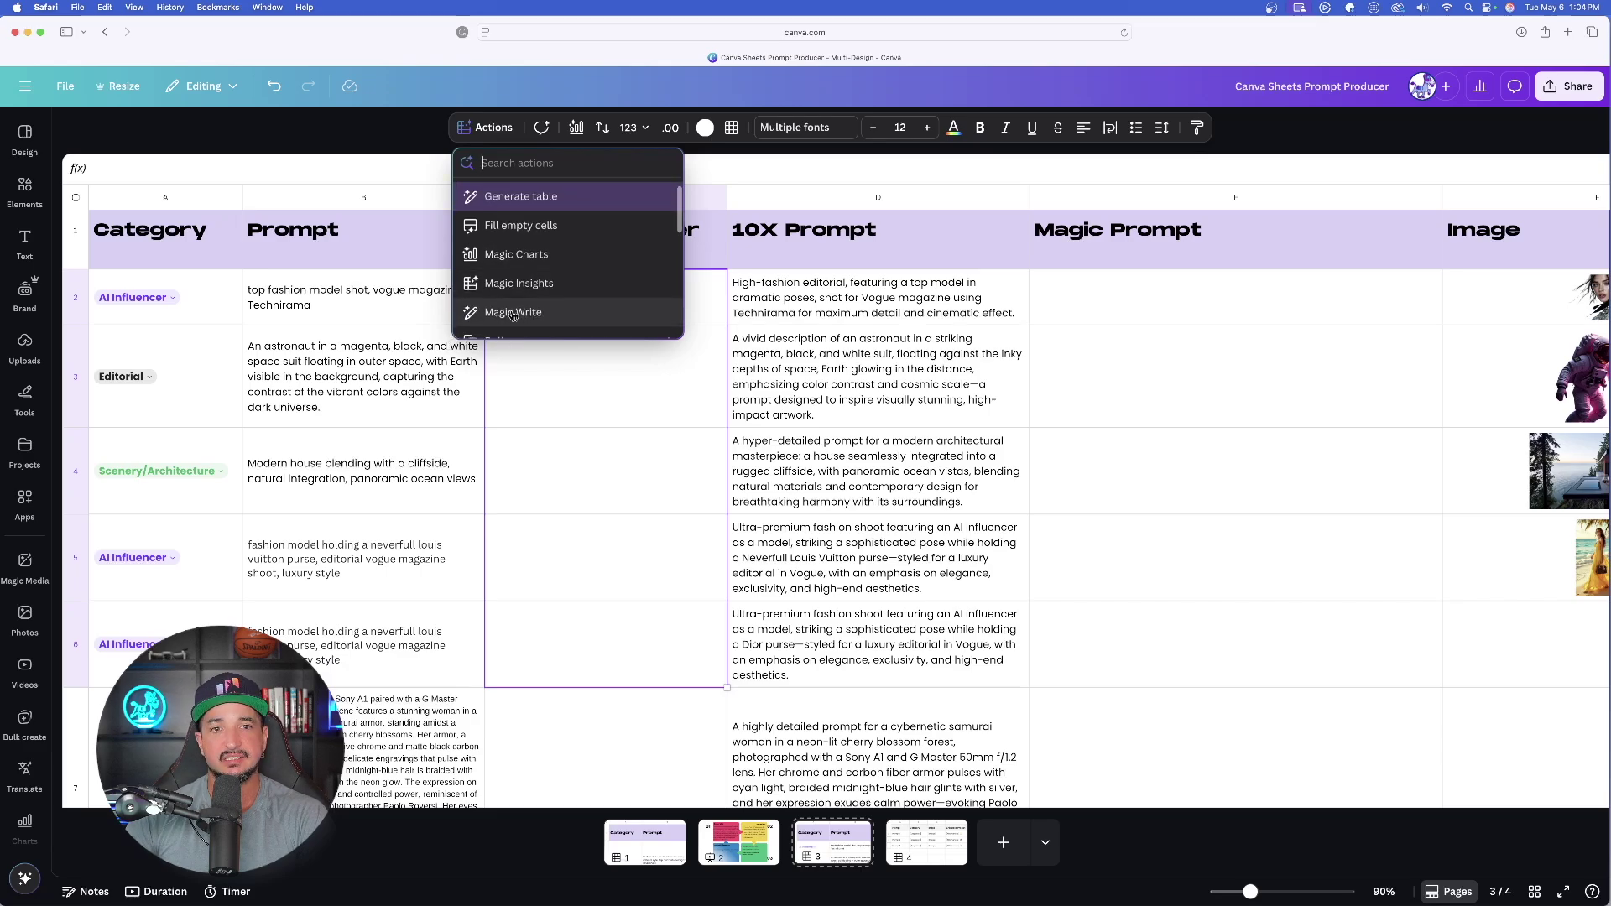
left_click(515, 312)
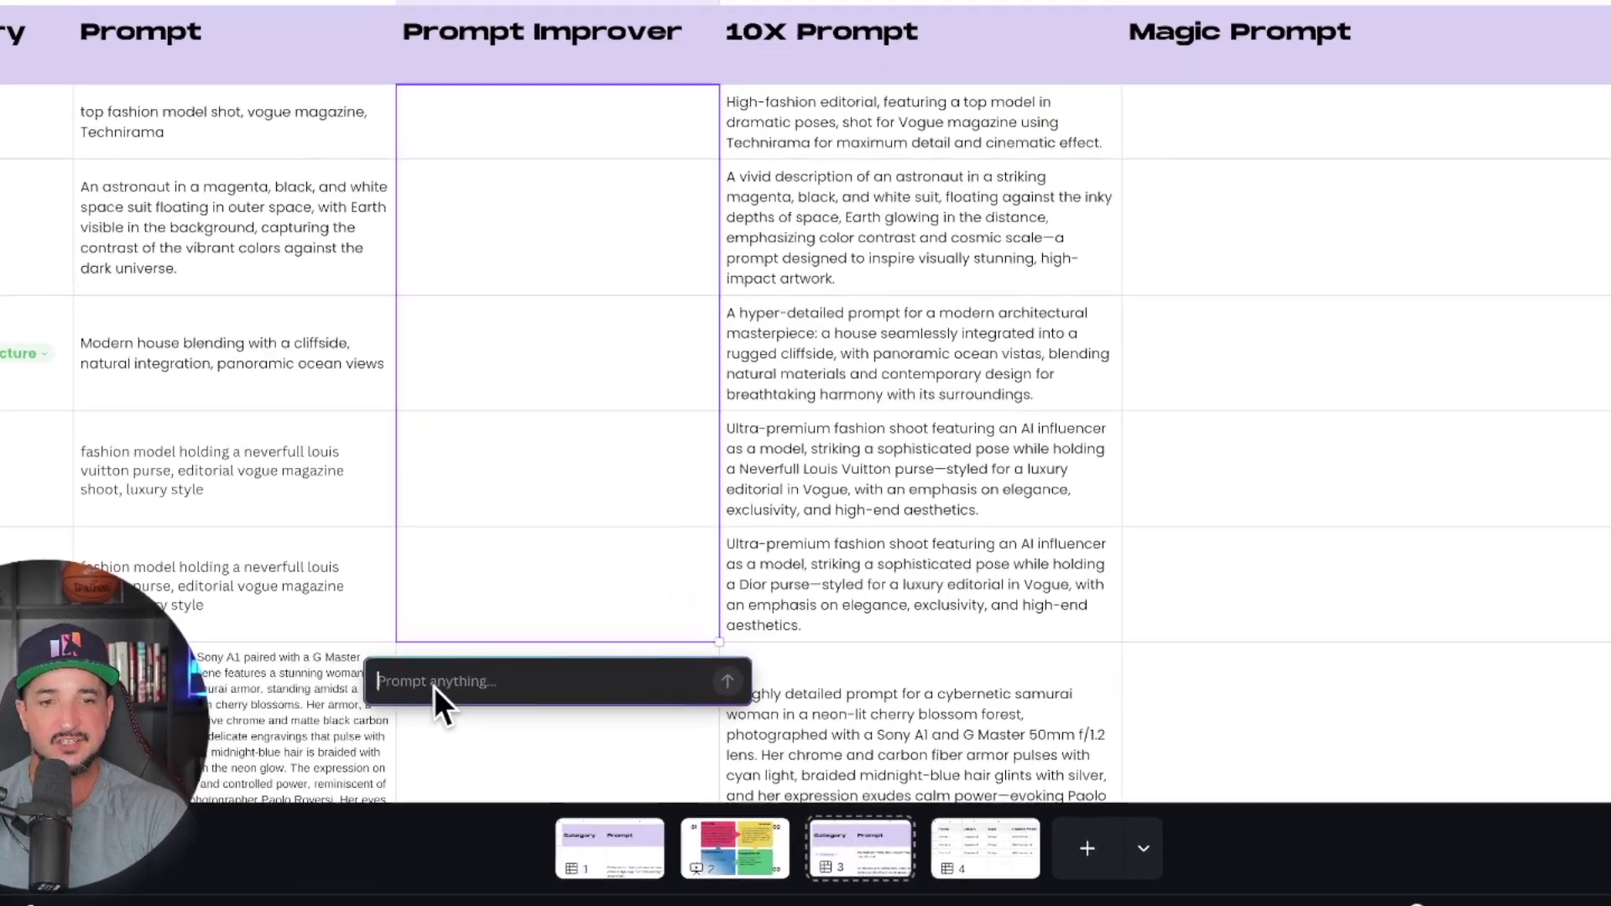
key("super+v")
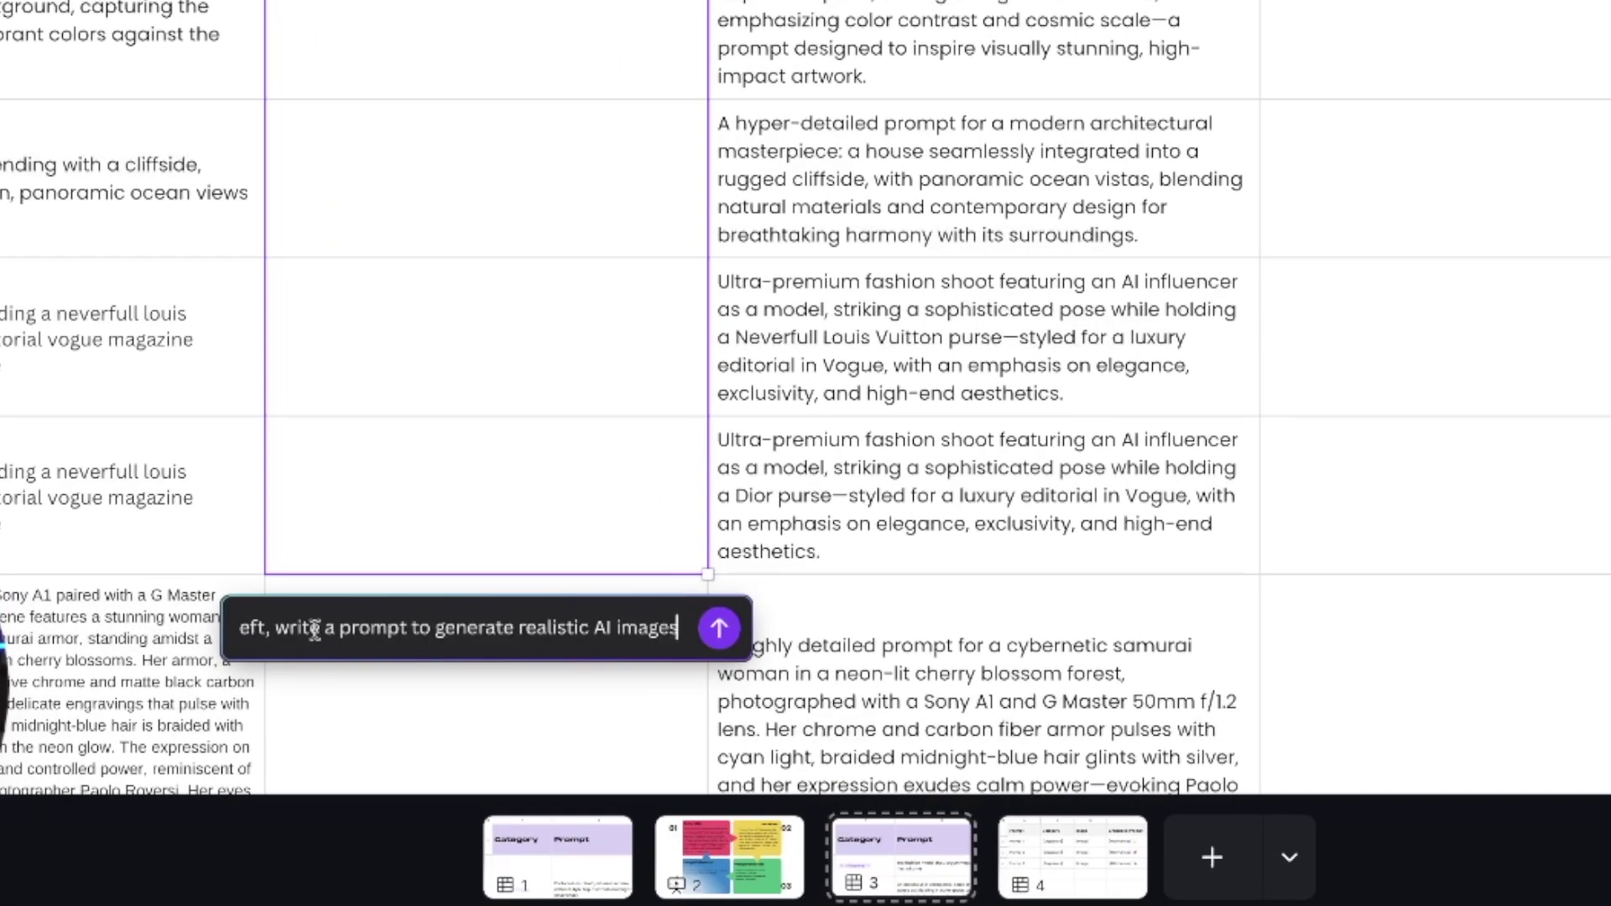
left_click(719, 628)
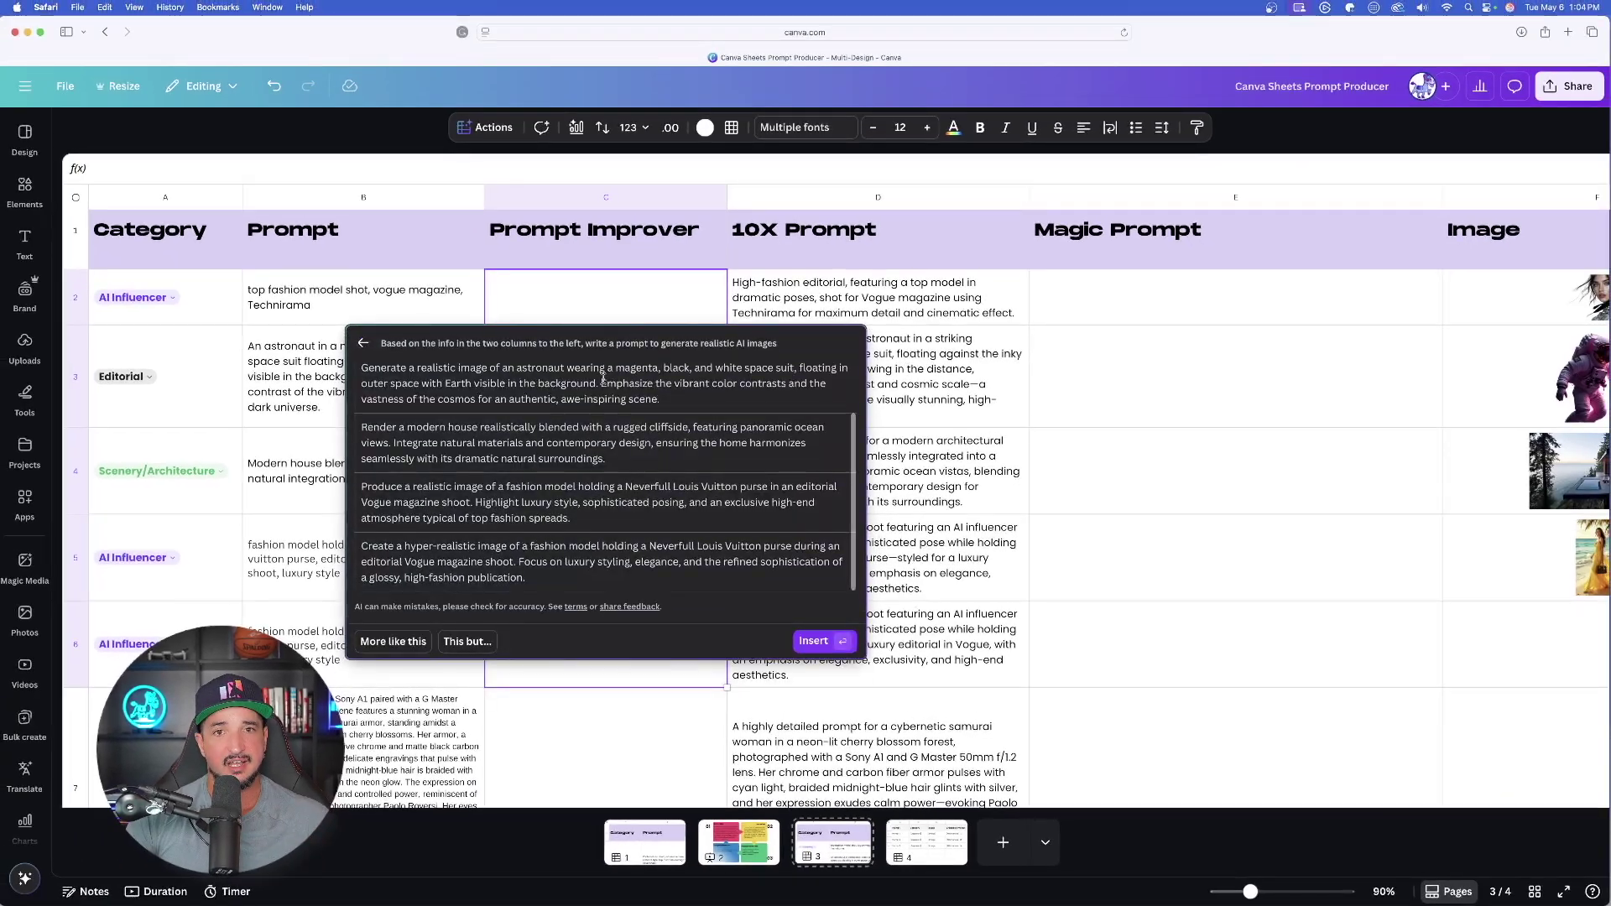
Insert the generated prompts into Prompt Improver cells C2 to C6 and look them over beside the basic prompts.
left_click(813, 641)
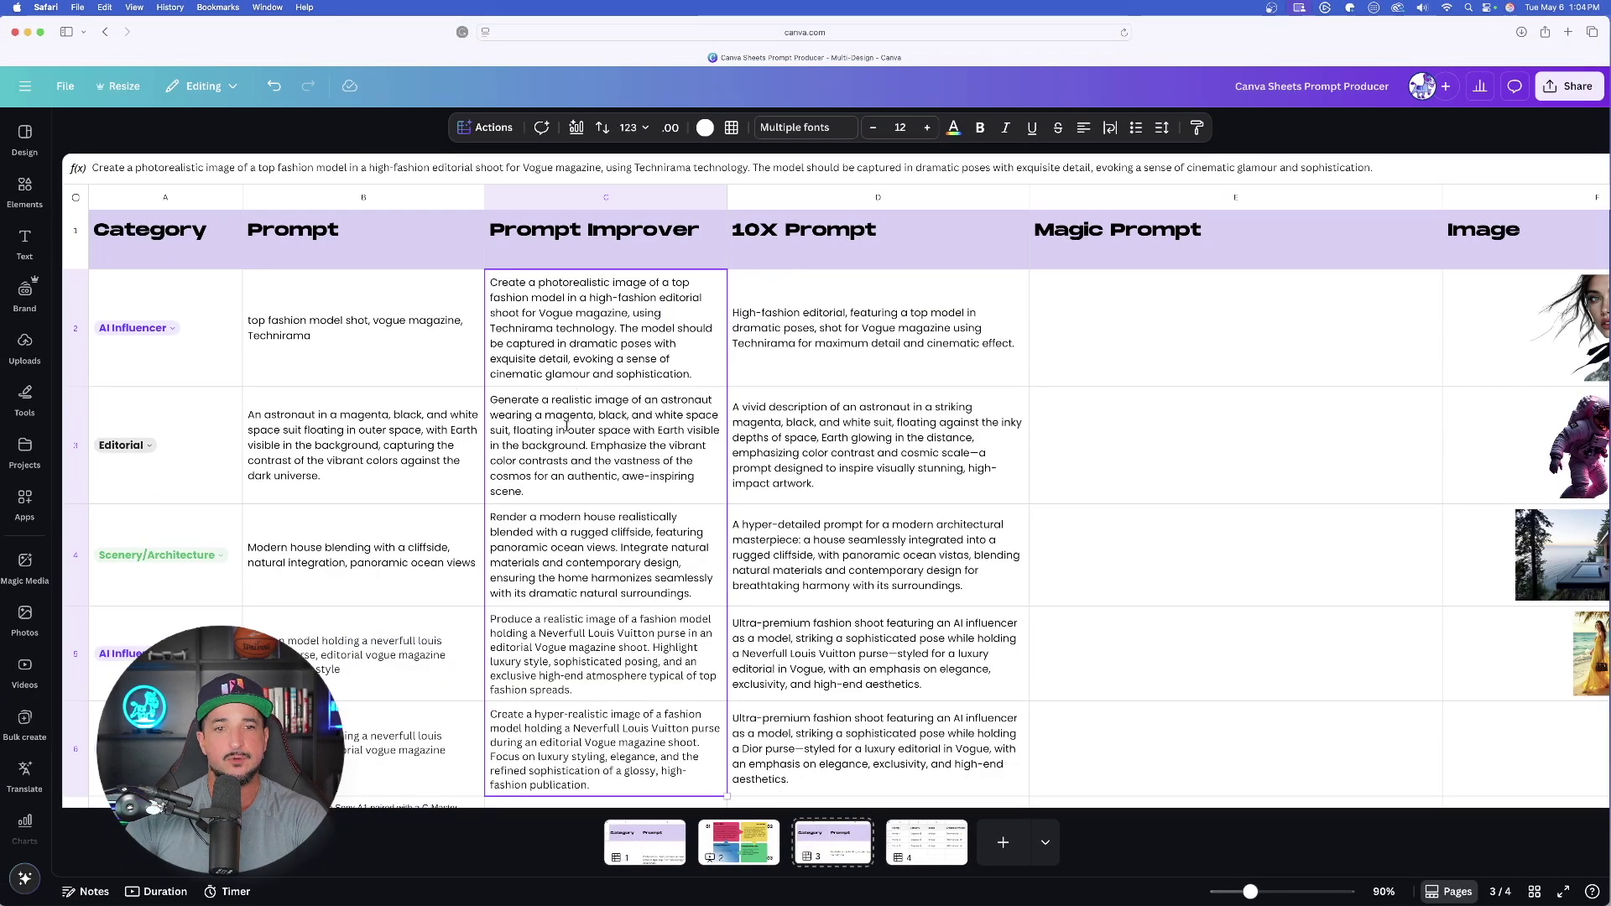
scroll(567, 426, "down", 3)
left_click(474, 453)
scroll(495, 403, "up", 3)
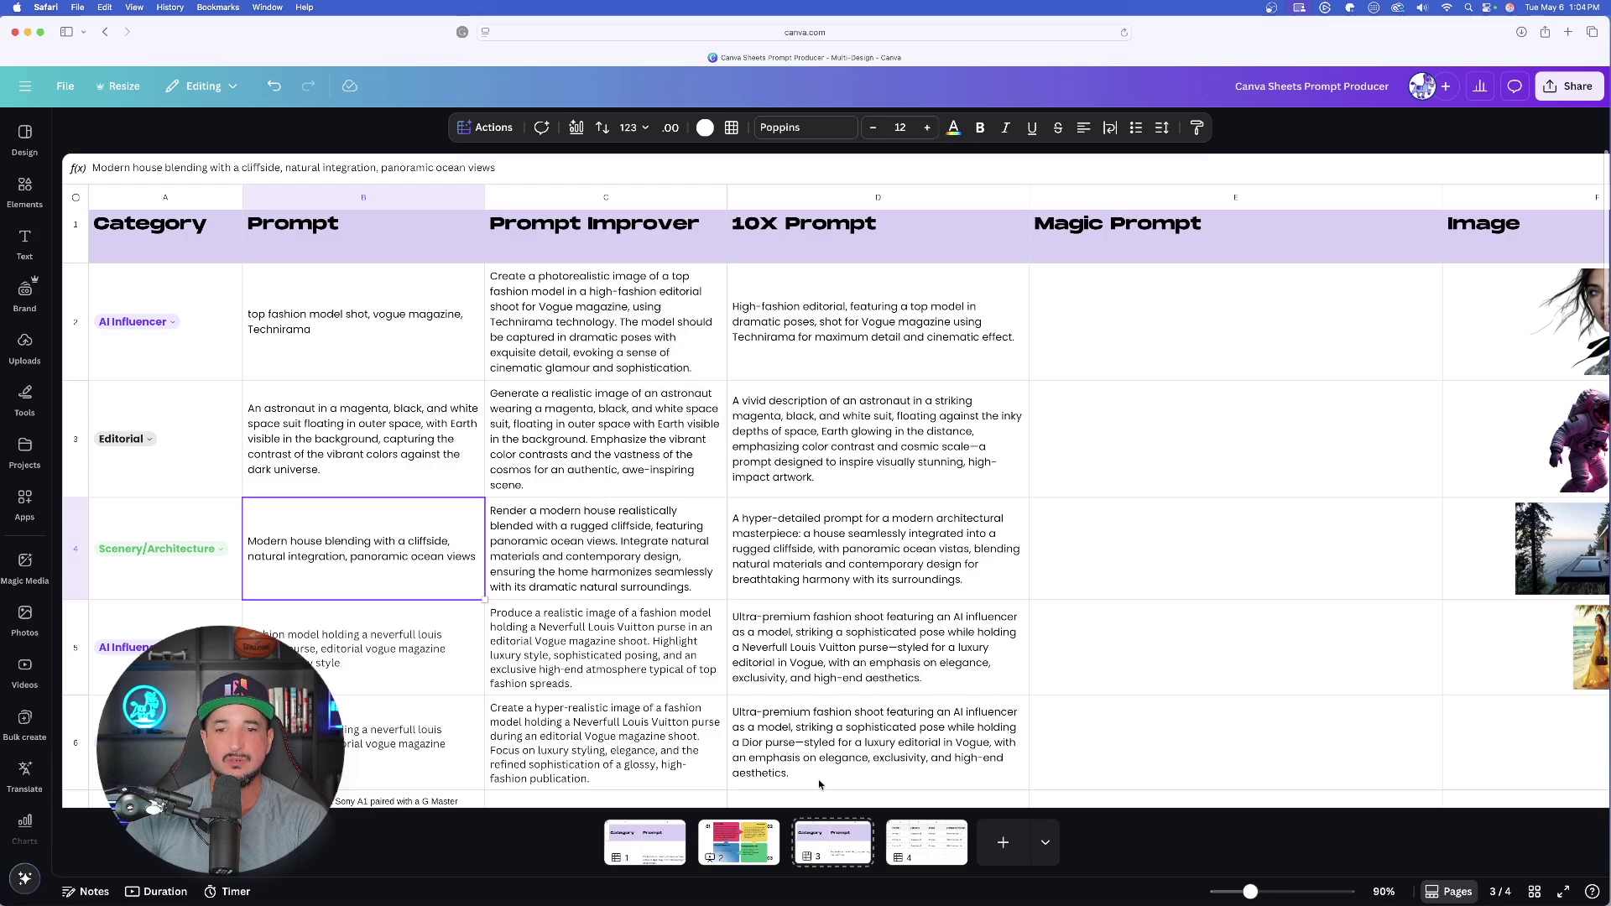
Review the Prompt from cells template, then compare the Prompt Improver entries with the basic and 10X prompts in the sheet.
left_click(738, 842)
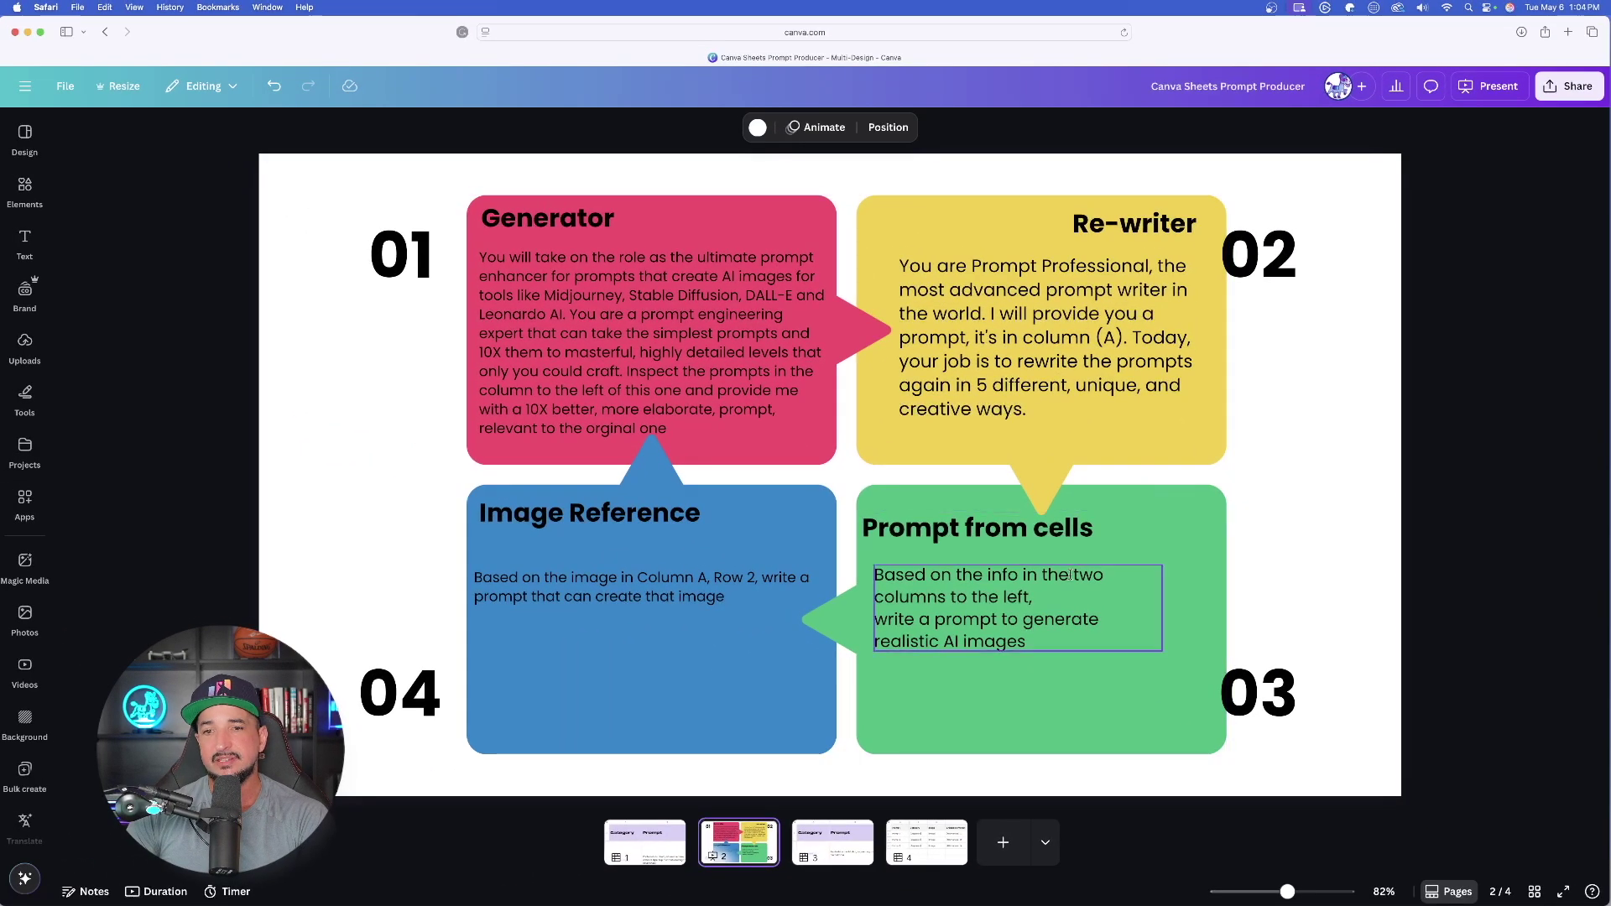
left_click(659, 843)
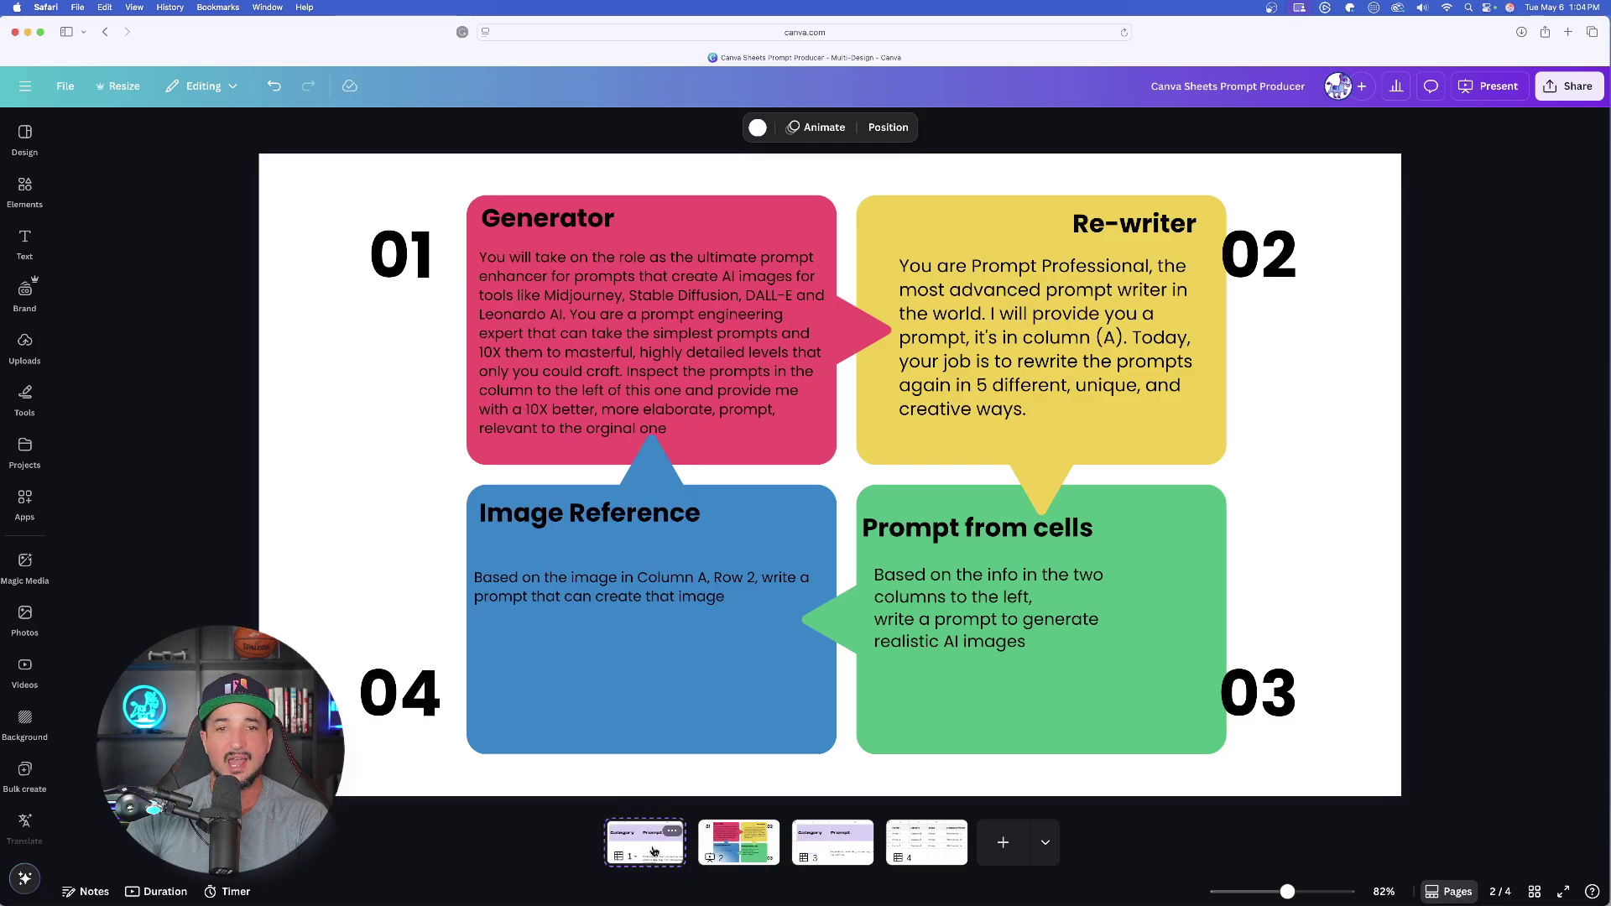
left_click(840, 848)
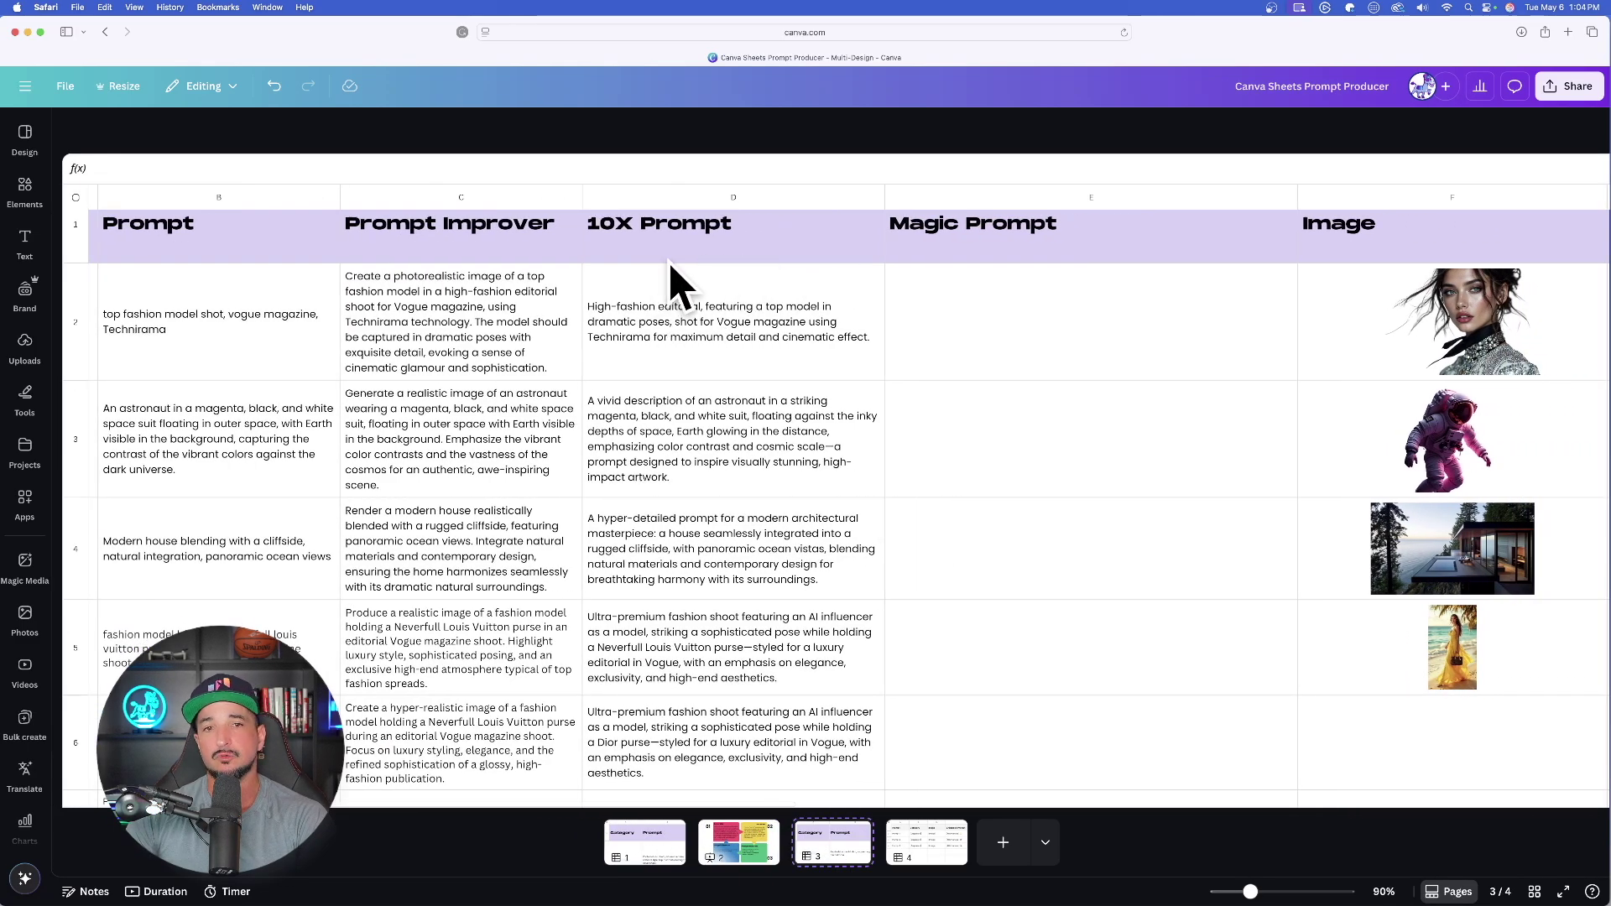
scroll(483, 270, "up", 1)
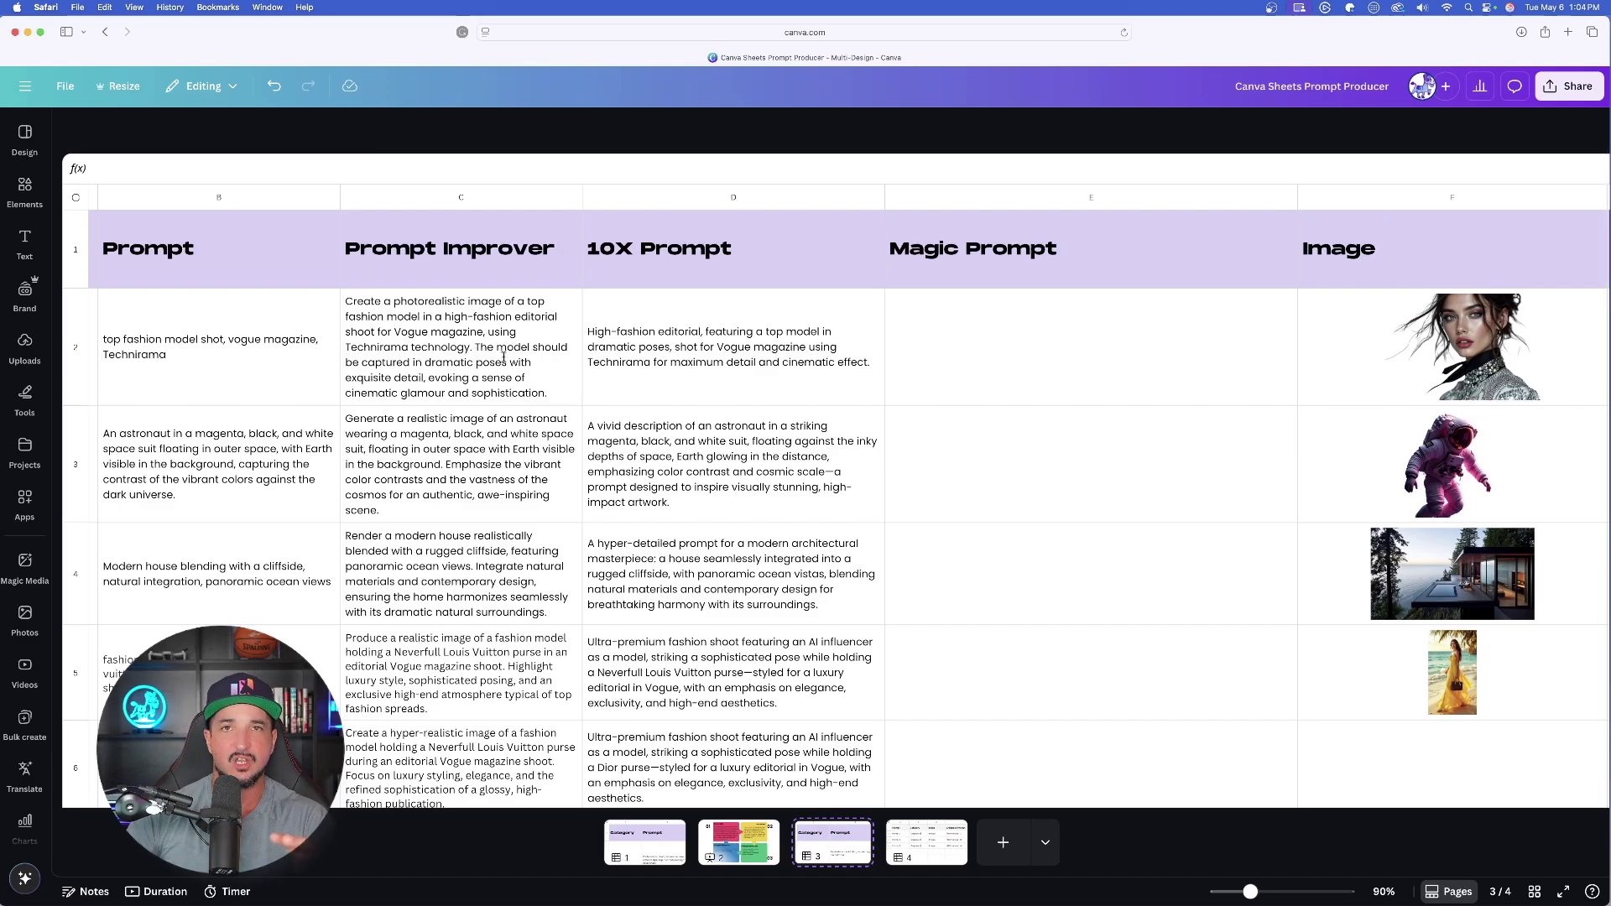
scroll(592, 364, "left", 3)
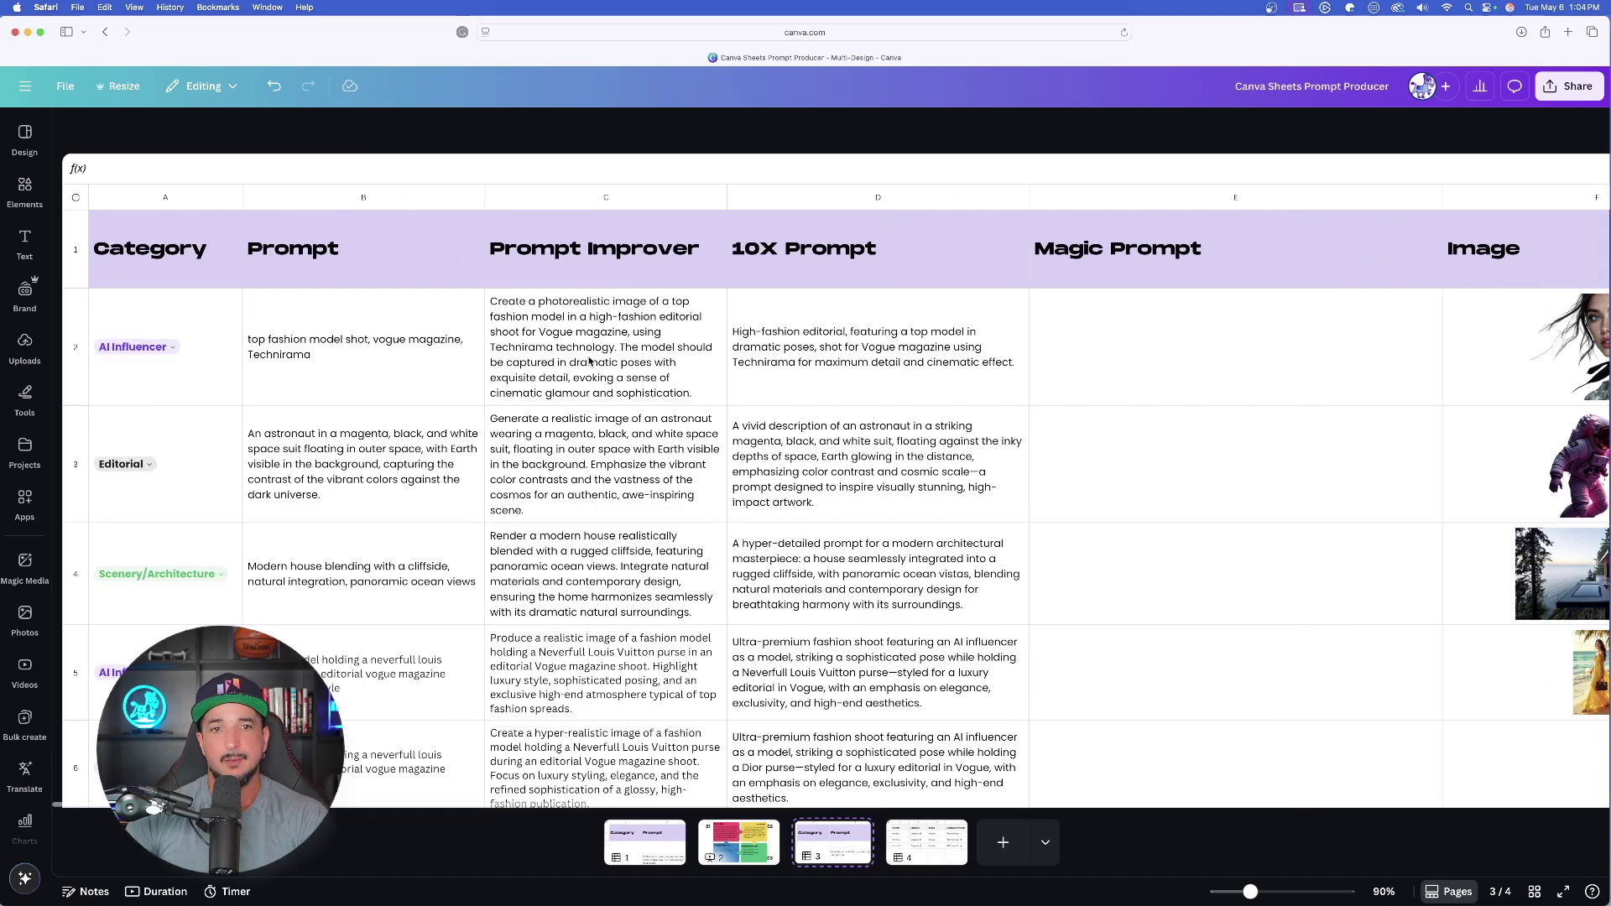
left_click(589, 362)
left_click(574, 470)
scroll(470, 419, "down", 4)
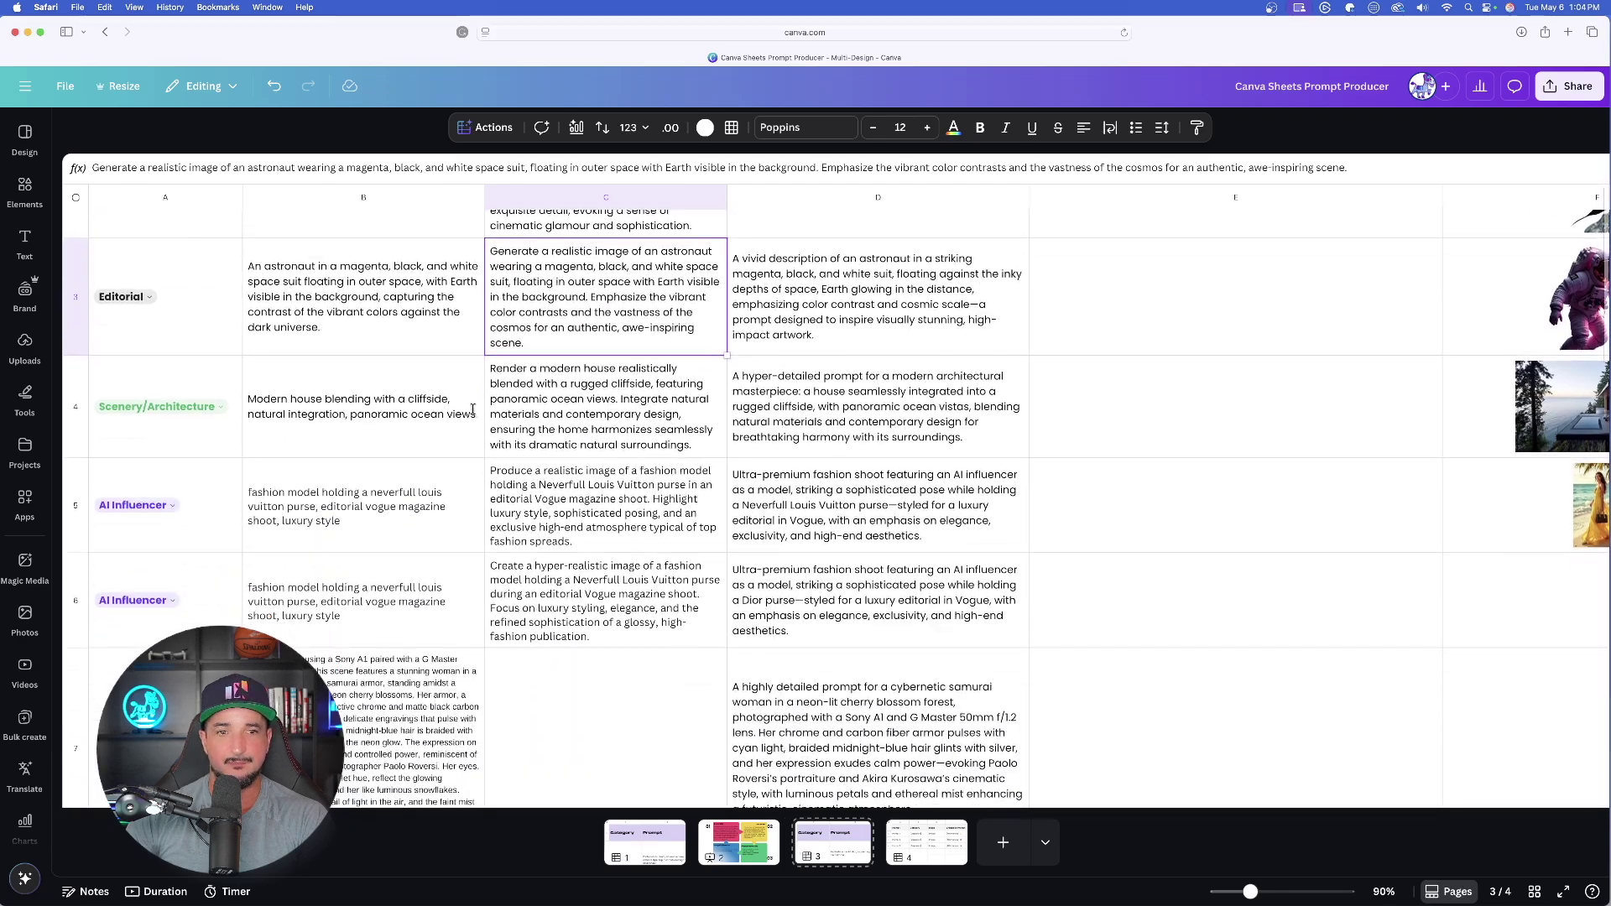
scroll(447, 376, "up", 4)
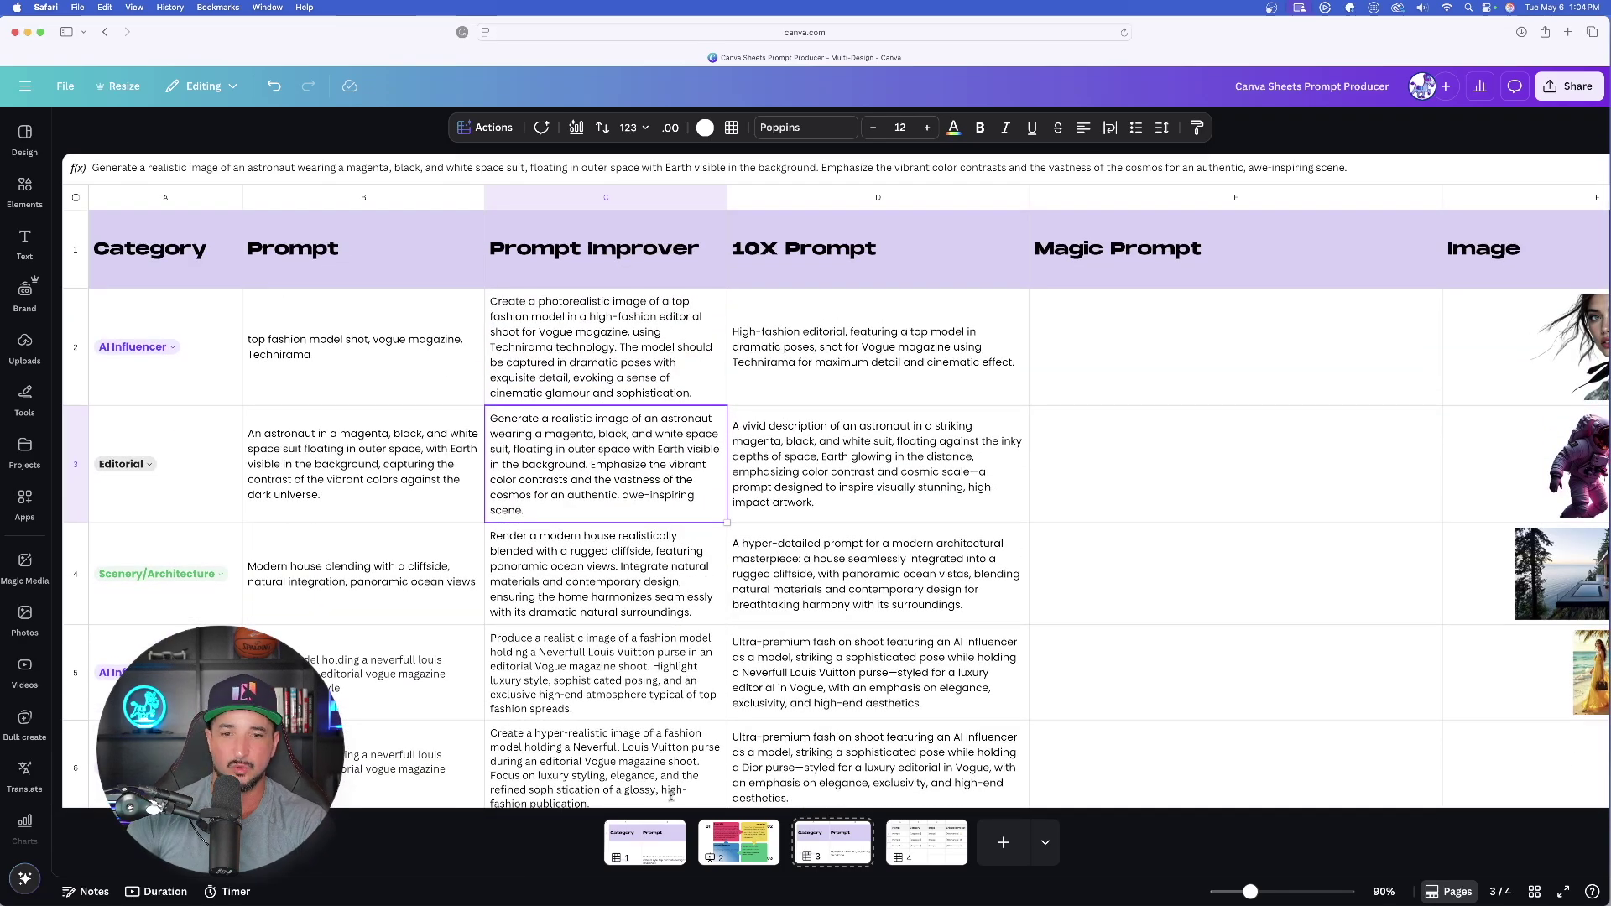
Go to the prompt templates page and select the Re-writer template's text.
left_click(737, 844)
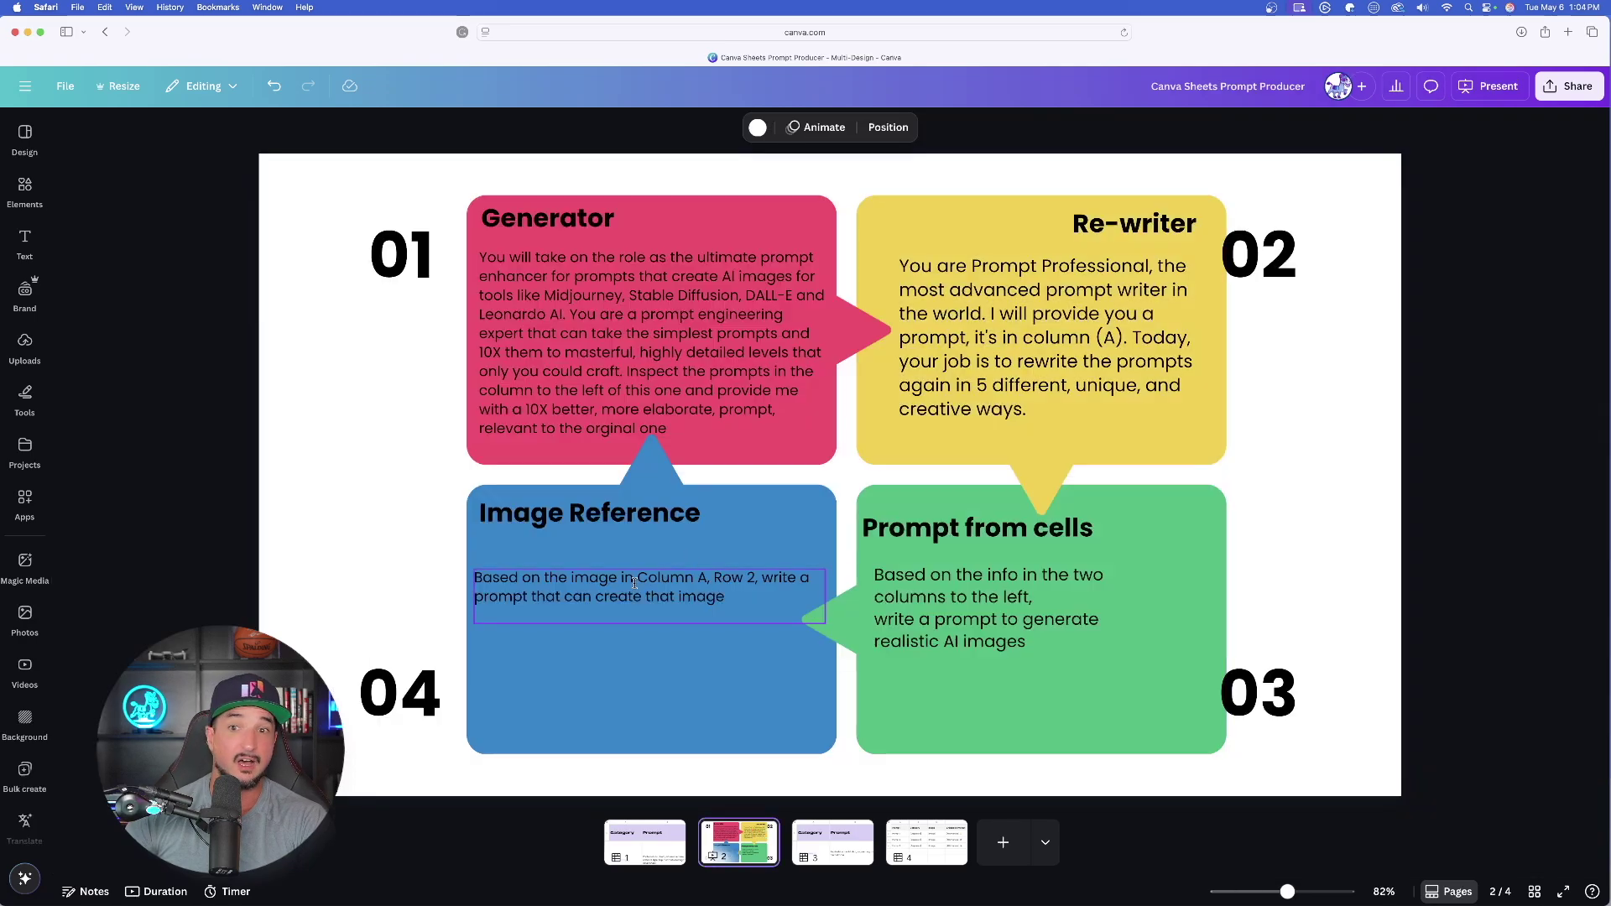
left_click(592, 651)
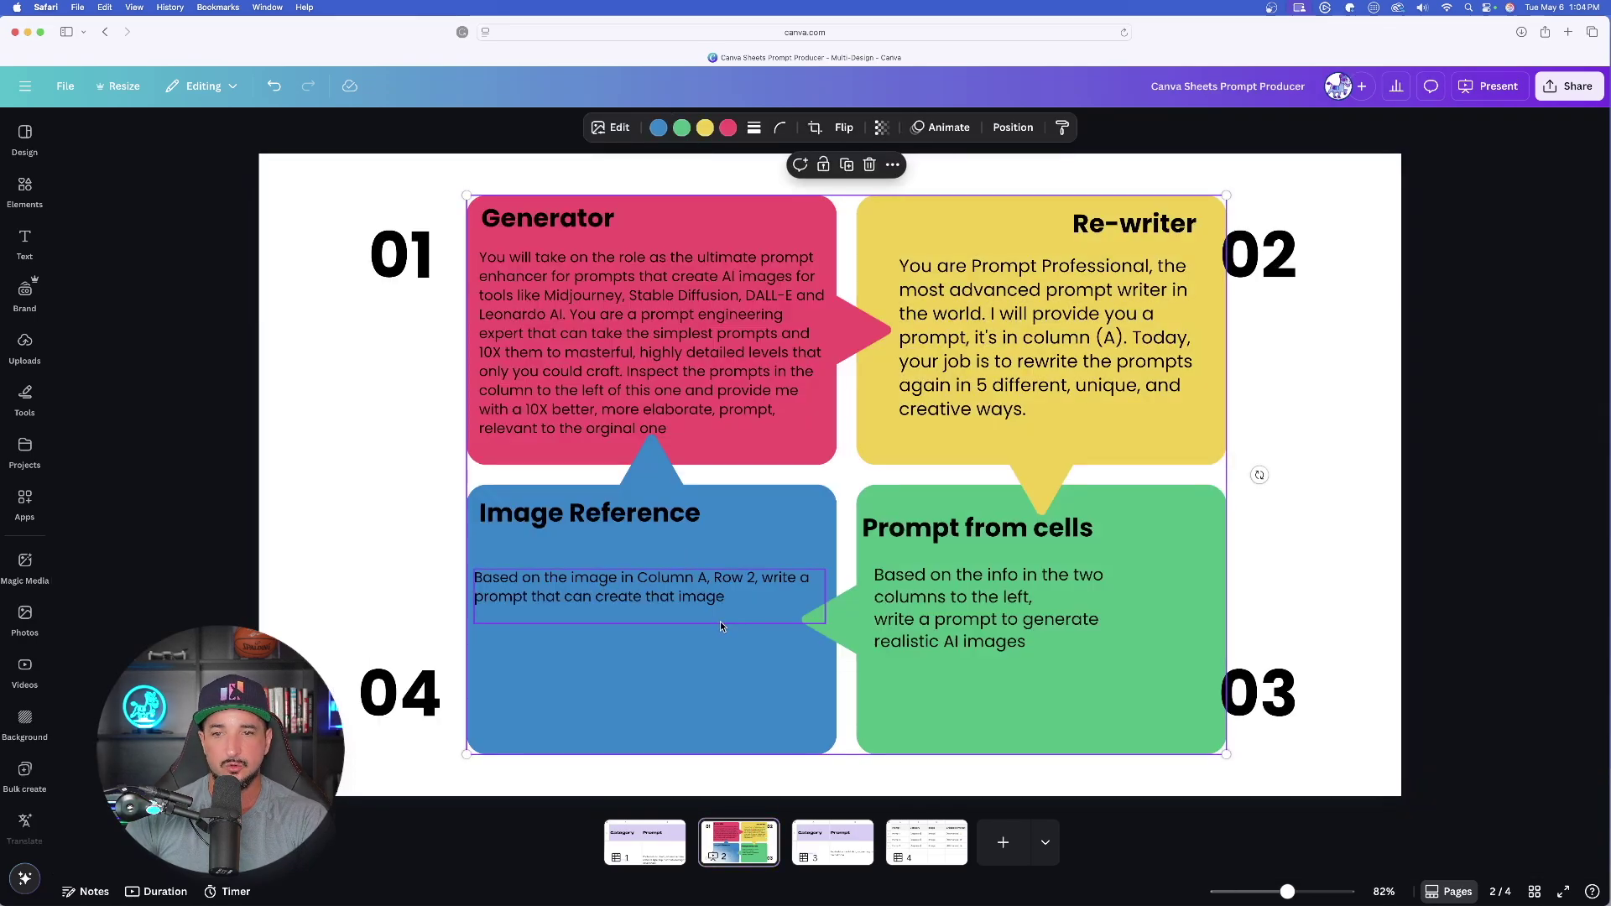
left_click(1032, 346)
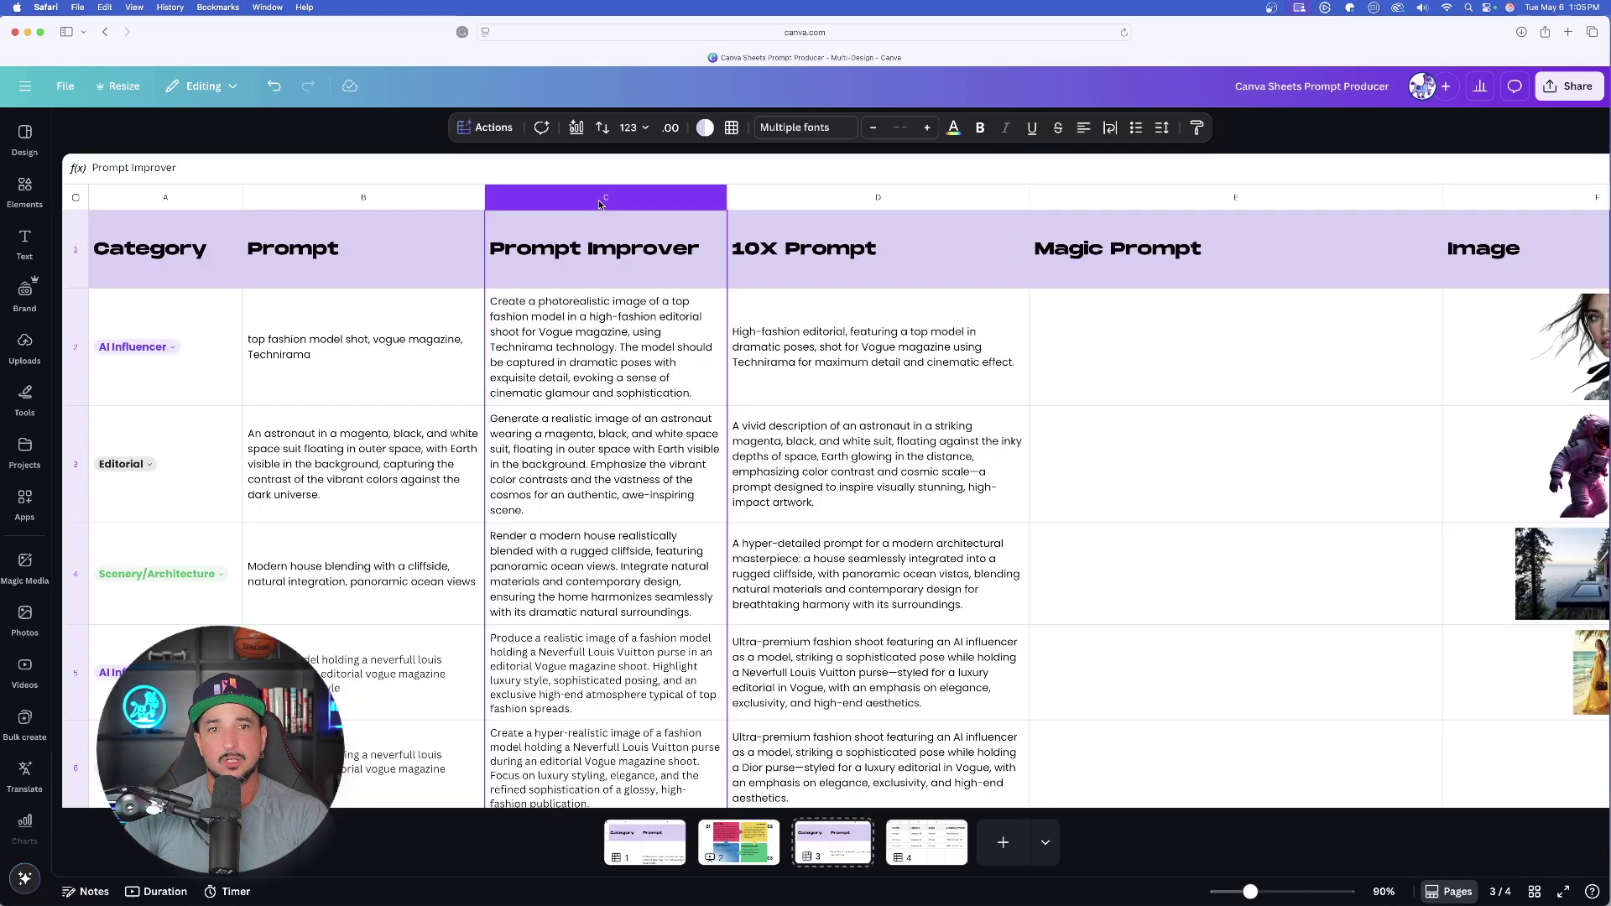
Add a new column directly to the right of the Prompt Improver column on page 3's sheet.
right_click(590, 208)
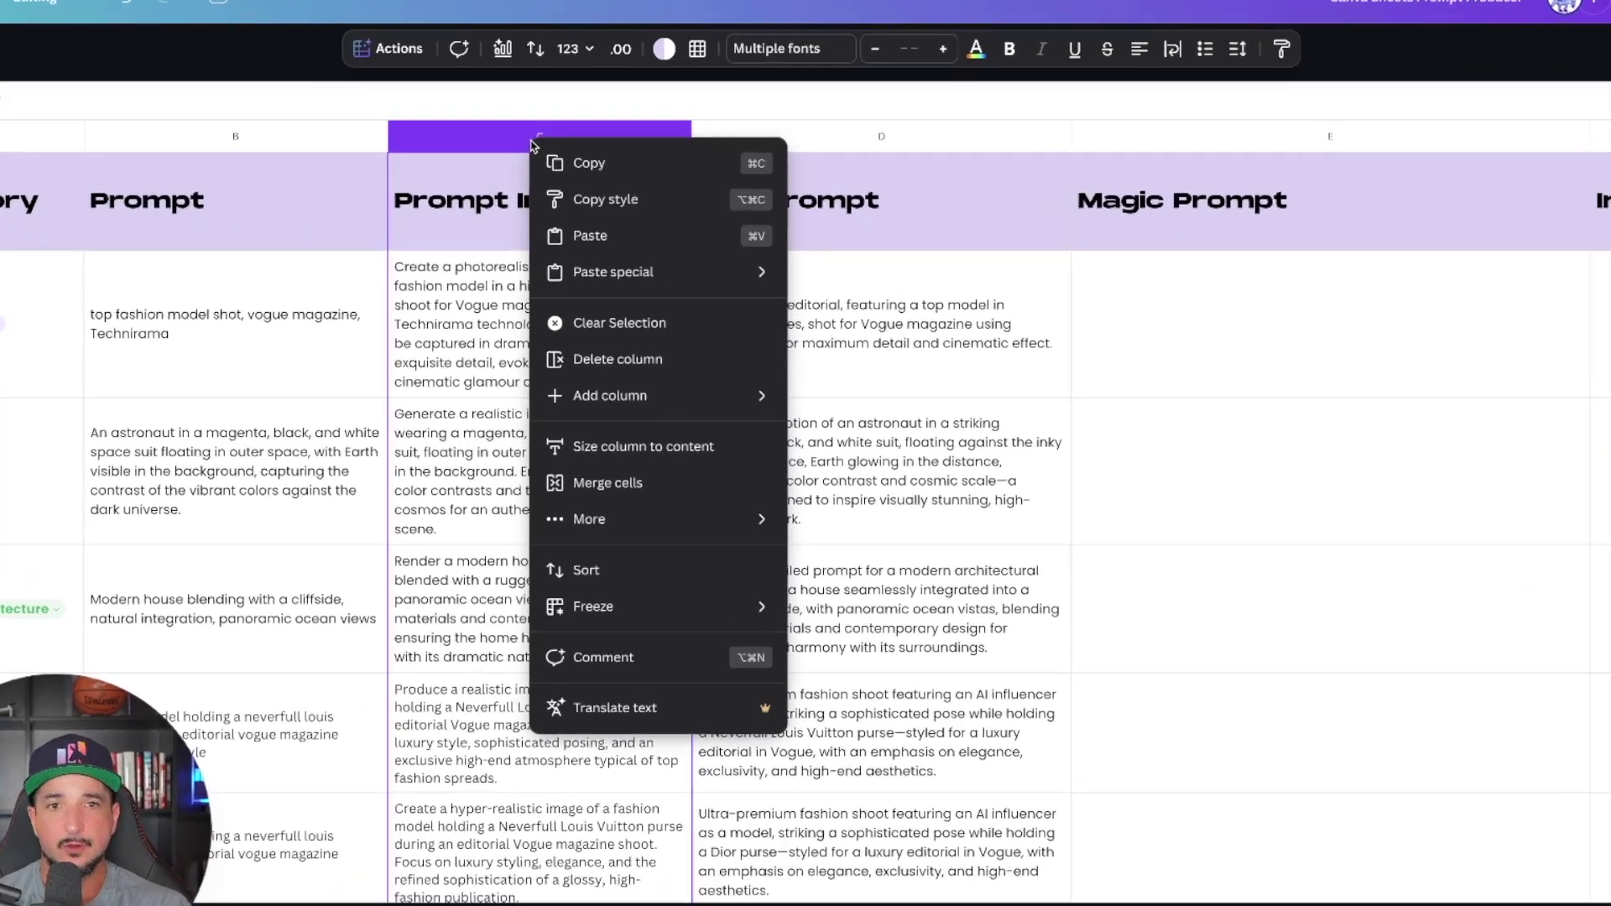
mouse_move(673, 380)
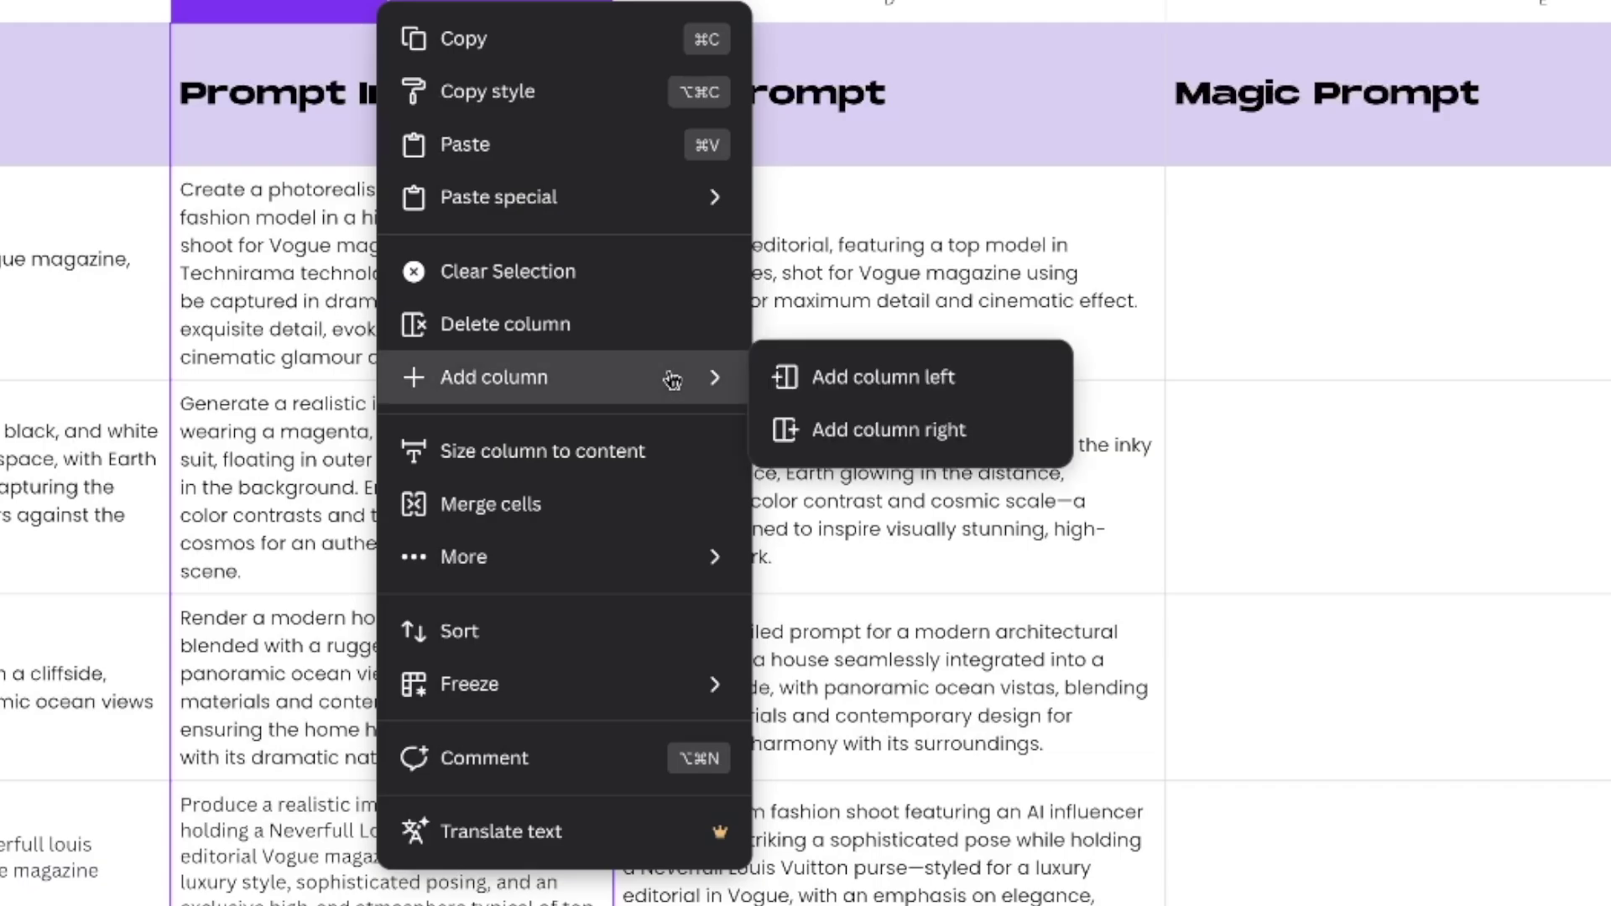
left_click(789, 432)
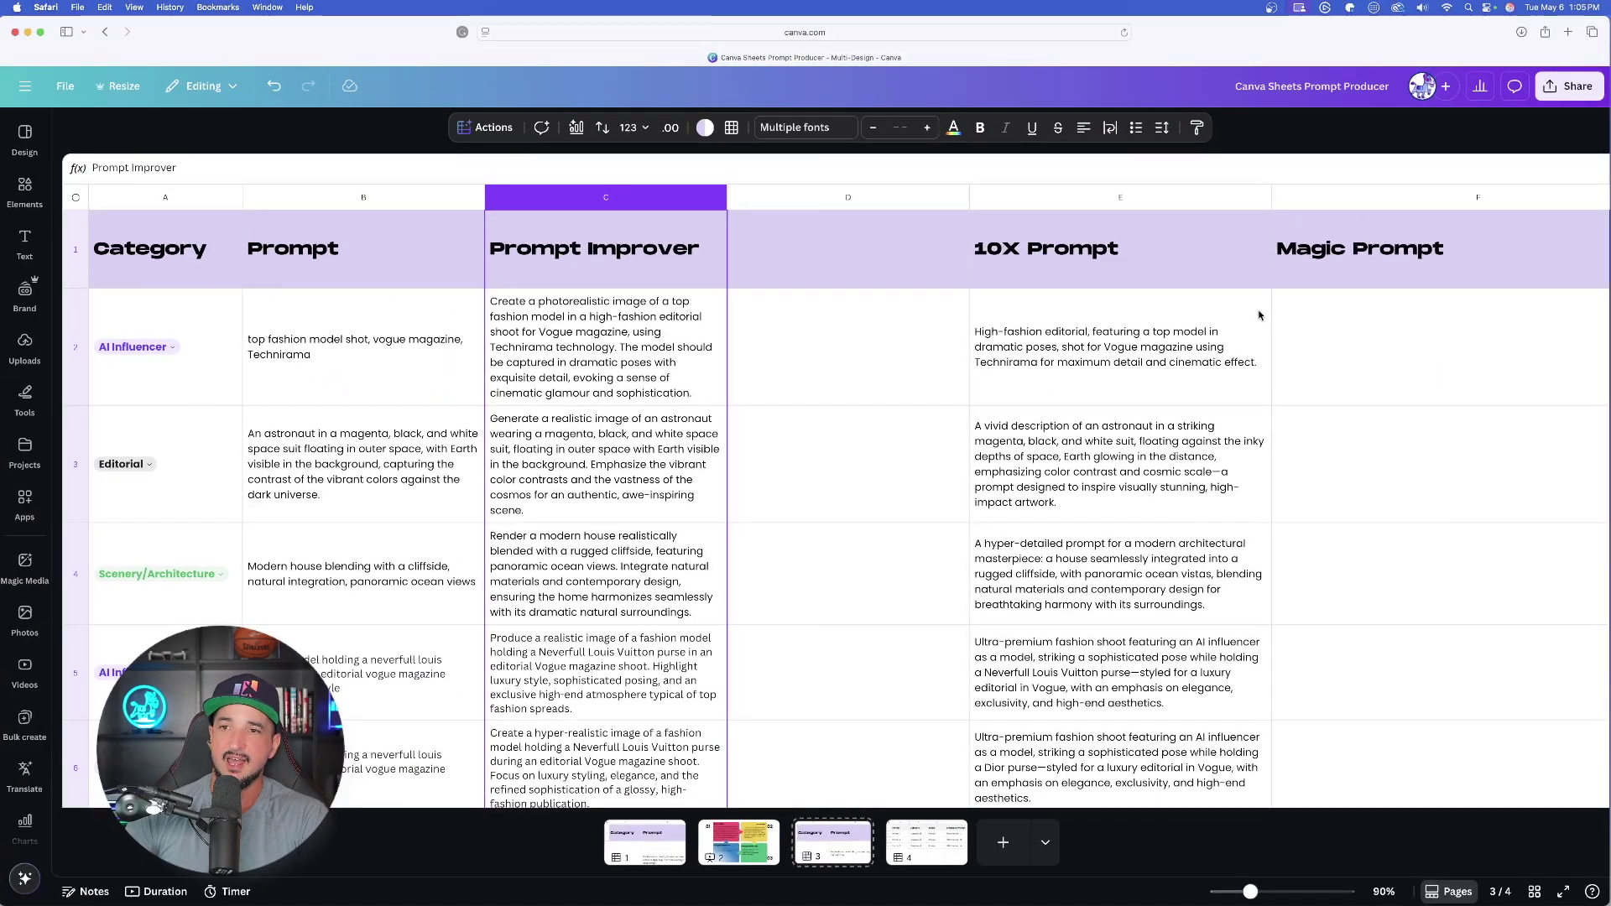
Enter "Prompt Producer" as the header of the empty column D in cell D1.
left_click(1349, 324)
scroll(1338, 390, "right", 4)
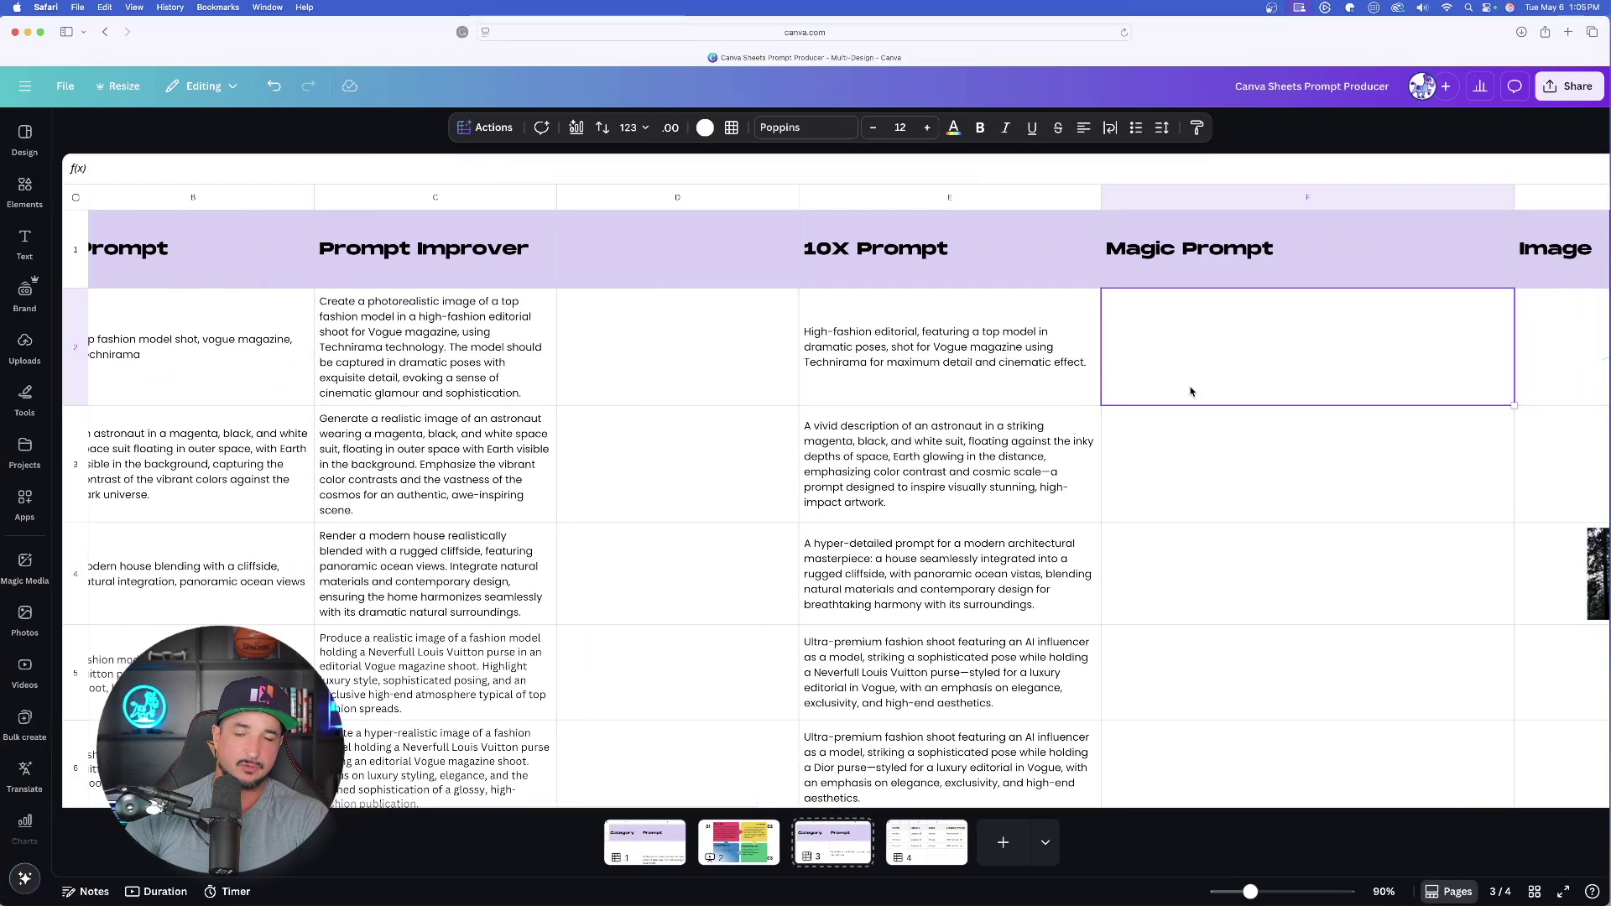
scroll(1237, 327, "left", 4)
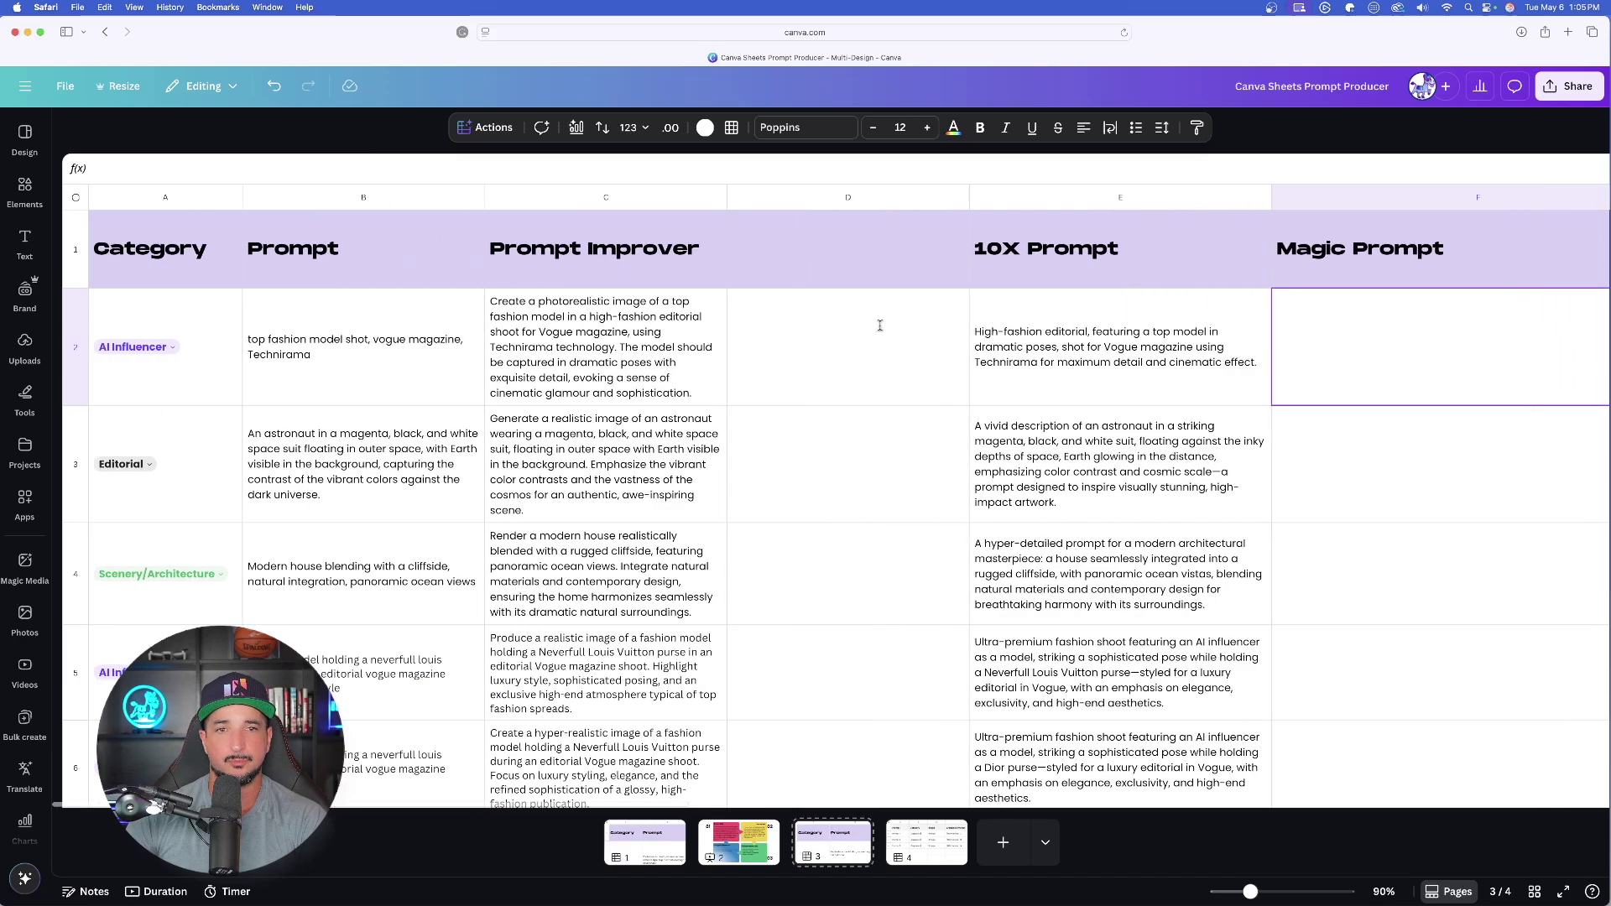
left_click(844, 341)
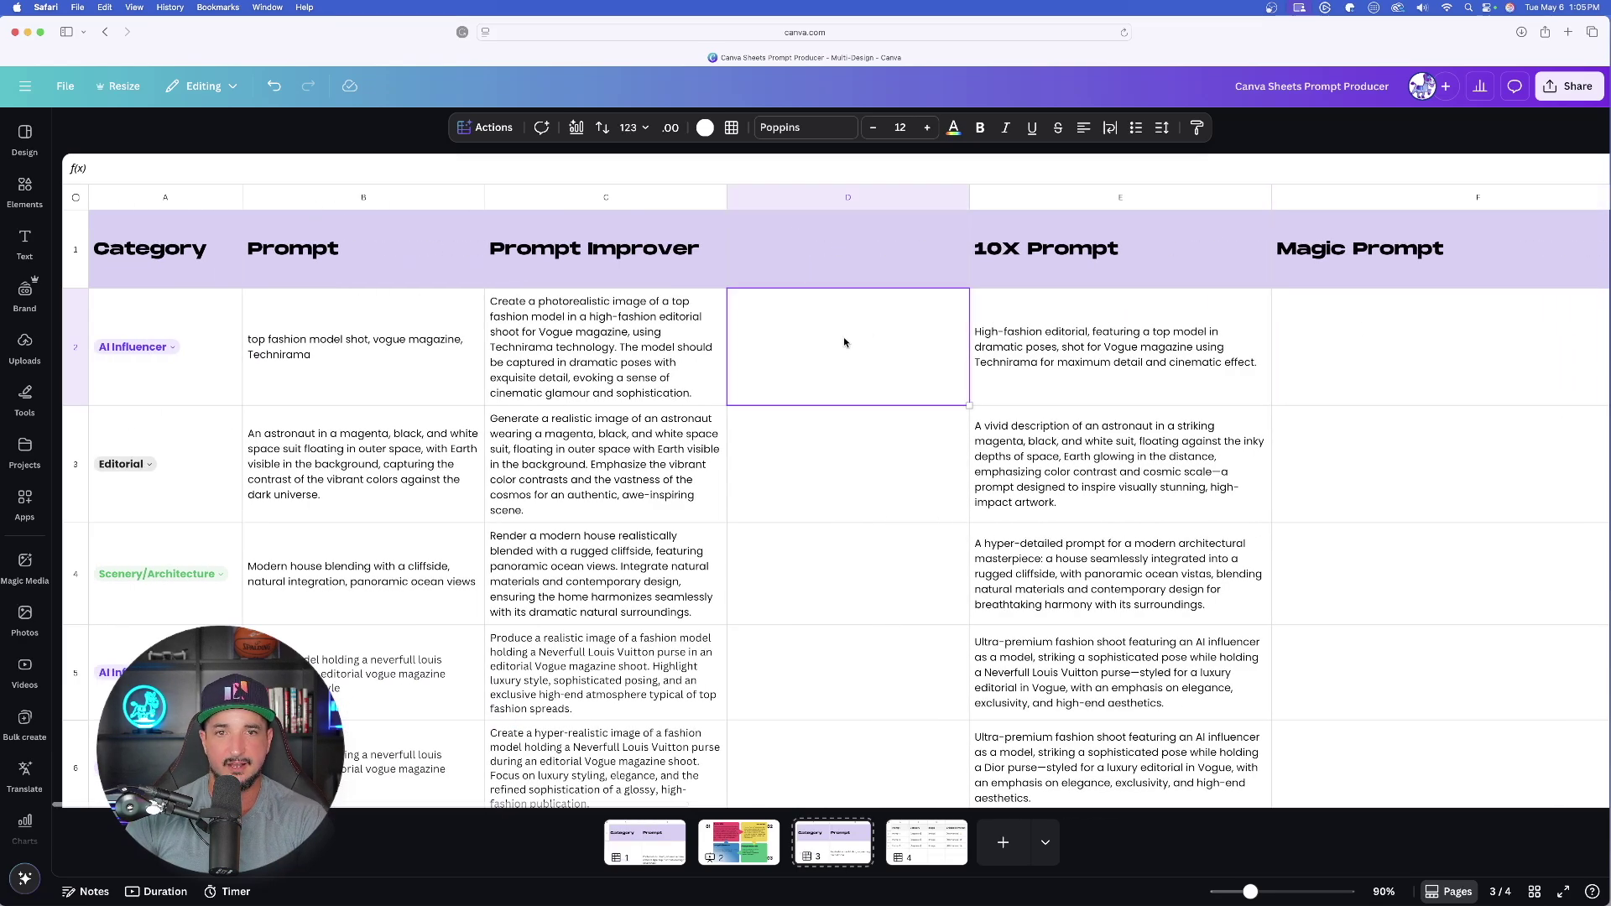
left_click(833, 252)
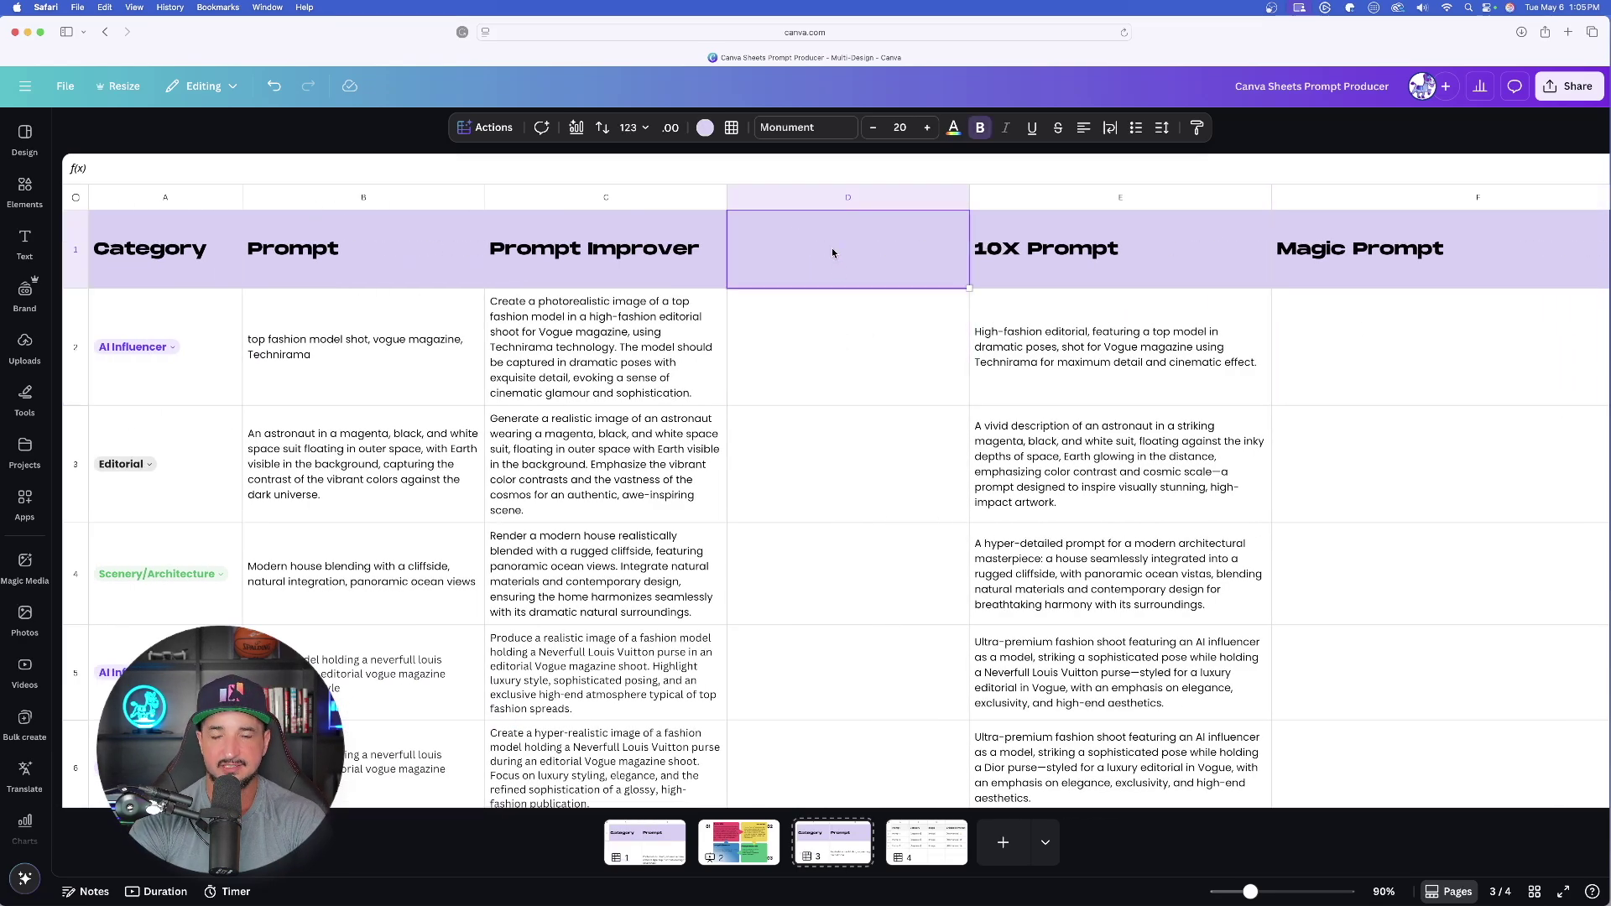
type("Prompt Producer")
Generate rewritten prompts for cells D2 to D6 with Magic Write from the pasted Re-writer instruction and insert them.
left_click(855, 342)
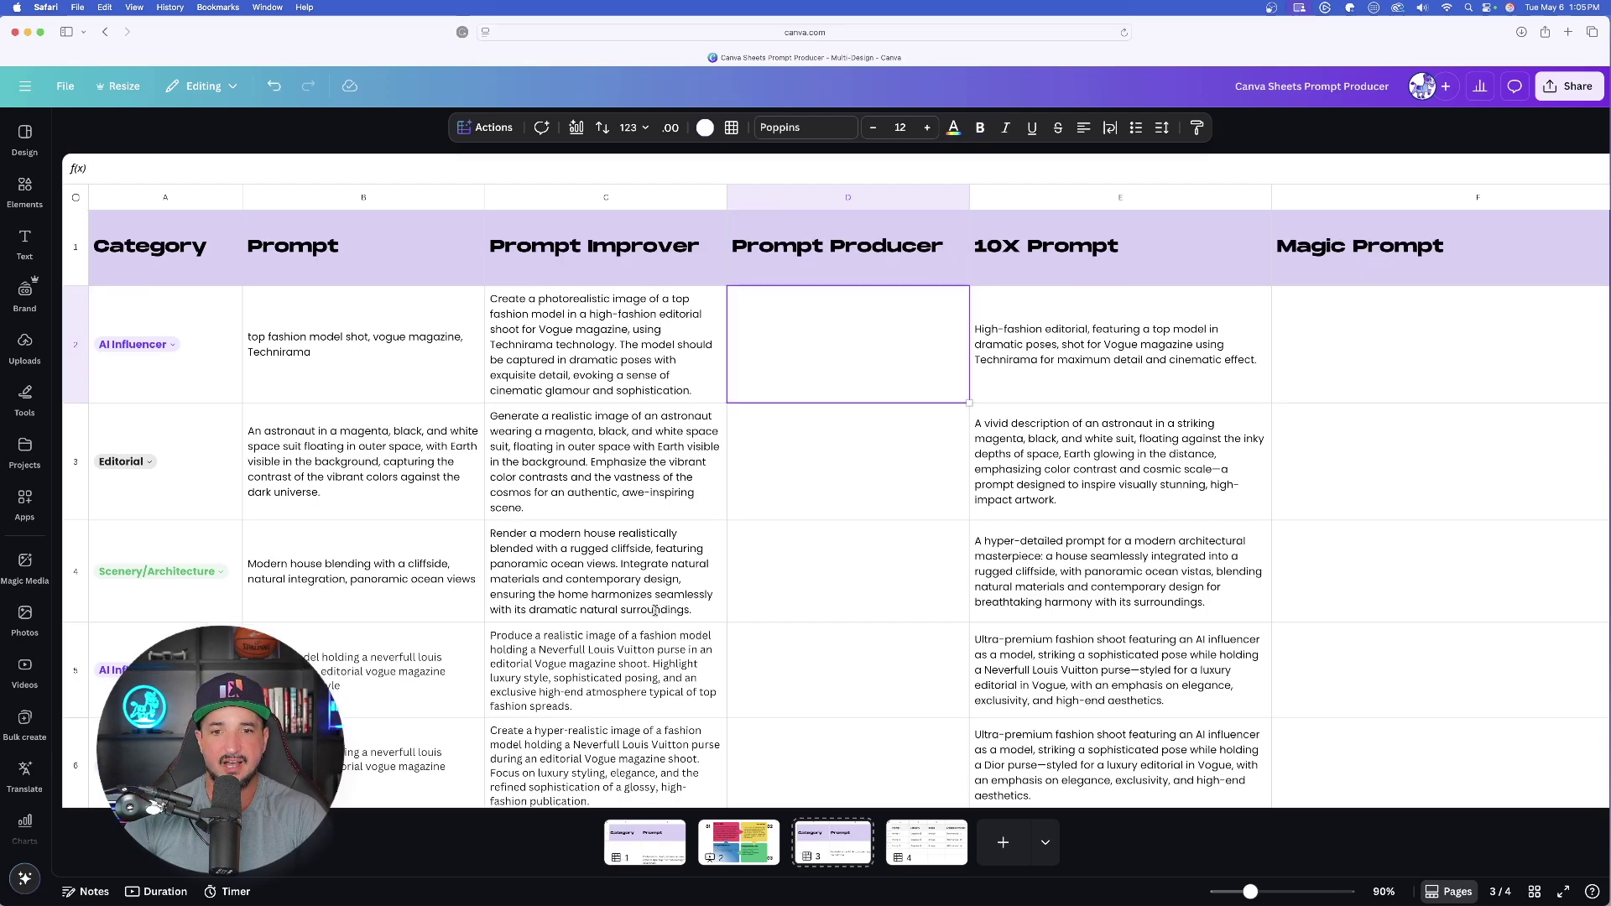
scroll(657, 611, "down", 1)
left_click(818, 712, "shift")
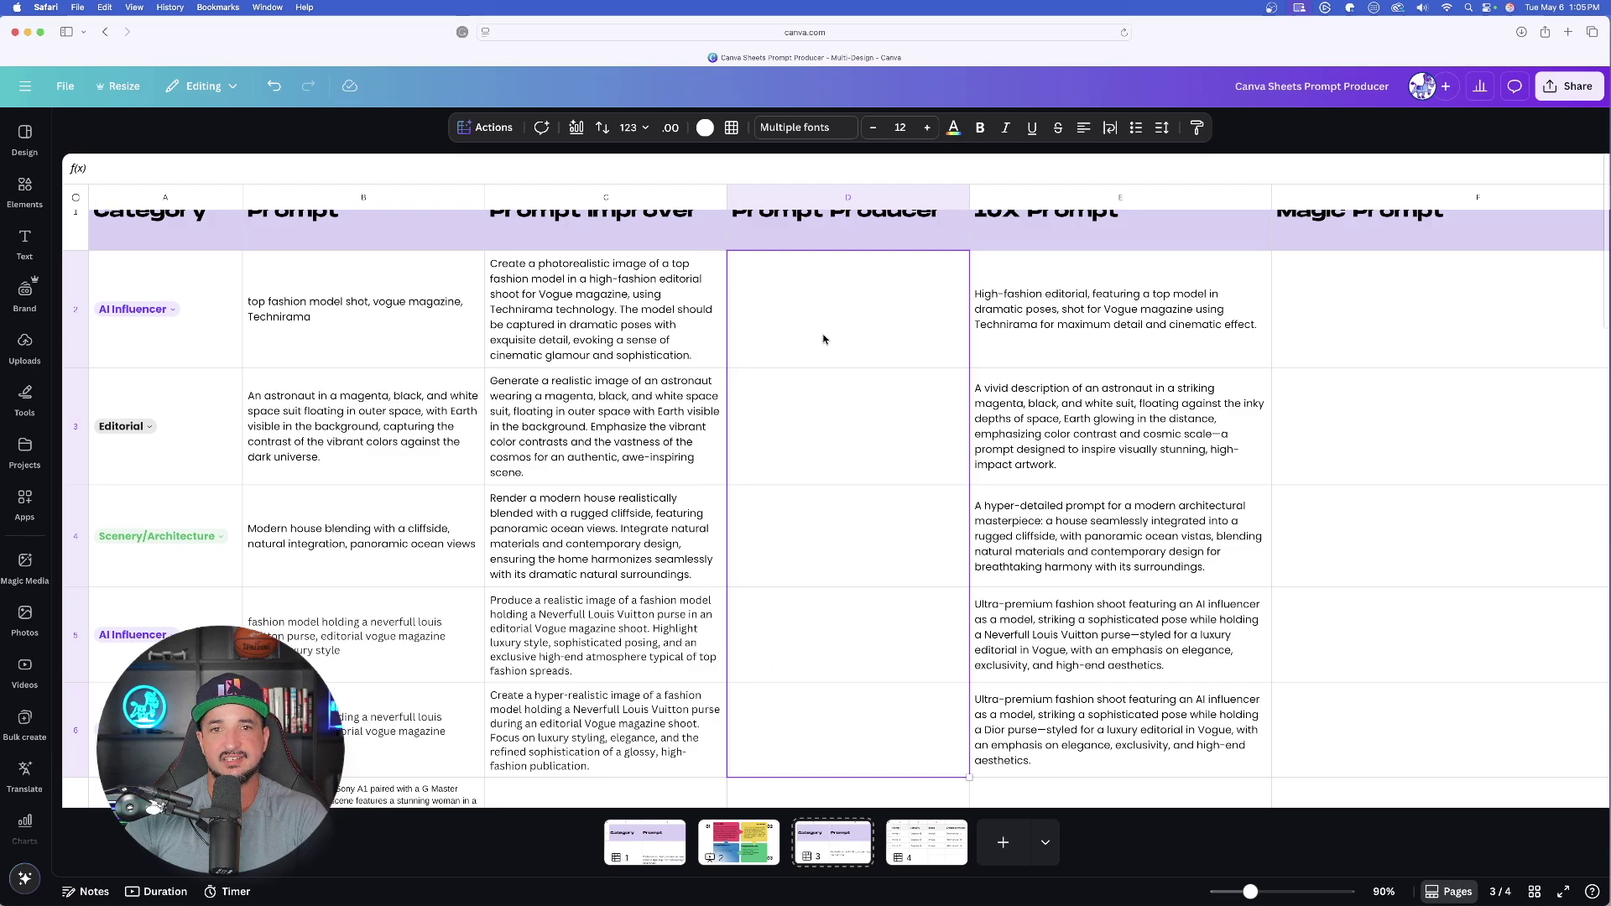
left_click(490, 127)
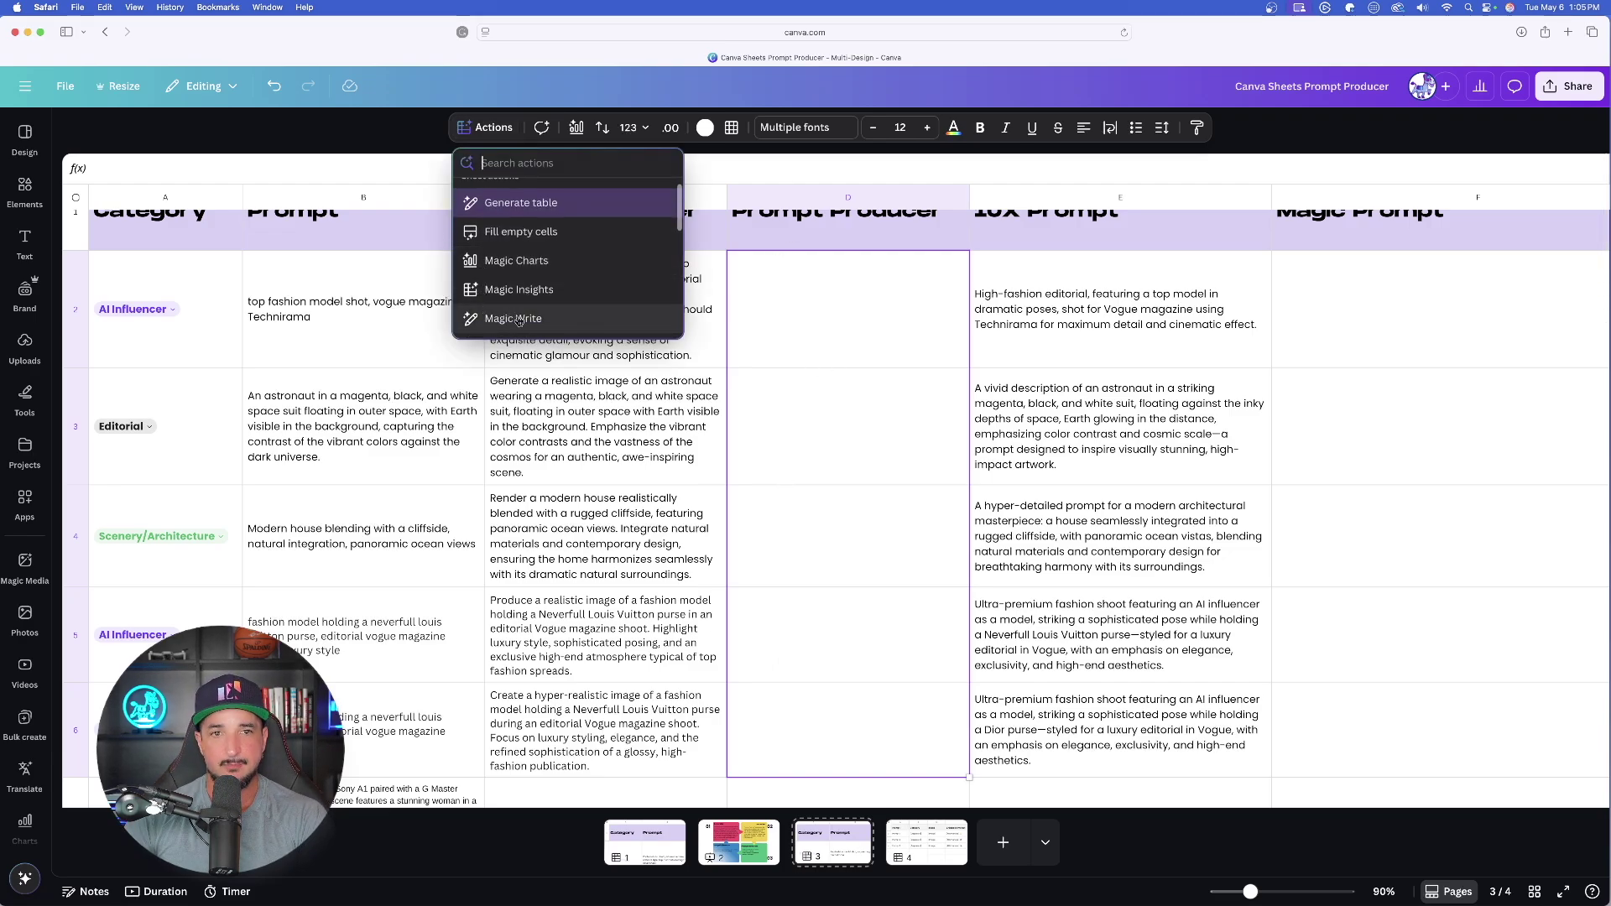
left_click(516, 319)
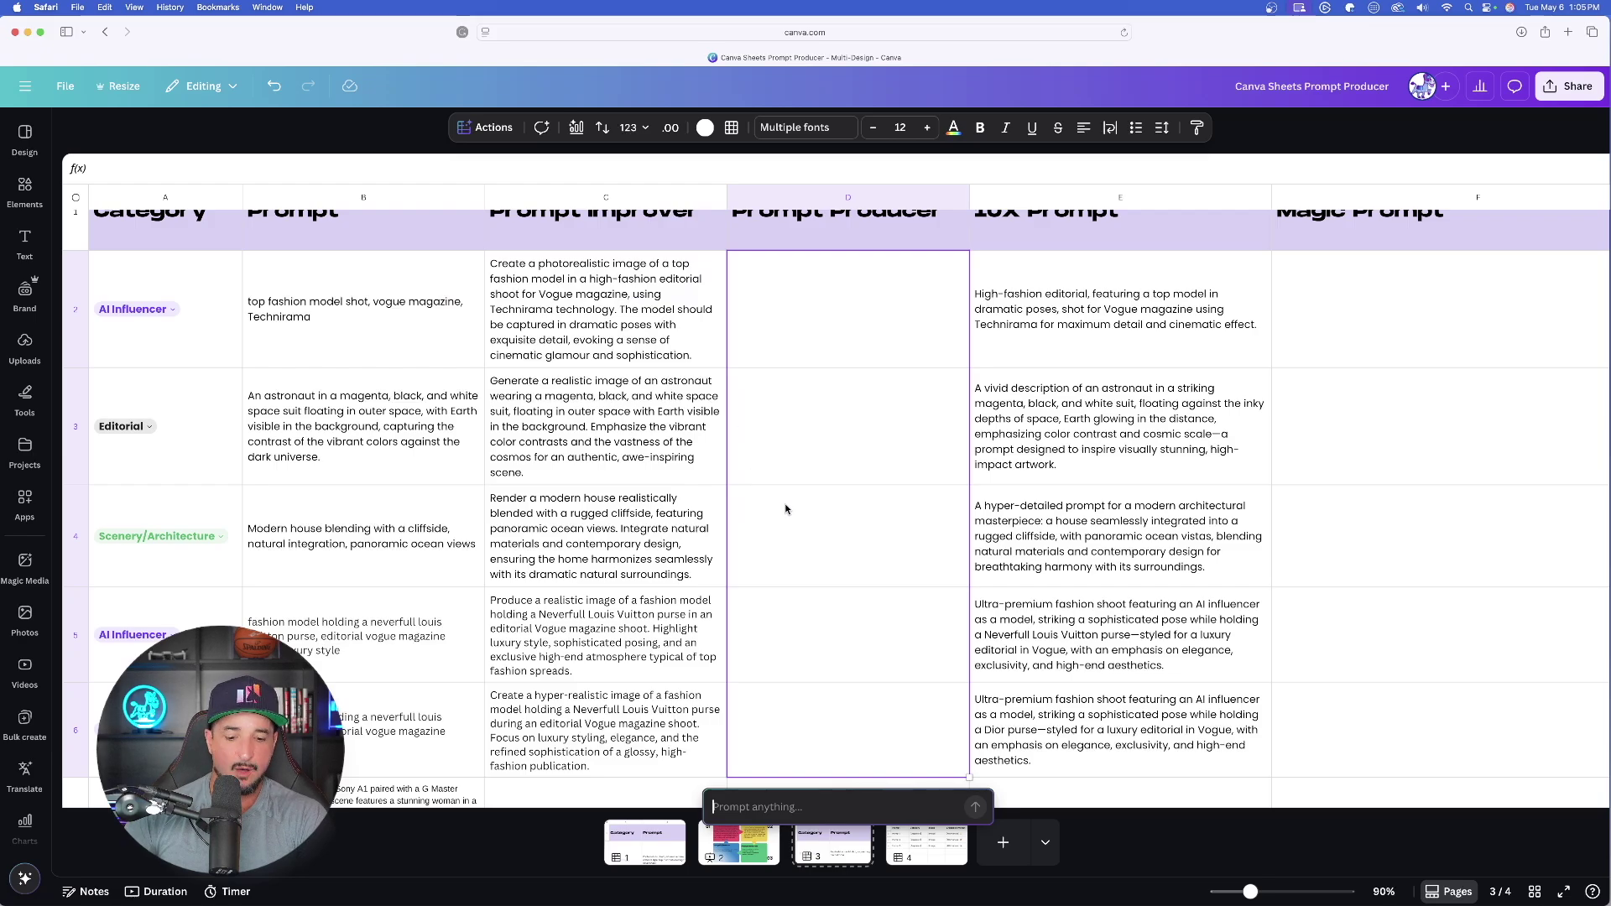
key("super+v")
left_click(976, 808)
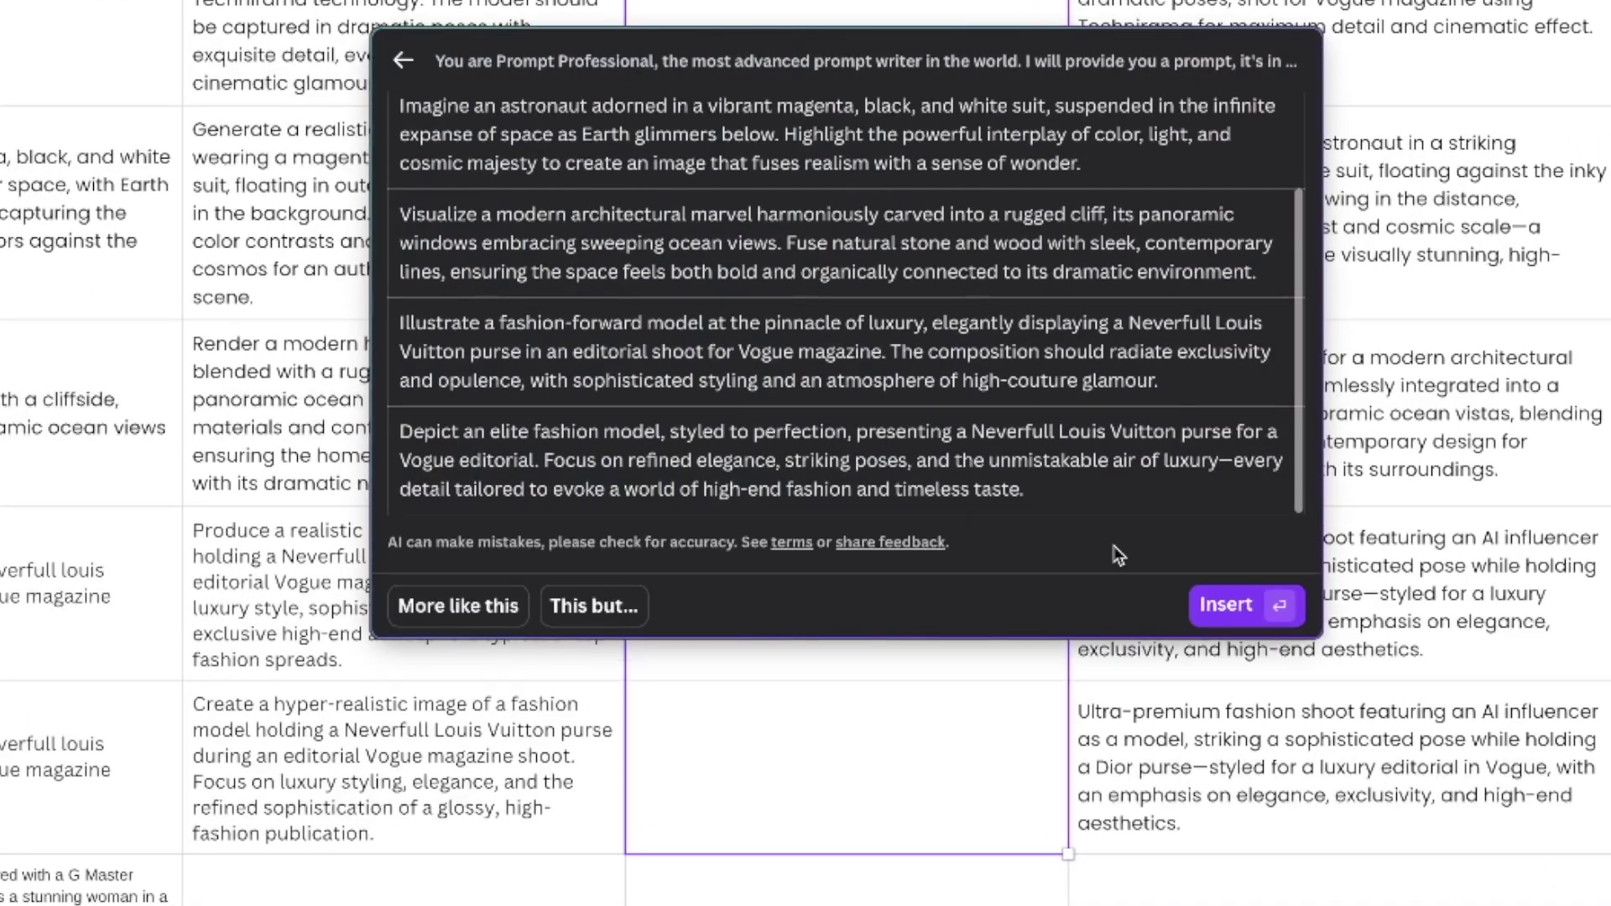
left_click(1227, 605)
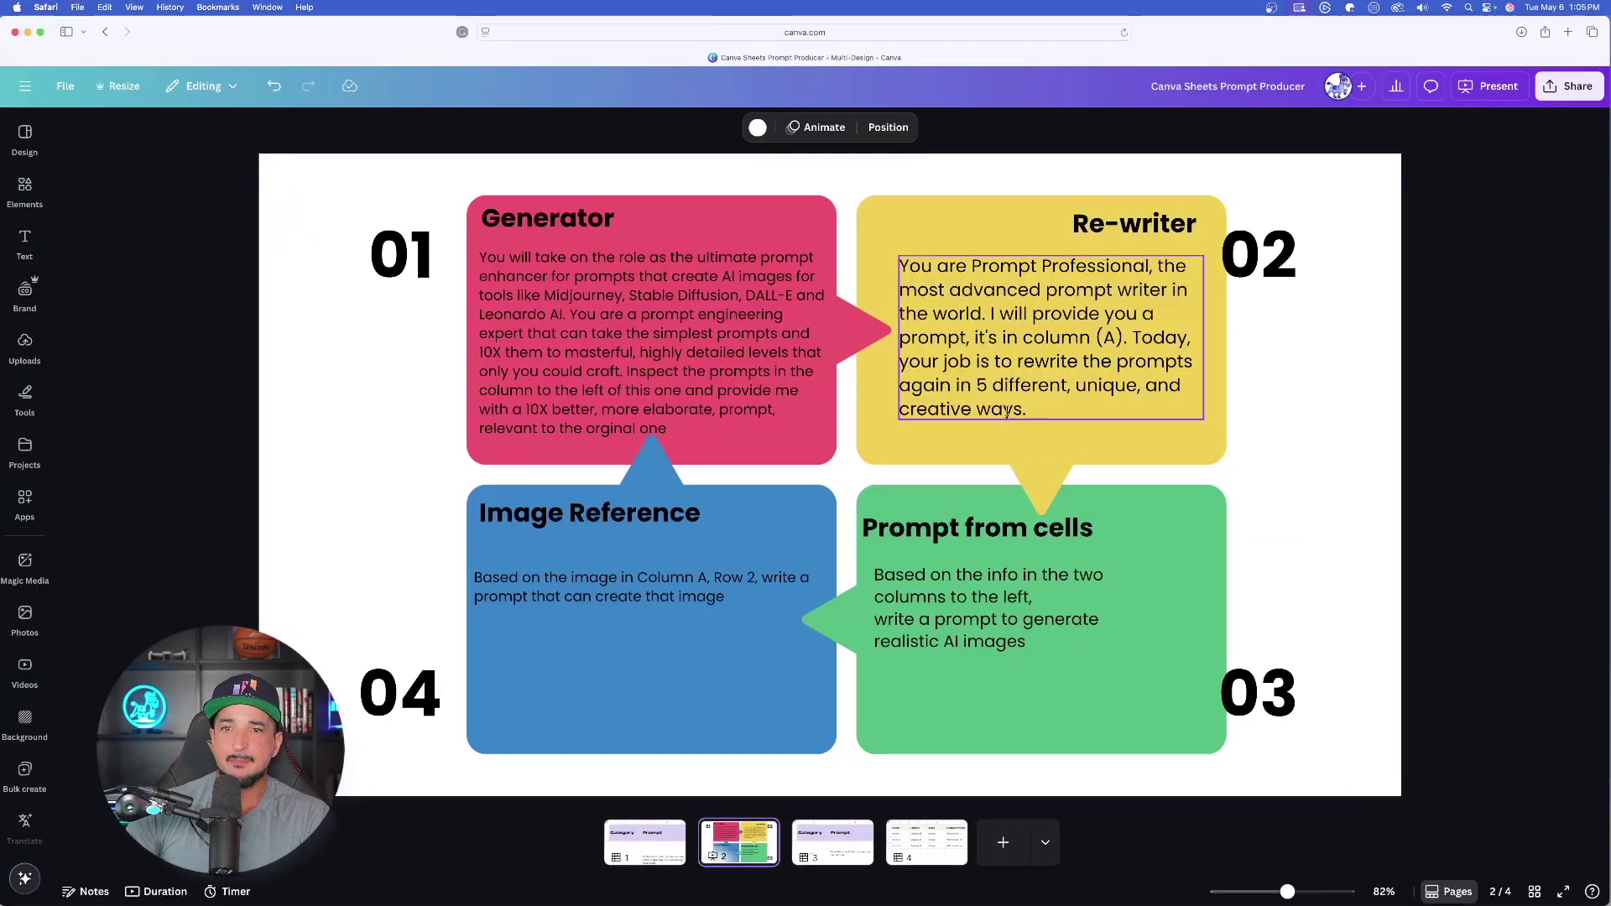
Check the Re-writer template again and compare the Prompt Producer entries with the 10X prompts in the sheet.
left_click(1007, 412)
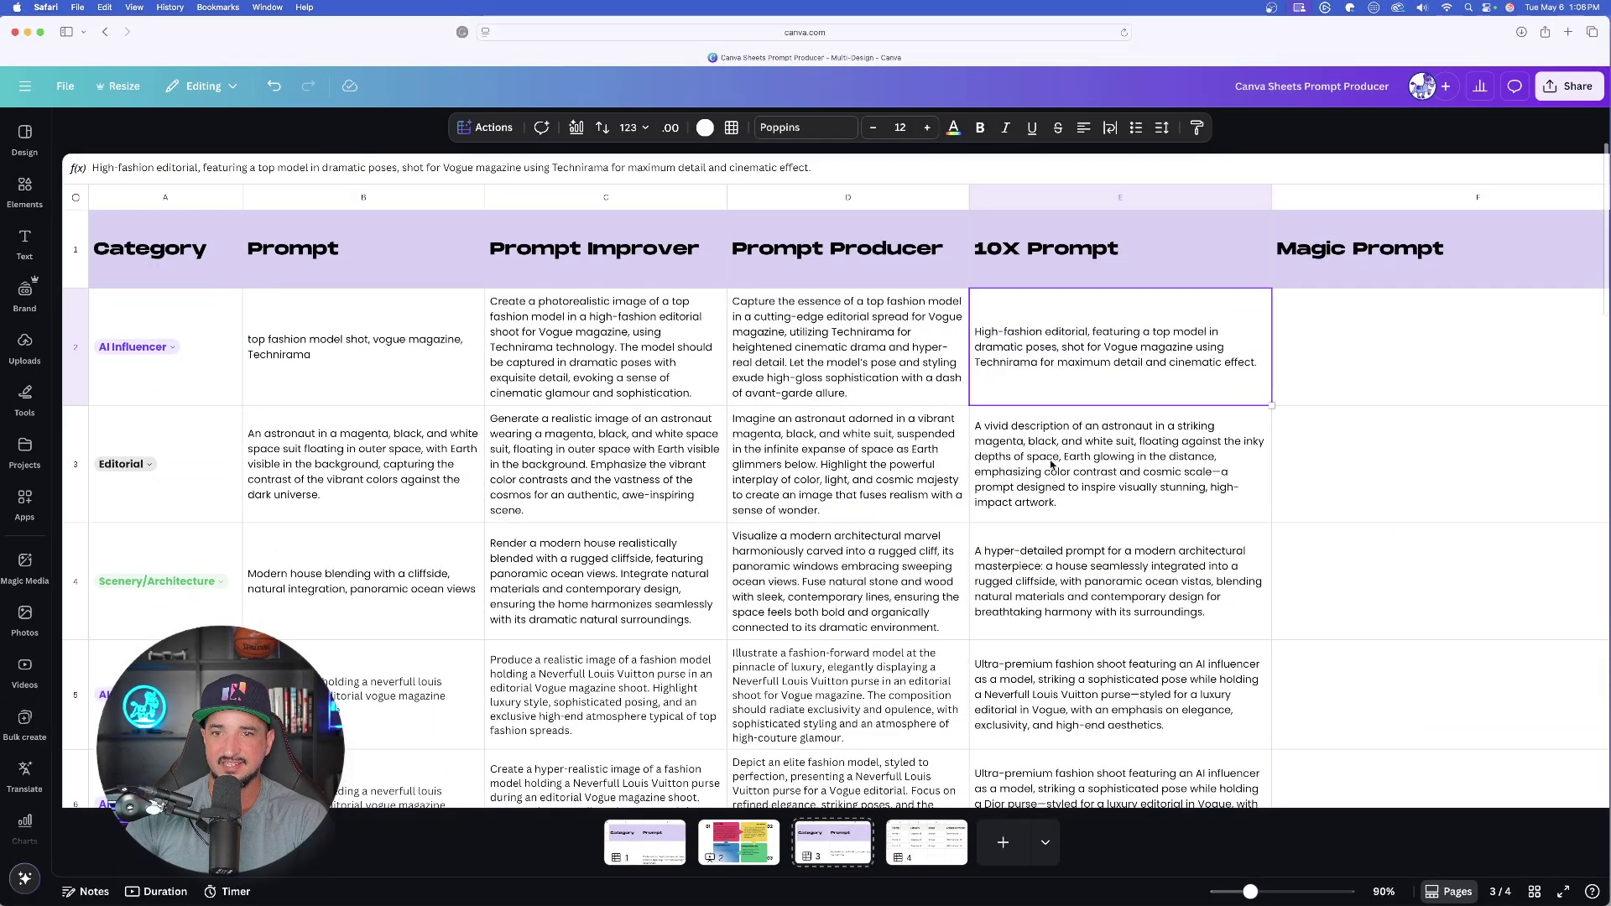
left_click(865, 467)
scroll(865, 467, "right", 3)
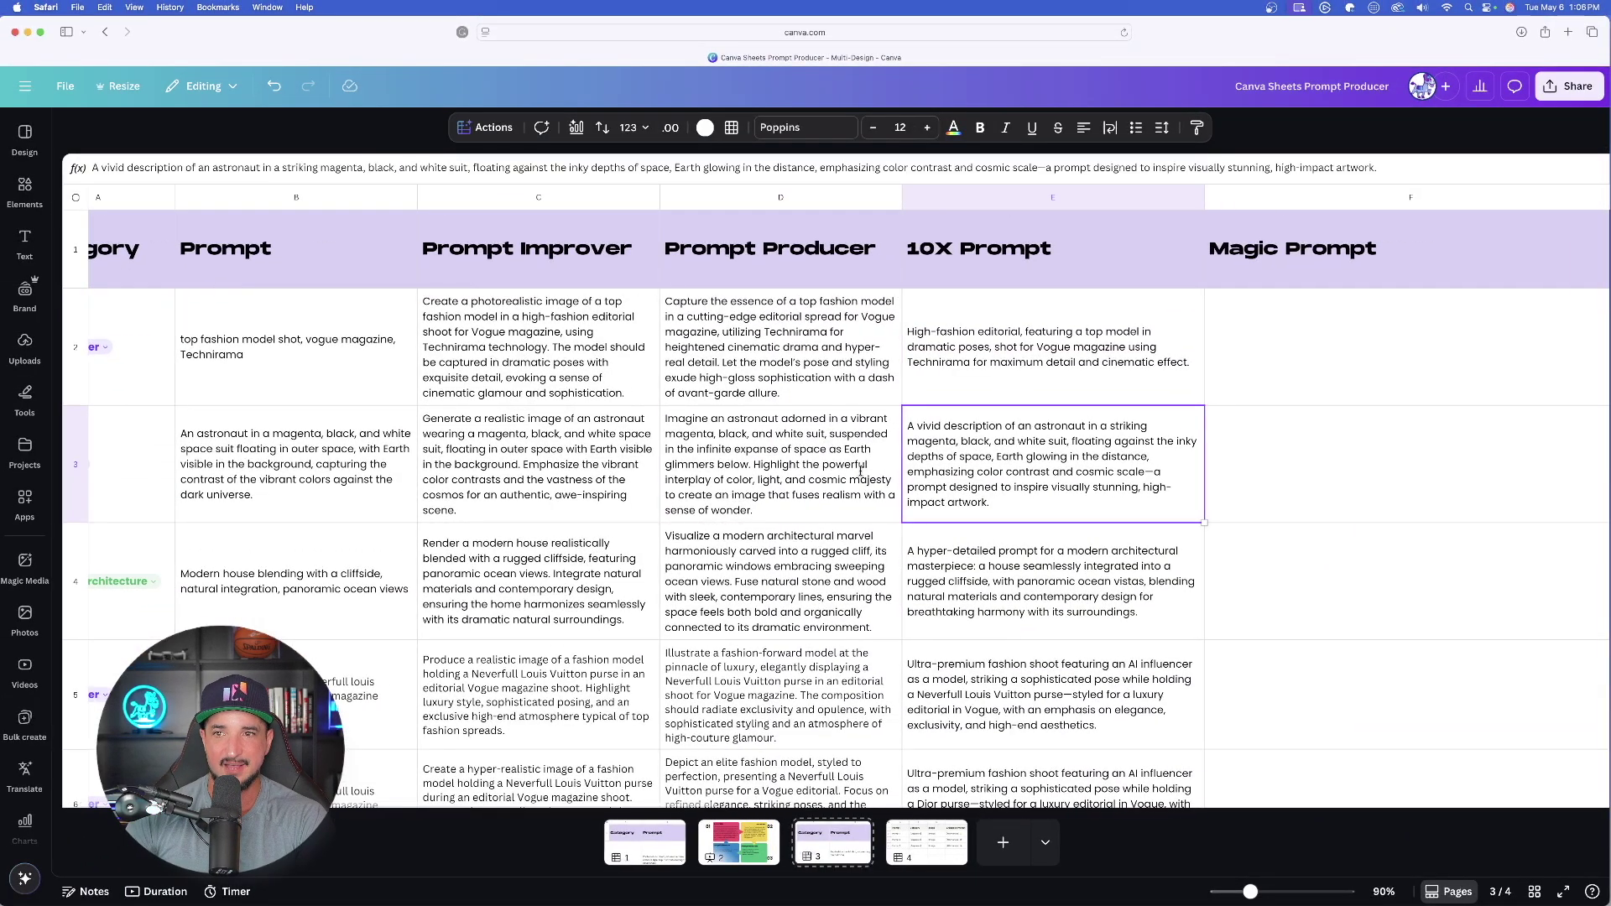